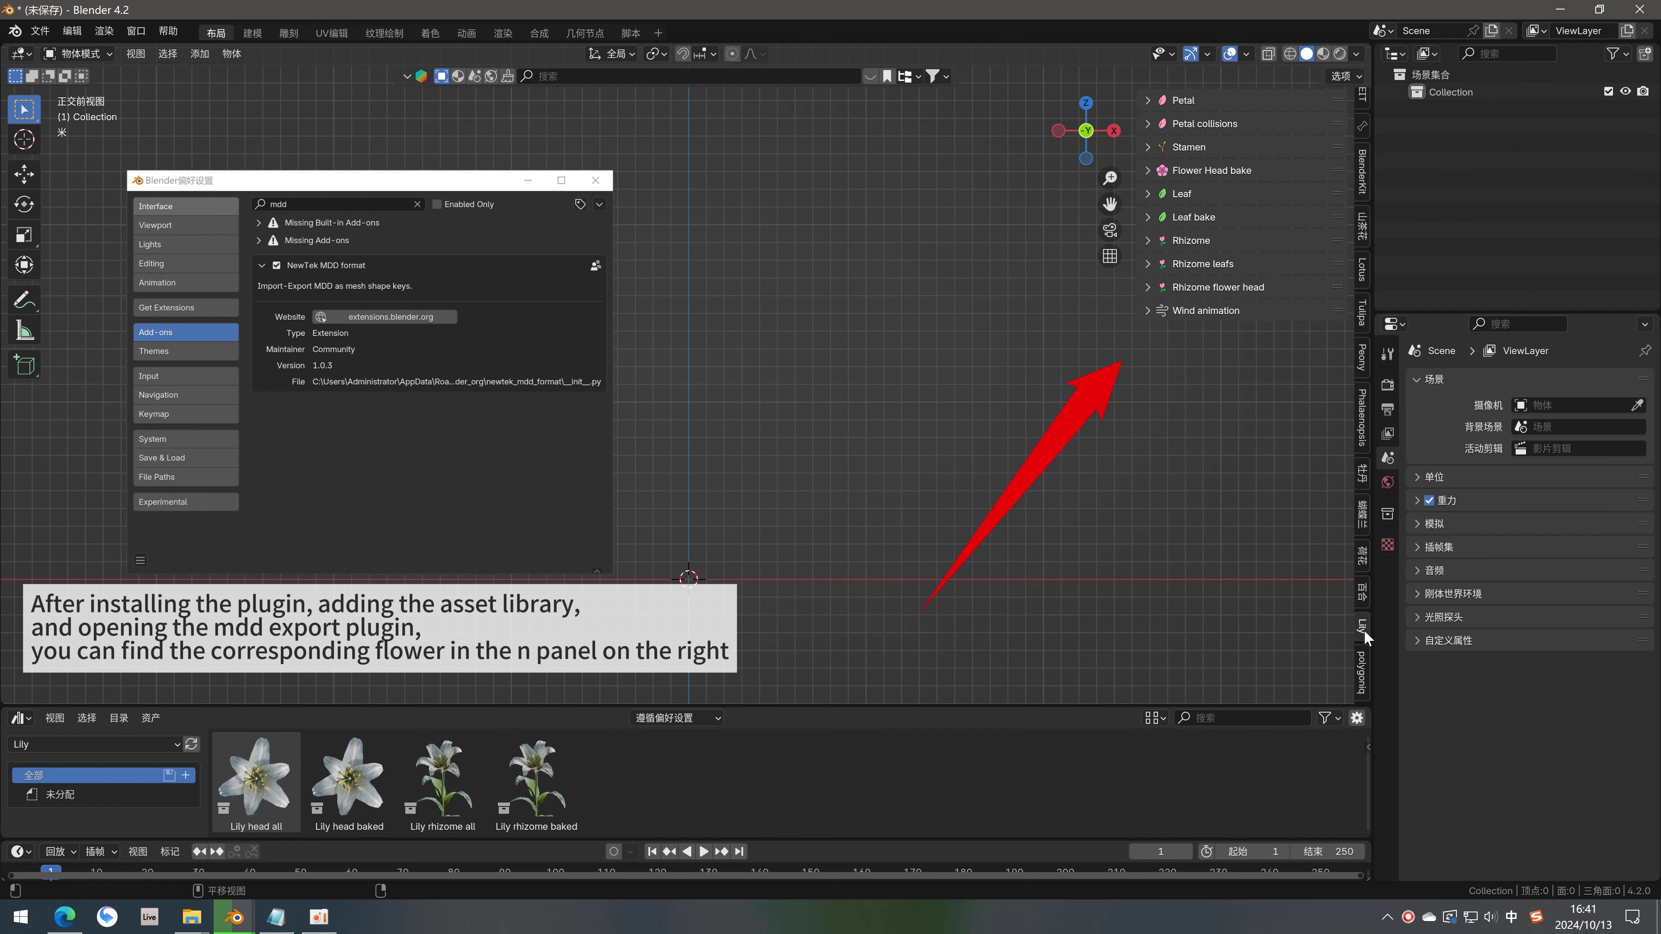
Add the Lily head all asset at the world origin as real collections, not an instance
{"action": "left_click_drag", "start_coordinate": [255, 775], "coordinate": [832, 520]}
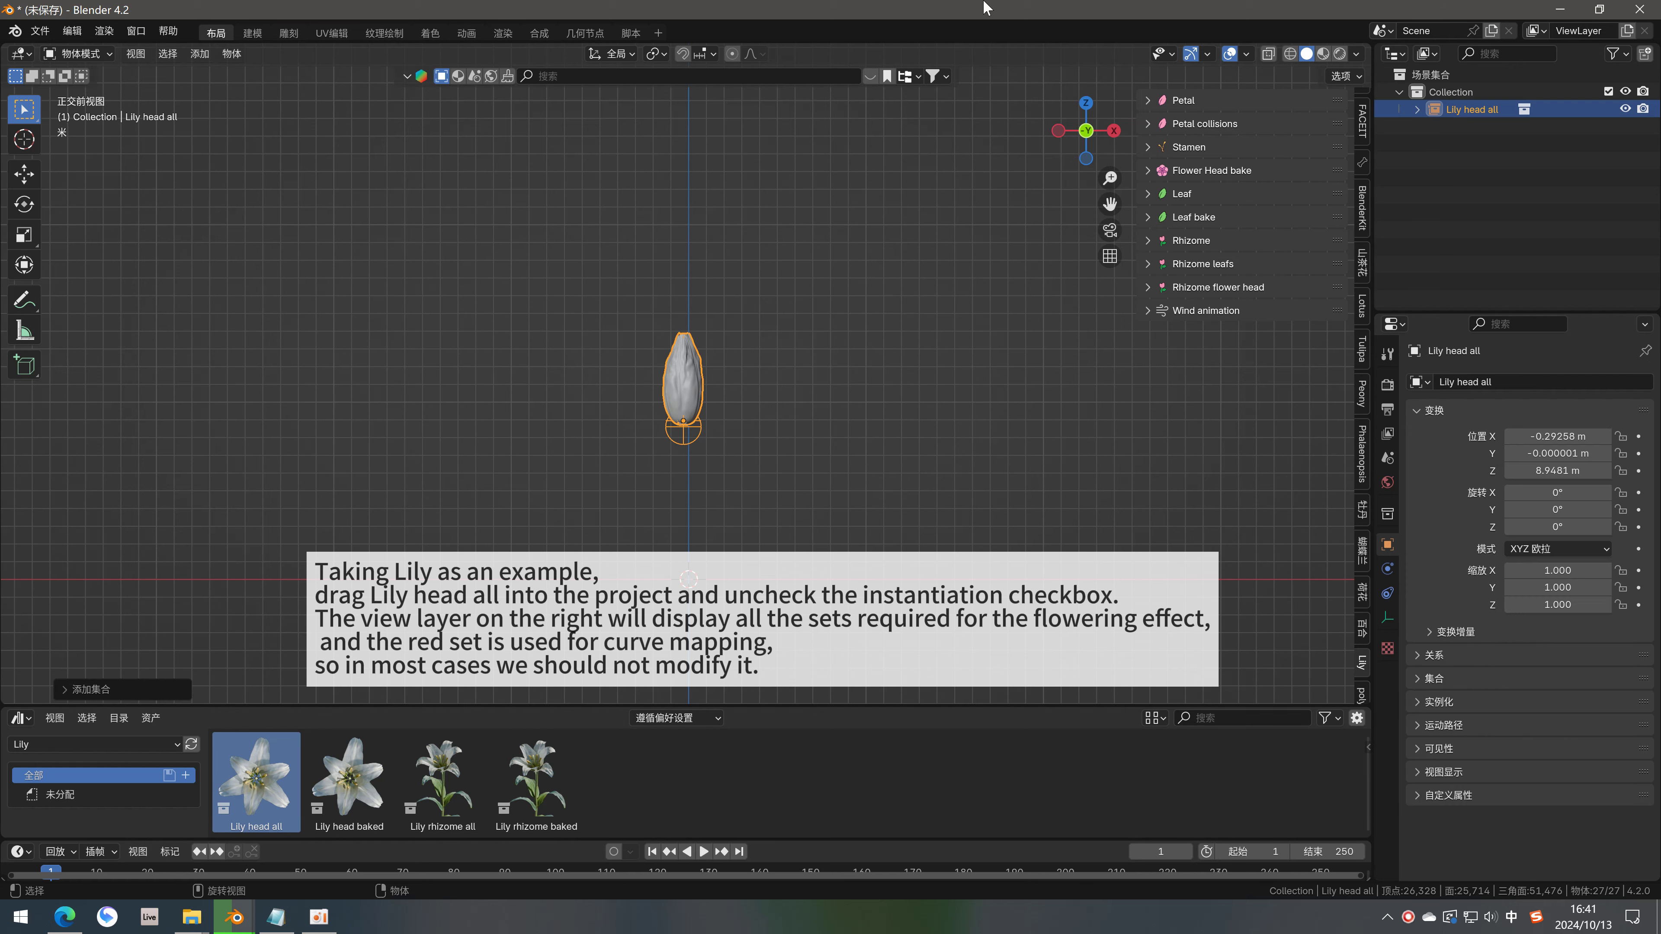
{"action": "left_click", "coordinate": [66, 690]}
{"action": "left_click_drag", "start_coordinate": [189, 577], "coordinate": [190, 611]}
{"action": "type", "text": "0"}
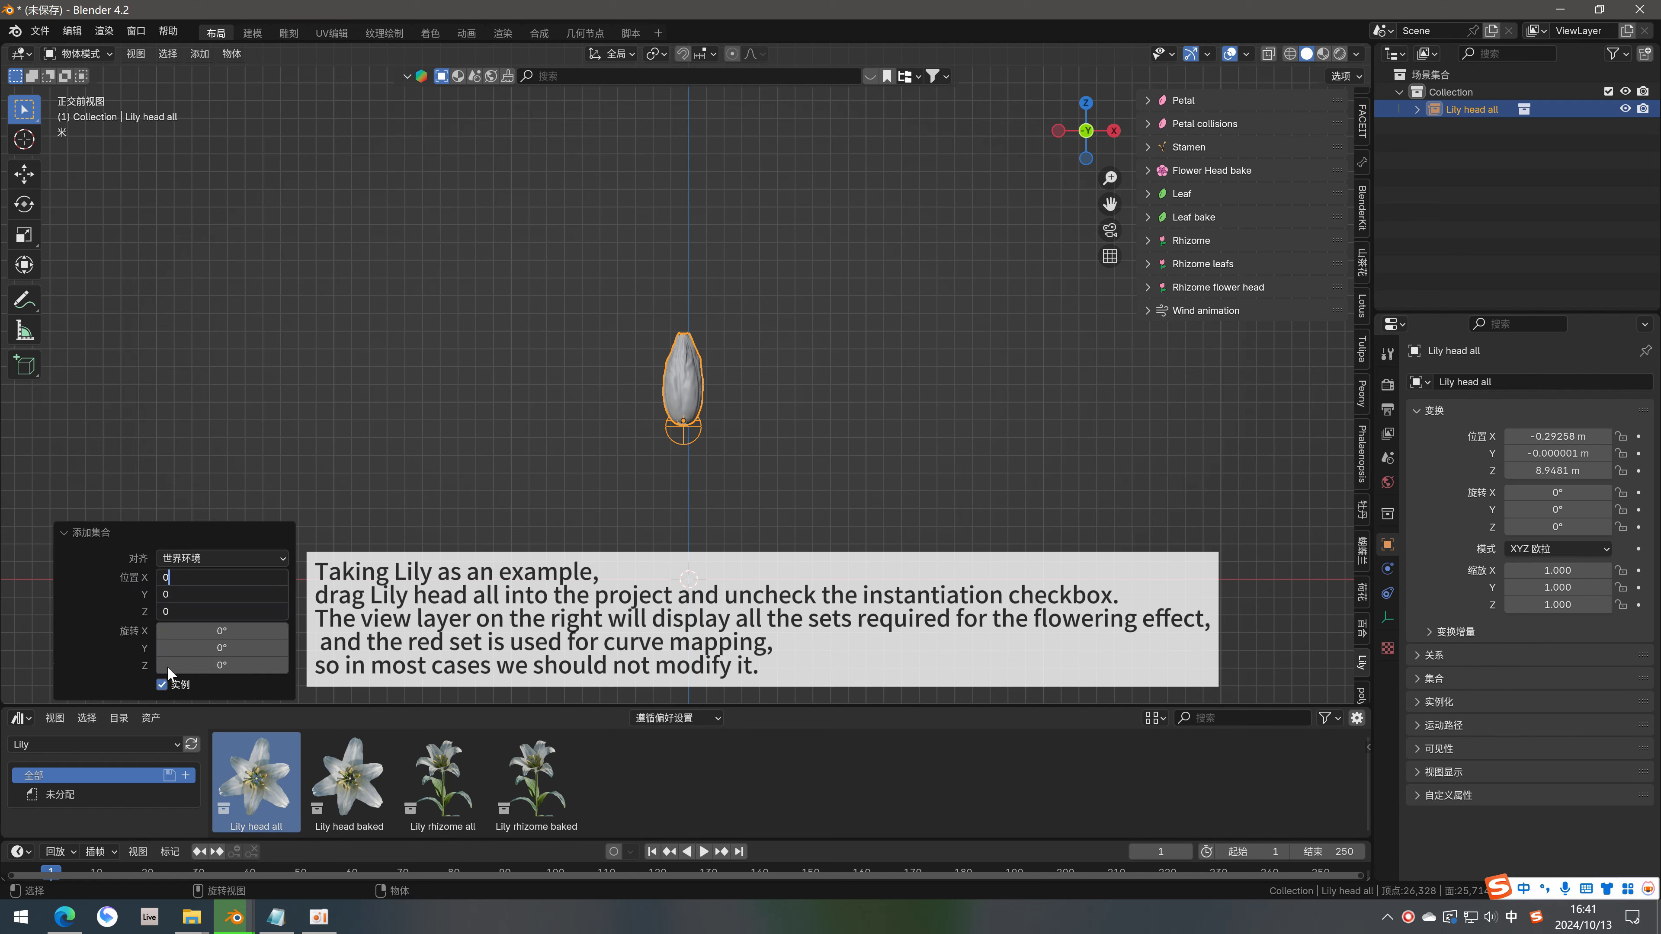
{"action": "key", "text": "Return"}
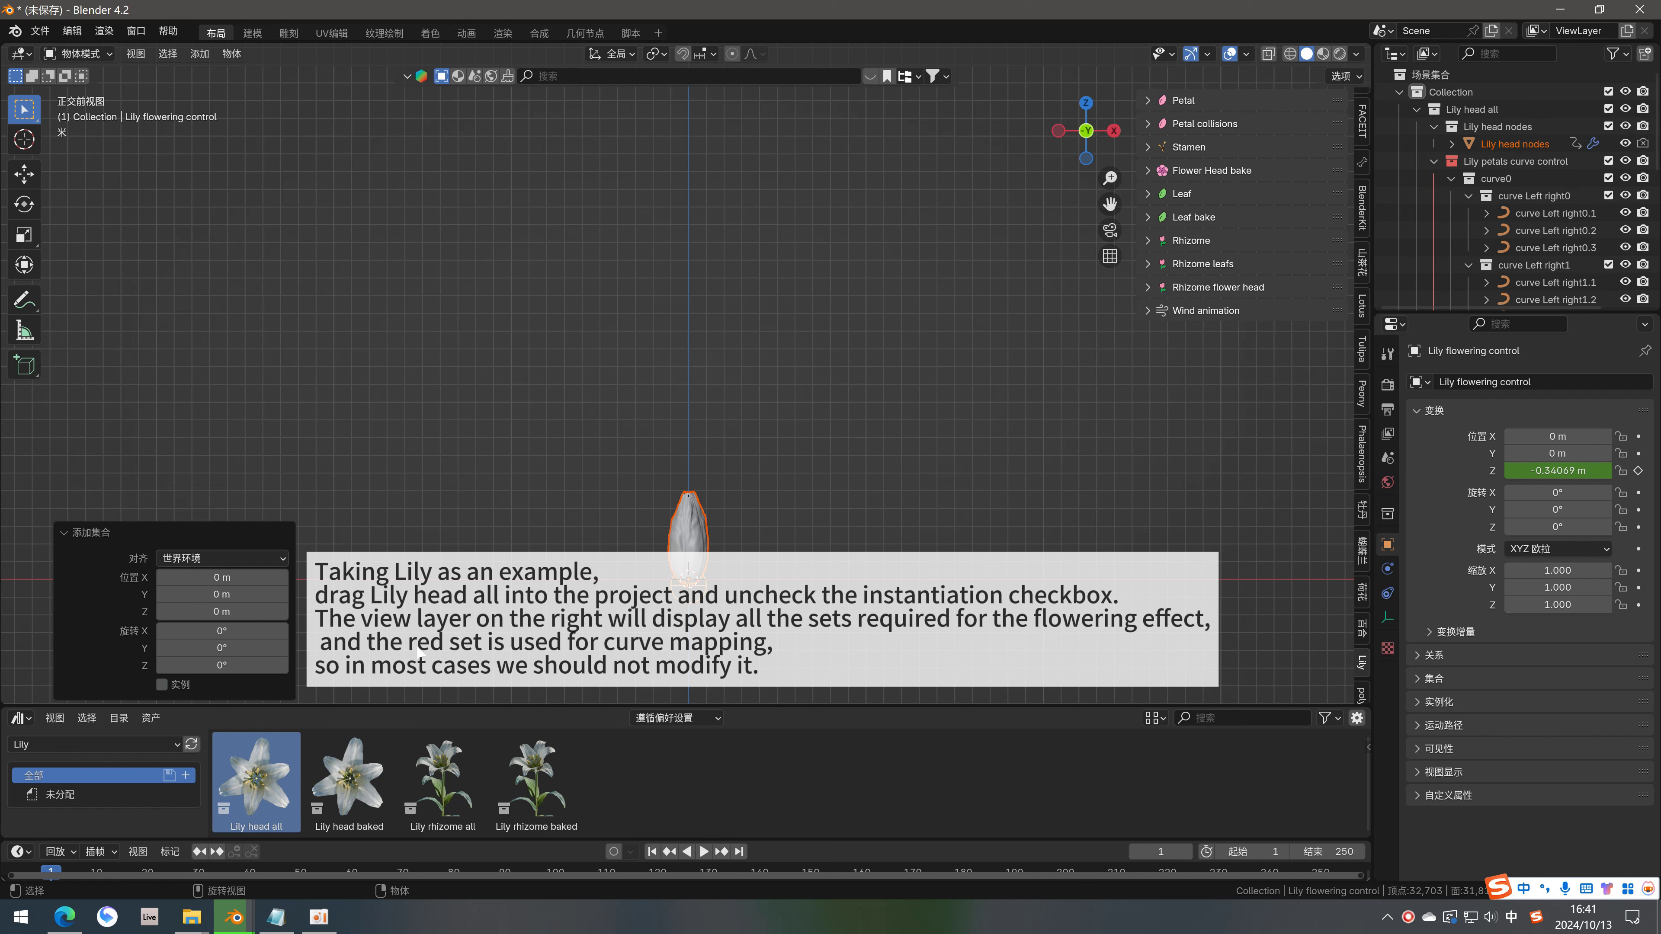
{"action": "left_click", "coordinate": [865, 534]}
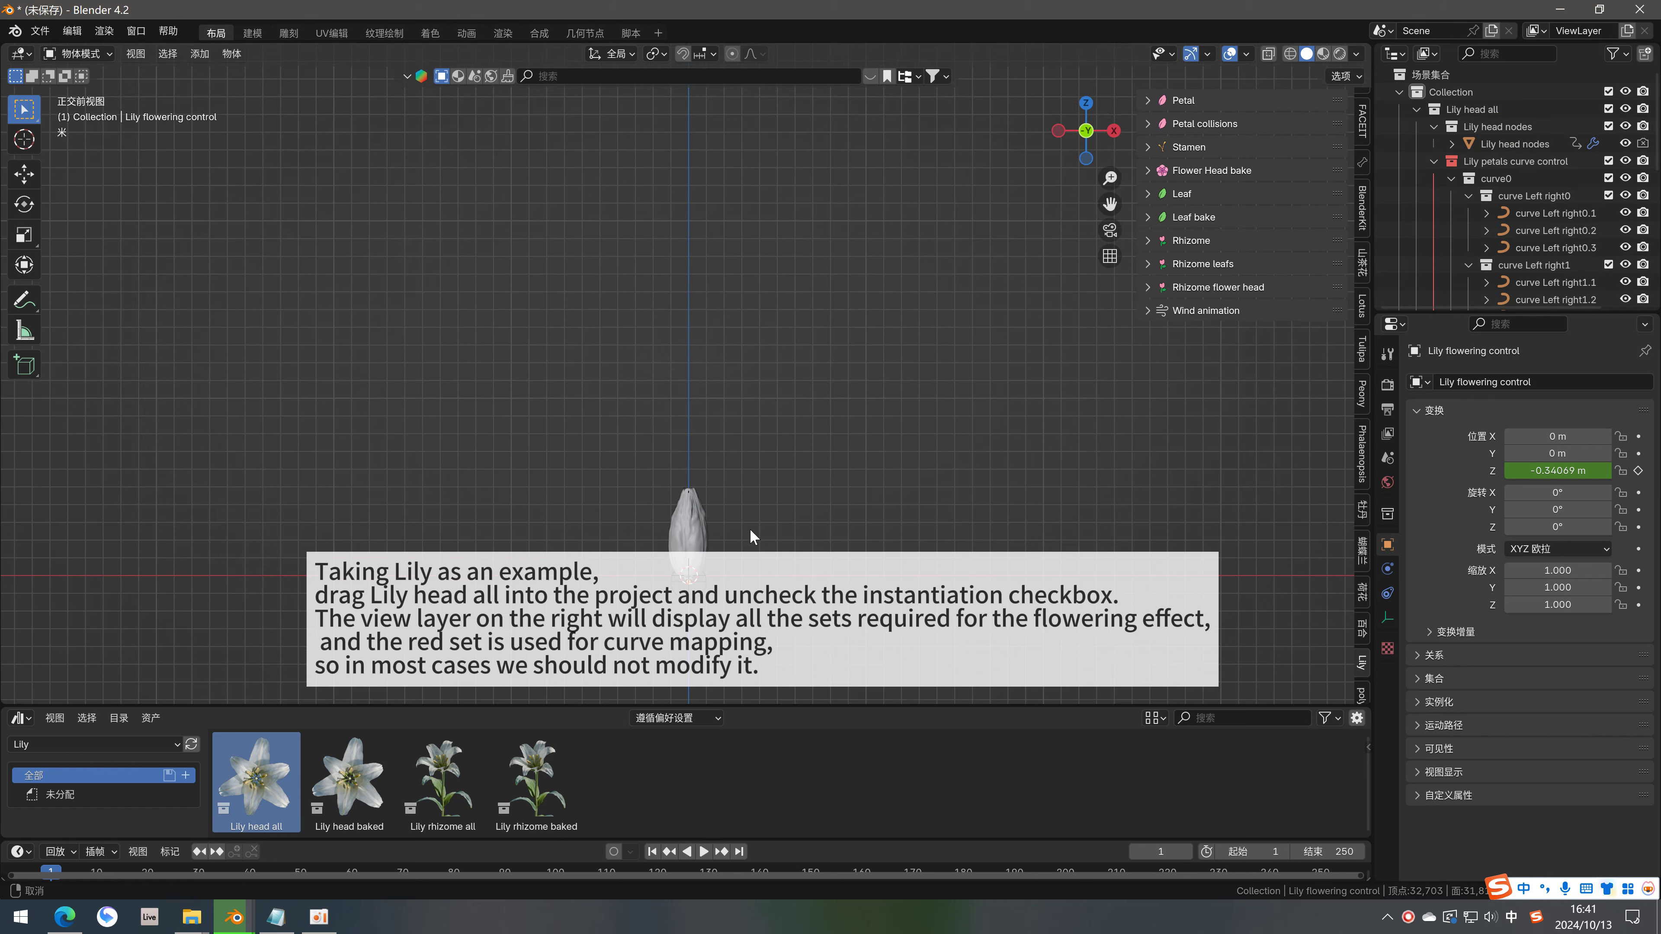
Enlarge the Outliner to list the lily's nodes, curve control, petals and stamen collections
{"action": "scroll", "coordinate": [750, 415], "scroll_direction": "up", "scroll_amount": 3}
{"action": "scroll", "coordinate": [750, 415], "scroll_direction": "up", "scroll_amount": 2}
{"action": "left_click_drag", "start_coordinate": [1615, 314], "coordinate": [1615, 747]}
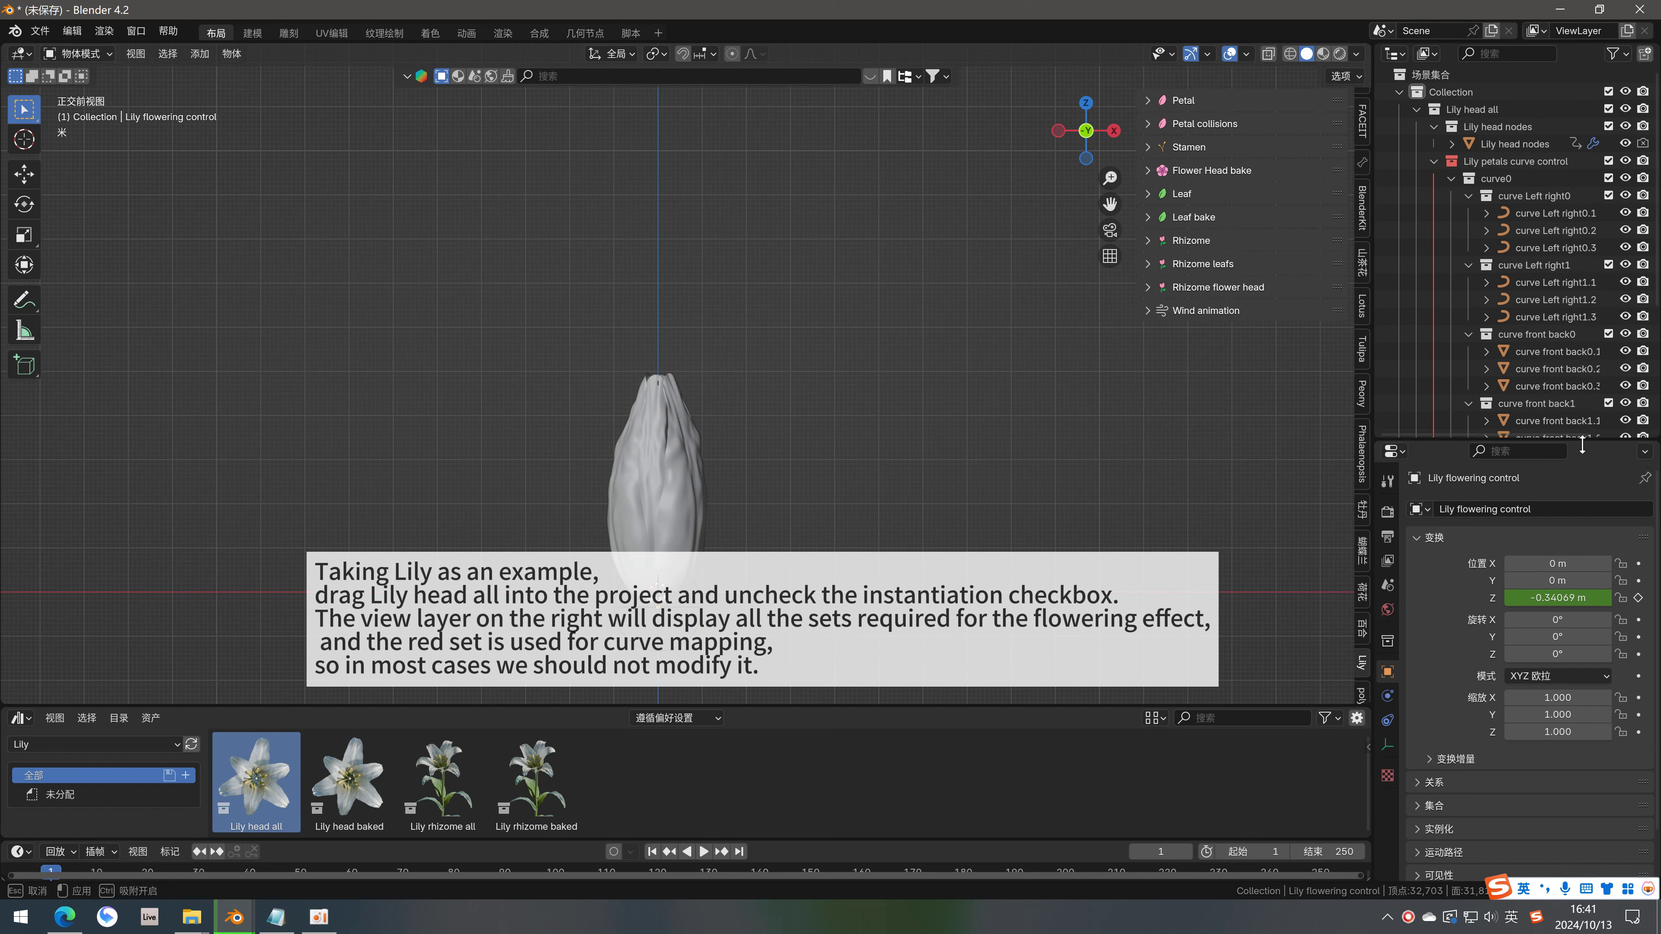
Exclude Lily petals curve control from the view layer and collapse Lily petals and Stamen
{"action": "left_click", "coordinate": [1433, 162]}
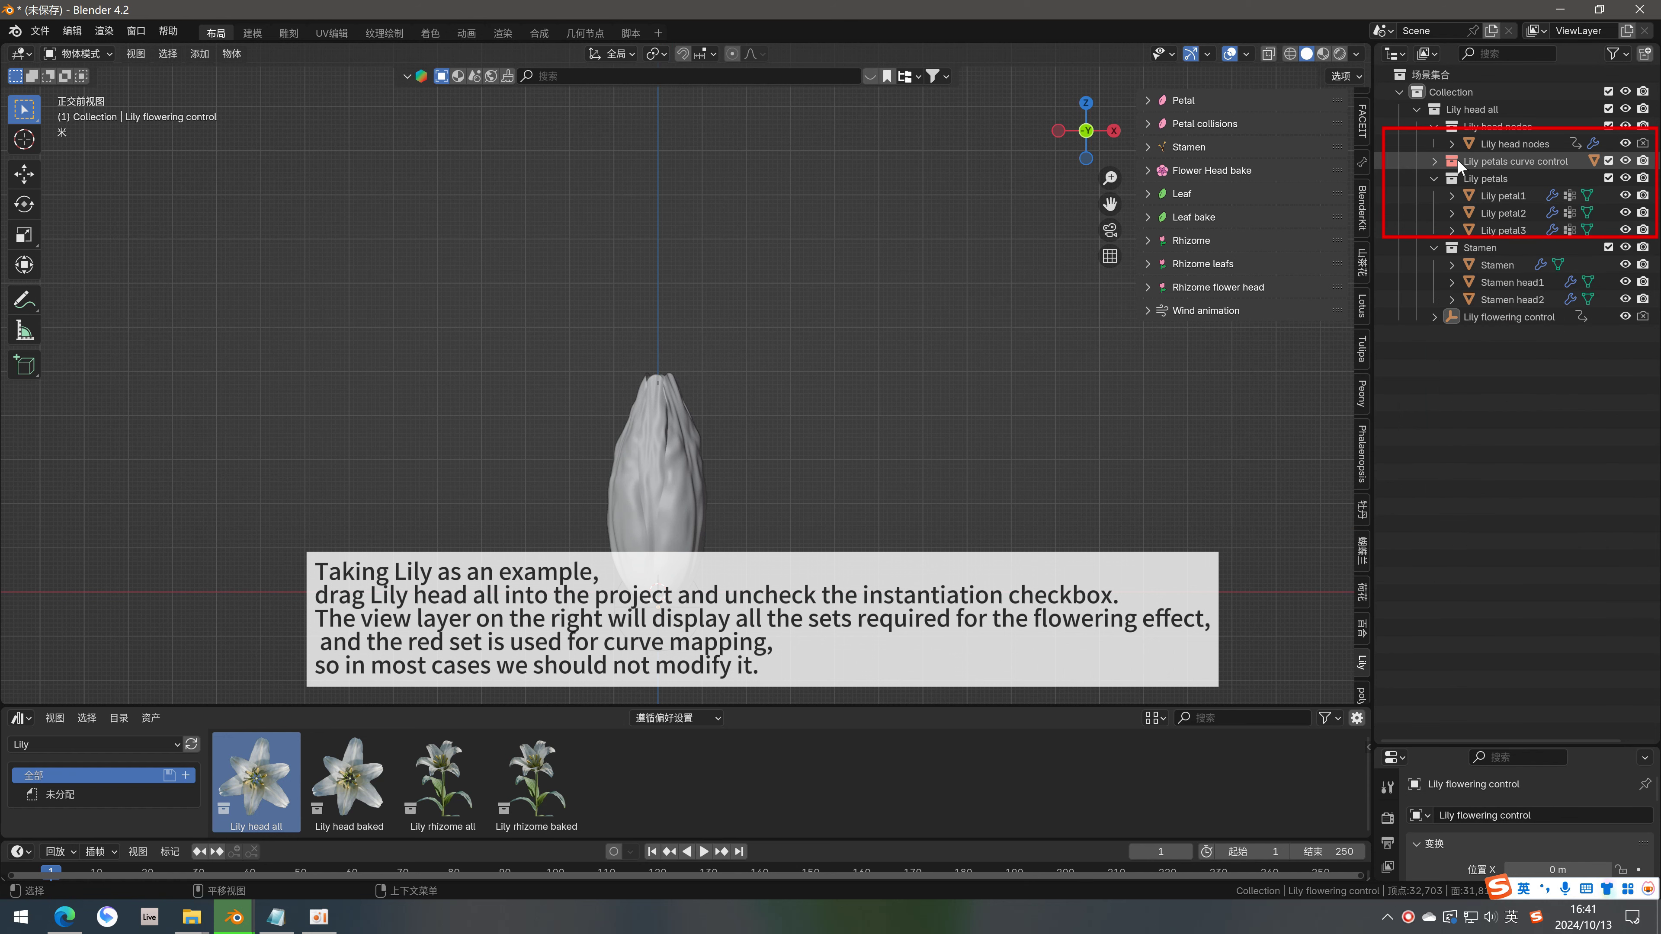
{"action": "left_click", "coordinate": [1570, 162]}
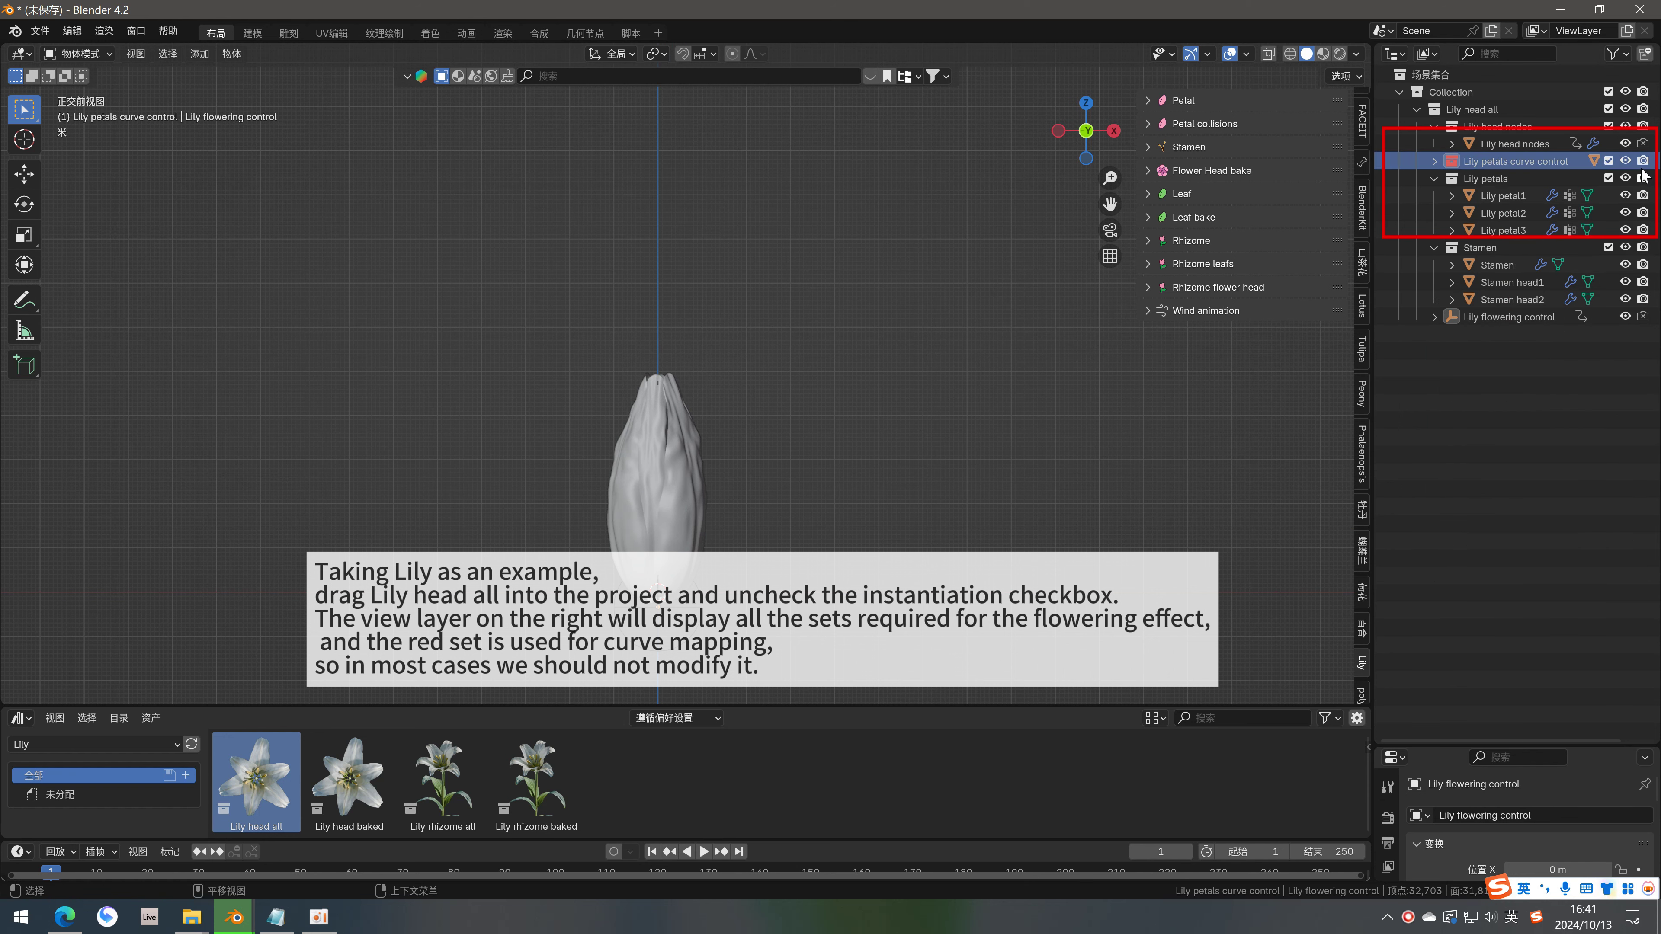
{"action": "left_click", "coordinate": [1610, 161]}
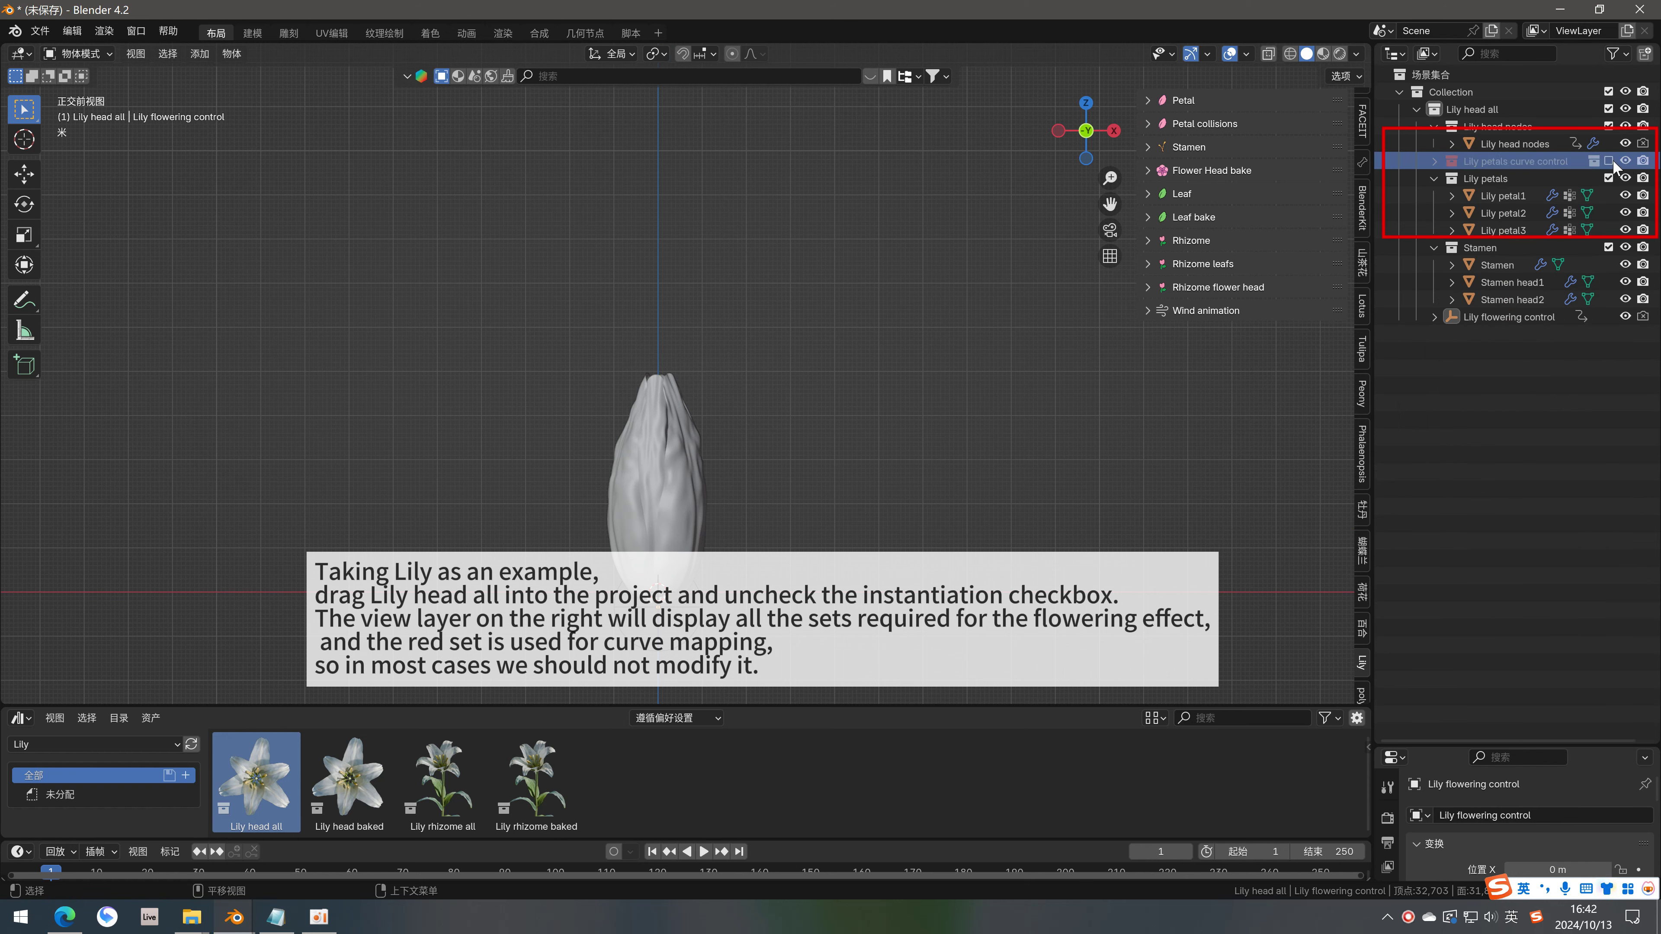
{"action": "left_click", "coordinate": [1434, 177]}
{"action": "left_click", "coordinate": [1434, 126]}
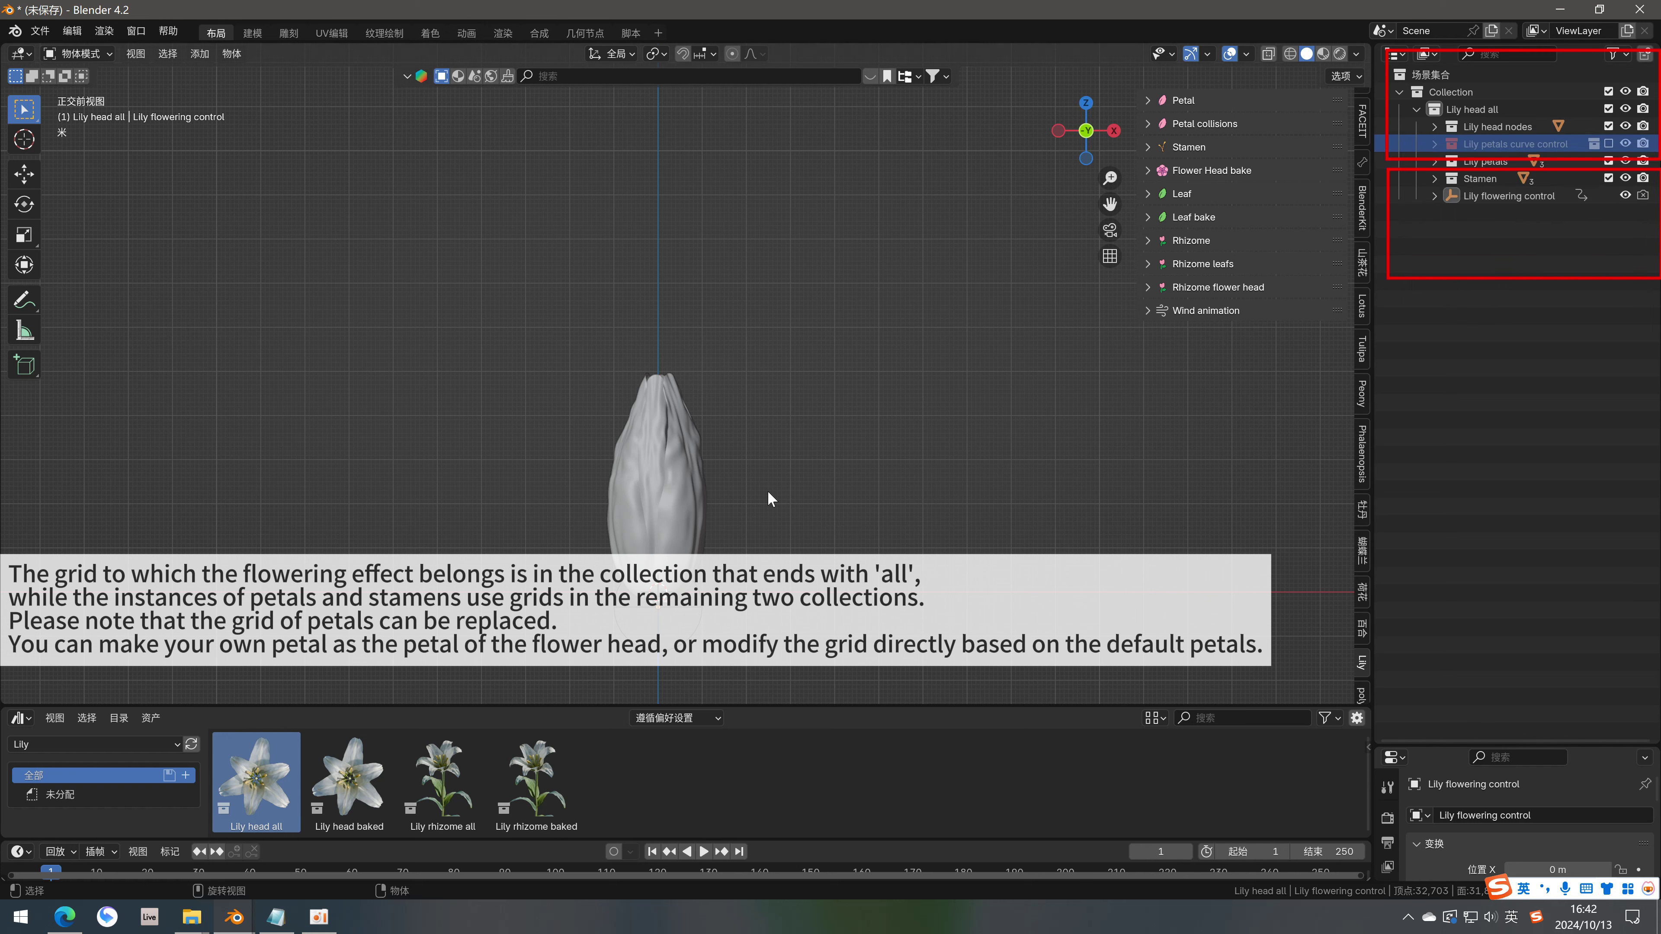
Hide Lily flowering control, then expand Lily head nodes and select its object
{"action": "left_click", "coordinate": [1625, 195]}
{"action": "left_click", "coordinate": [1559, 127]}
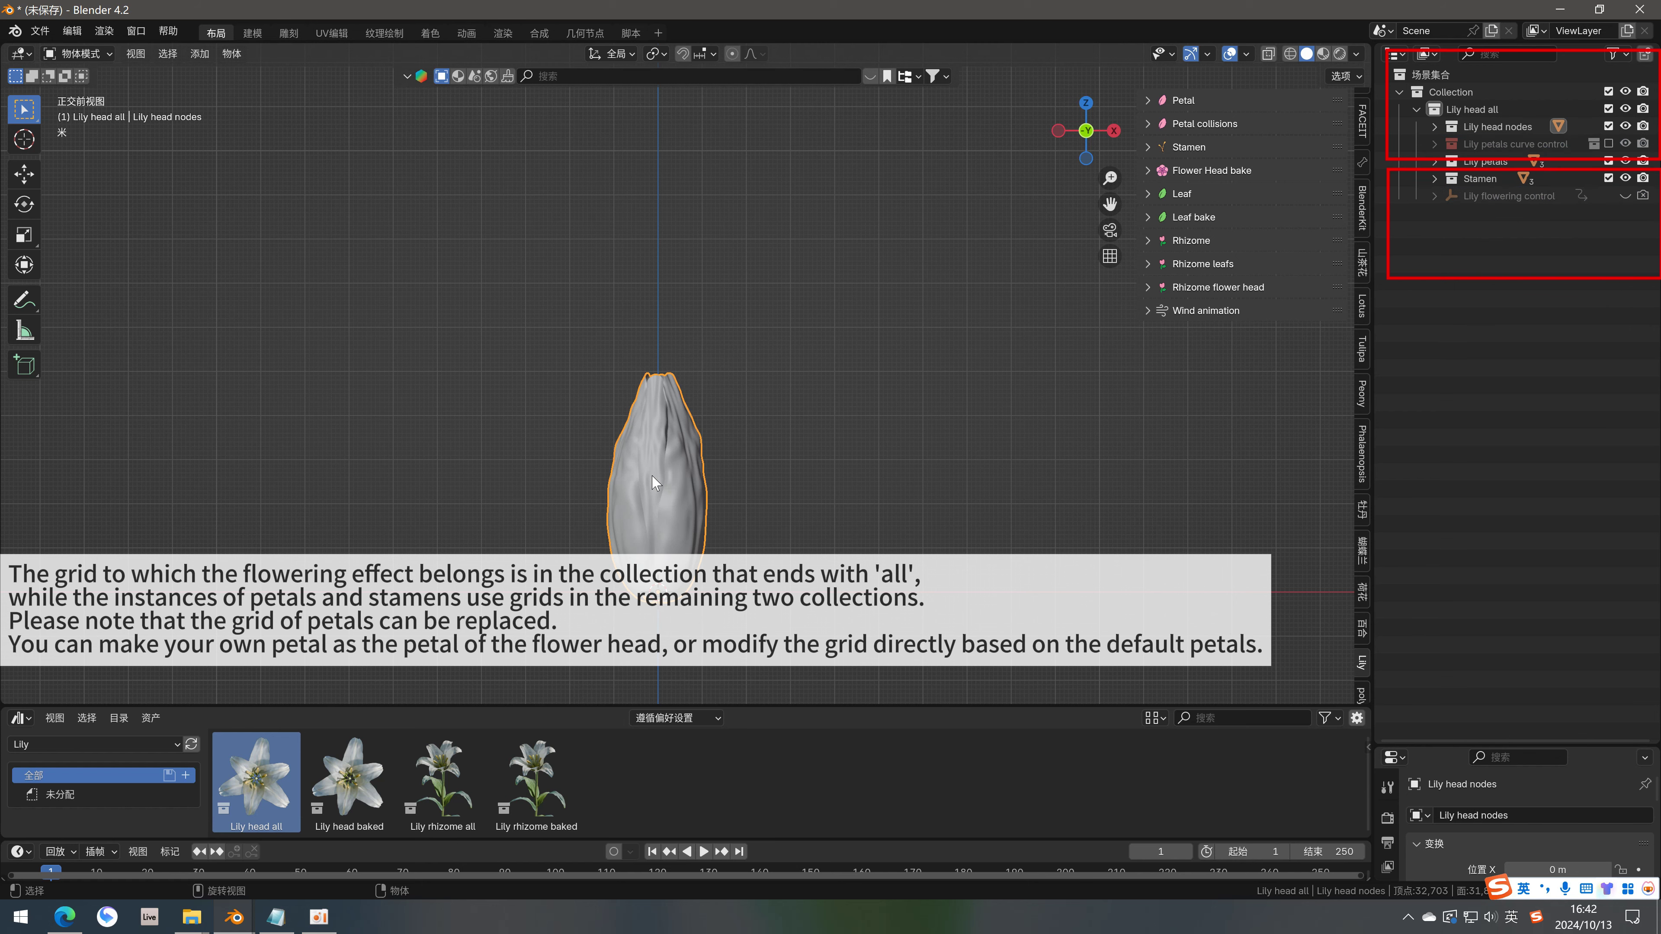
{"action": "left_click", "coordinate": [1433, 126]}
{"action": "left_click", "coordinate": [1514, 143]}
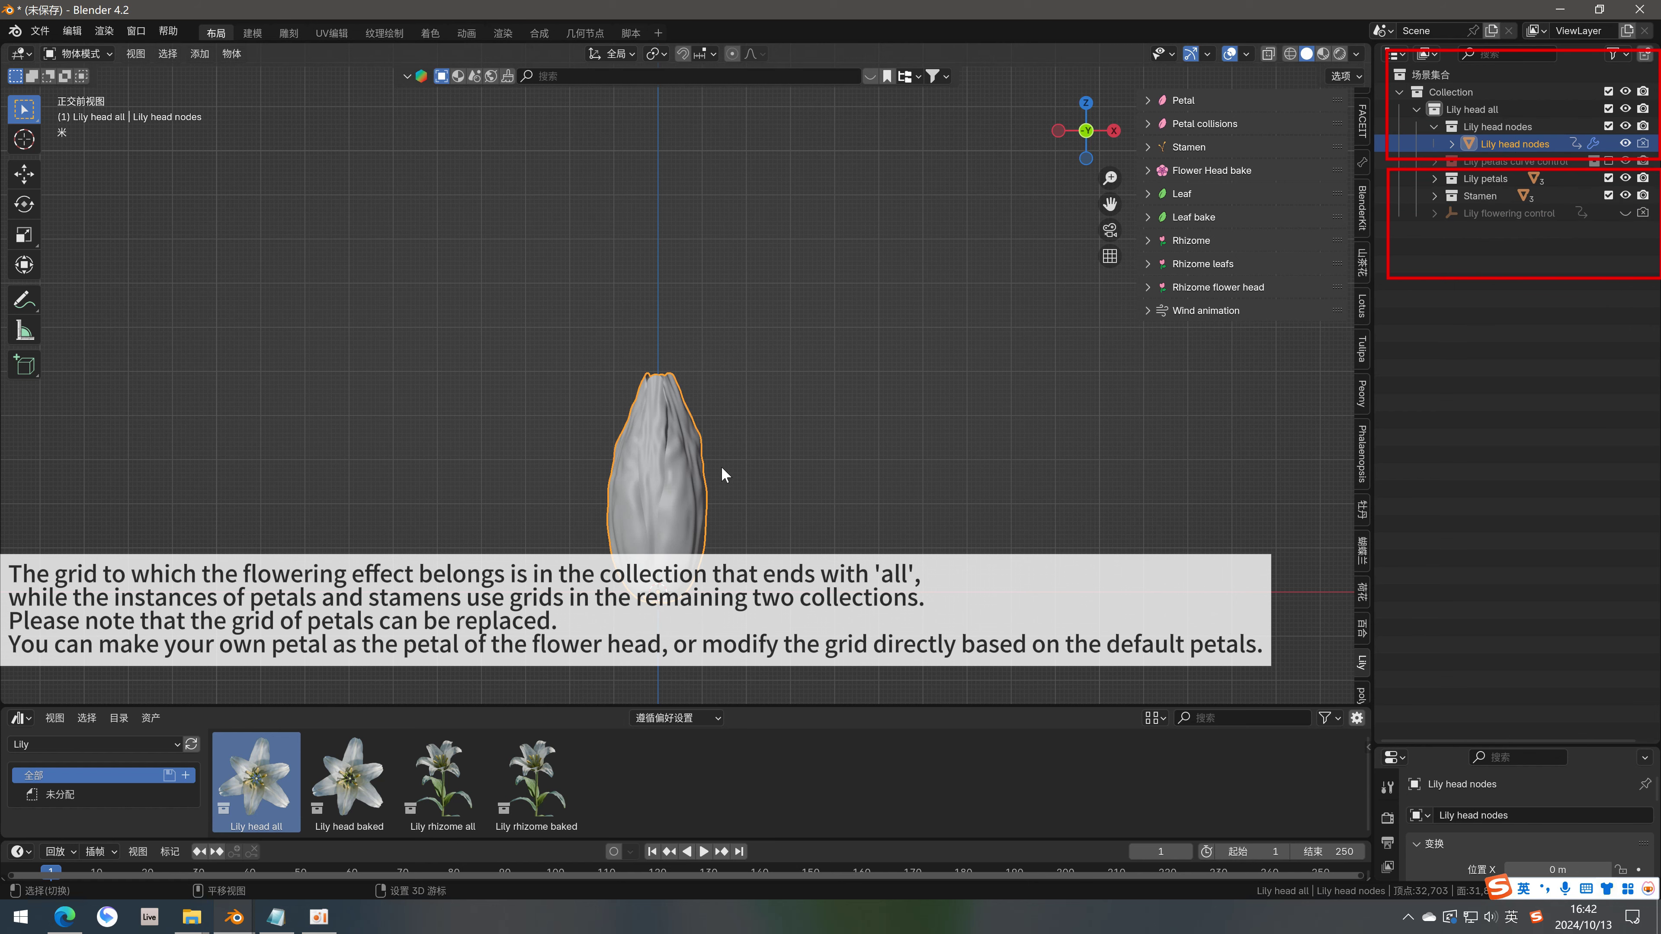
Enlarge the Timeline and play the bloom, pausing around frame 105 to view the flower from above
{"action": "left_click_drag", "start_coordinate": [471, 841], "coordinate": [471, 747]}
{"action": "scroll", "coordinate": [469, 784], "scroll_direction": "down", "scroll_amount": 5}
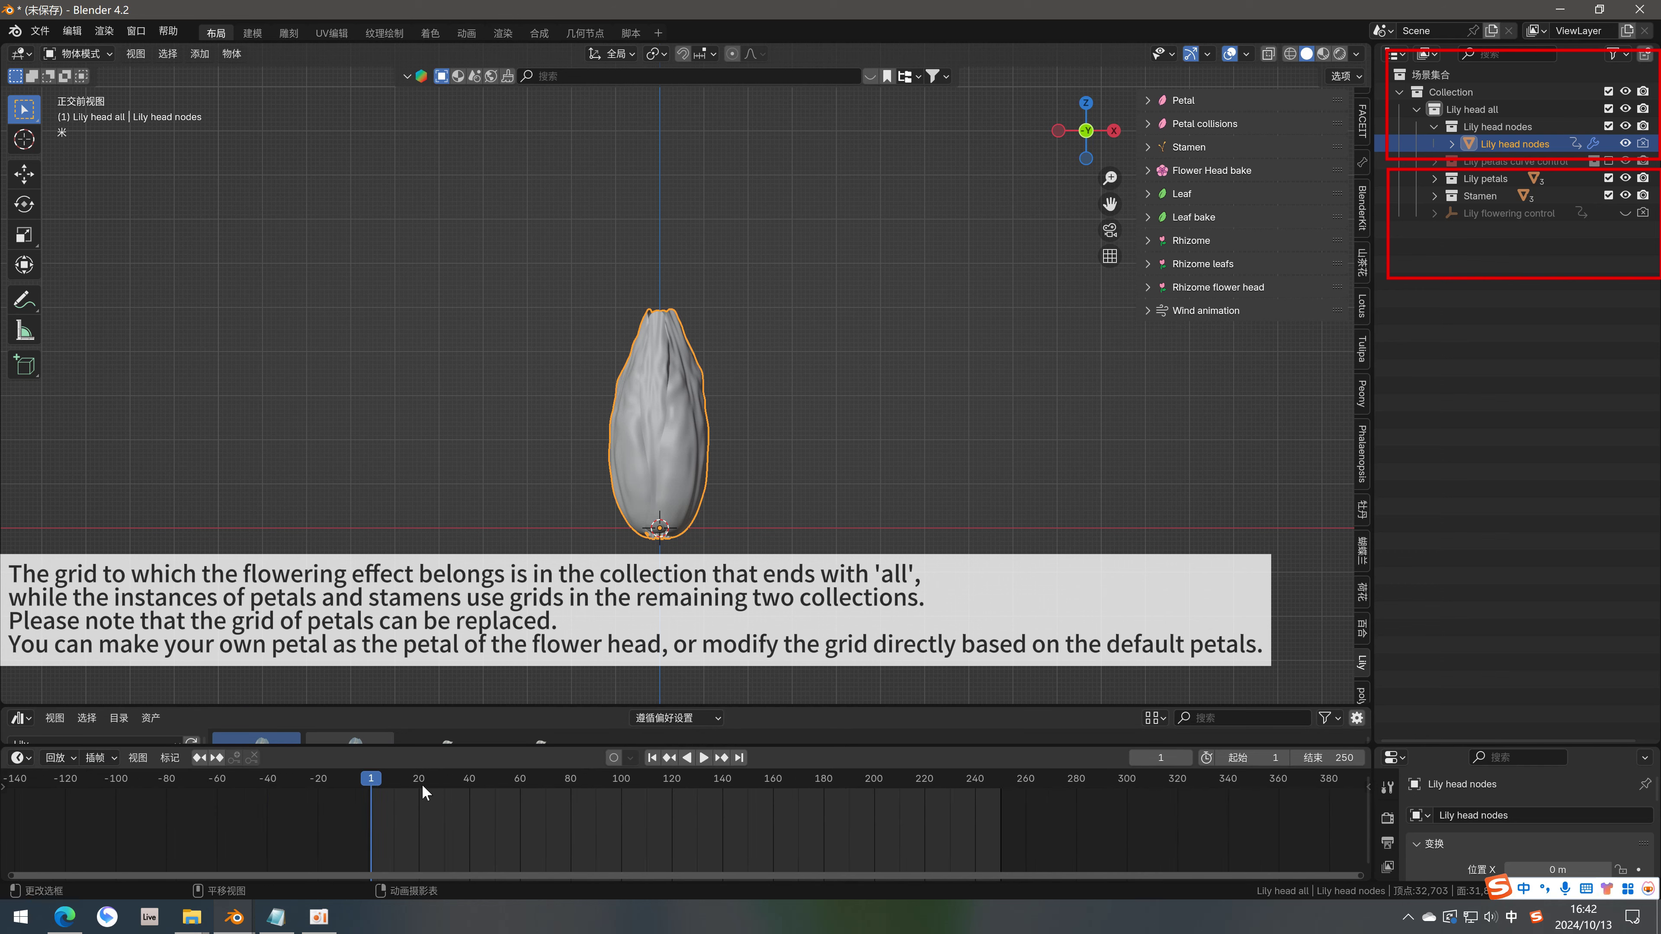
{"action": "key", "text": "space"}
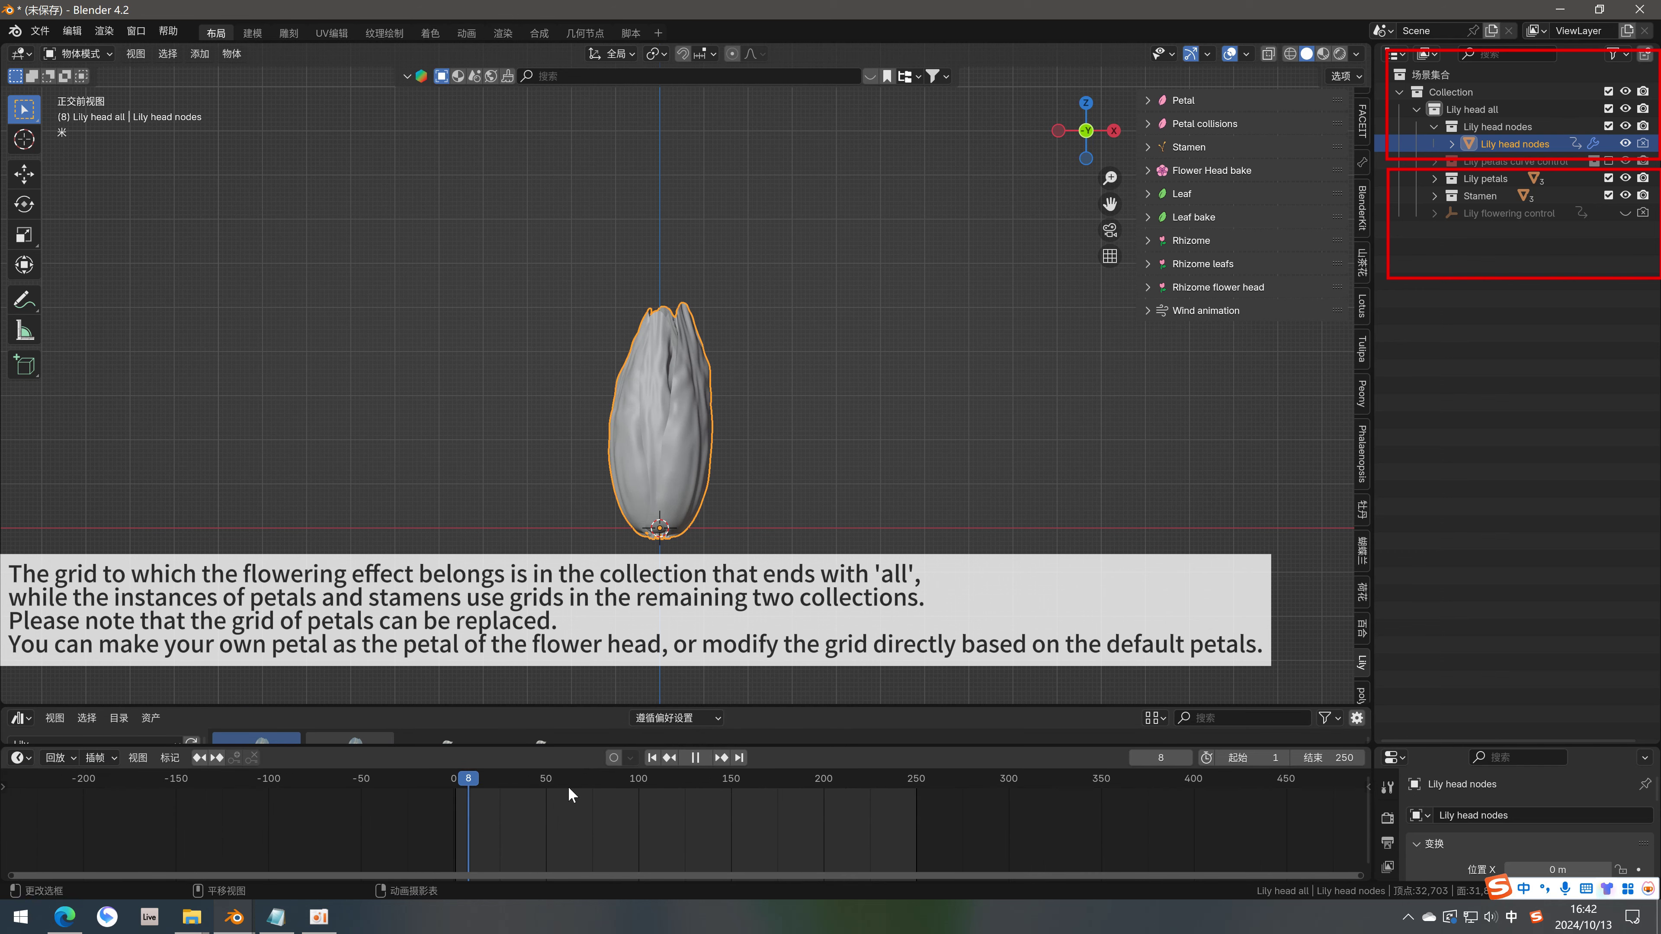
{"action": "key", "text": "space"}
{"action": "middle_click_drag", "start_coordinate": [692, 447], "coordinate": [660, 511]}
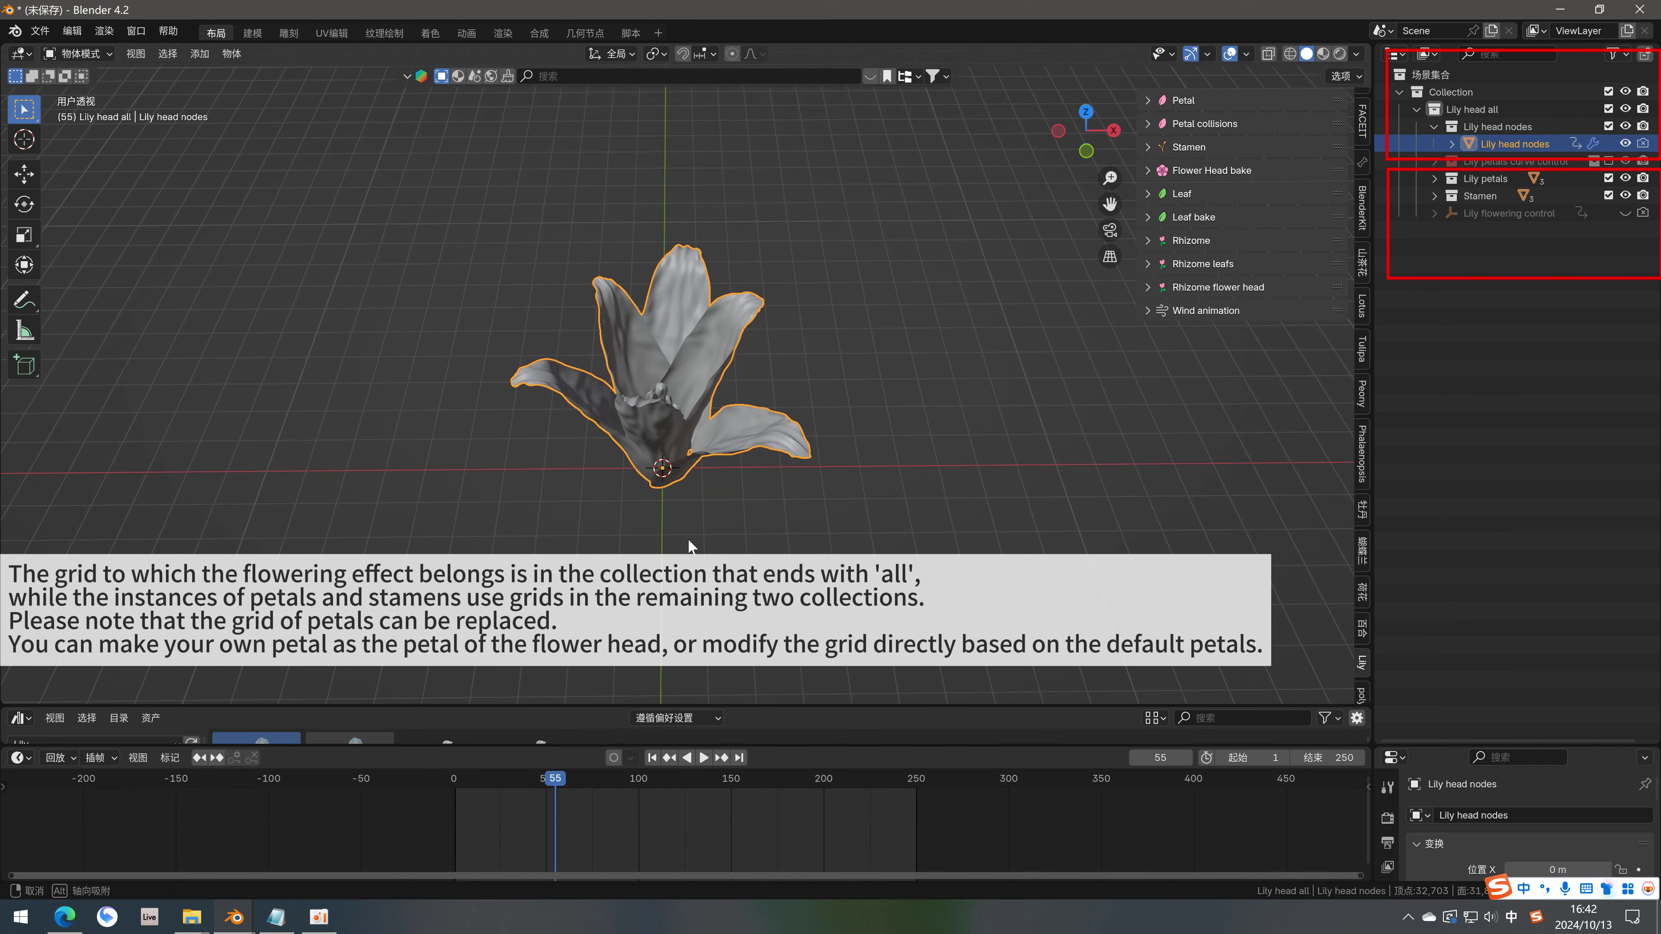
{"action": "key", "text": "space"}
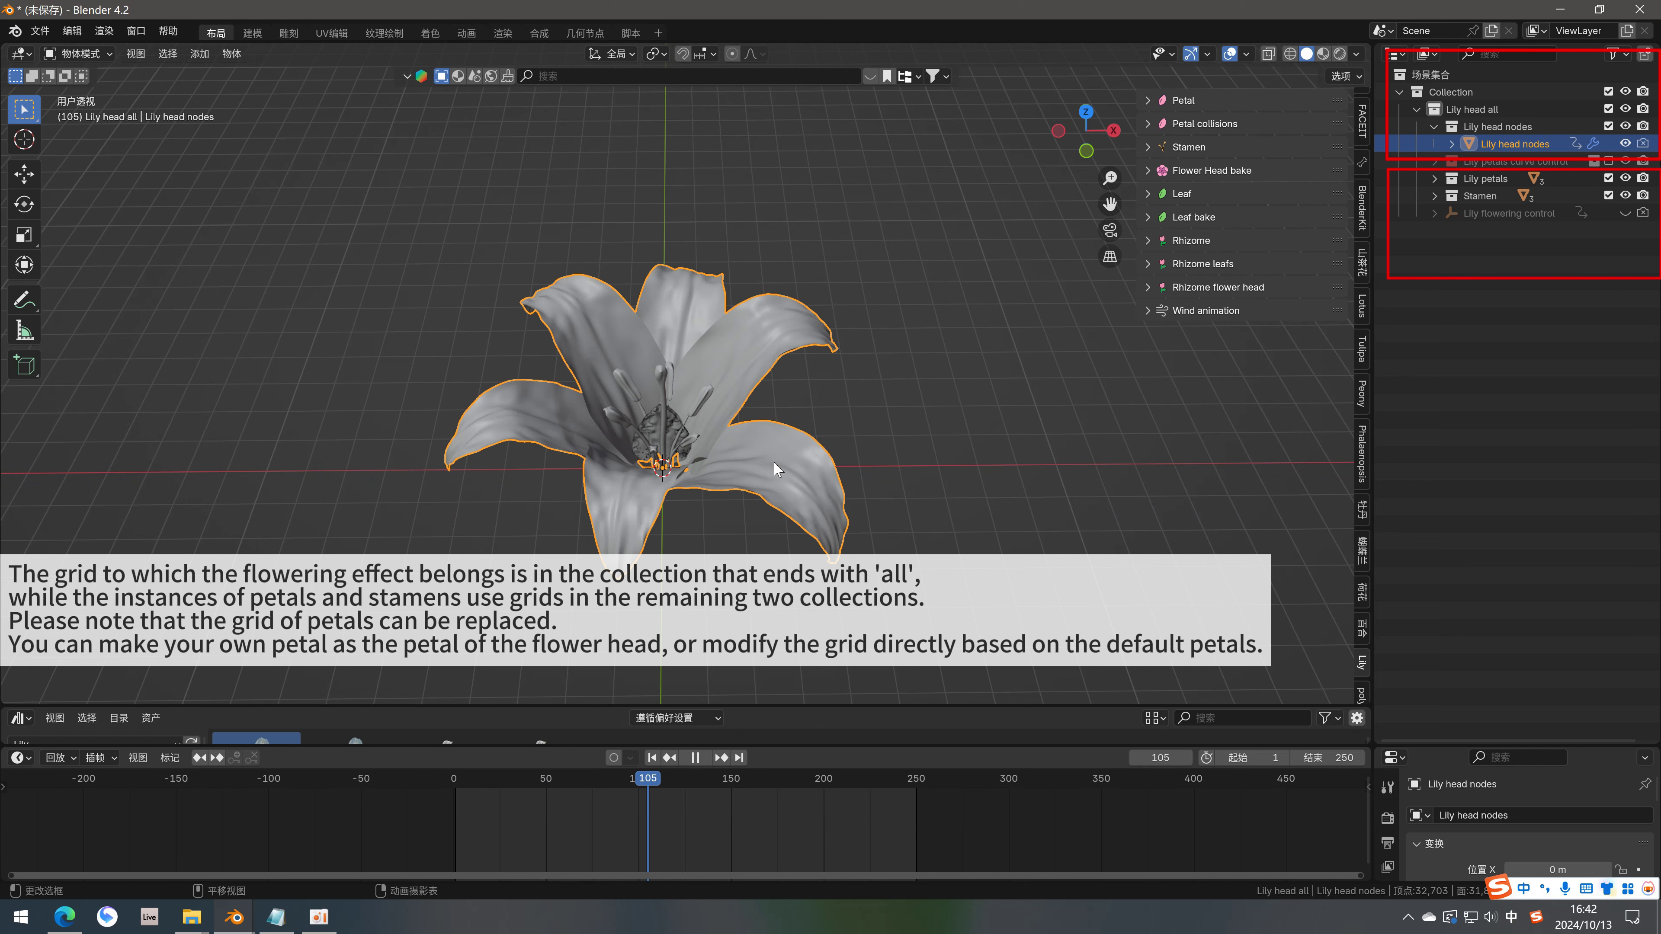
{"action": "key", "text": "space"}
{"action": "middle_click_drag", "start_coordinate": [839, 436], "coordinate": [846, 490]}
{"action": "scroll", "coordinate": [846, 484], "scroll_direction": "up", "scroll_amount": 3}
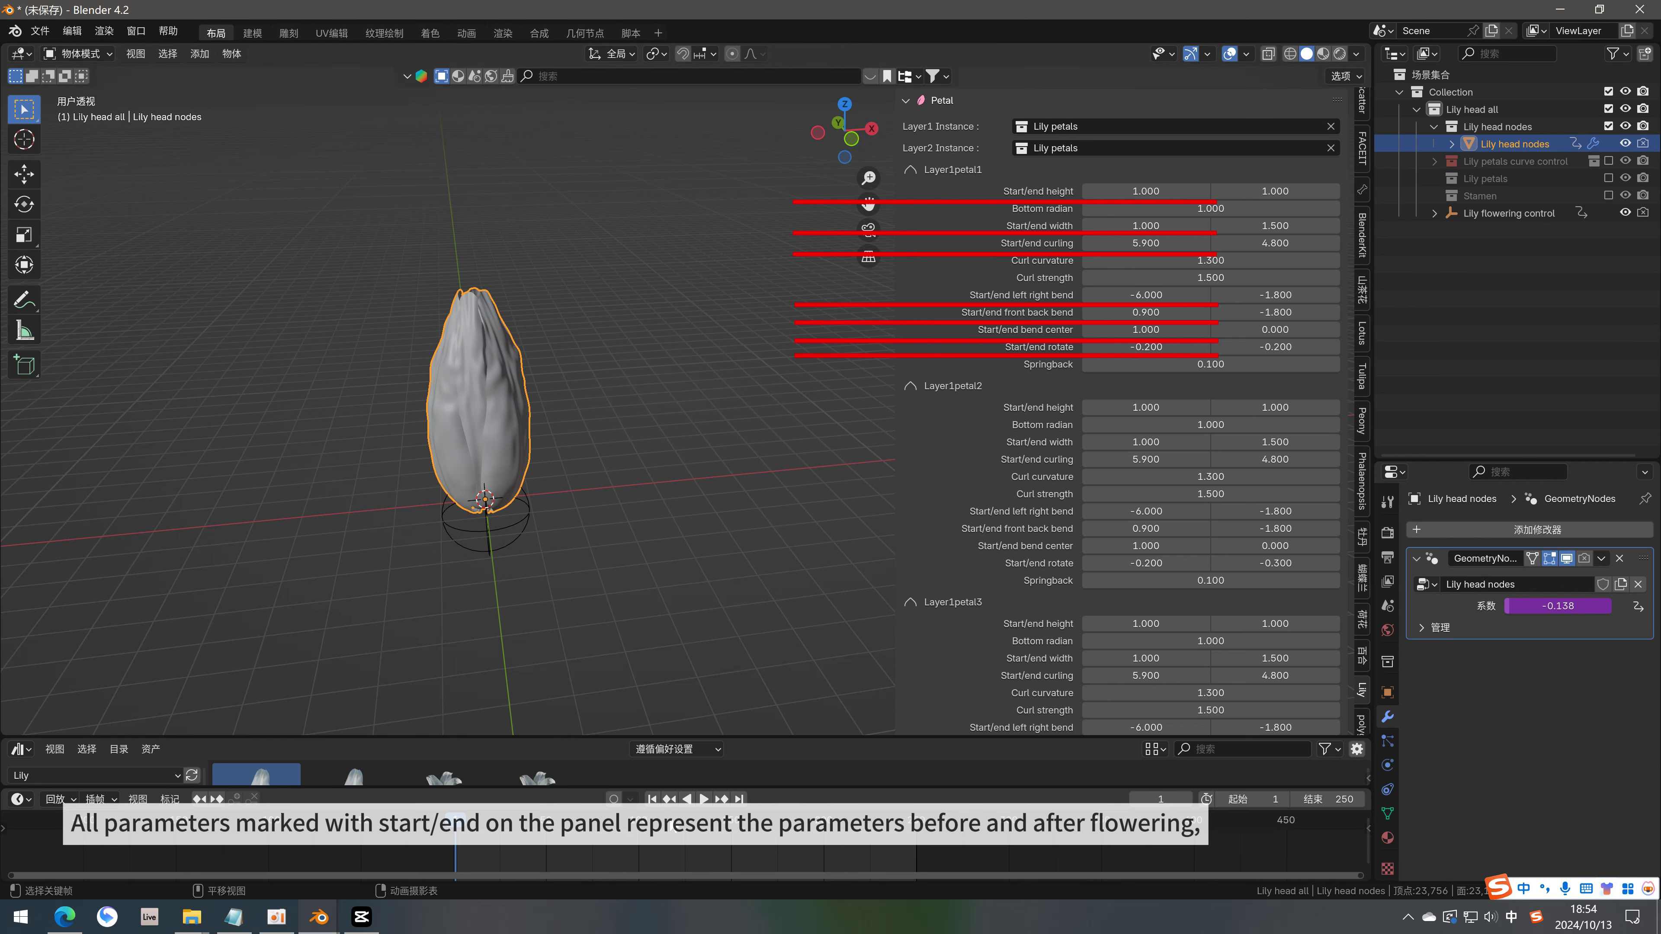
Set Layer1petal1–3 start height to 0.5 with end height 1.0, and view the lily at frame 100
{"action": "left_click_drag", "start_coordinate": [455, 827], "coordinate": [672, 831]}
{"action": "middle_click_drag", "start_coordinate": [505, 498], "coordinate": [389, 428]}
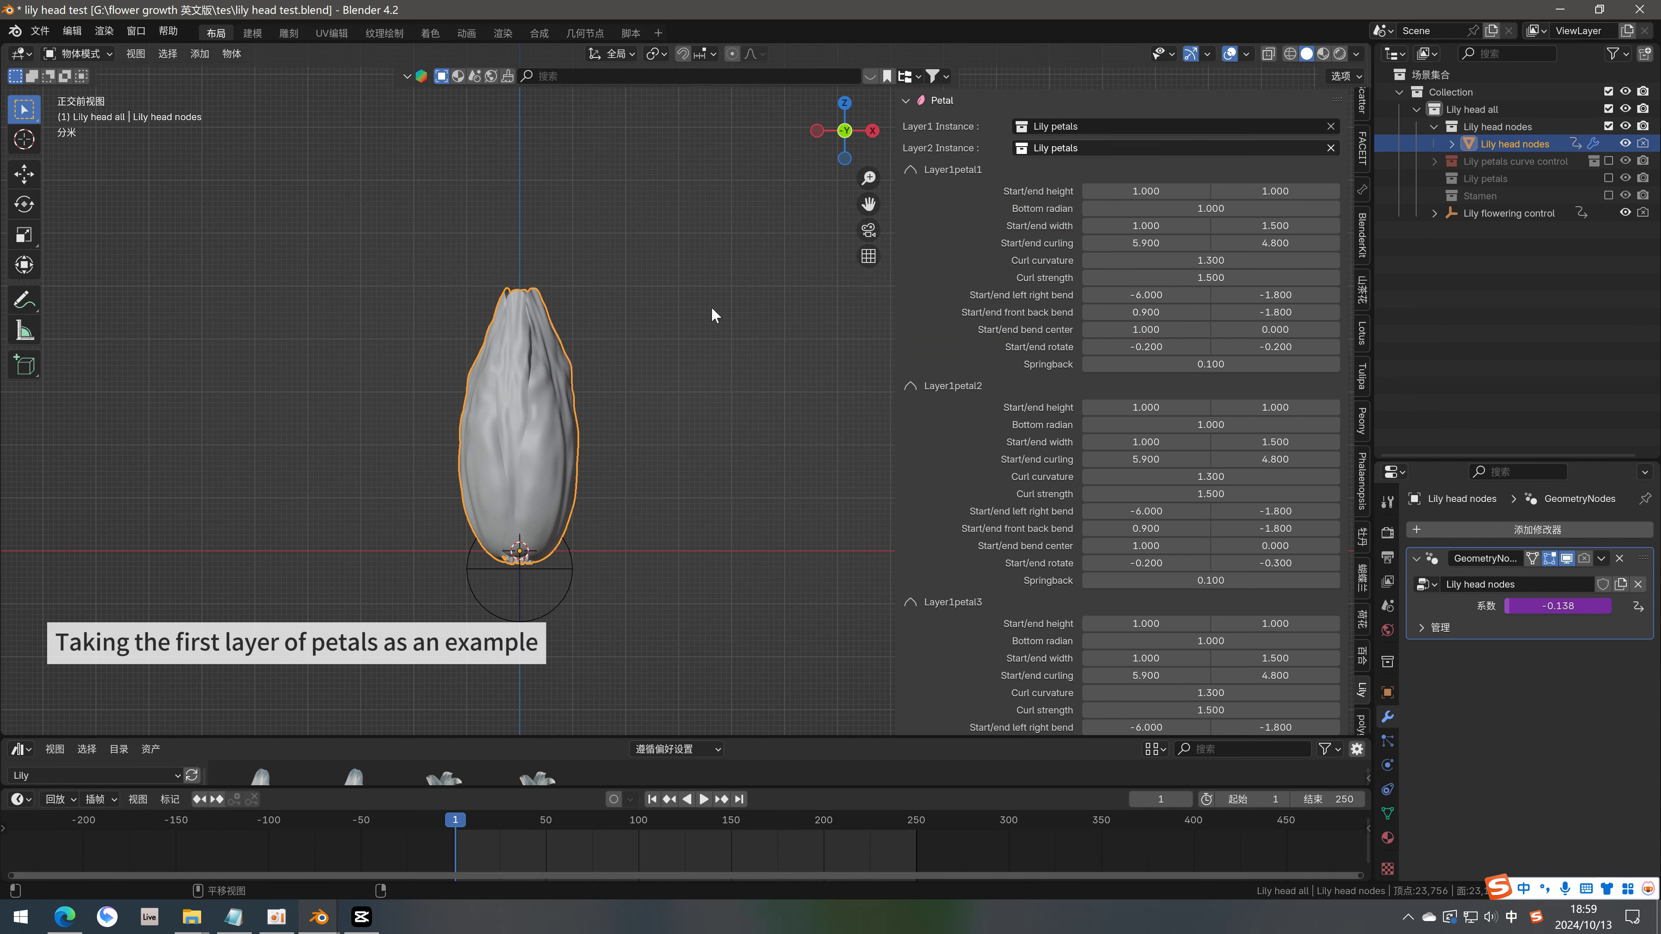
{"action": "left_click", "coordinate": [1146, 191]}
{"action": "type", "text": "0.5"}
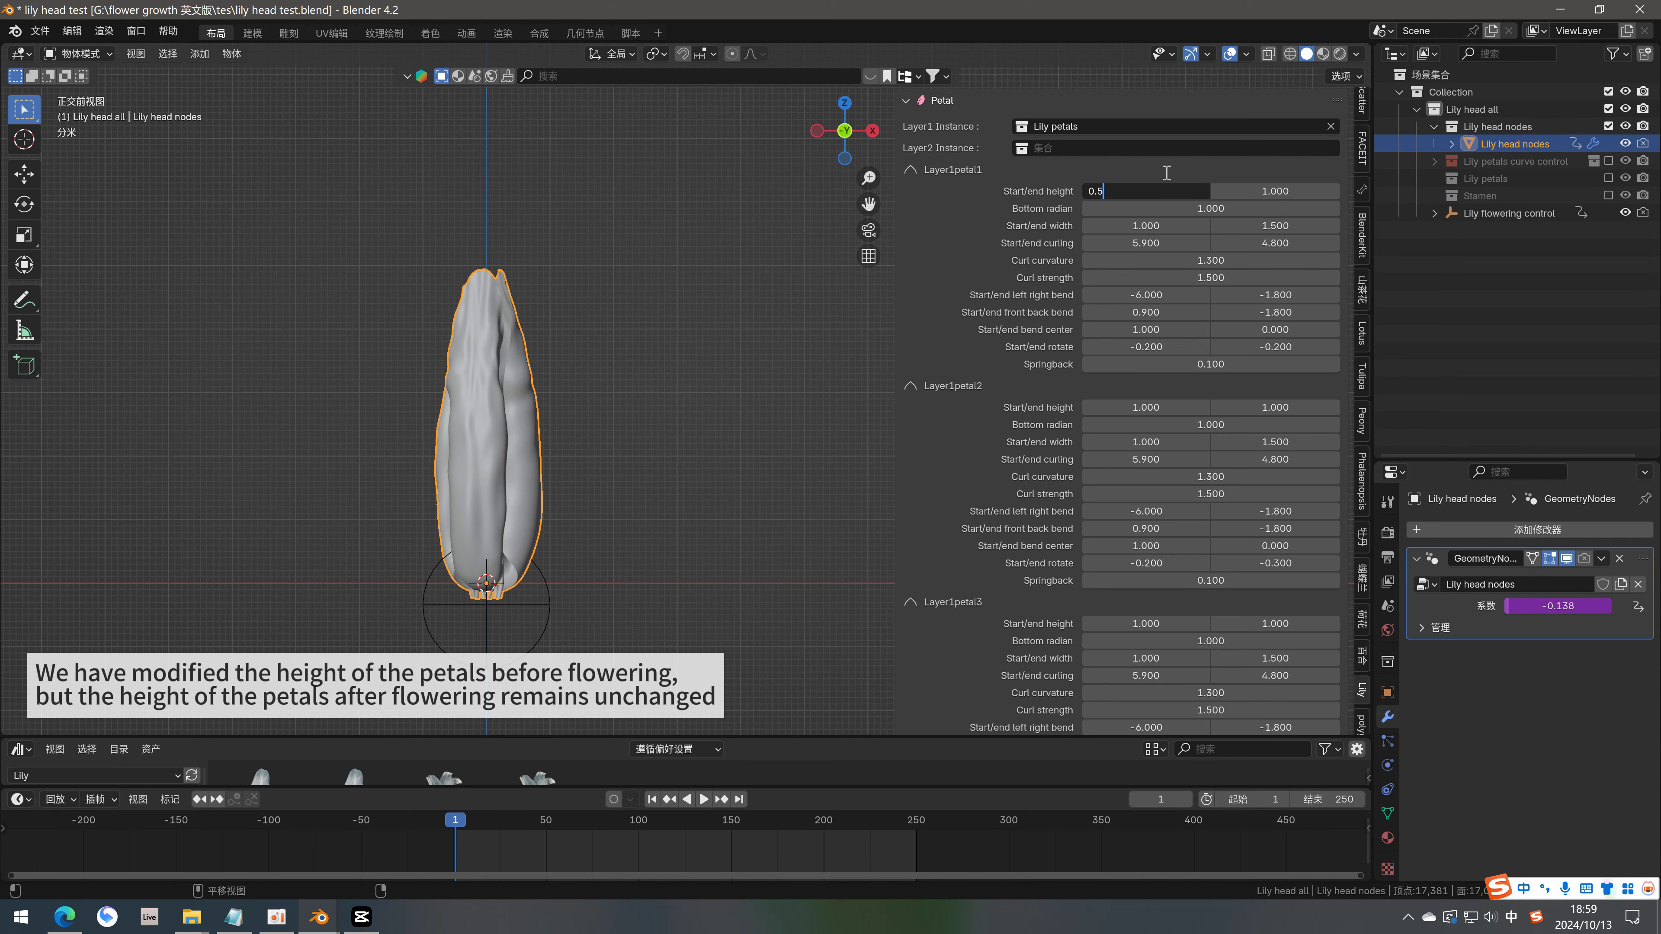
{"action": "key", "text": "Return"}
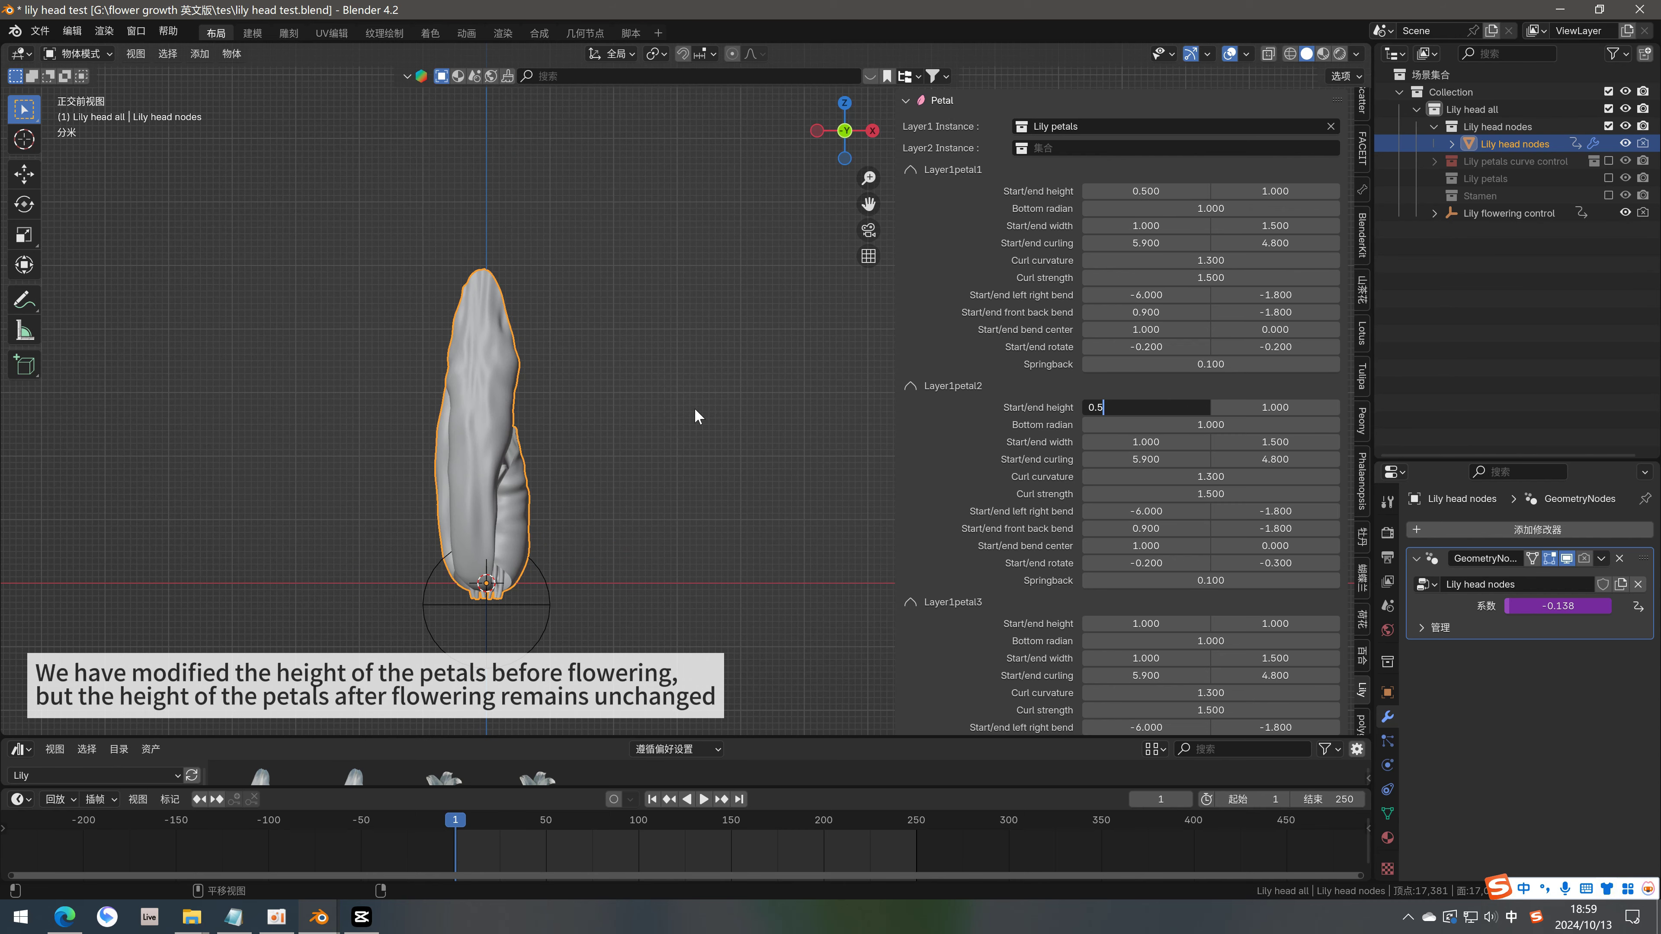
{"action": "key", "text": "Return"}
{"action": "key", "text": "Return"}
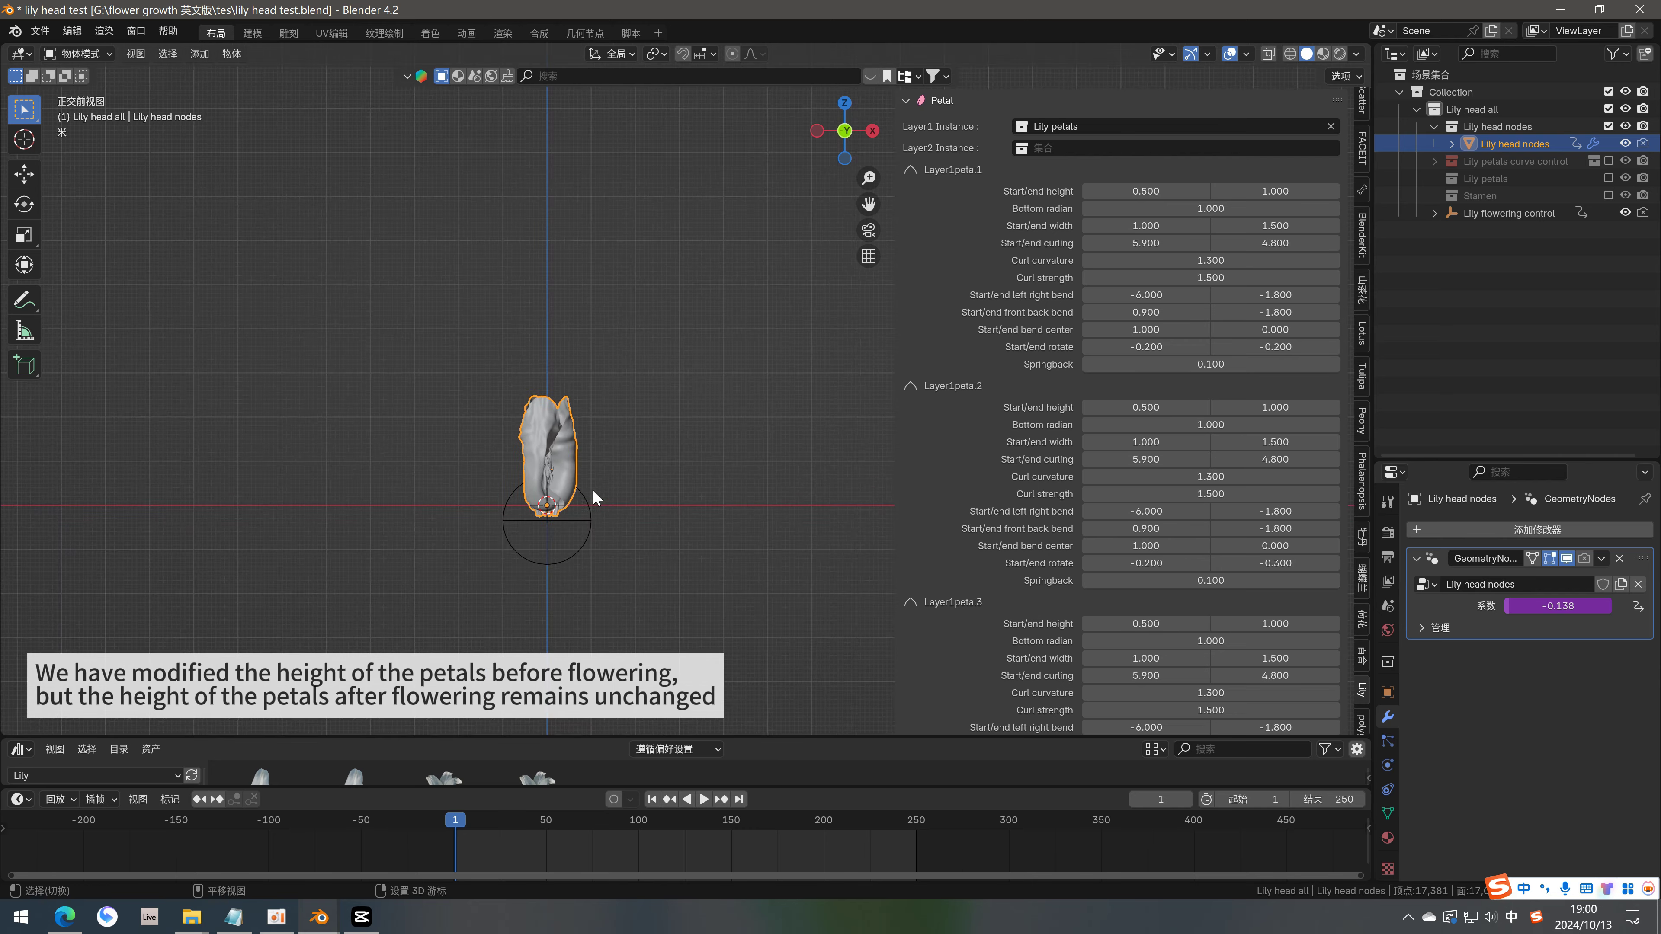
{"action": "mouse_move", "coordinate": [791, 436]}
{"action": "middle_mouse_down"}
{"action": "mouse_move", "coordinate": [649, 475]}
{"action": "mouse_move", "coordinate": [641, 524]}
{"action": "mouse_move", "coordinate": [512, 435]}
{"action": "middle_mouse_up"}
{"action": "key", "text": "Up"}
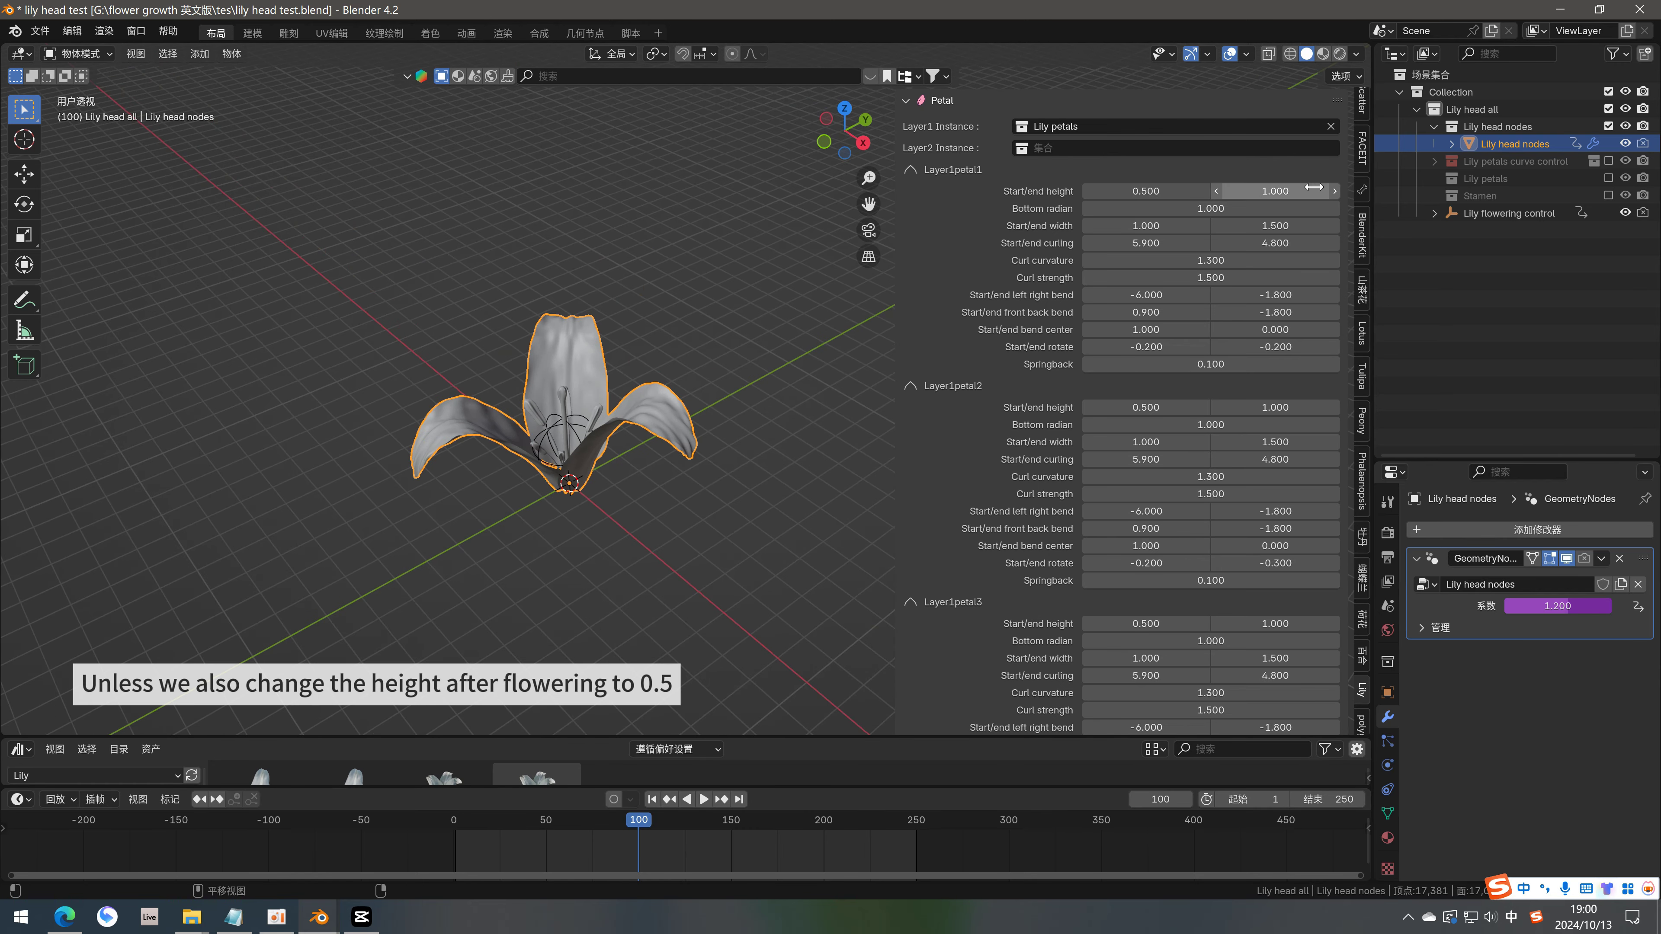
{"action": "key", "text": "Return"}
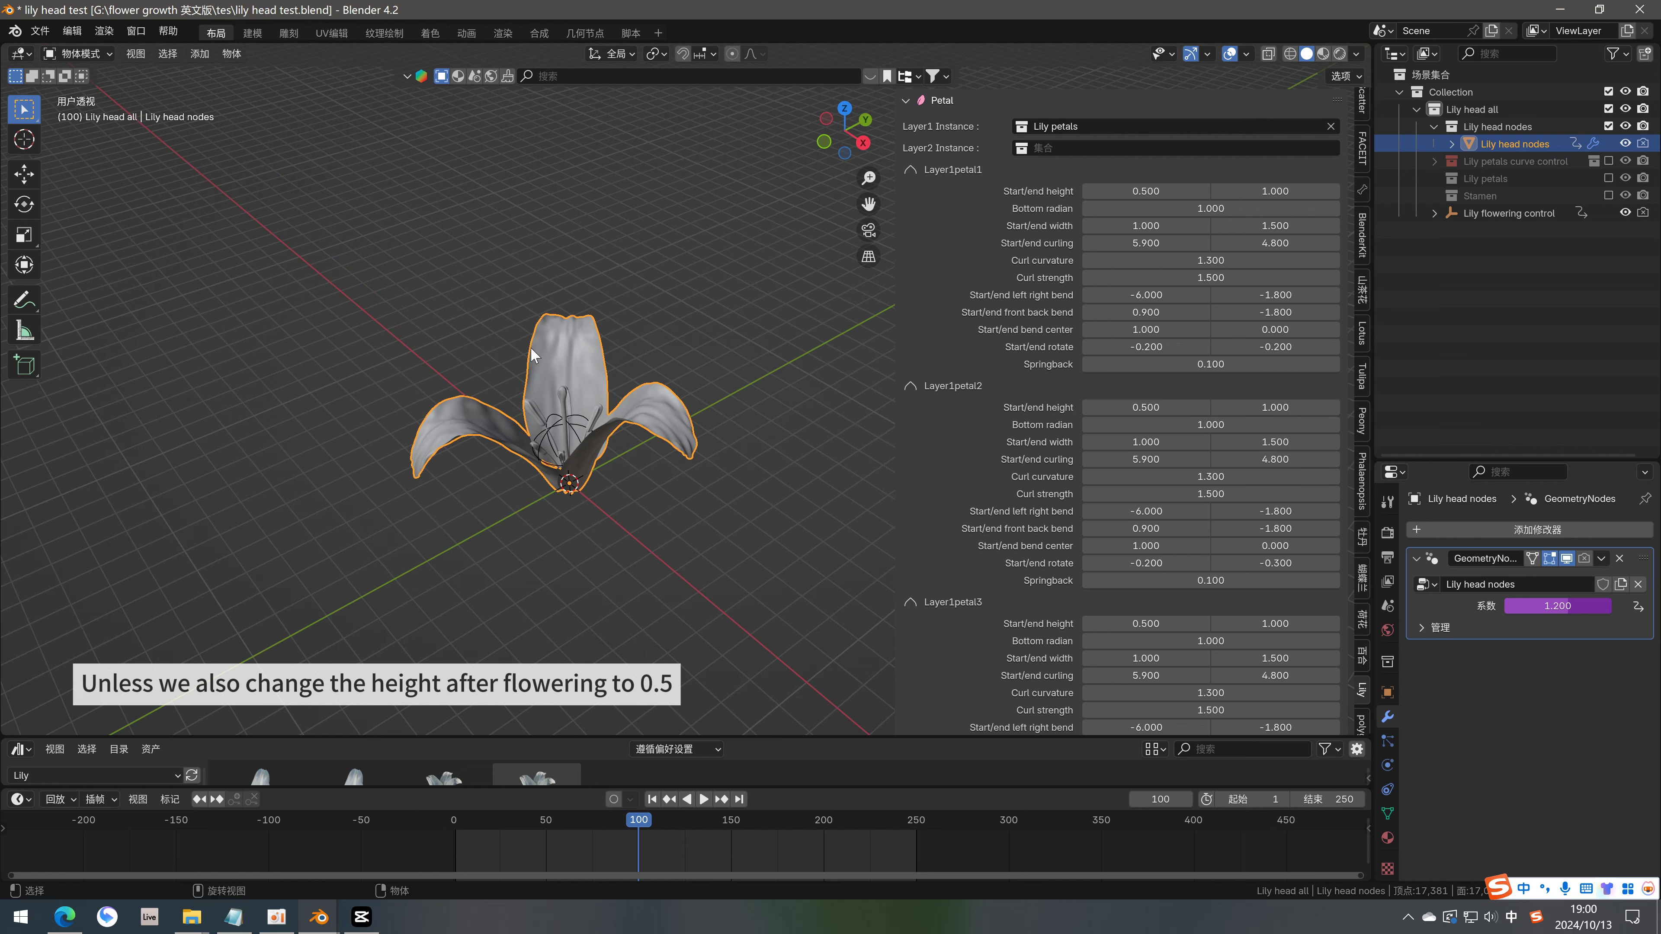
{"action": "type", "text": "0.5"}
Set the end height of Layer1petal1, Layer1petal2 and Layer1petal3 to 0.5
{"action": "key", "text": "Return"}
{"action": "left_click", "coordinate": [1299, 407]}
{"action": "type", "text": "0.5"}
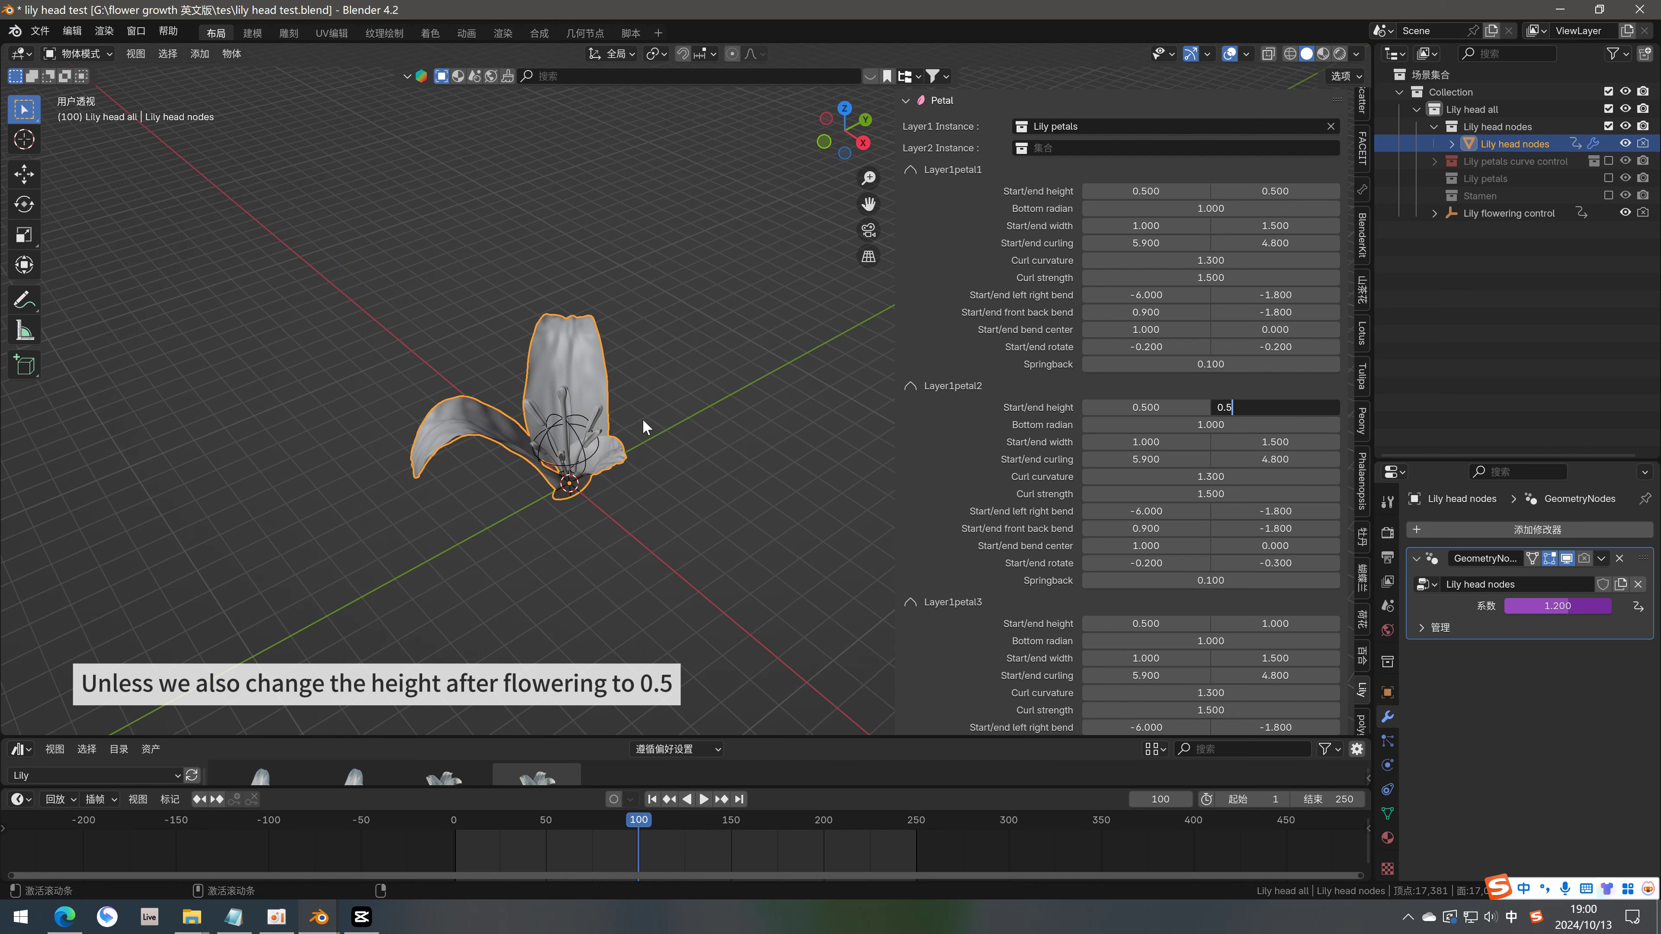
{"action": "key", "text": "Return"}
{"action": "left_click", "coordinate": [1305, 622]}
{"action": "type", "text": "0.5"}
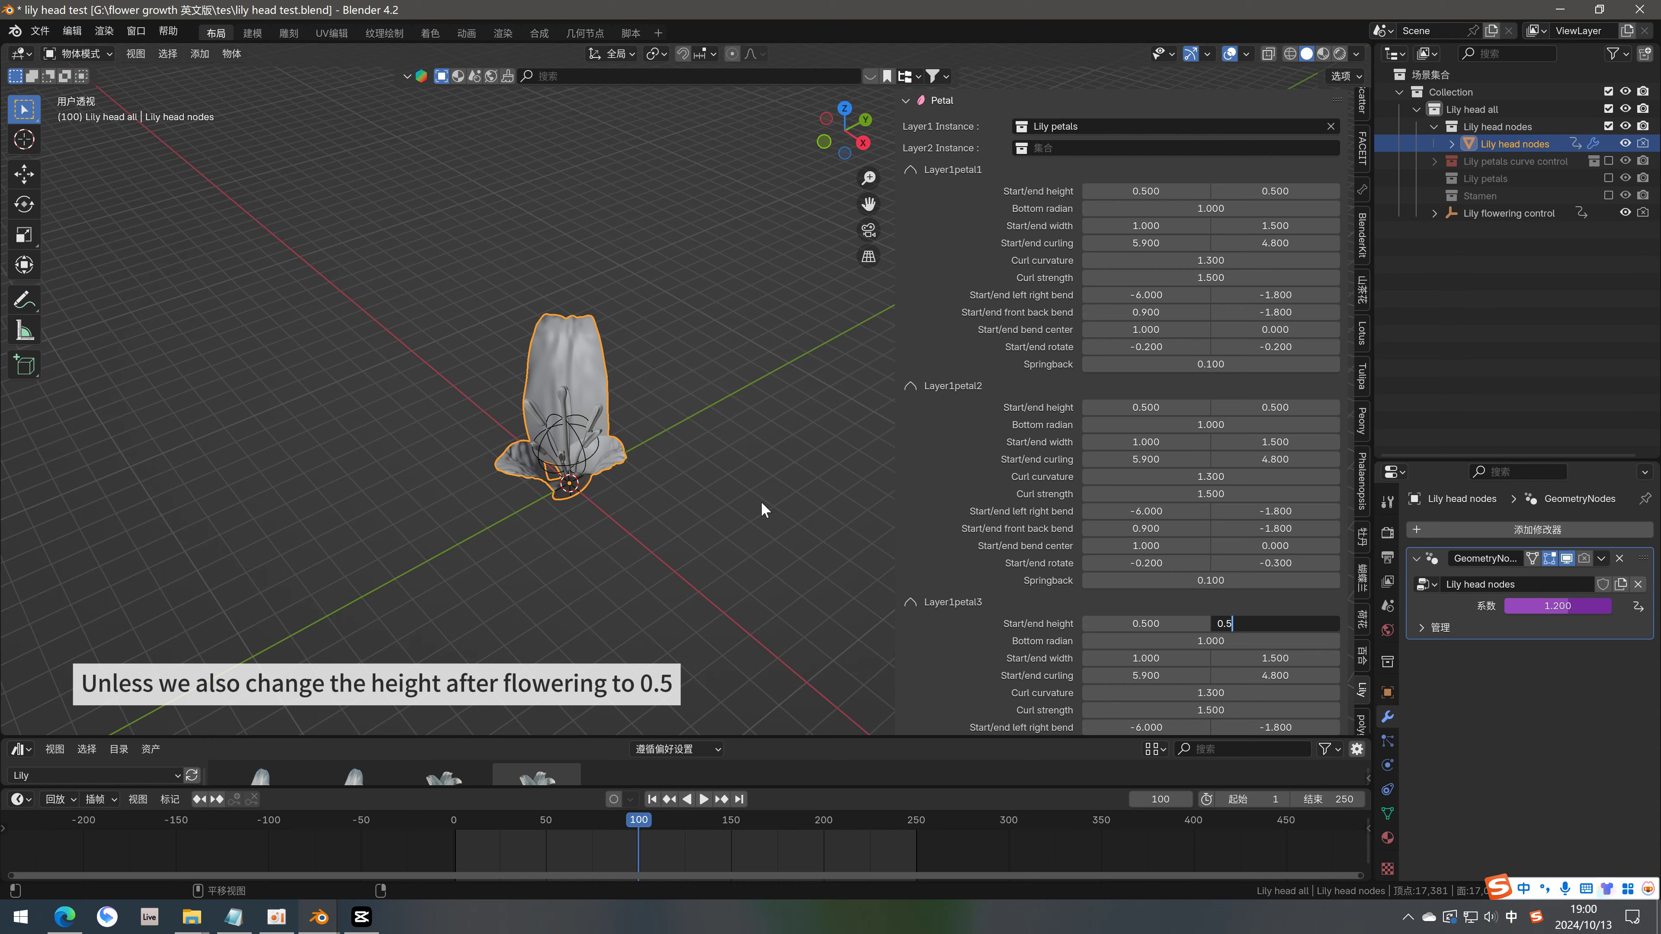
{"action": "key", "text": "Return"}
Replay the bloom from frame 1 to about frame 149 to see the shorter petals
{"action": "mouse_move", "coordinate": [764, 510]}
{"action": "middle_mouse_down"}
{"action": "mouse_move", "coordinate": [680, 456]}
{"action": "mouse_move", "coordinate": [655, 414]}
{"action": "mouse_move", "coordinate": [716, 442]}
{"action": "middle_mouse_up"}
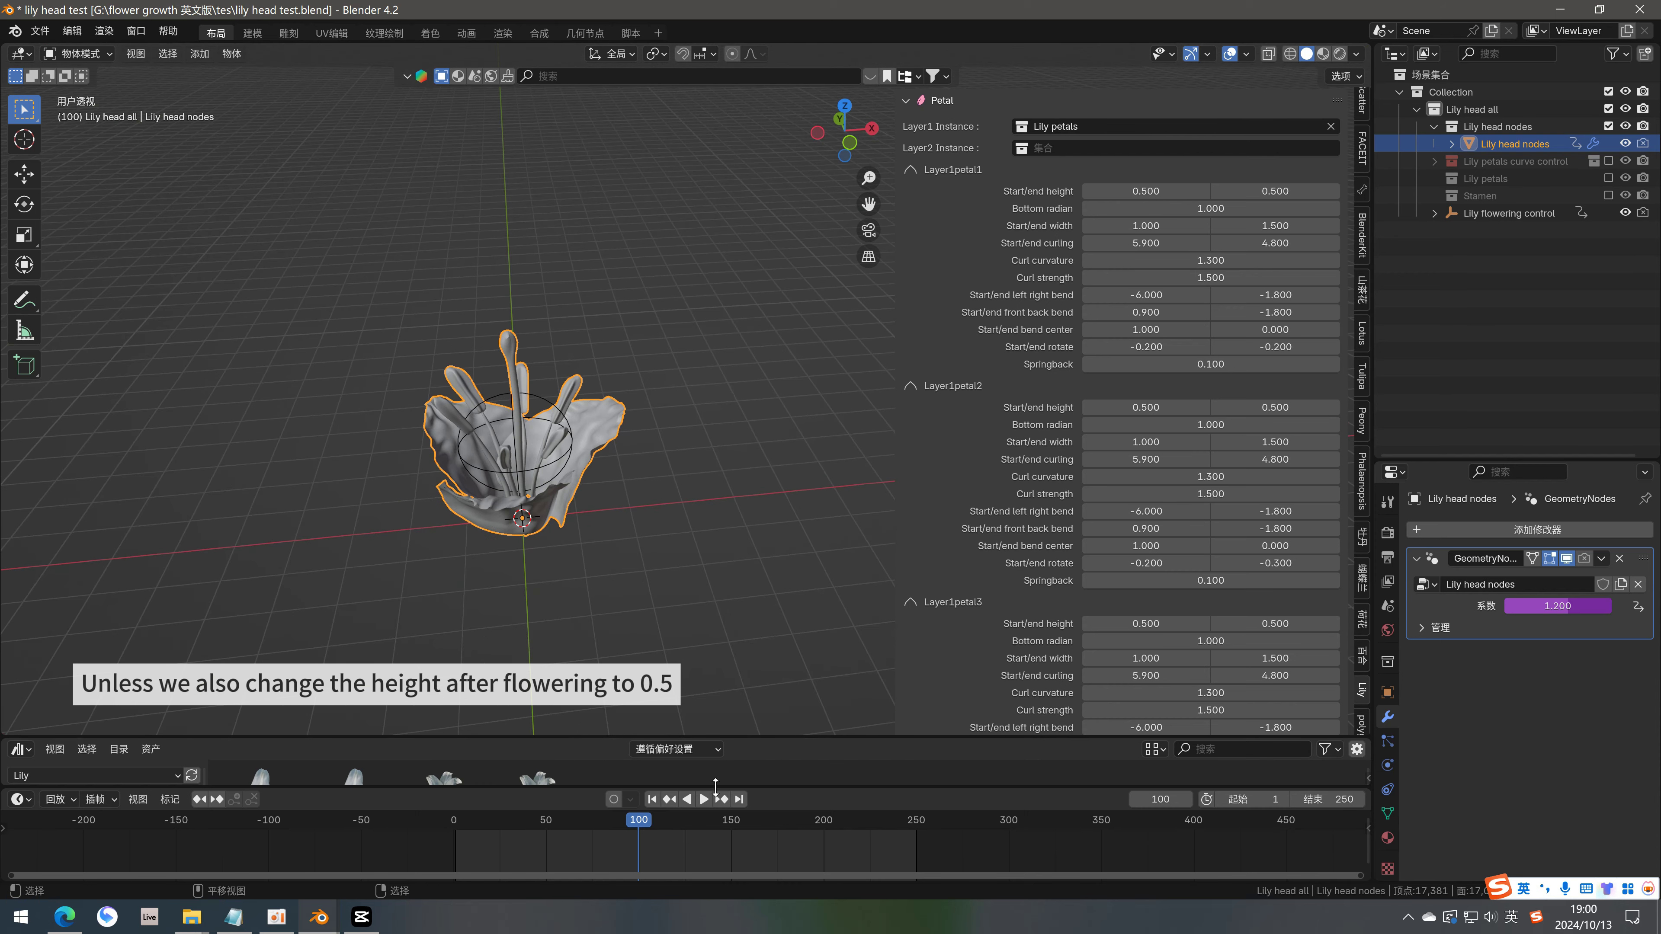
{"action": "key", "text": "shift+Left"}
{"action": "key", "text": "space"}
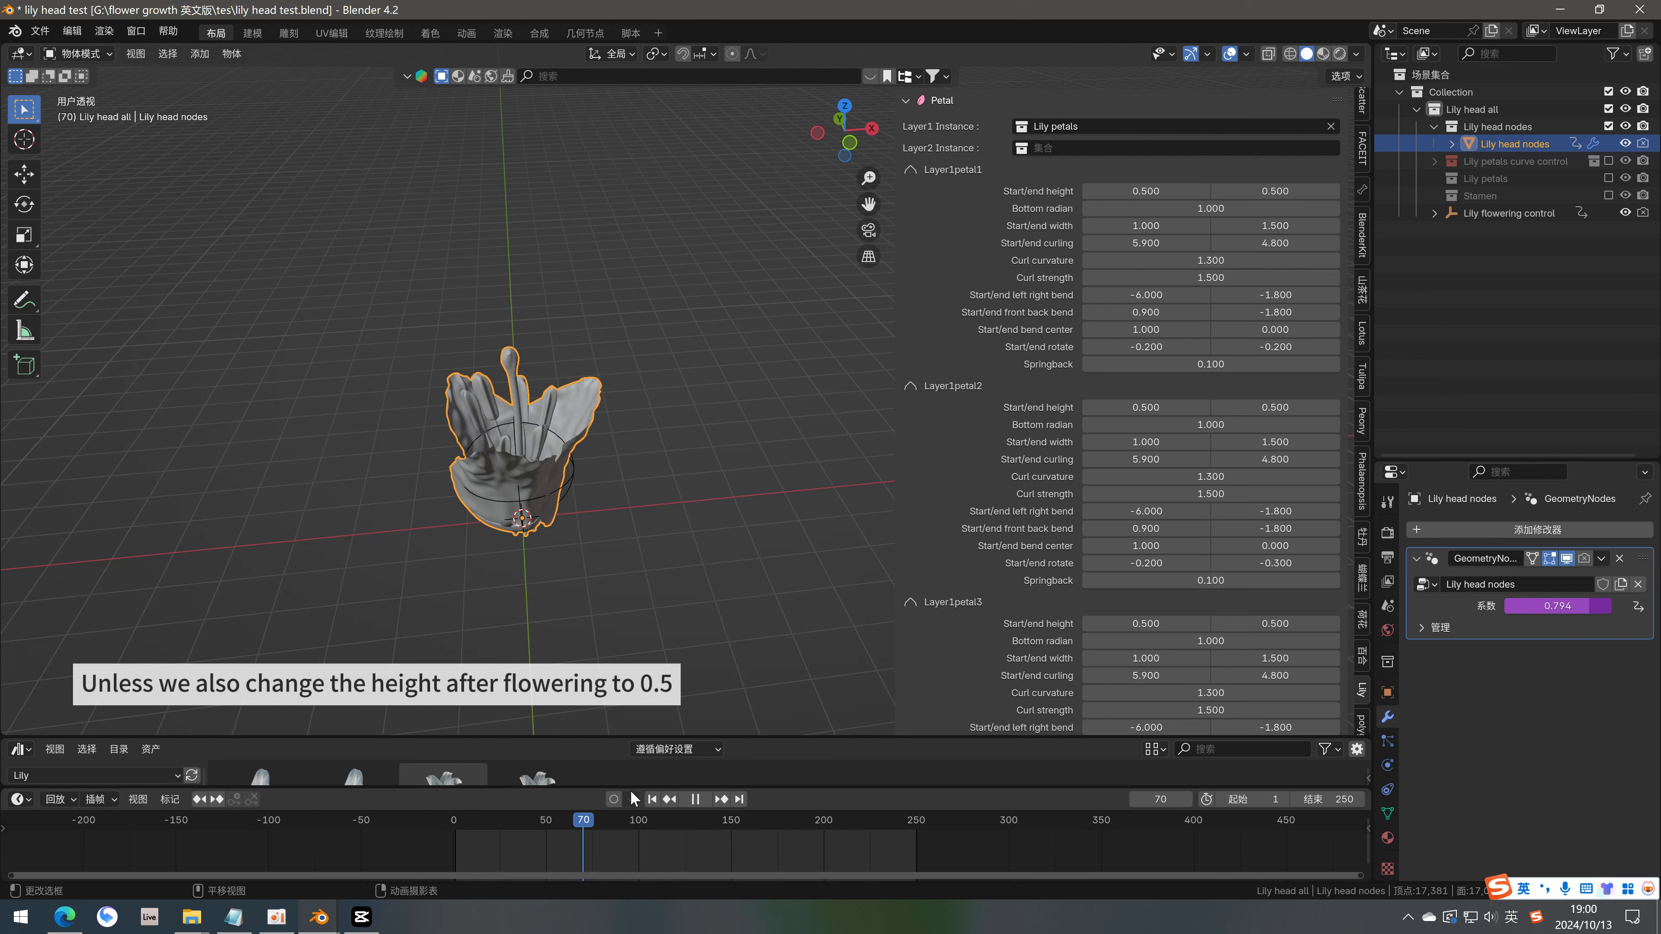
{"action": "key", "text": "space"}
{"action": "mouse_move", "coordinate": [608, 526]}
{"action": "middle_mouse_down"}
{"action": "mouse_move", "coordinate": [613, 452]}
{"action": "mouse_move", "coordinate": [600, 468]}
{"action": "mouse_move", "coordinate": [566, 411]}
{"action": "middle_mouse_up"}
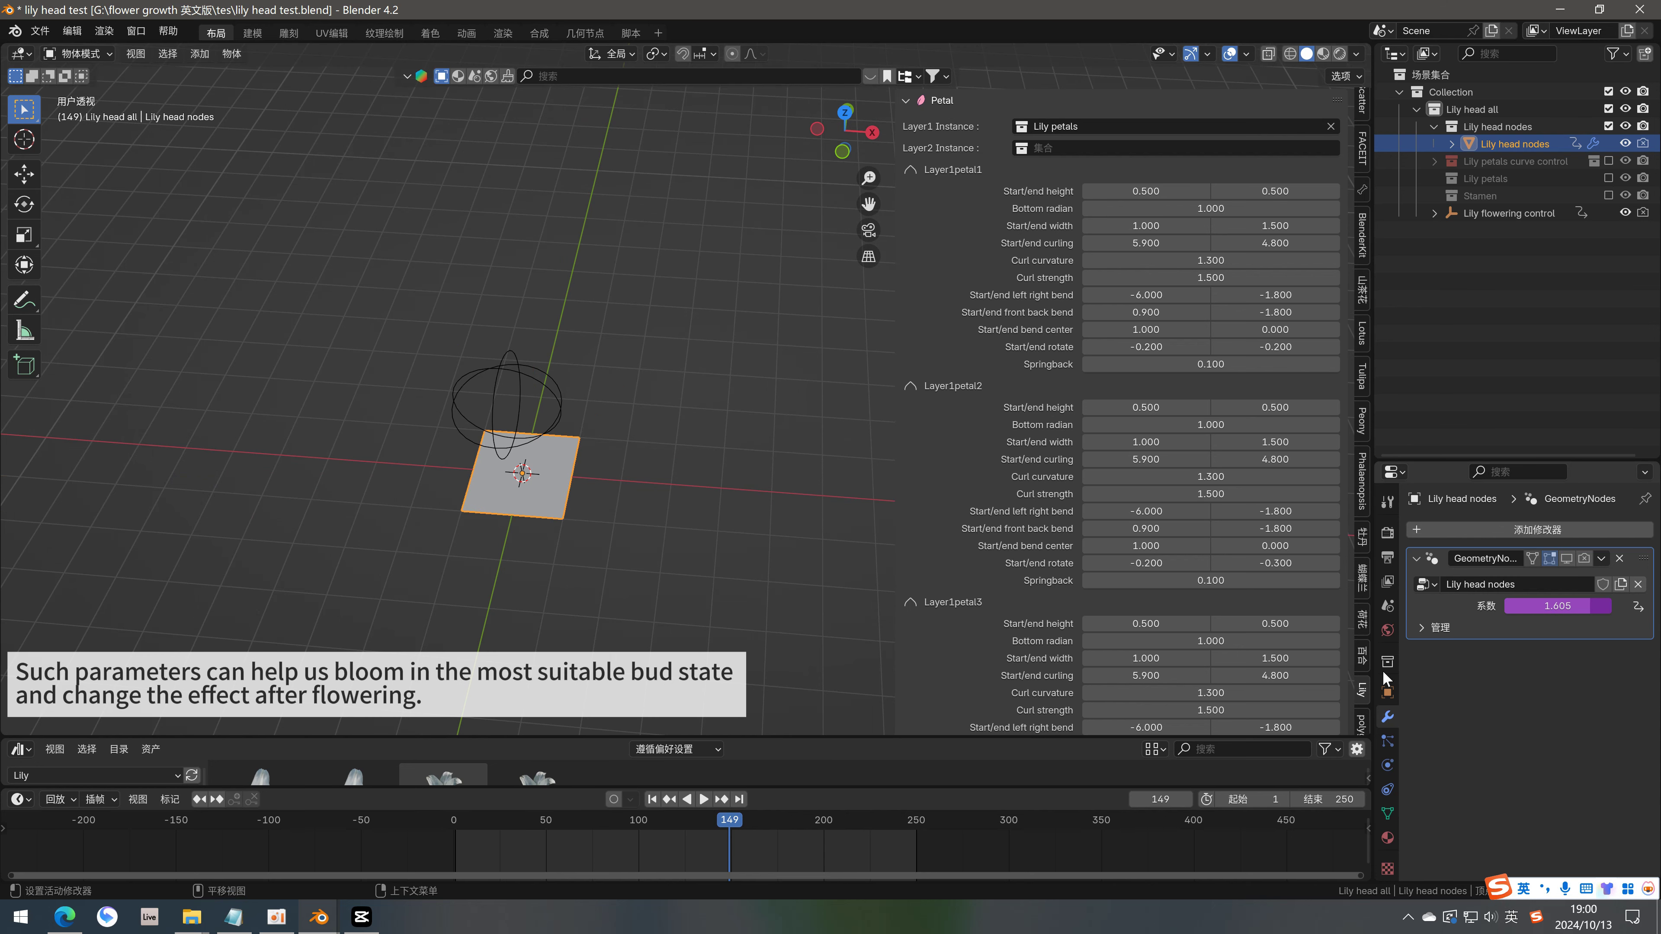
Reset the first-layer petal heights to 1.0 and return to the bud at frame 1
{"action": "left_click", "coordinate": [1151, 190]}
{"action": "type", "text": "1"}
{"action": "key", "text": "ctrl+v"}
{"action": "key", "text": "ctrl+v"}
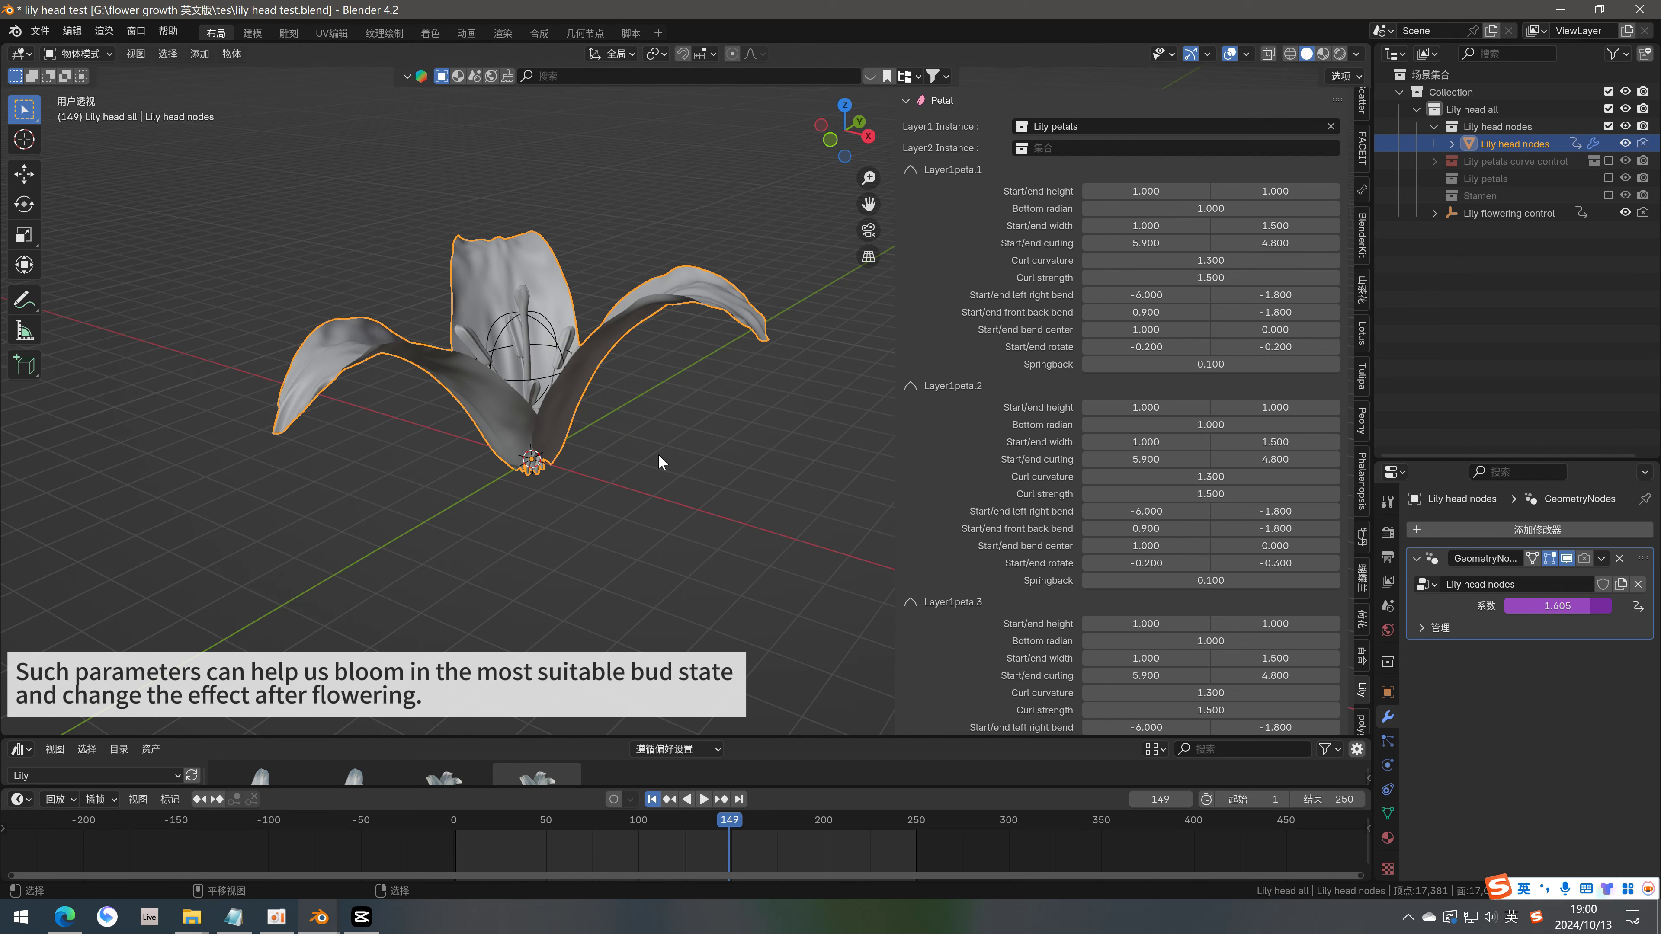
{"action": "key", "text": "shift+Left"}
{"action": "key", "text": "KP_1"}
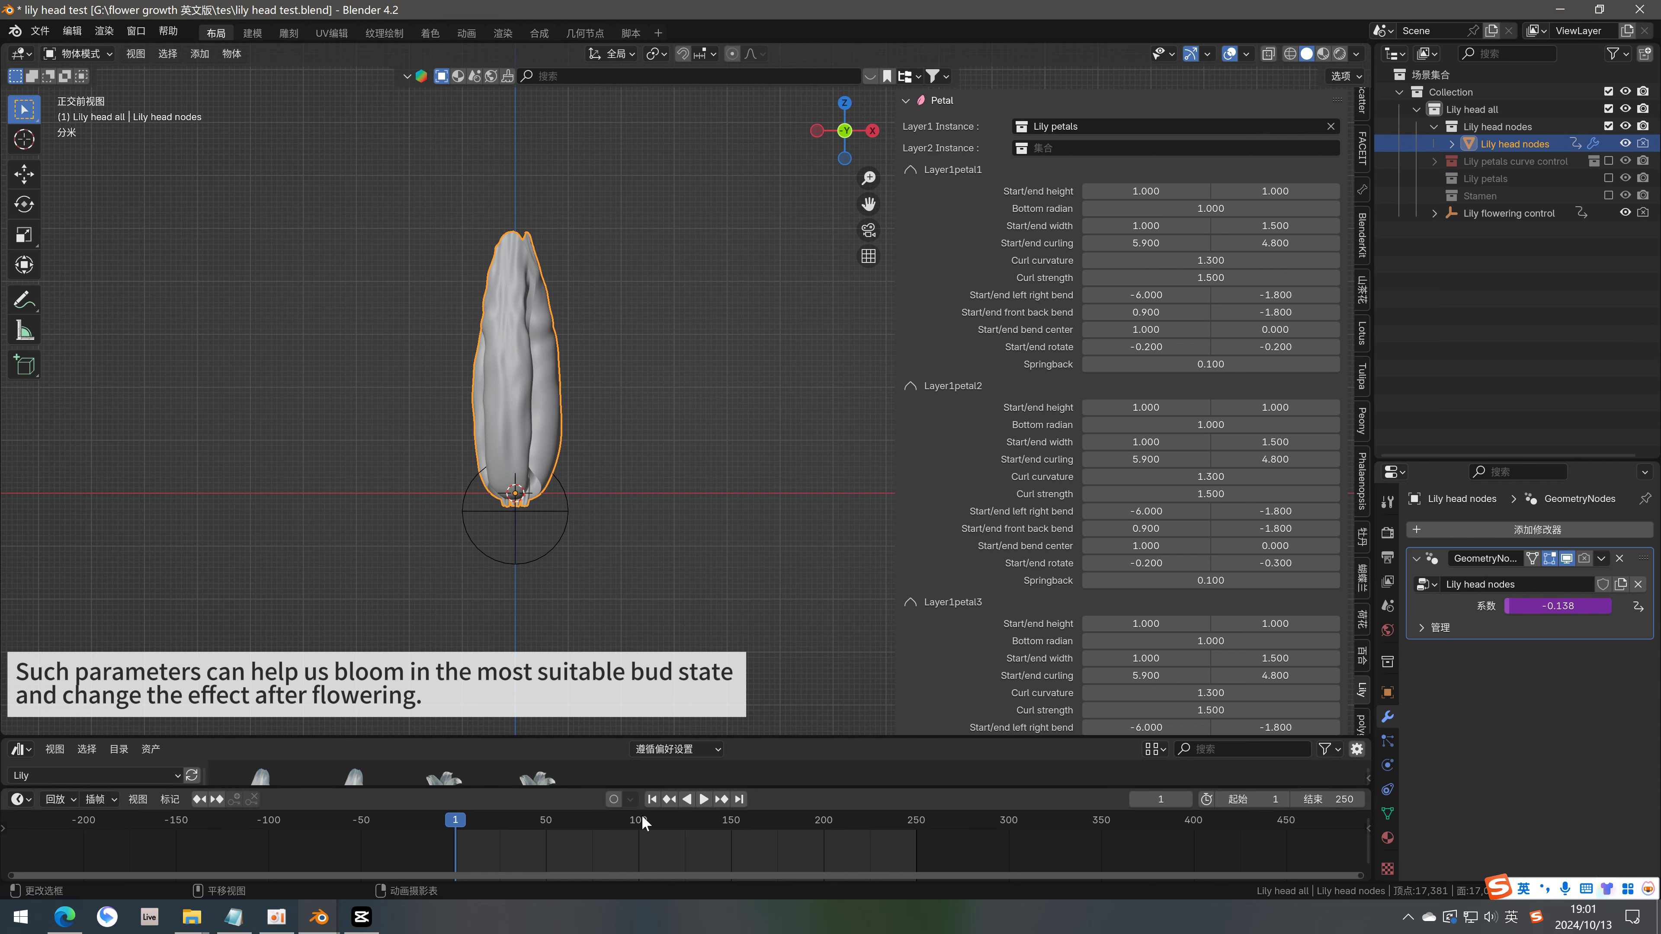
Set the first-layer petals' end height to 1.5 and check the bloom at frames 1 and 100
{"action": "key", "text": "Up"}
{"action": "middle_click_drag", "start_coordinate": [611, 371], "coordinate": [597, 416]}
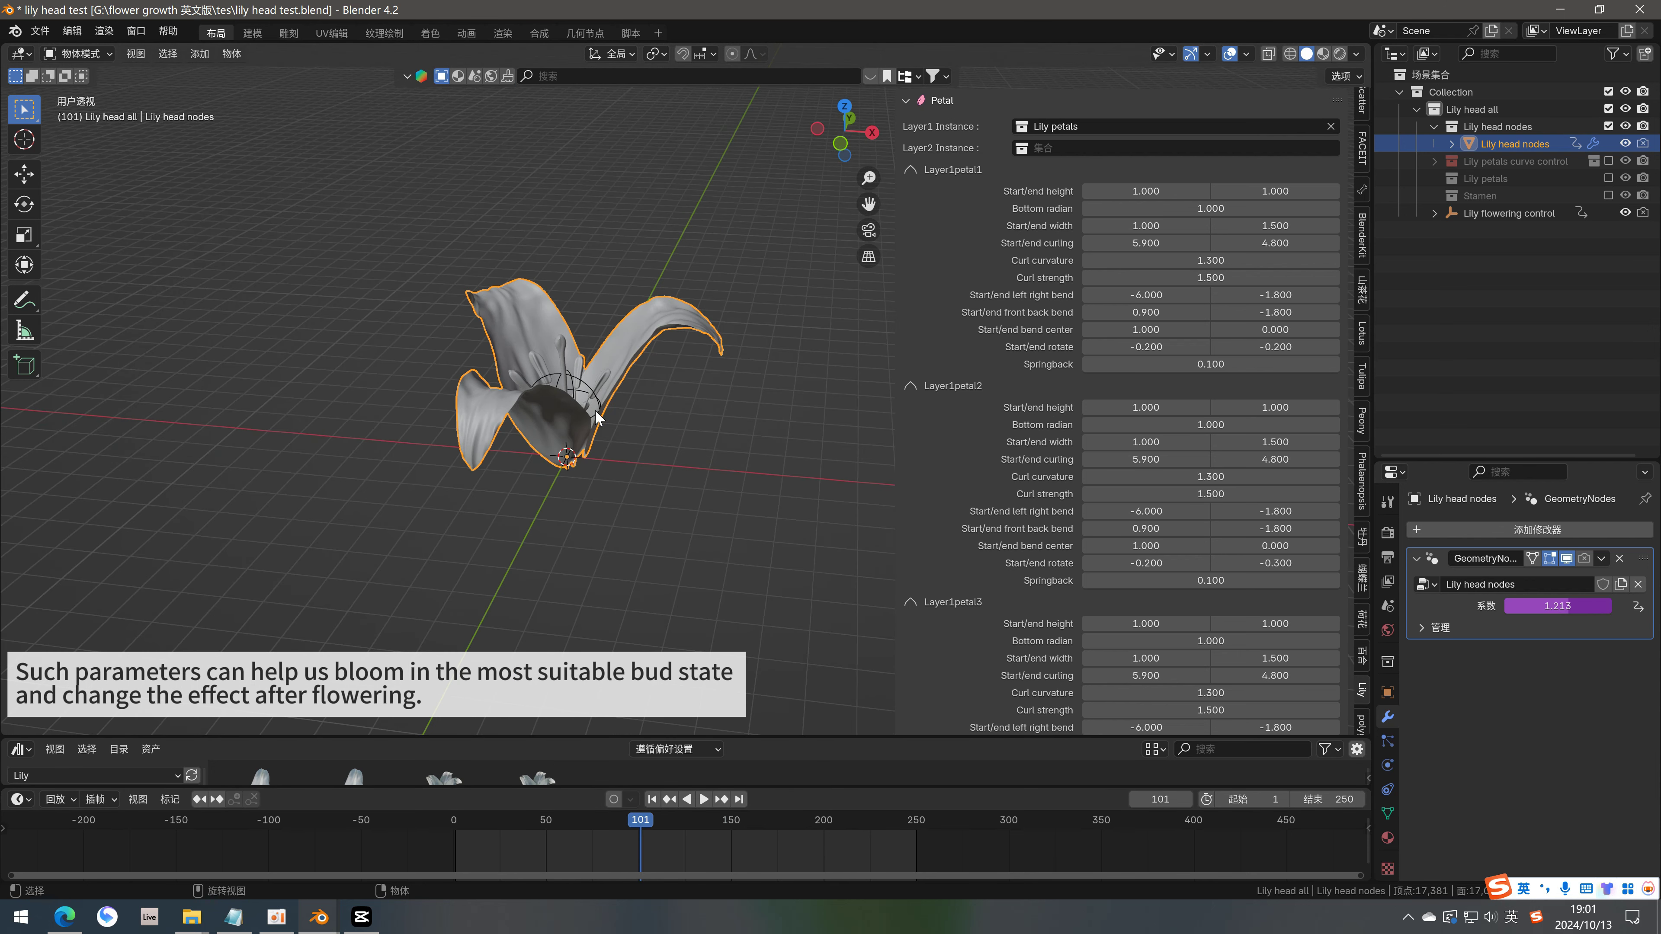
{"action": "left_click", "coordinate": [1278, 190]}
{"action": "type", "text": "1.5"}
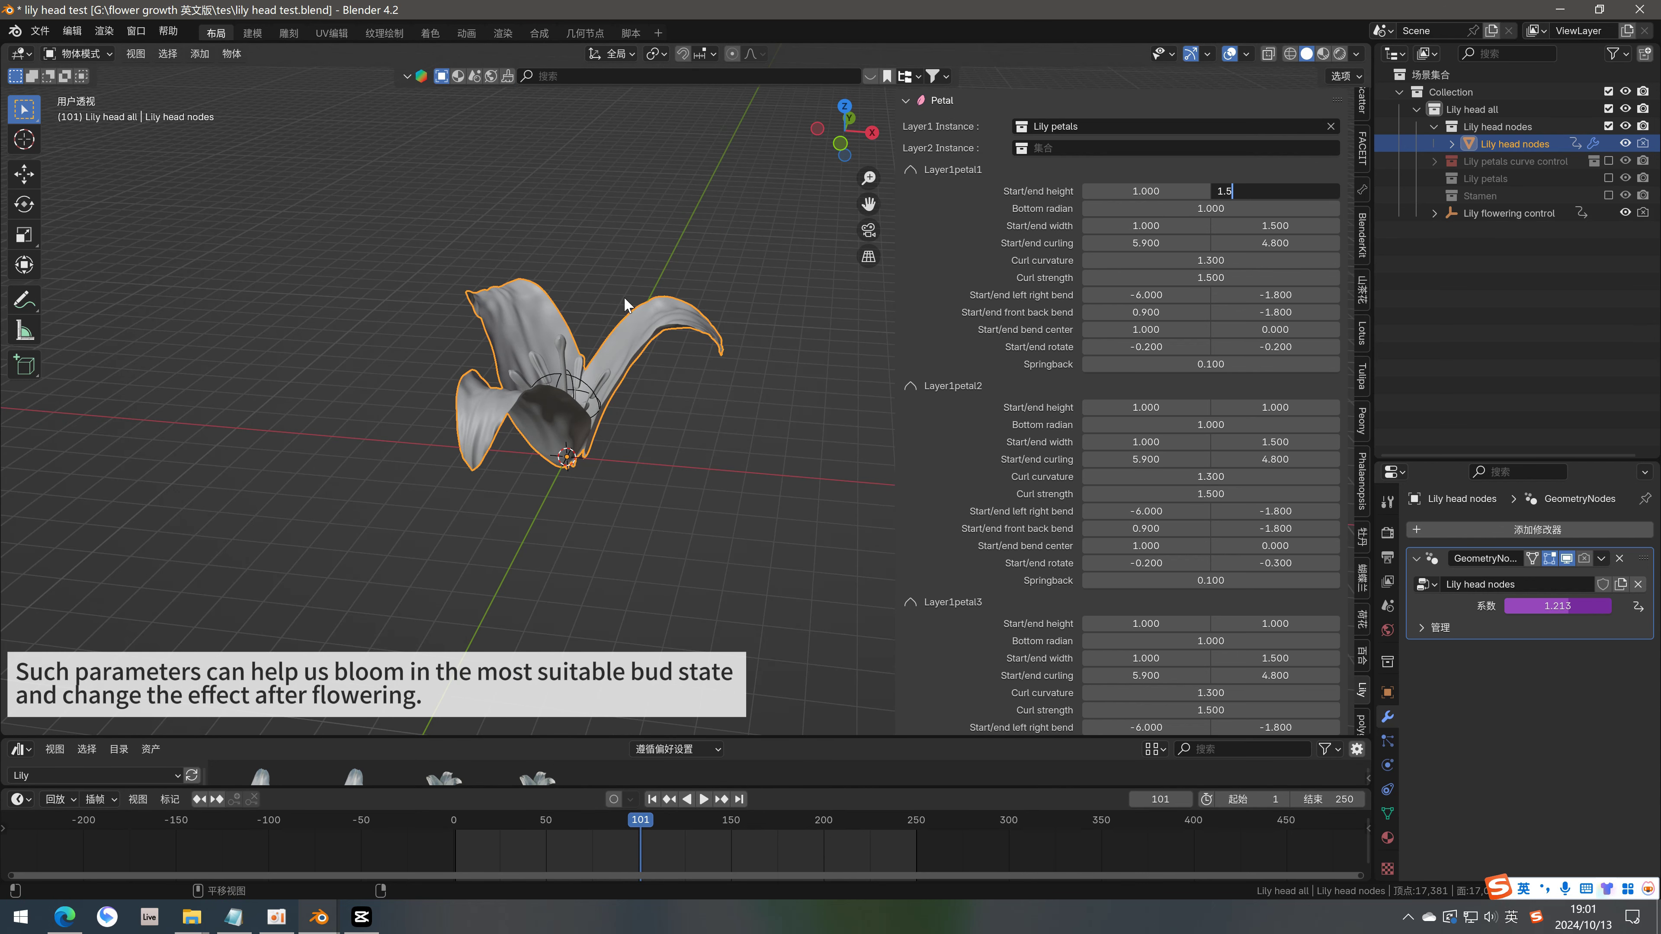
{"action": "key", "text": "Return"}
{"action": "middle_click_drag", "start_coordinate": [648, 330], "coordinate": [688, 376]}
{"action": "left_click", "coordinate": [1289, 409]}
{"action": "type", "text": "1.5"}
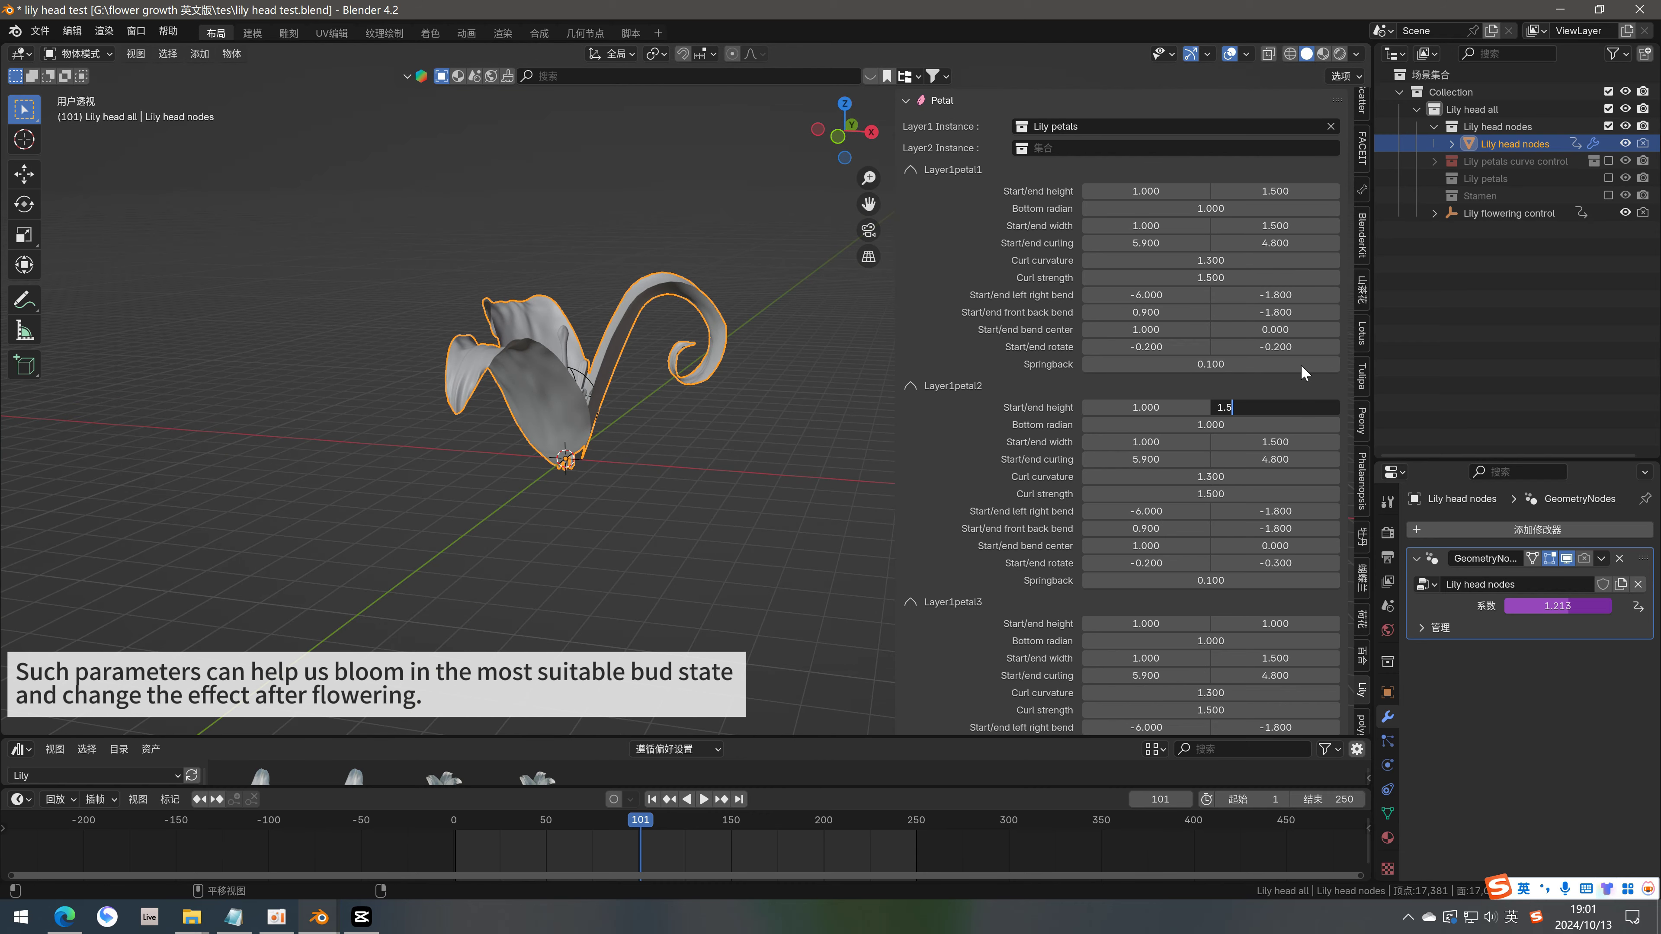
{"action": "key", "text": "Return"}
{"action": "key", "text": "Return"}
{"action": "mouse_move", "coordinate": [619, 418]}
{"action": "middle_mouse_down"}
{"action": "mouse_move", "coordinate": [661, 432]}
{"action": "mouse_move", "coordinate": [615, 425]}
{"action": "middle_mouse_up"}
{"action": "key", "text": "shift+Left"}
{"action": "key", "text": "Up"}
{"action": "scroll", "coordinate": [997, 648], "scroll_direction": "down", "scroll_amount": 3}
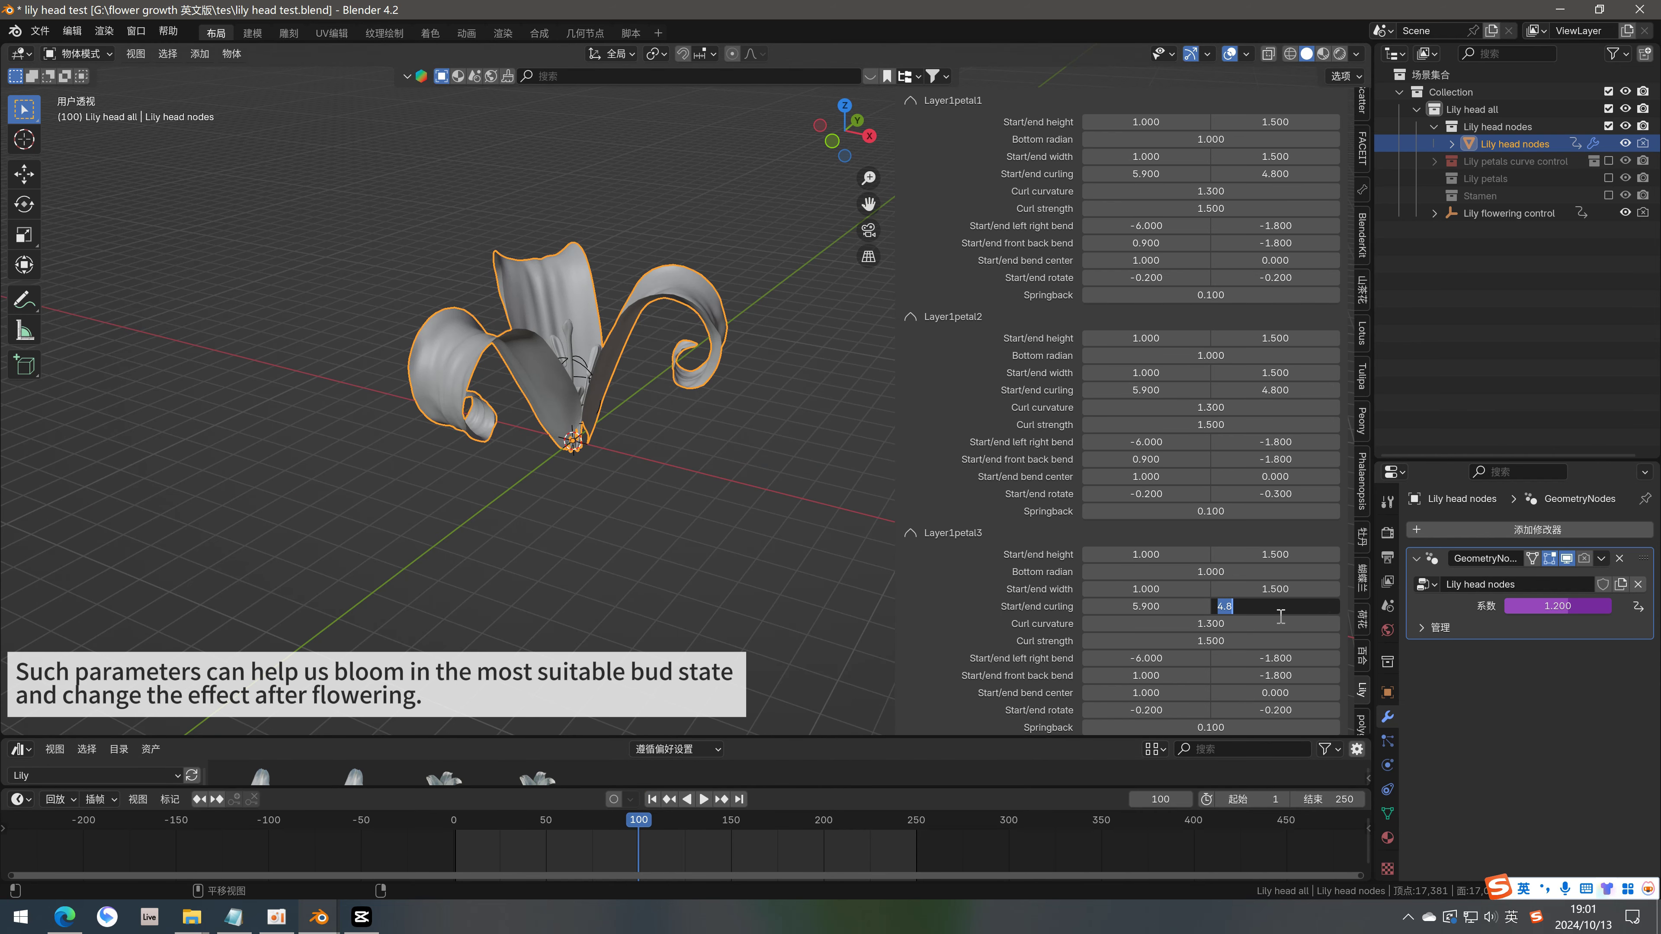
Set the end curling of all three first-layer petals to 6.0
{"action": "key", "text": "Return"}
{"action": "mouse_move", "coordinate": [615, 425]}
{"action": "middle_mouse_down"}
{"action": "mouse_move", "coordinate": [640, 437]}
{"action": "mouse_move", "coordinate": [628, 367]}
{"action": "middle_mouse_up"}
{"action": "key", "text": "Return"}
{"action": "scroll", "coordinate": [1034, 367], "scroll_direction": "up", "scroll_amount": 3}
{"action": "double_click", "coordinate": [1276, 243]}
{"action": "type", "text": "6"}
{"action": "key", "text": "Return"}
{"action": "type", "text": "1"}
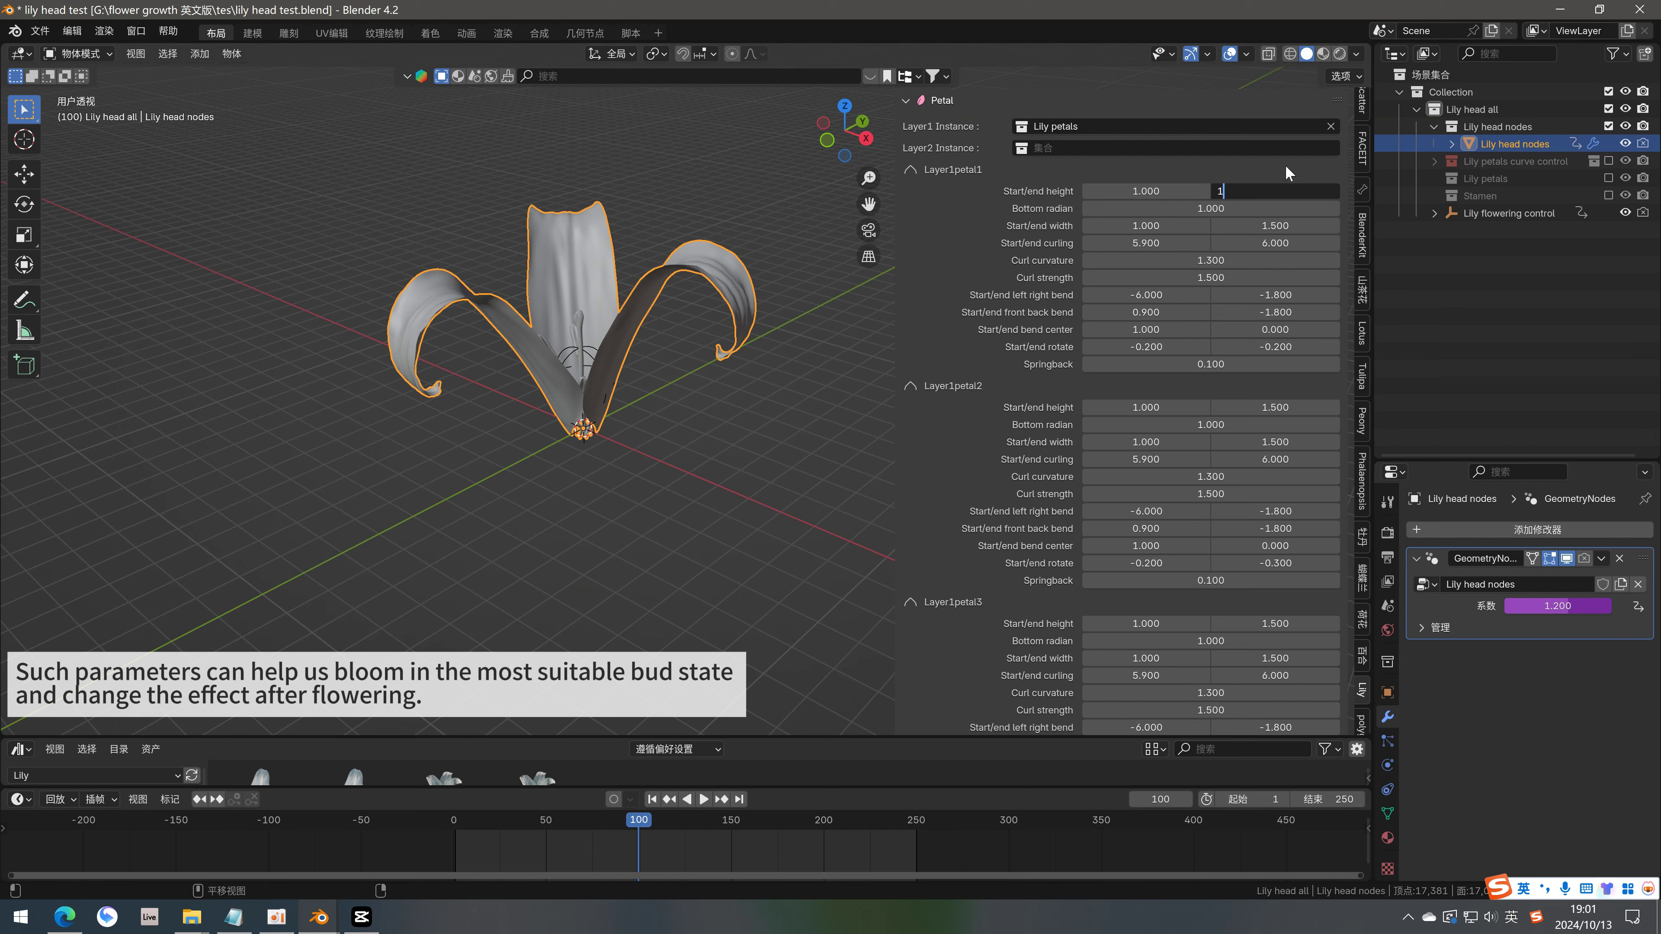
Return the three petals' end height to 1.0 and go back to frame 1
{"action": "key", "text": "Return"}
{"action": "middle_click_drag", "start_coordinate": [778, 234], "coordinate": [760, 322]}
{"action": "double_click", "coordinate": [1275, 407]}
{"action": "type", "text": "1"}
{"action": "key", "text": "Return"}
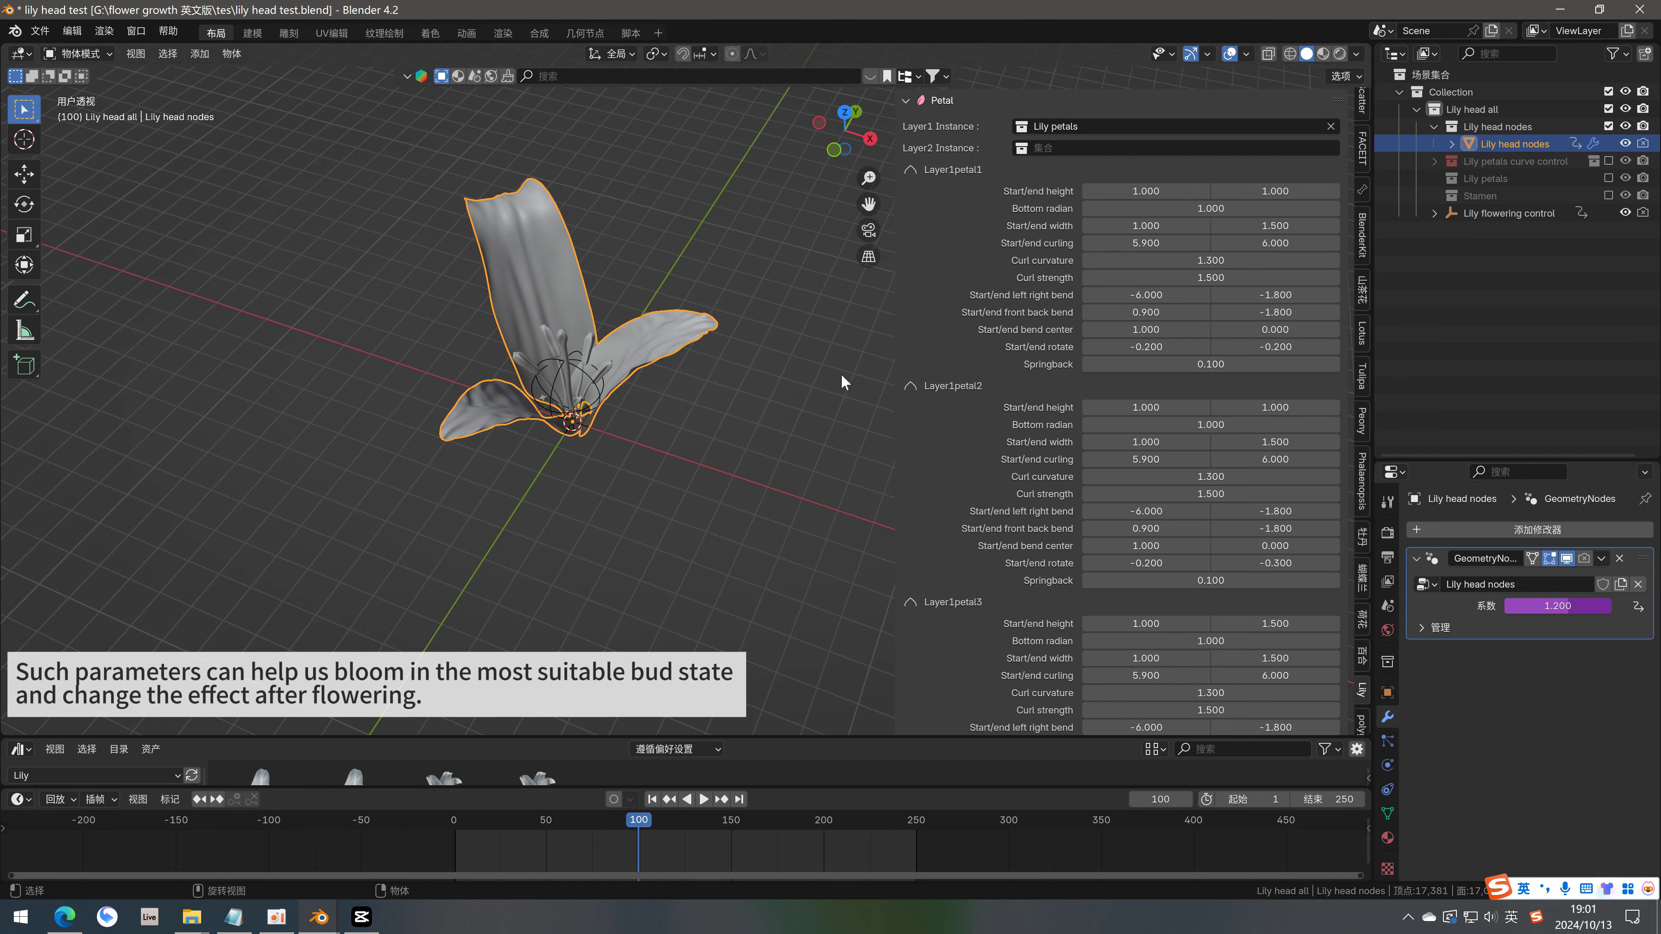
{"action": "type", "text": "1"}
{"action": "key", "text": "Return"}
{"action": "middle_click_drag", "start_coordinate": [772, 498], "coordinate": [663, 778]}
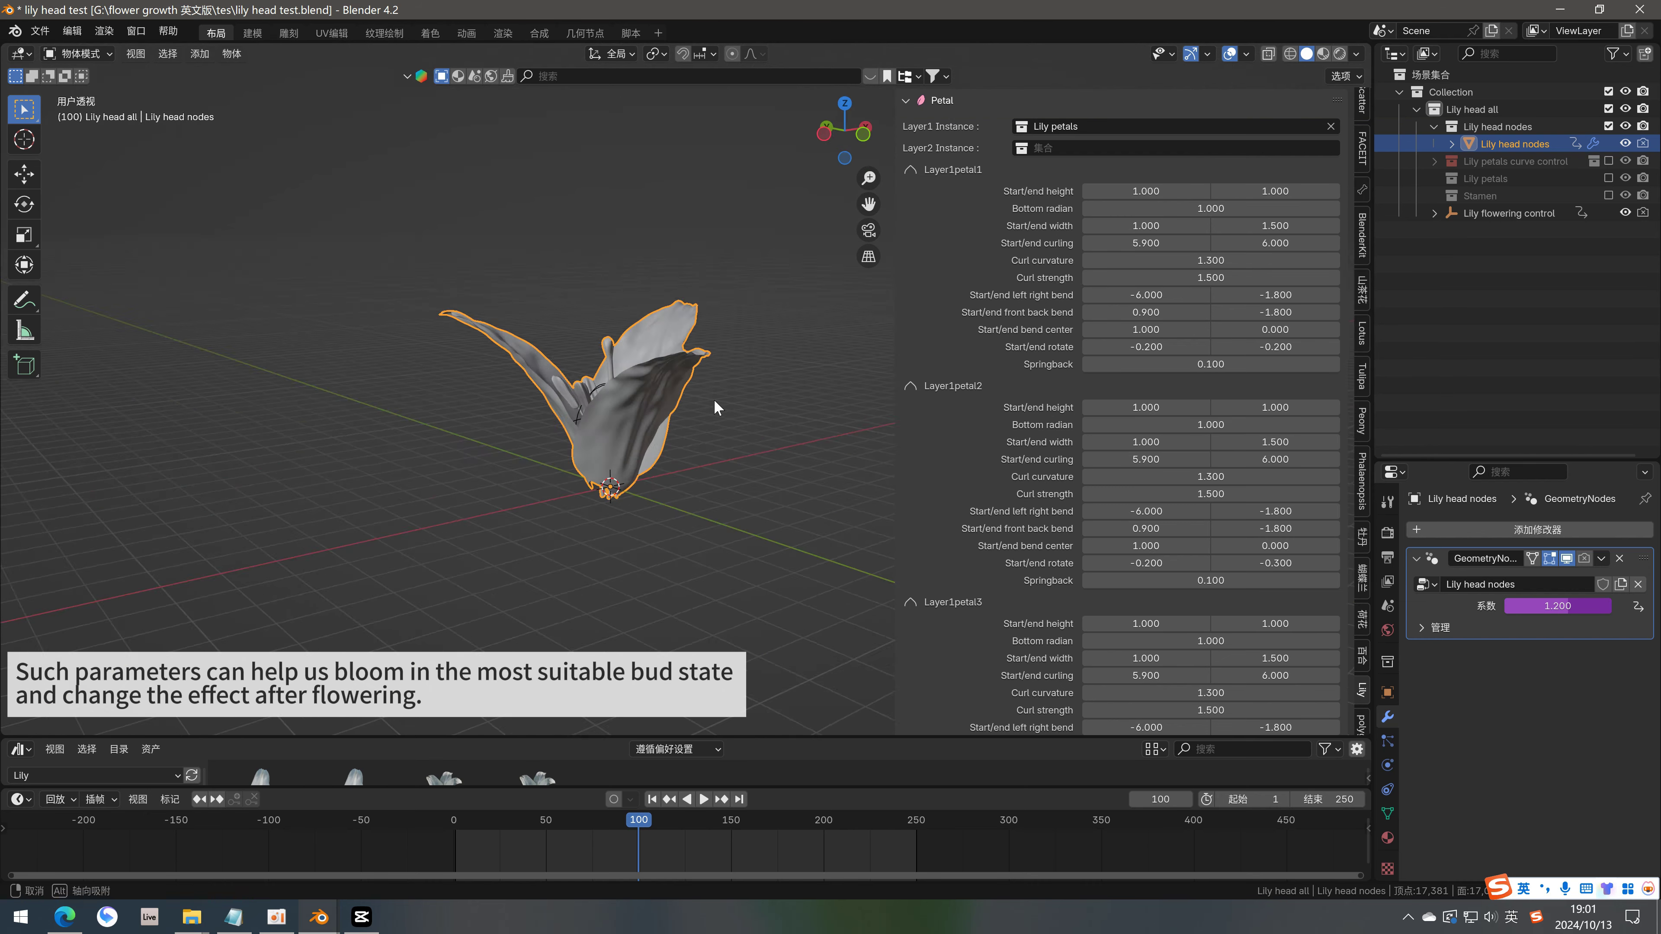
{"action": "left_click", "coordinate": [456, 824]}
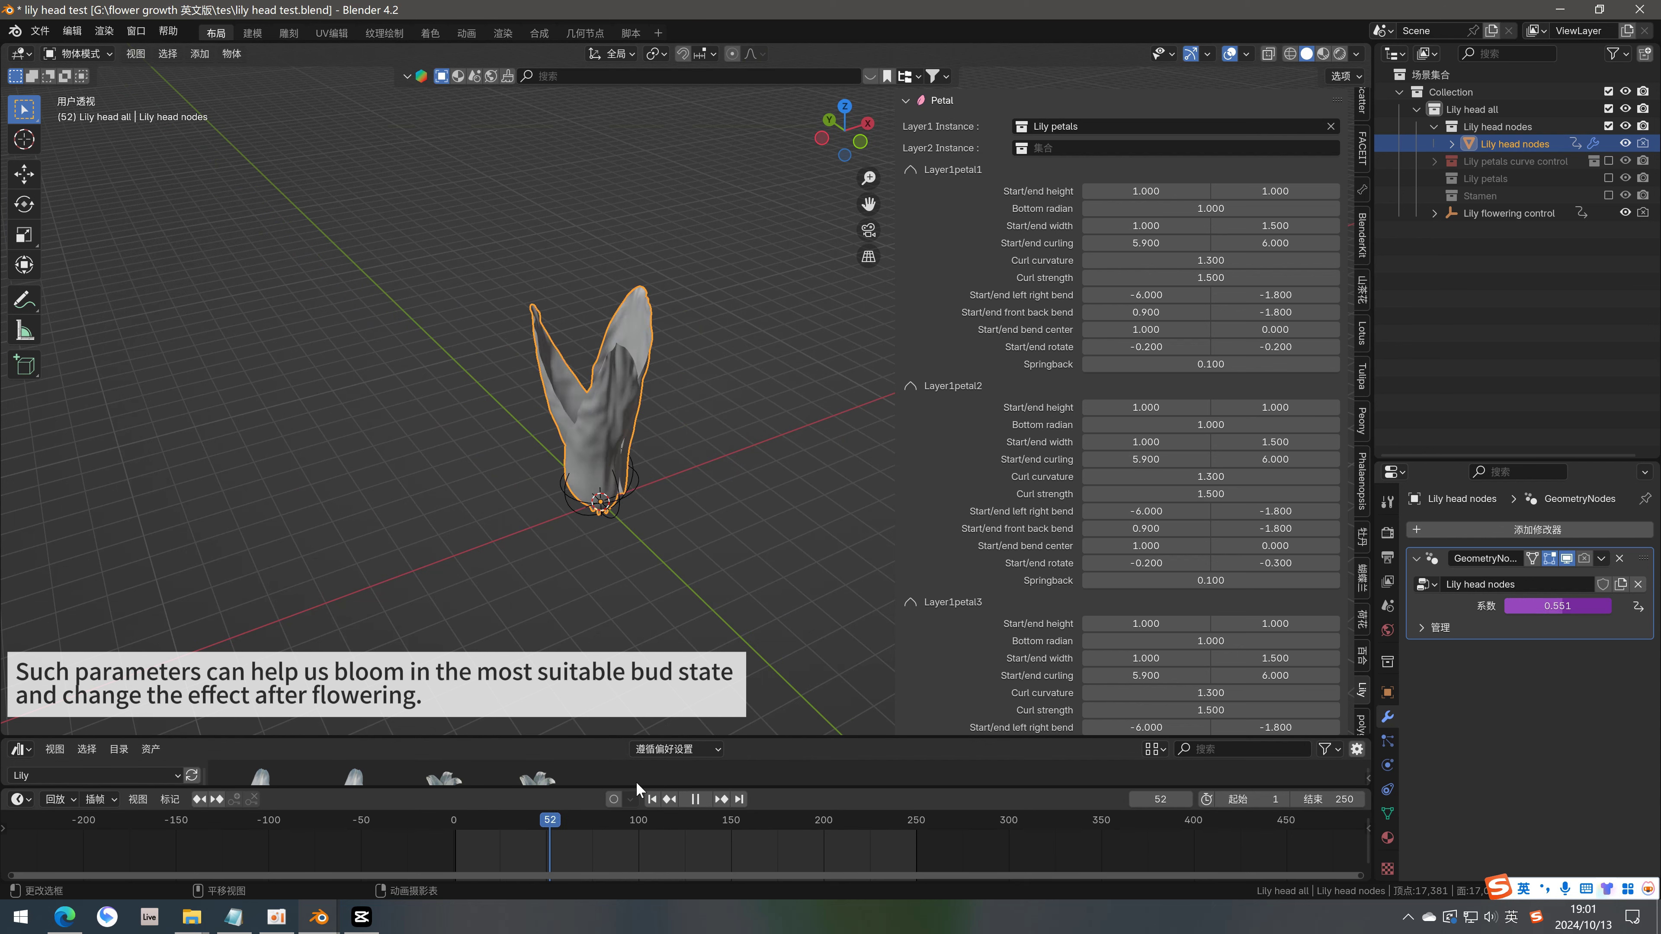
Widen Layer1petal1–3 to an end width of 2.0 and scrub the bloom to frame 99
{"action": "key", "text": "space"}
{"action": "mouse_move", "coordinate": [691, 564]}
{"action": "middle_mouse_down"}
{"action": "mouse_move", "coordinate": [689, 500]}
{"action": "mouse_move", "coordinate": [718, 454]}
{"action": "middle_mouse_up"}
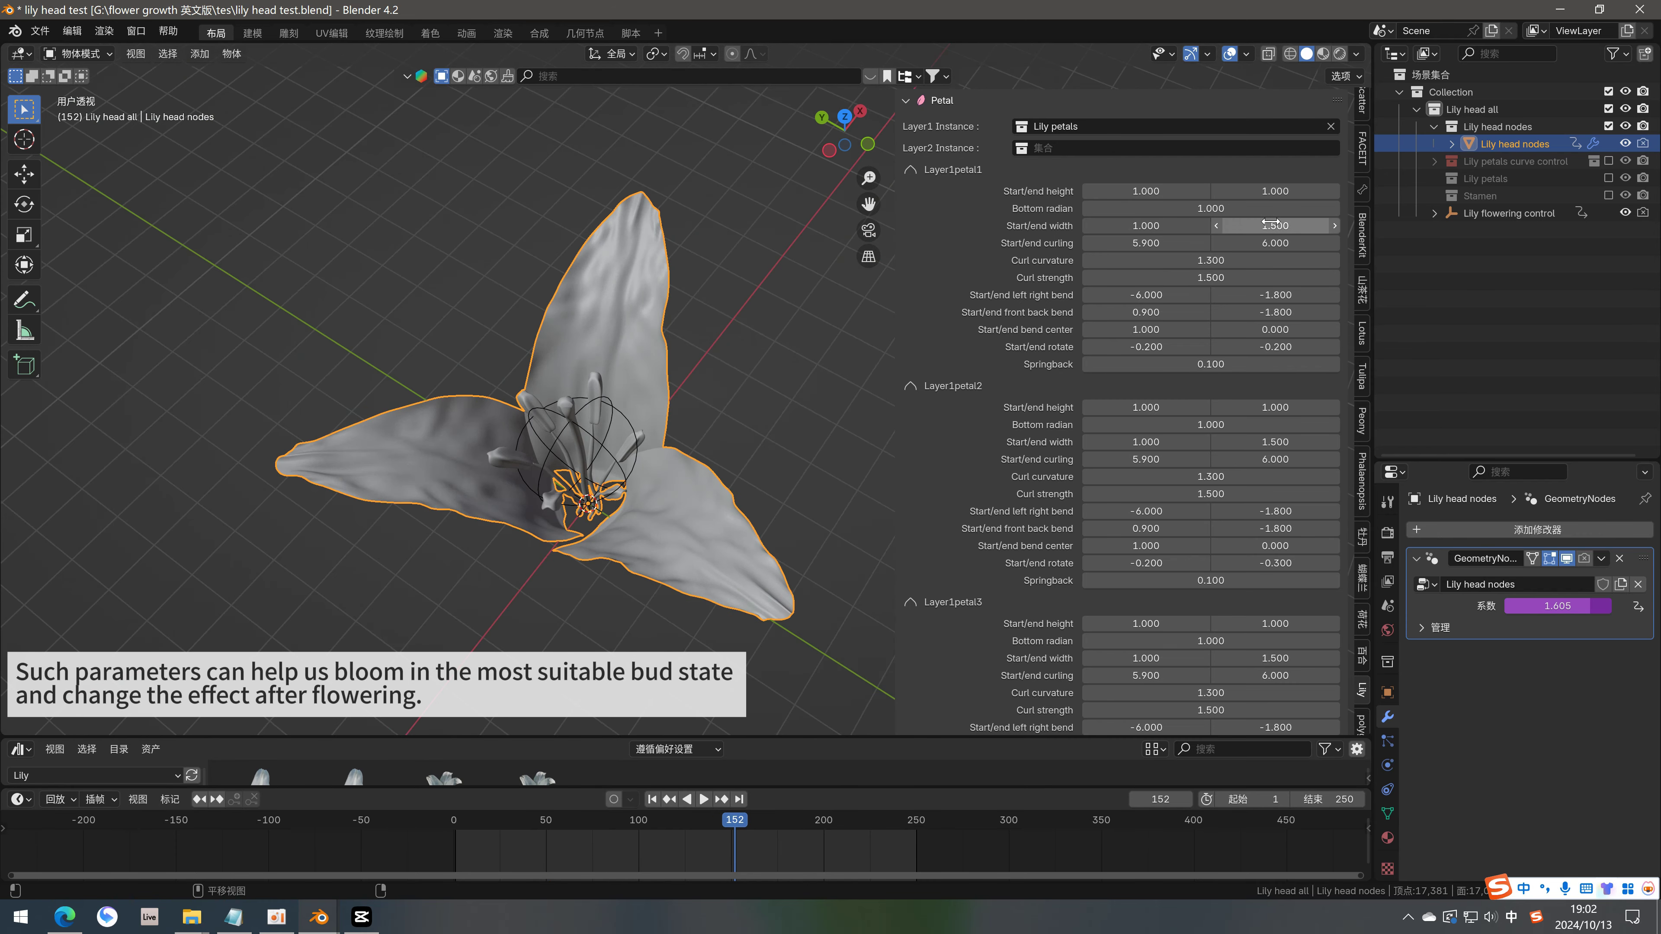
{"action": "type", "text": "2"}
{"action": "key", "text": "Return"}
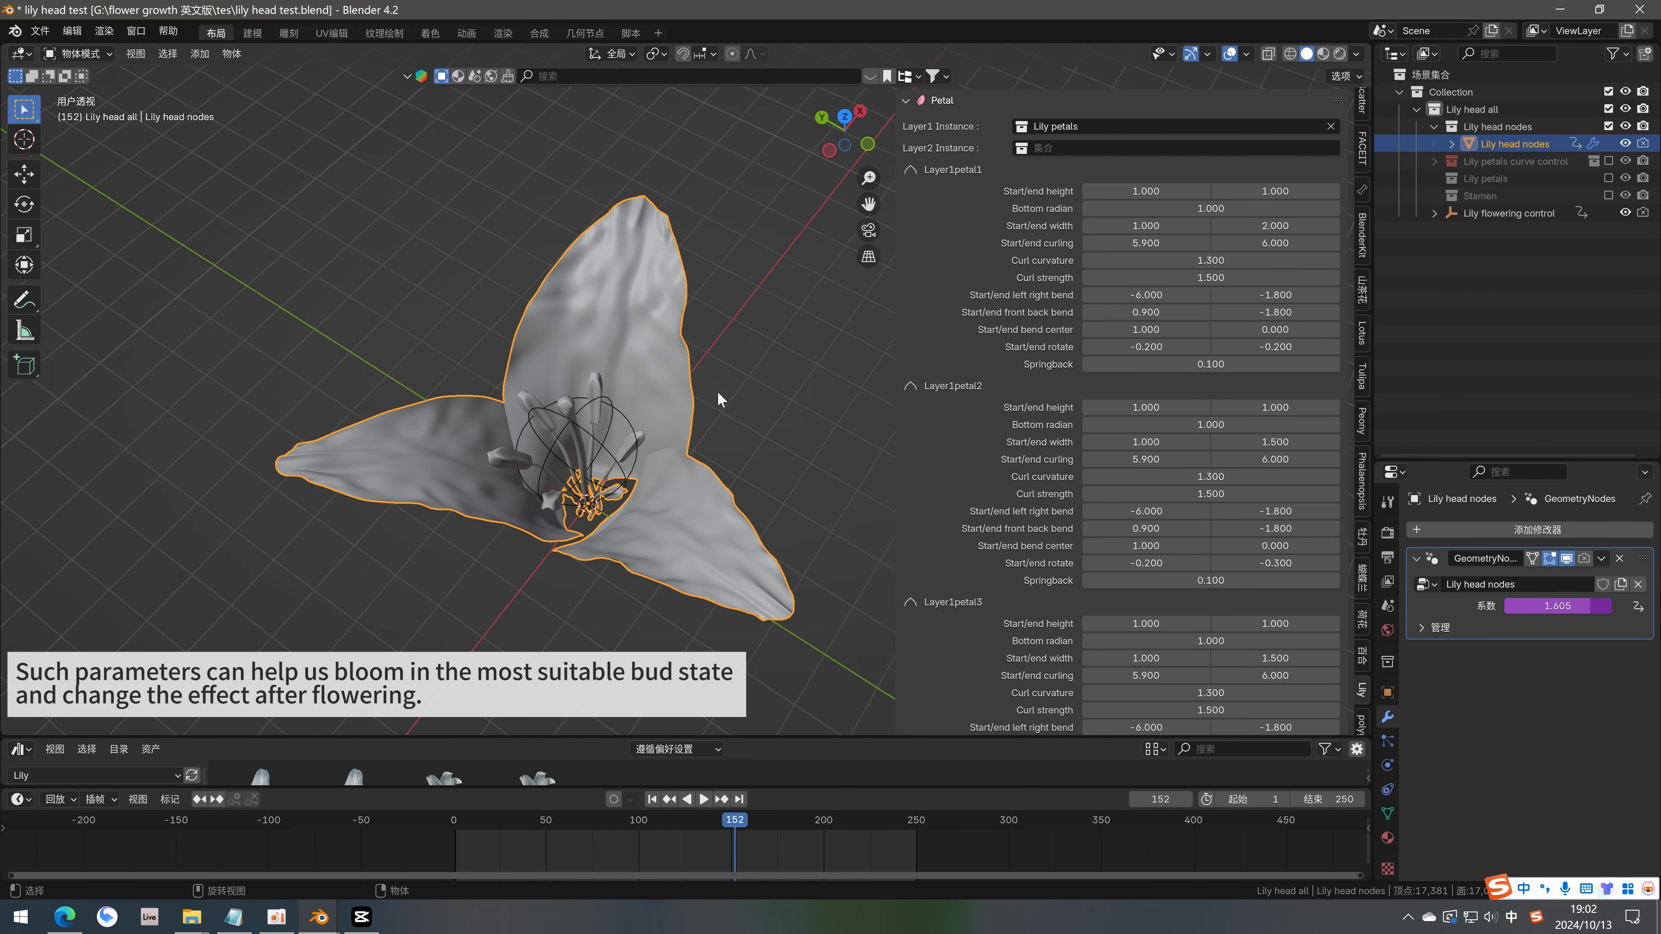
{"action": "type", "text": "2"}
{"action": "mouse_move", "coordinate": [726, 532]}
{"action": "middle_mouse_down"}
{"action": "mouse_move", "coordinate": [726, 471]}
{"action": "mouse_move", "coordinate": [733, 523]}
{"action": "middle_mouse_up"}
{"action": "key", "text": "Return"}
{"action": "middle_click_drag", "start_coordinate": [608, 360], "coordinate": [530, 466]}
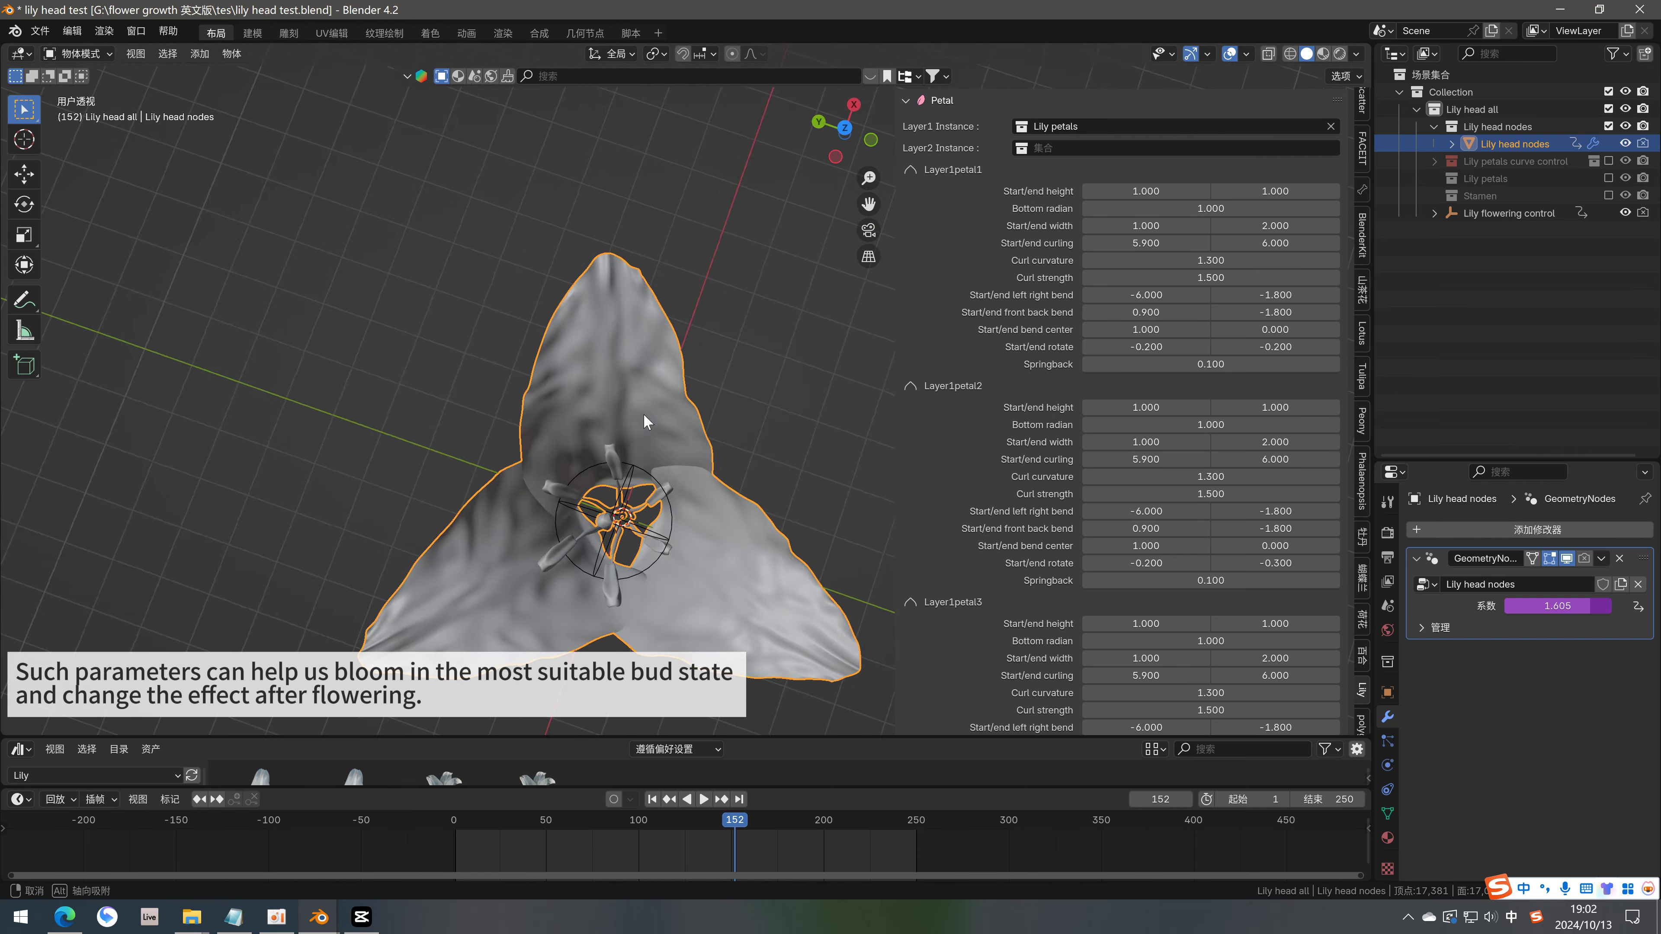
{"action": "left_click", "coordinate": [652, 799]}
{"action": "middle_click_drag", "start_coordinate": [679, 545], "coordinate": [649, 493]}
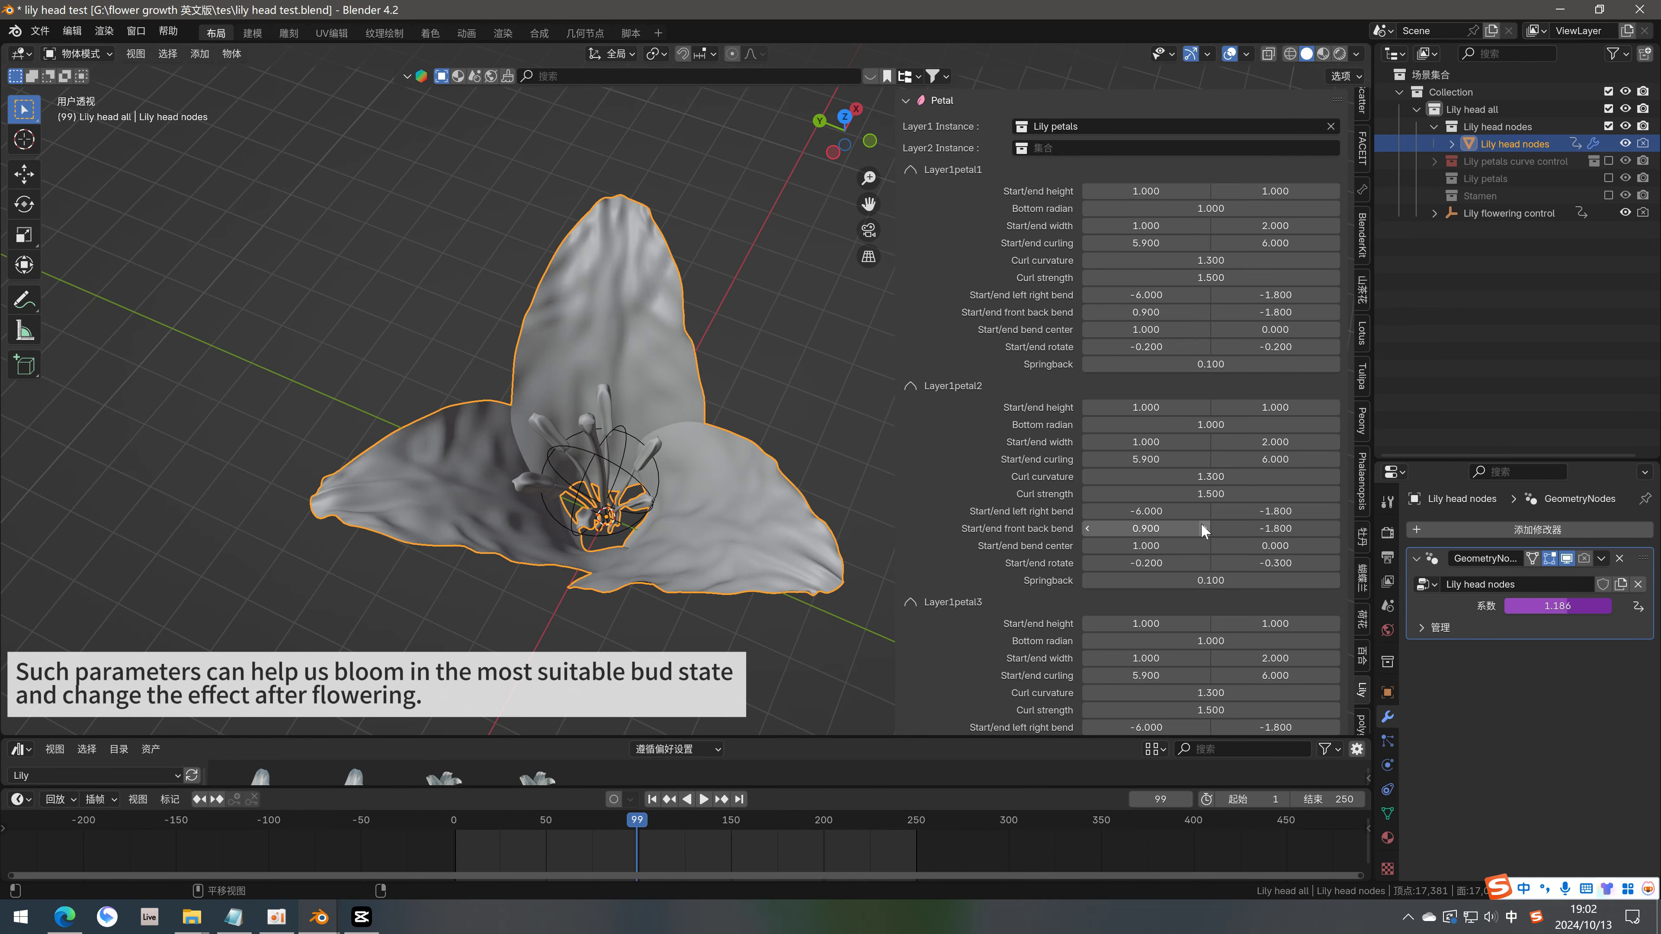
{"action": "scroll", "coordinate": [523, 346], "scroll_direction": "down", "scroll_amount": 2}
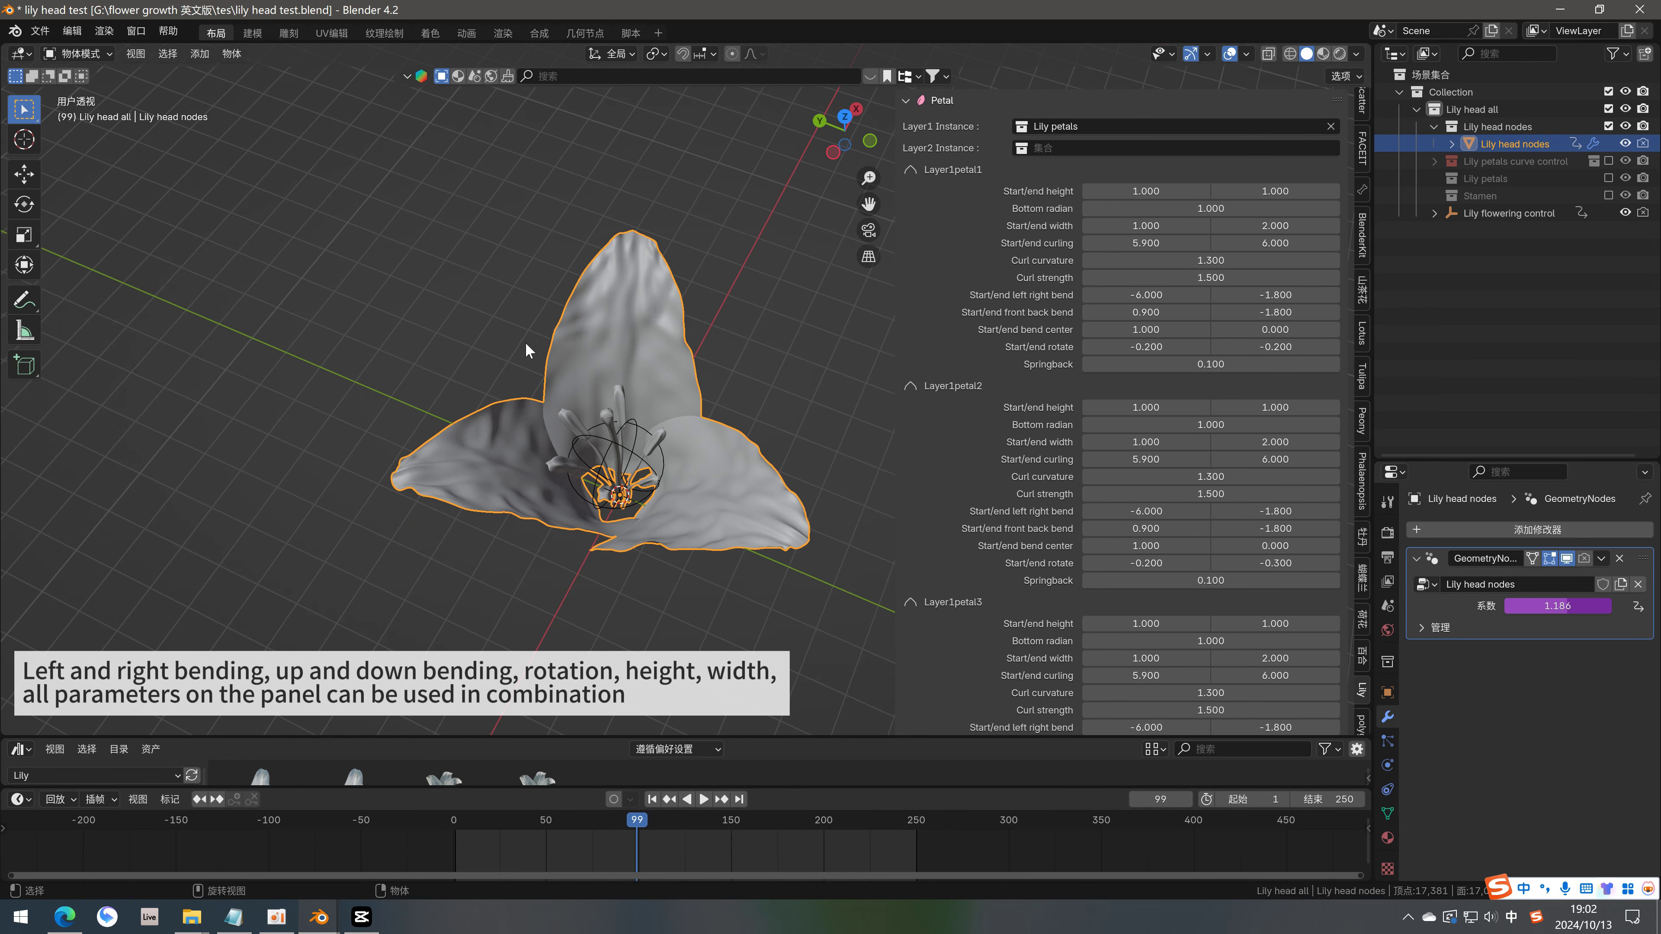
{"action": "middle_click_drag", "start_coordinate": [530, 345], "coordinate": [543, 437], "text": "shift"}
{"action": "middle_click_drag", "start_coordinate": [870, 401], "coordinate": [666, 362]}
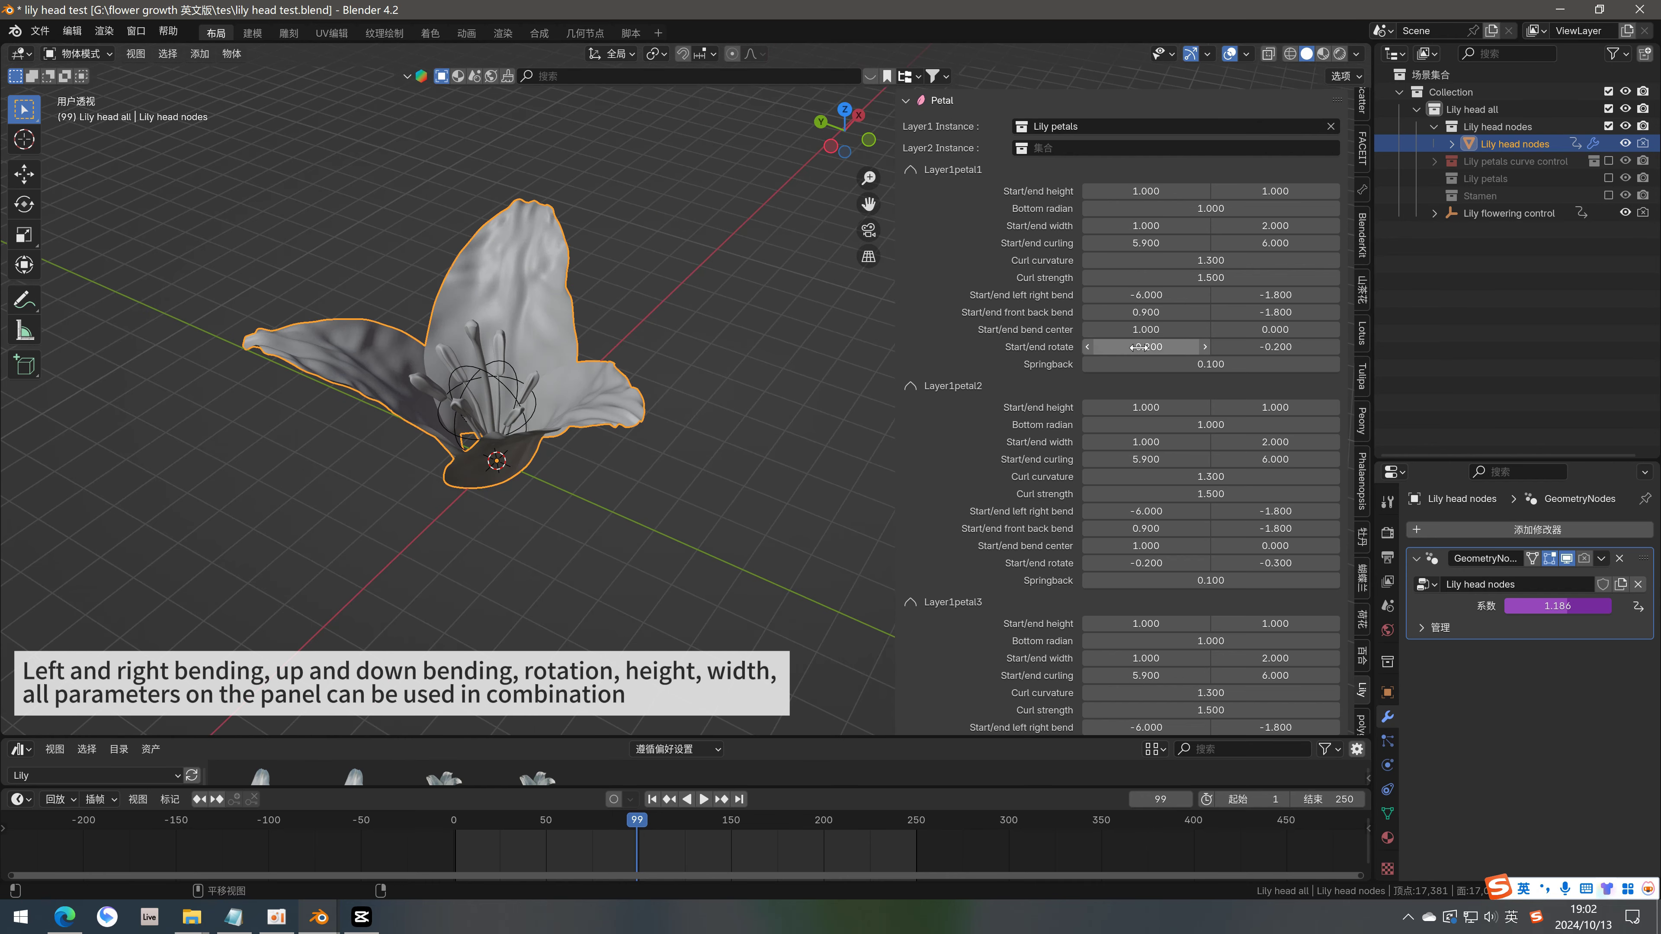
Give Layer1petal1 an end rotate of -0.3 and an end bend center of 0
{"action": "left_click", "coordinate": [1275, 346]}
{"action": "type", "text": "-0.500"}
{"action": "key", "text": "Return"}
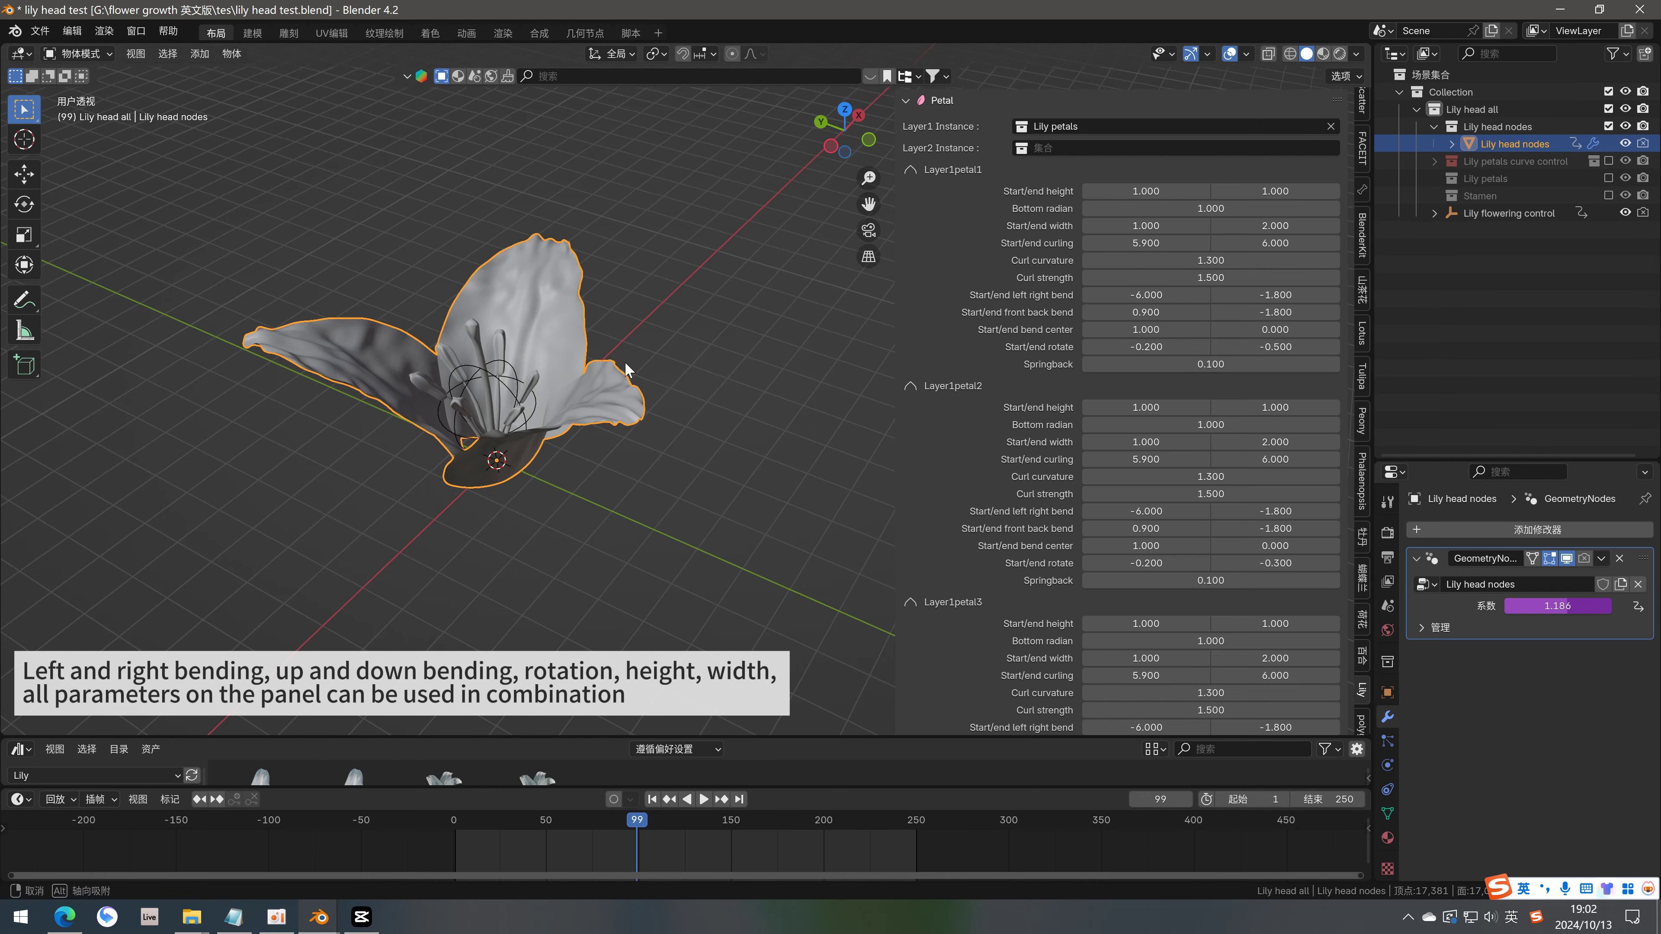
{"action": "middle_click_drag", "start_coordinate": [668, 362], "coordinate": [645, 393]}
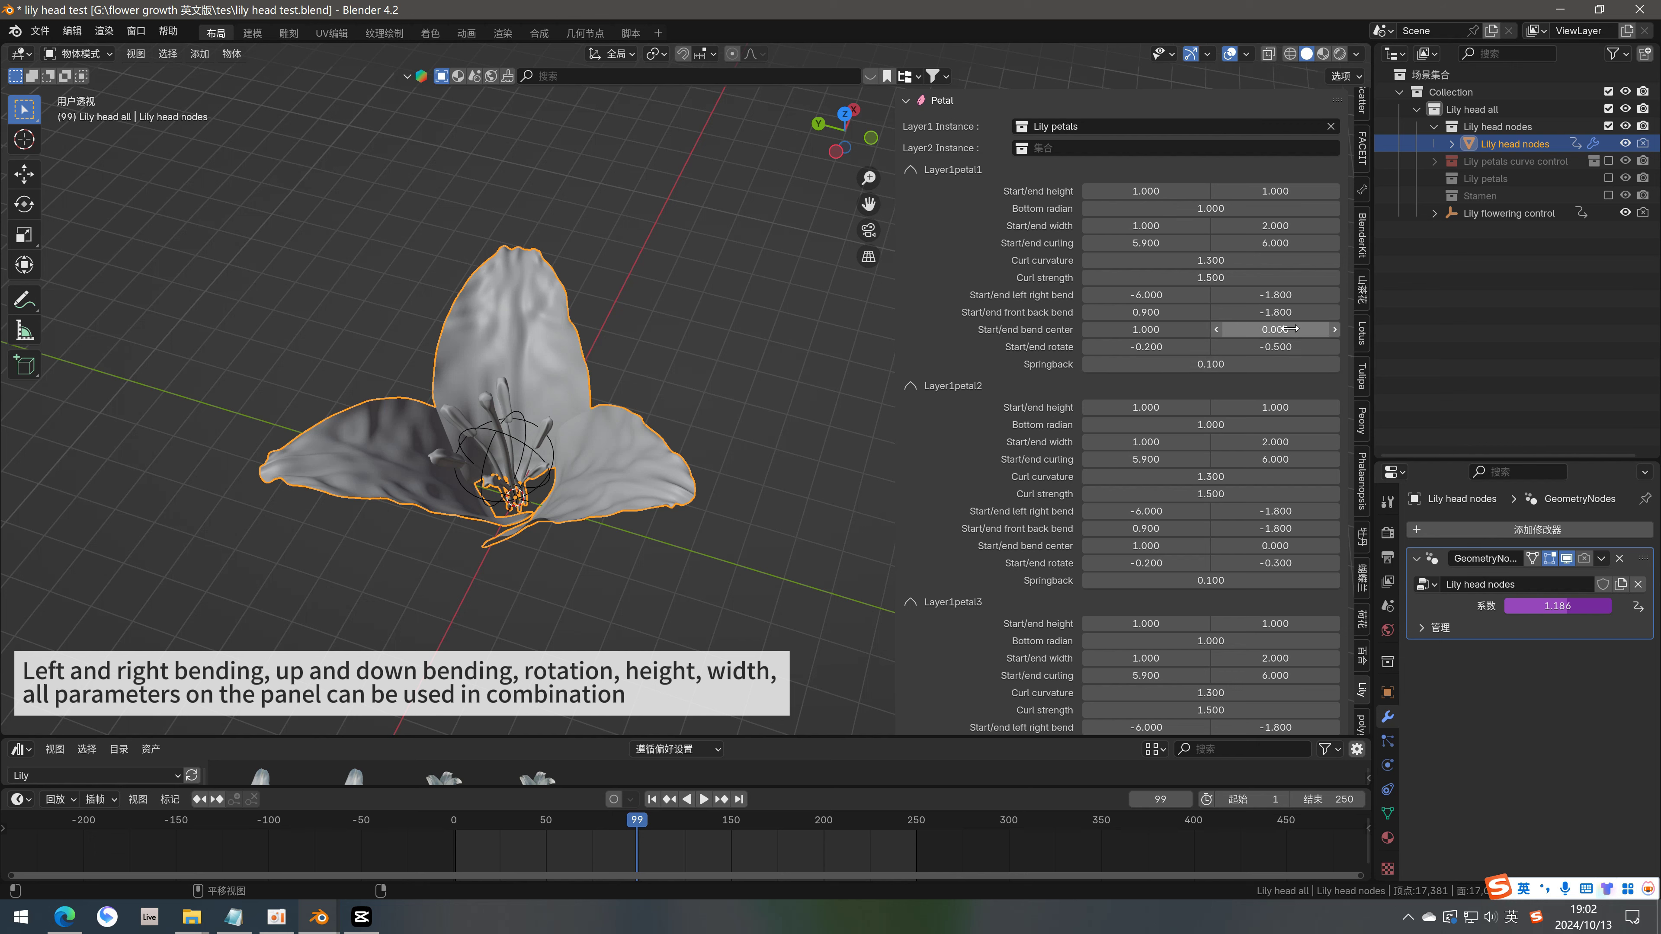
{"action": "type", "text": "1"}
{"action": "key", "text": "Return"}
{"action": "middle_click_drag", "start_coordinate": [757, 338], "coordinate": [1240, 316]}
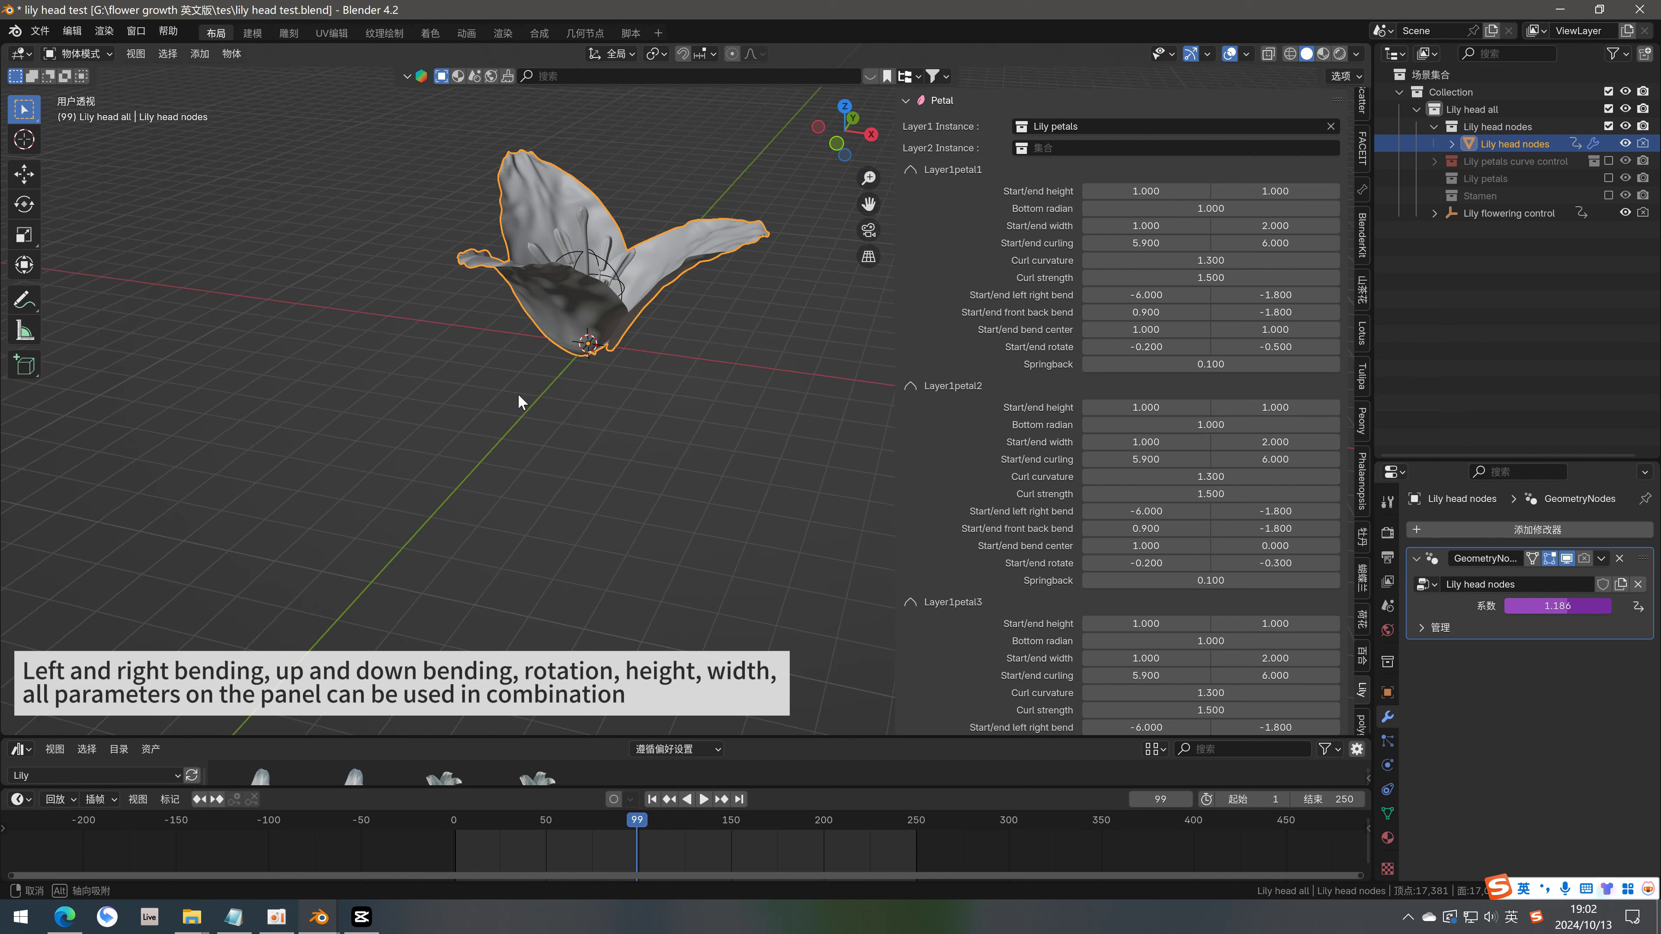
{"action": "key", "text": "Return"}
{"action": "left_click", "coordinate": [1287, 347]}
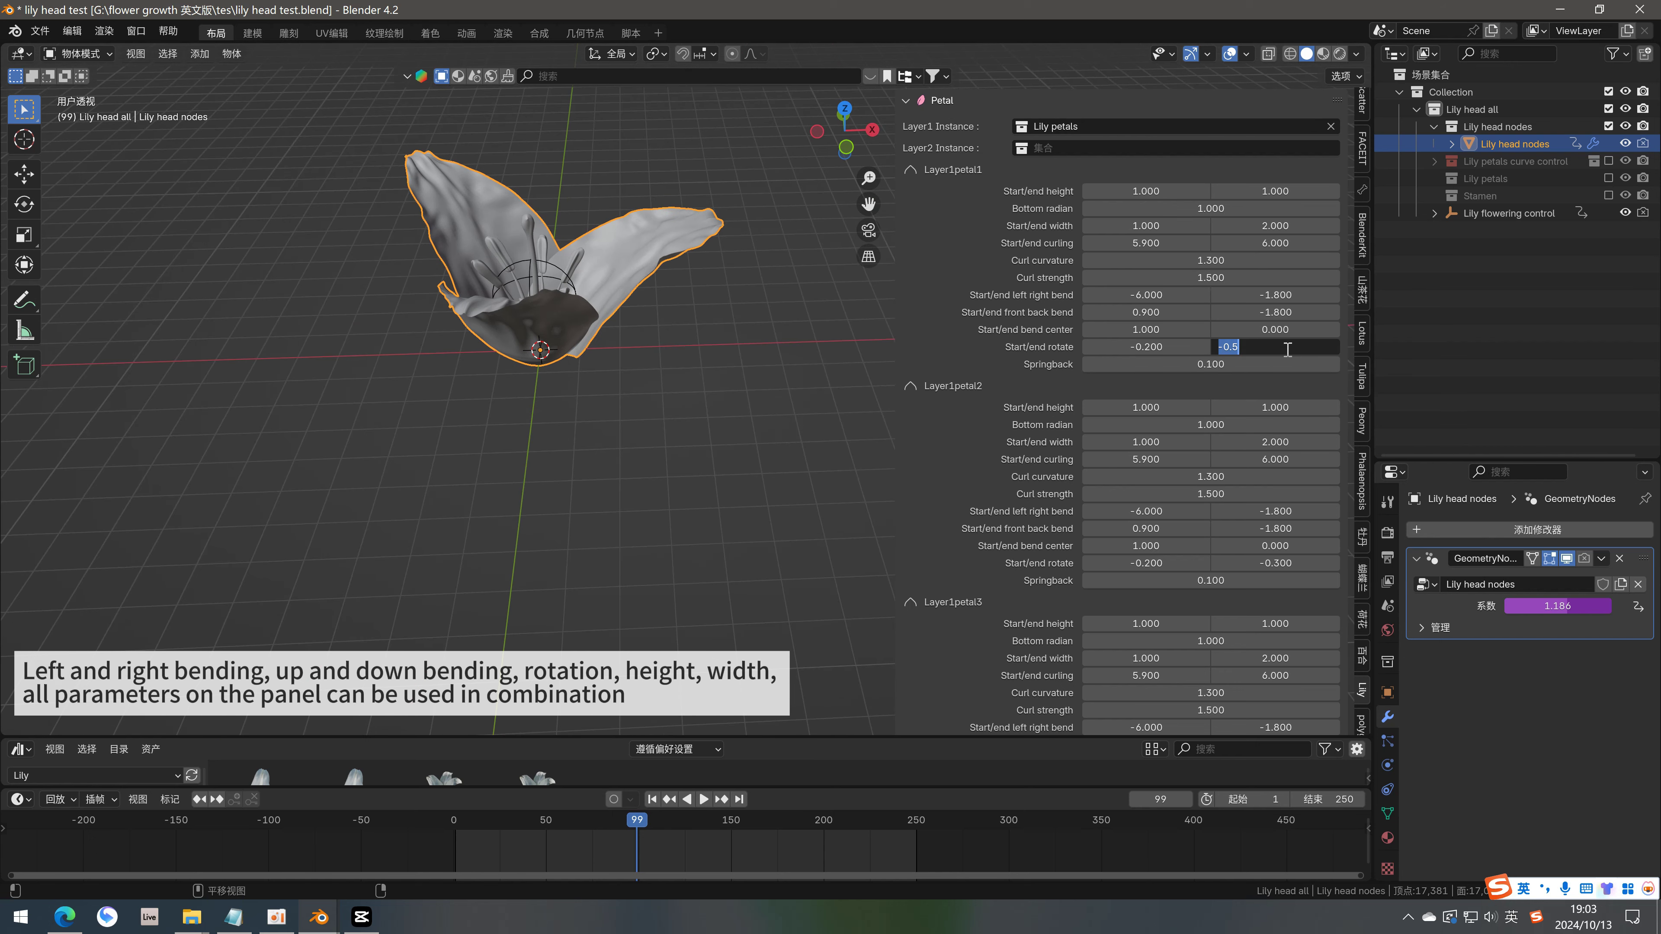
{"action": "type", "text": "-0.3"}
{"action": "key", "text": "Return"}
Set Layer1petal1's end front-back bend to -1.5
{"action": "middle_click_drag", "start_coordinate": [615, 360], "coordinate": [591, 355], "text": "shift"}
{"action": "type", "text": "0"}
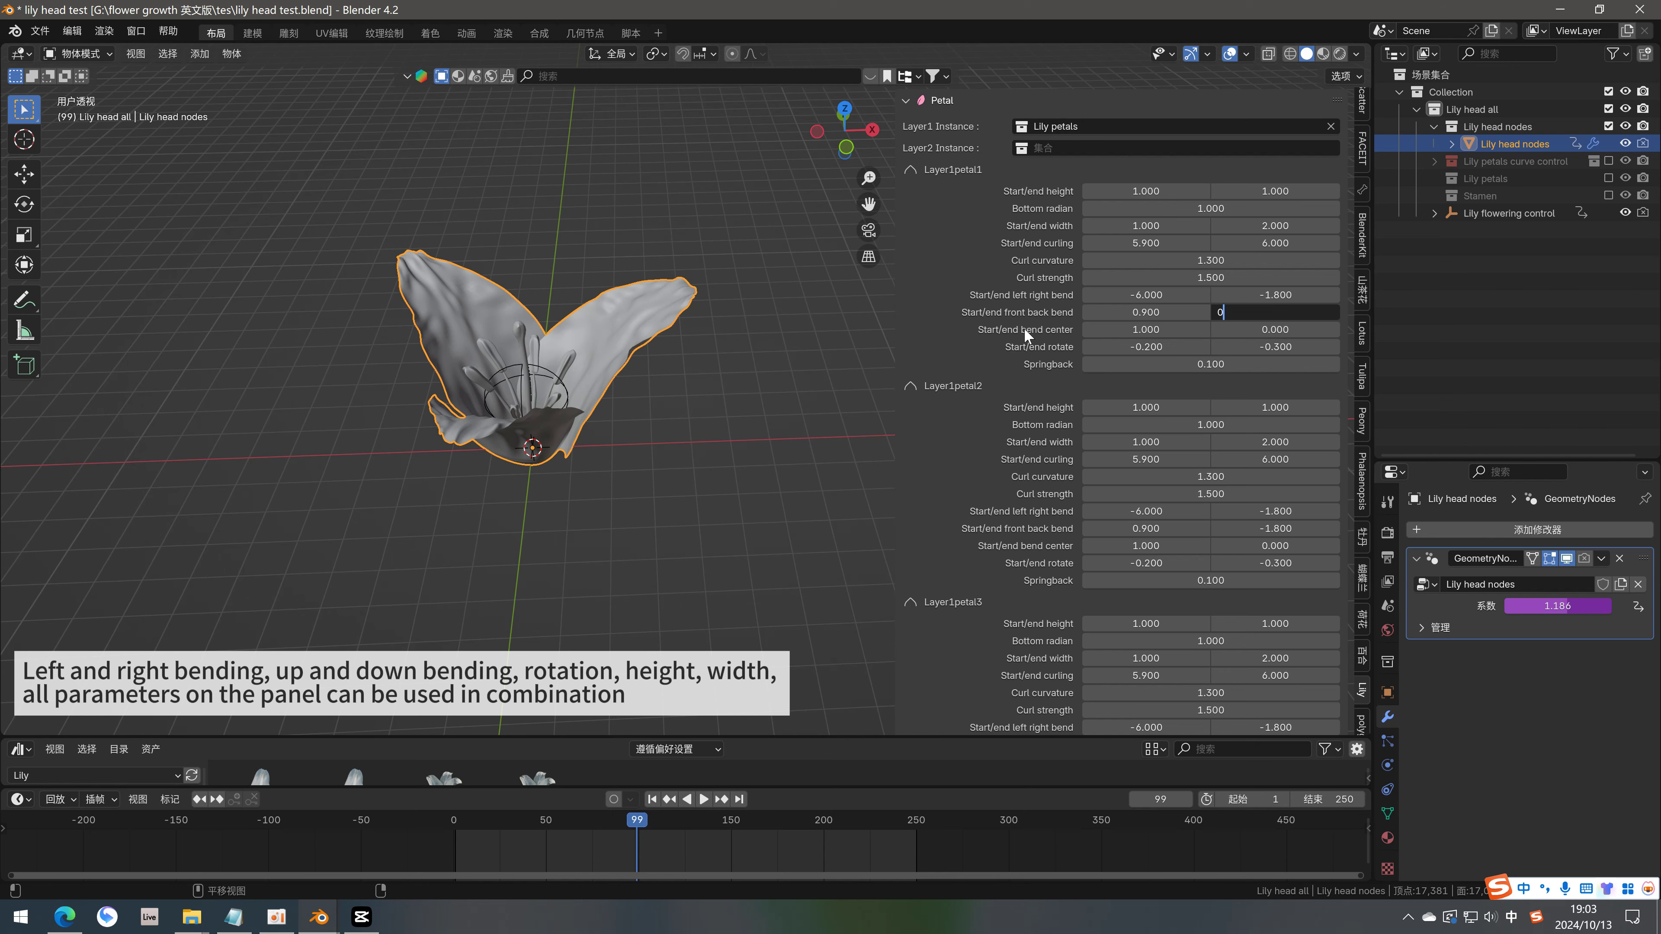
{"action": "key", "text": "Return"}
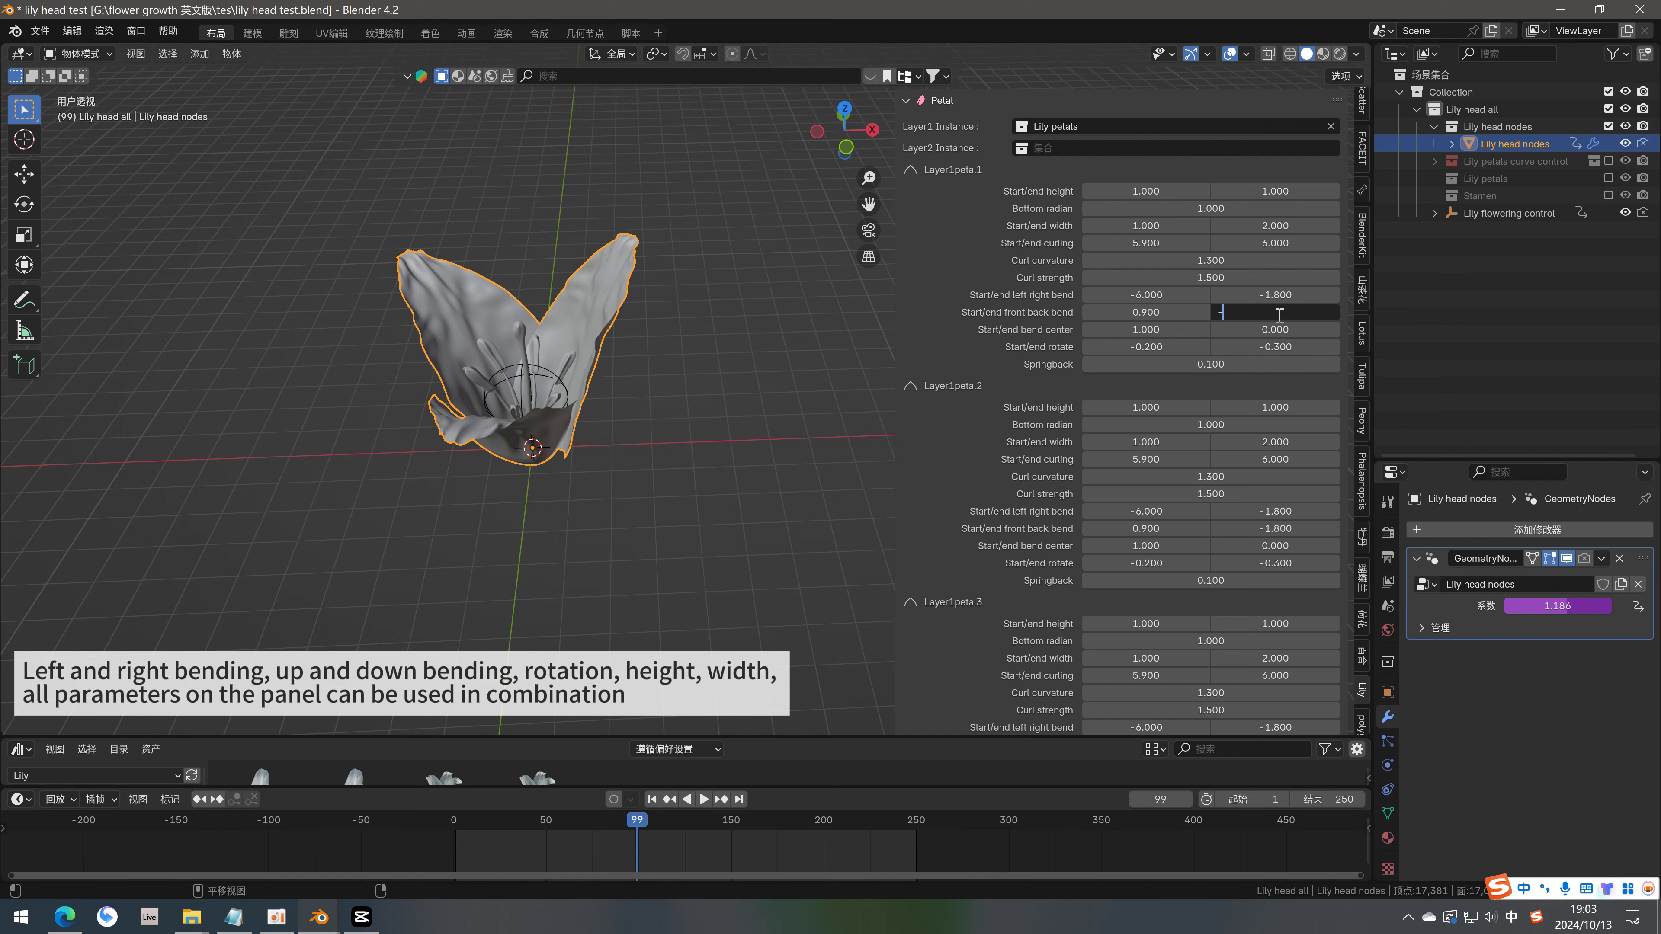
{"action": "key", "text": "Return"}
{"action": "mouse_move", "coordinate": [742, 359]}
{"action": "middle_mouse_down"}
{"action": "mouse_move", "coordinate": [818, 347]}
{"action": "mouse_move", "coordinate": [688, 324]}
{"action": "mouse_move", "coordinate": [757, 324]}
{"action": "middle_mouse_up"}
{"action": "type", "text": ".5"}
{"action": "key", "text": "Return"}
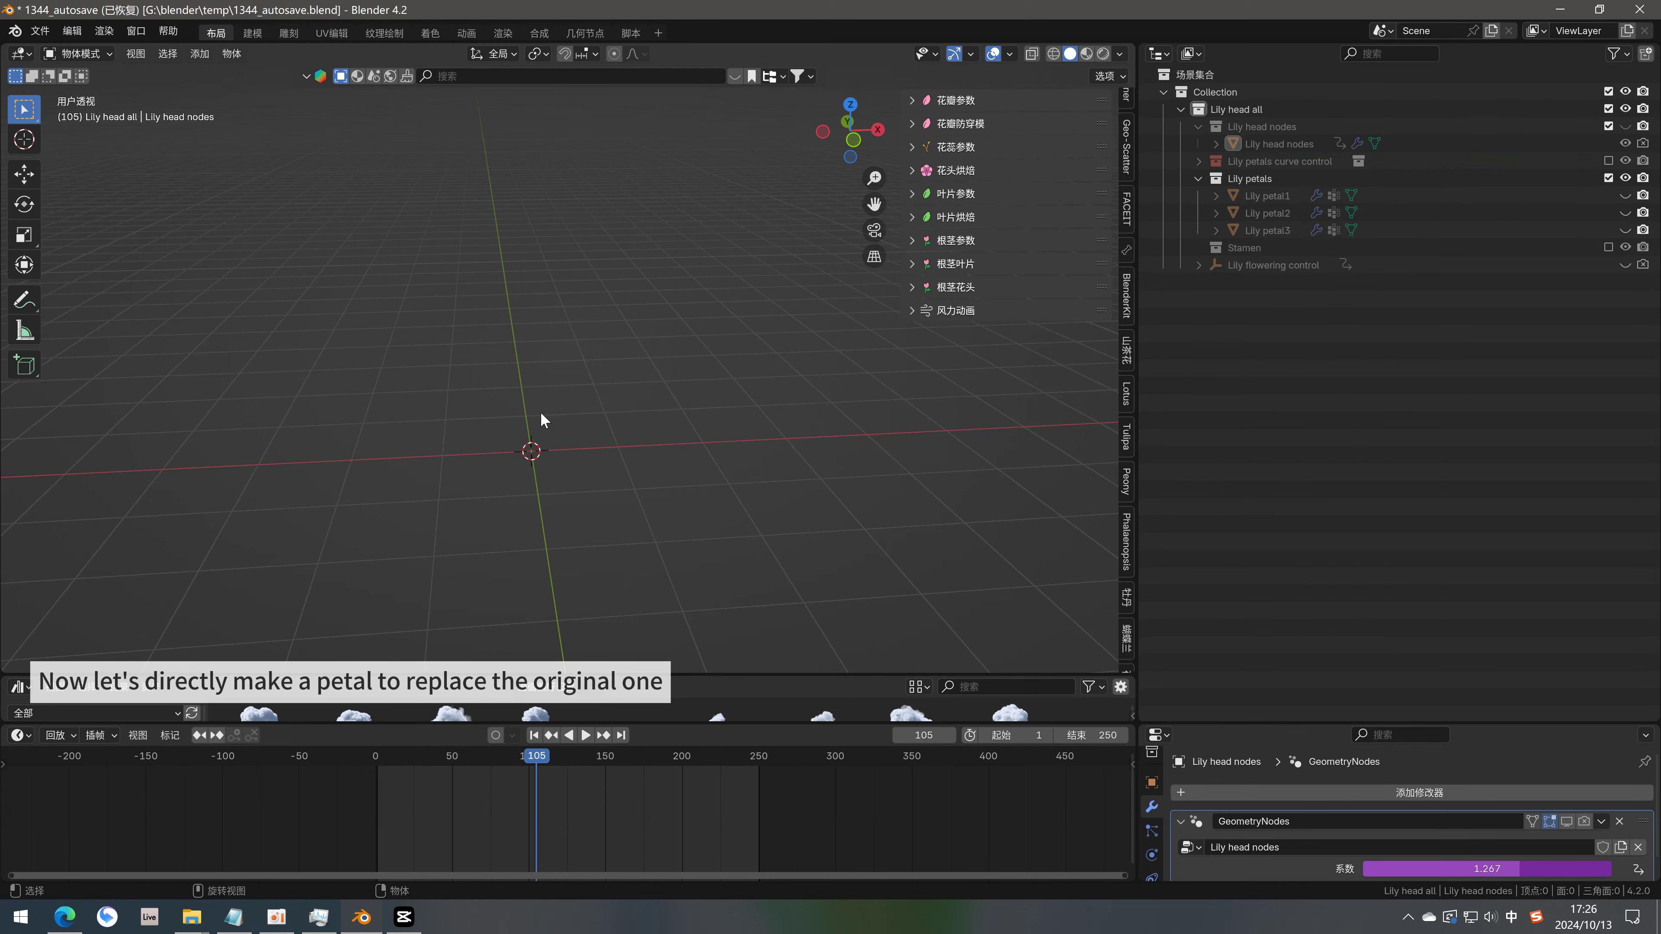
{"action": "key", "text": "shift+a"}
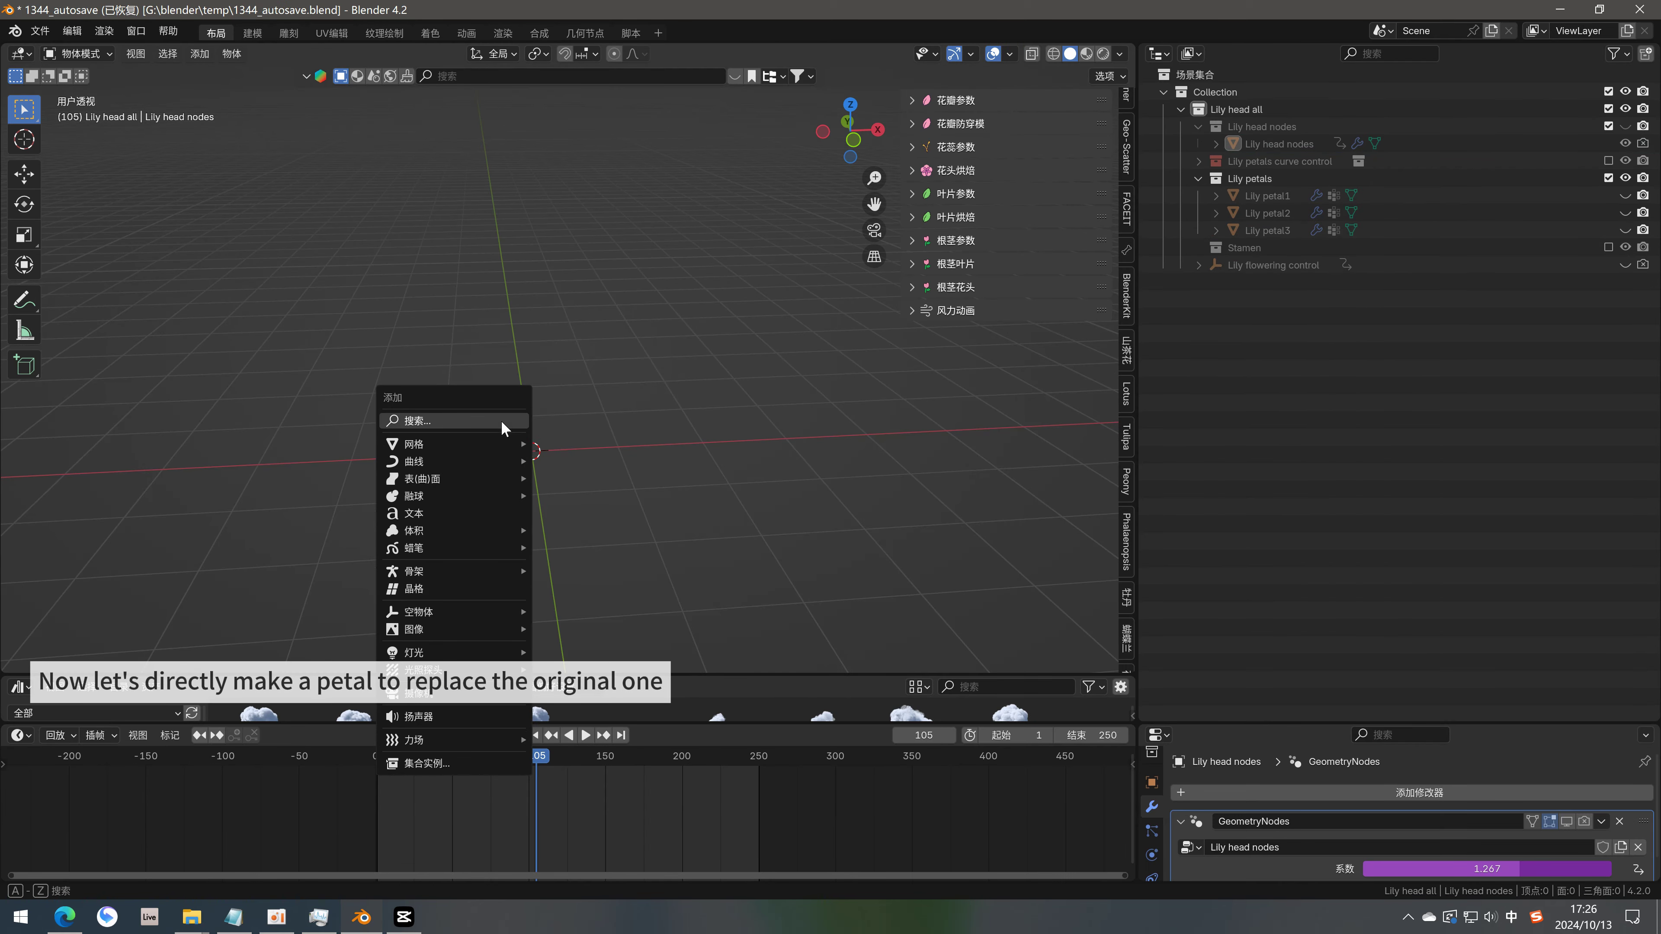
Add a plane and shape it in Edit Mode into a tapered, pointed petal outline
{"action": "mouse_move", "coordinate": [454, 444]}
{"action": "left_click", "coordinate": [575, 442]}
{"action": "key", "text": "Tab"}
{"action": "left_click_drag", "start_coordinate": [437, 458], "coordinate": [660, 498]}
{"action": "key", "text": "s"}
{"action": "left_click", "coordinate": [437, 408]}
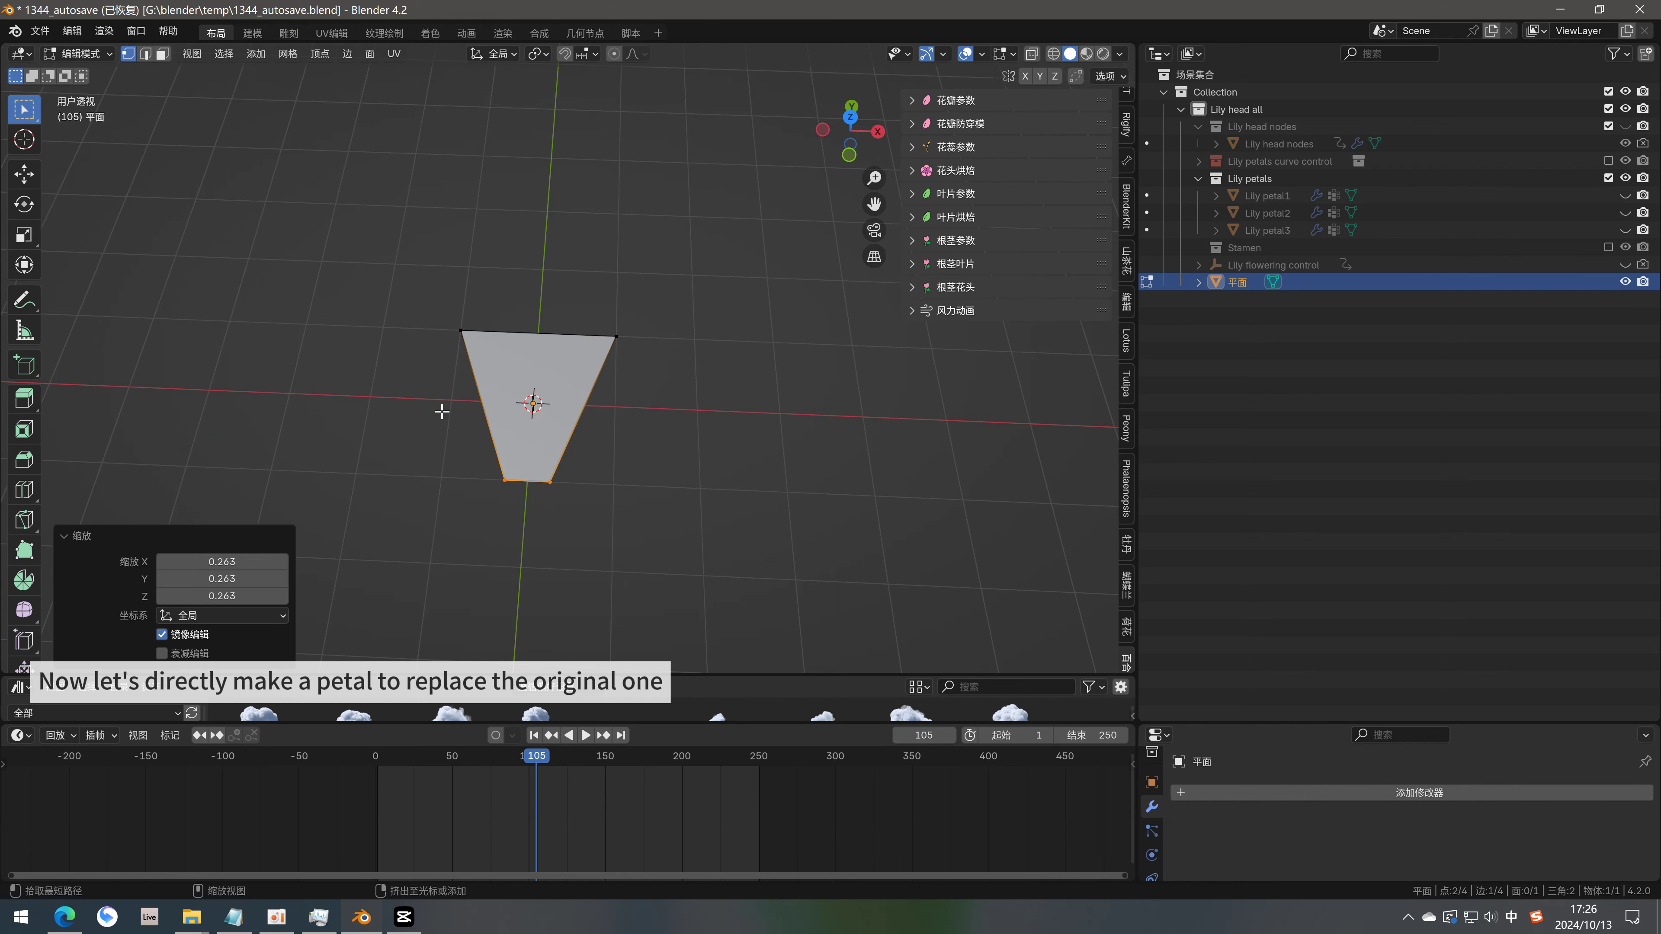
{"action": "key", "text": "a"}
{"action": "right_click", "coordinate": [640, 416]}
{"action": "key", "text": "g"}
{"action": "left_click", "coordinate": [626, 411]}
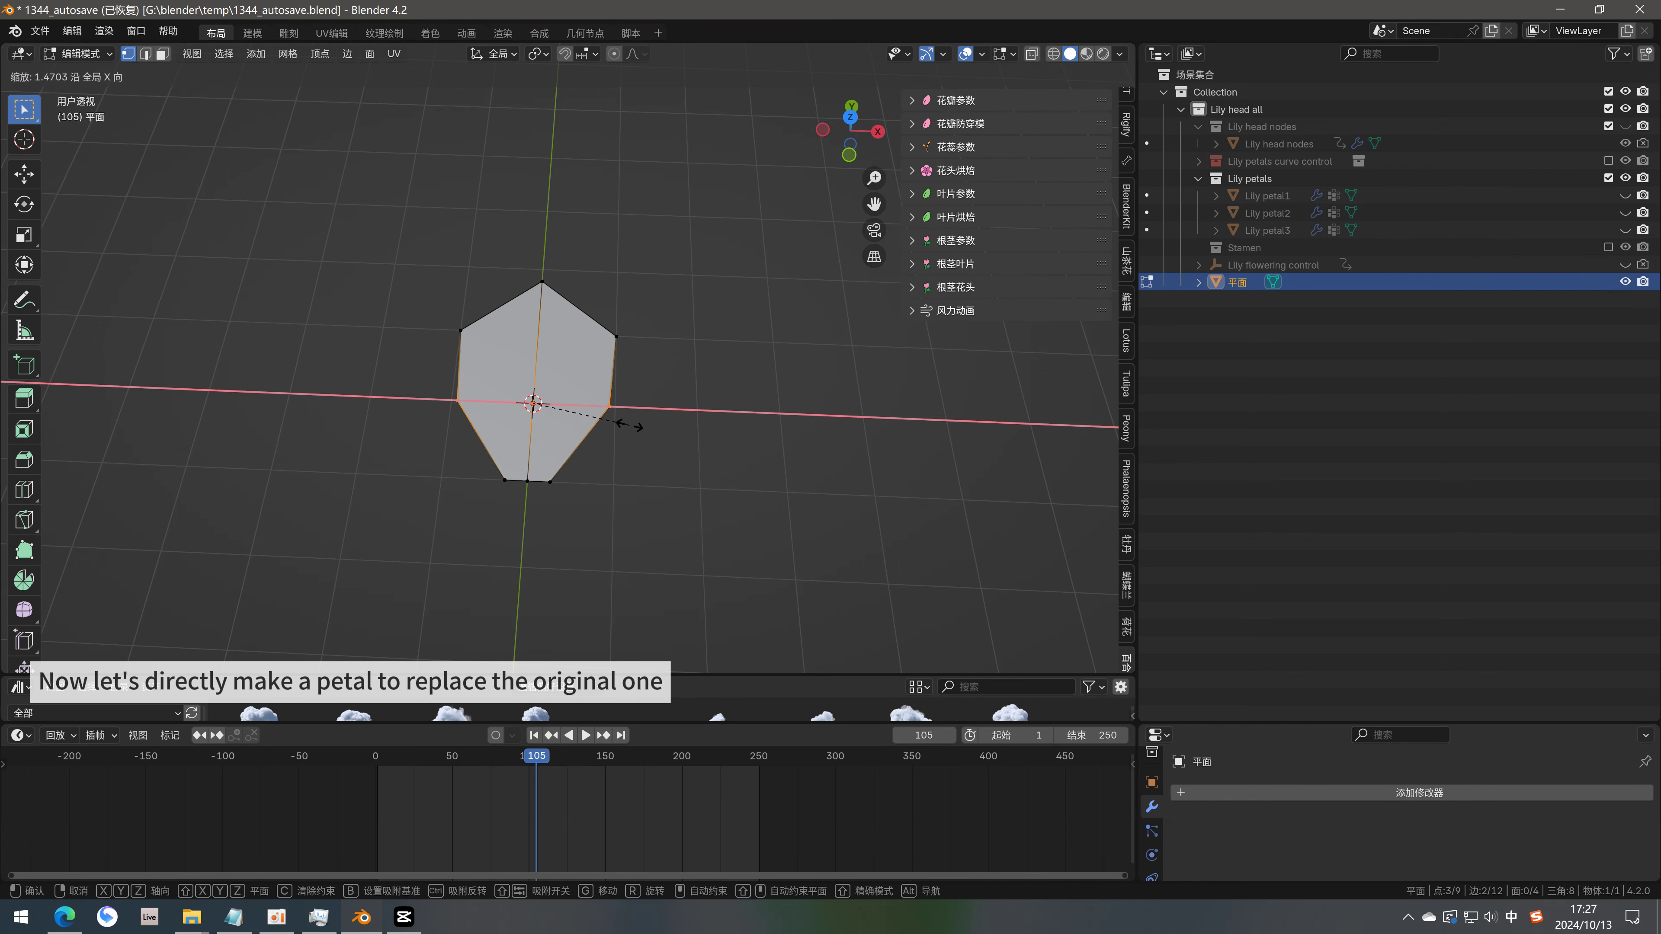
{"action": "key", "text": "a"}
{"action": "key", "text": "g"}
{"action": "key", "text": "y"}
{"action": "left_click", "coordinate": [648, 463]}
Shift the mesh along Y and add vertical and horizontal loop cuts across the petal
{"action": "mouse_move", "coordinate": [649, 464]}
{"action": "middle_mouse_down"}
{"action": "mouse_move", "coordinate": [634, 493]}
{"action": "mouse_move", "coordinate": [582, 408]}
{"action": "middle_mouse_up"}
{"action": "key", "text": "g"}
{"action": "key", "text": "y"}
{"action": "left_click", "coordinate": [755, 456]}
{"action": "key", "text": "KP_1"}
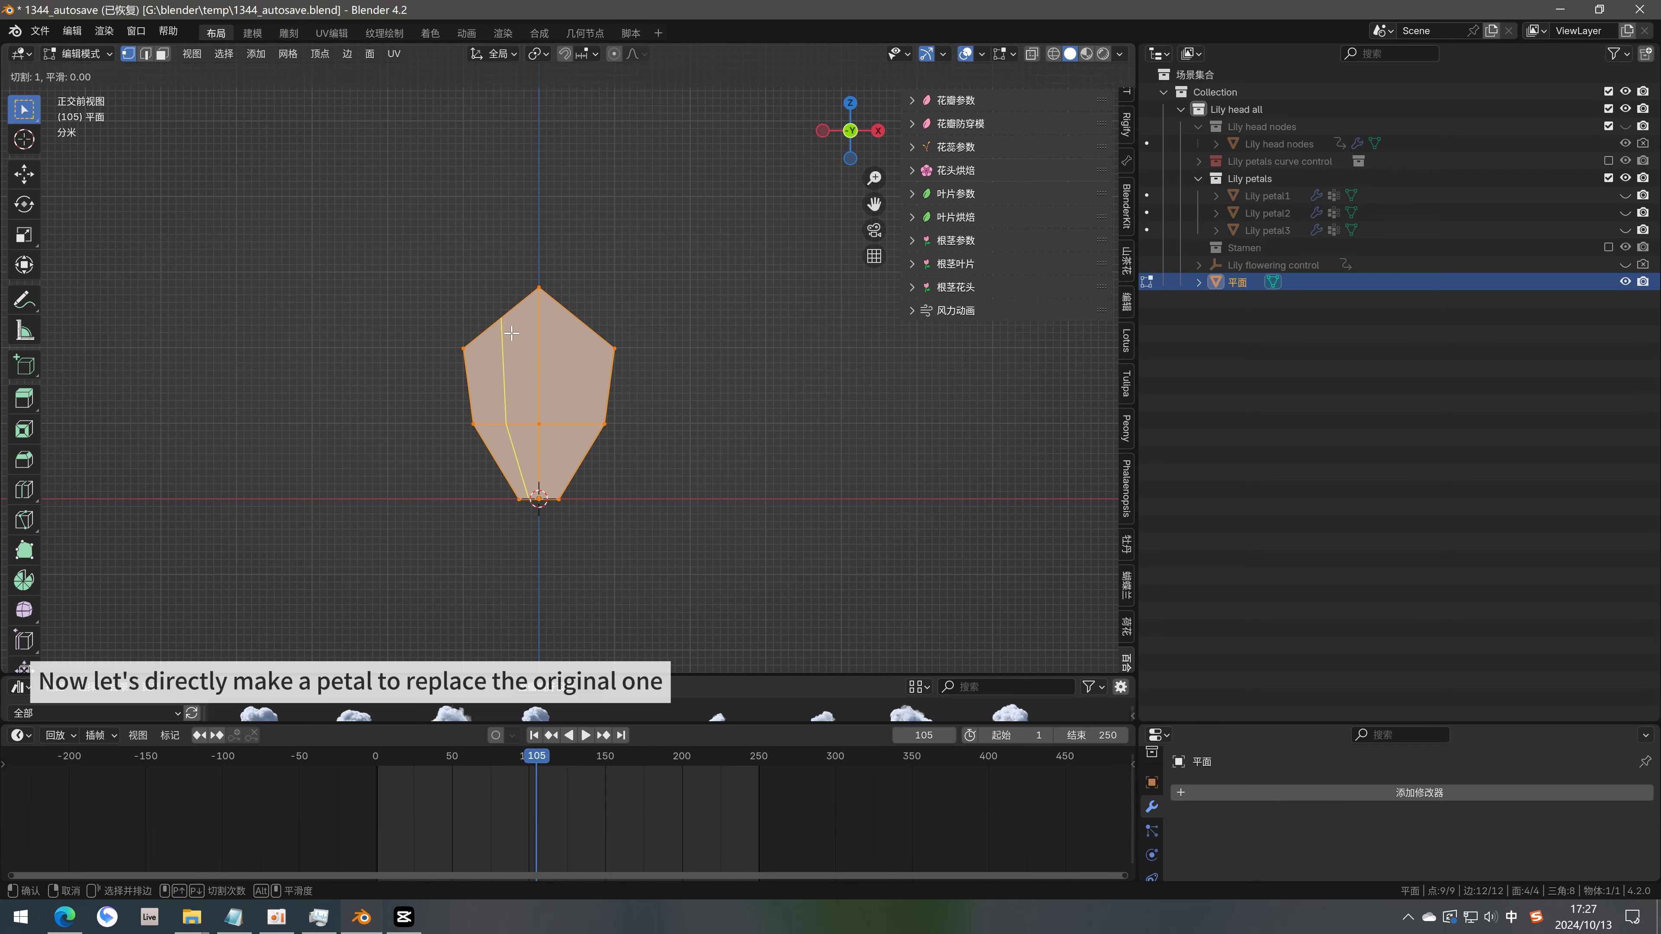
{"action": "key", "text": "ctrl+r"}
{"action": "left_click", "coordinate": [660, 341]}
{"action": "key", "text": "g"}
{"action": "left_click", "coordinate": [447, 282]}
{"action": "mouse_move", "coordinate": [447, 282]}
{"action": "middle_mouse_down"}
{"action": "mouse_move", "coordinate": [674, 384]}
{"action": "mouse_move", "coordinate": [540, 360]}
{"action": "middle_mouse_up"}
{"action": "left_click", "coordinate": [540, 360], "text": "alt"}
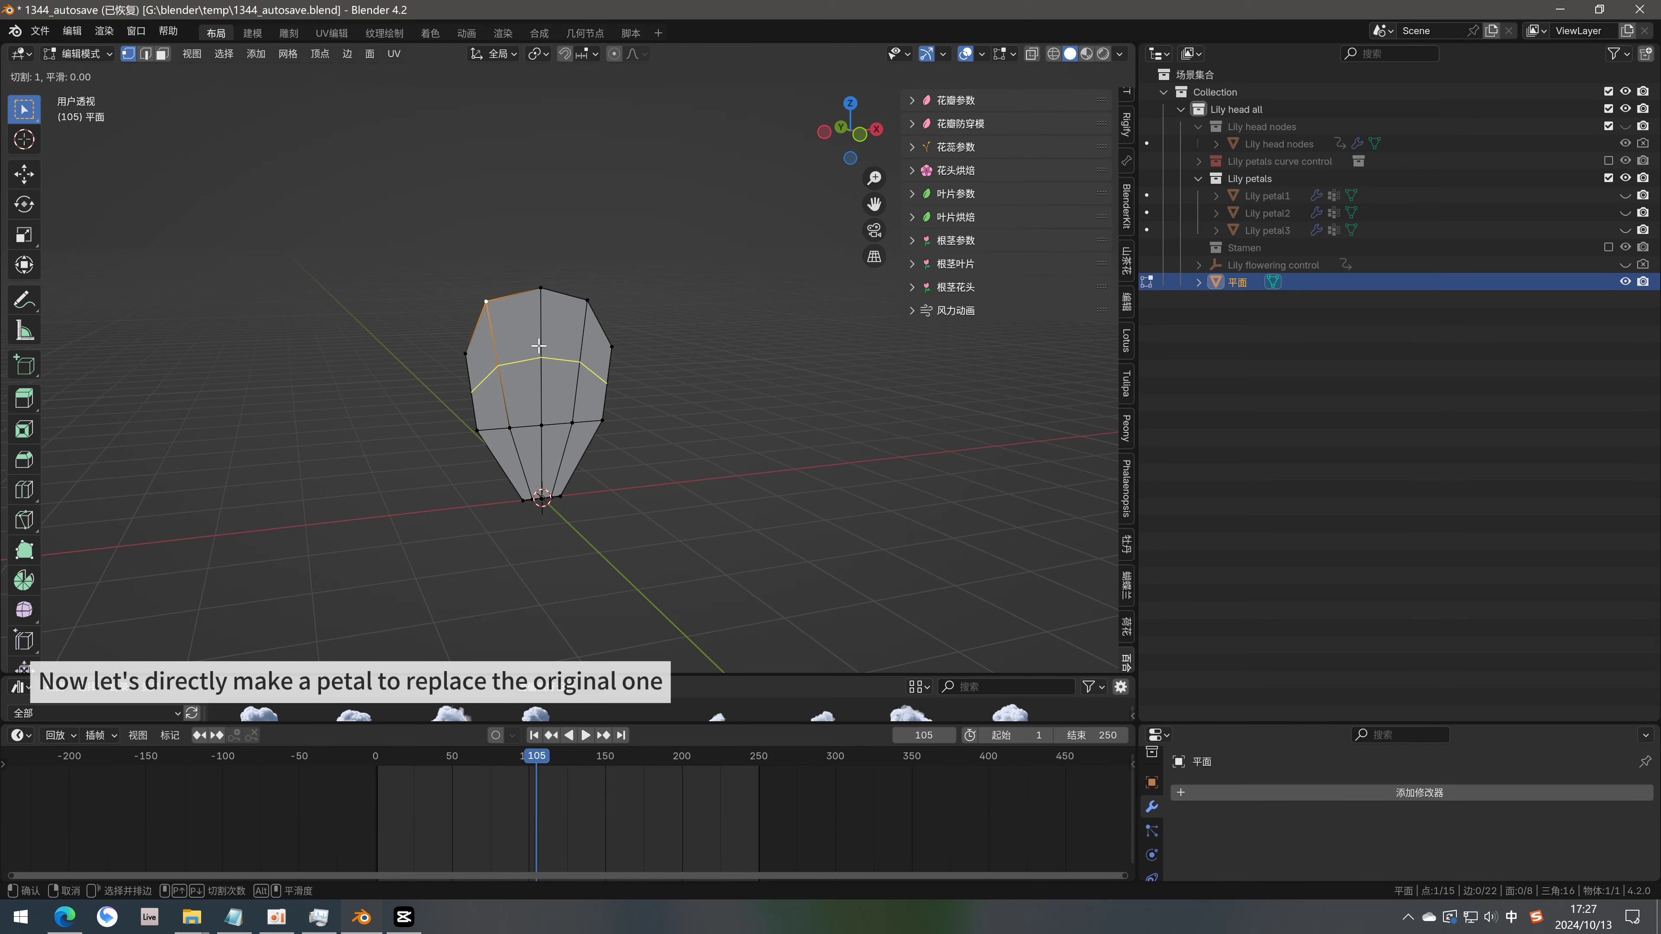
Cup the petal by moving its centre loop and base with smooth falloff, then add Subdivision Surface
{"action": "key", "text": "g"}
{"action": "key", "text": "y"}
{"action": "key", "text": "Escape"}
{"action": "left_click", "coordinate": [617, 57]}
{"action": "key", "text": "g"}
{"action": "key", "text": "y"}
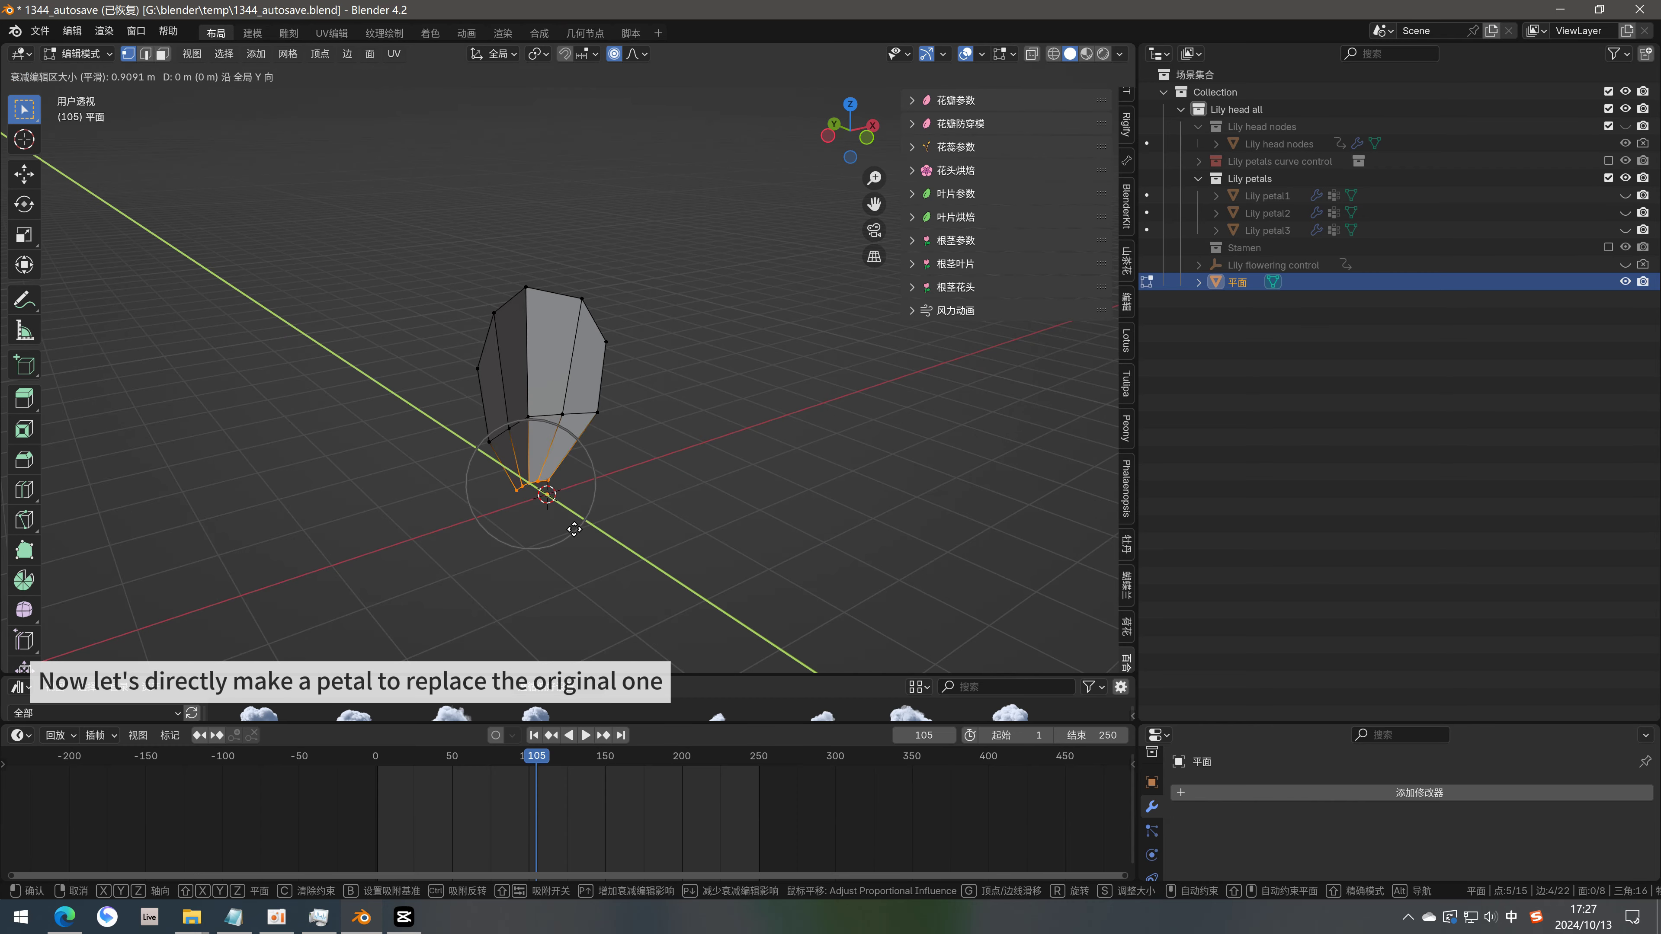
{"action": "left_click", "coordinate": [537, 483]}
{"action": "middle_click_drag", "start_coordinate": [445, 482], "coordinate": [789, 448]}
{"action": "key", "text": "Tab"}
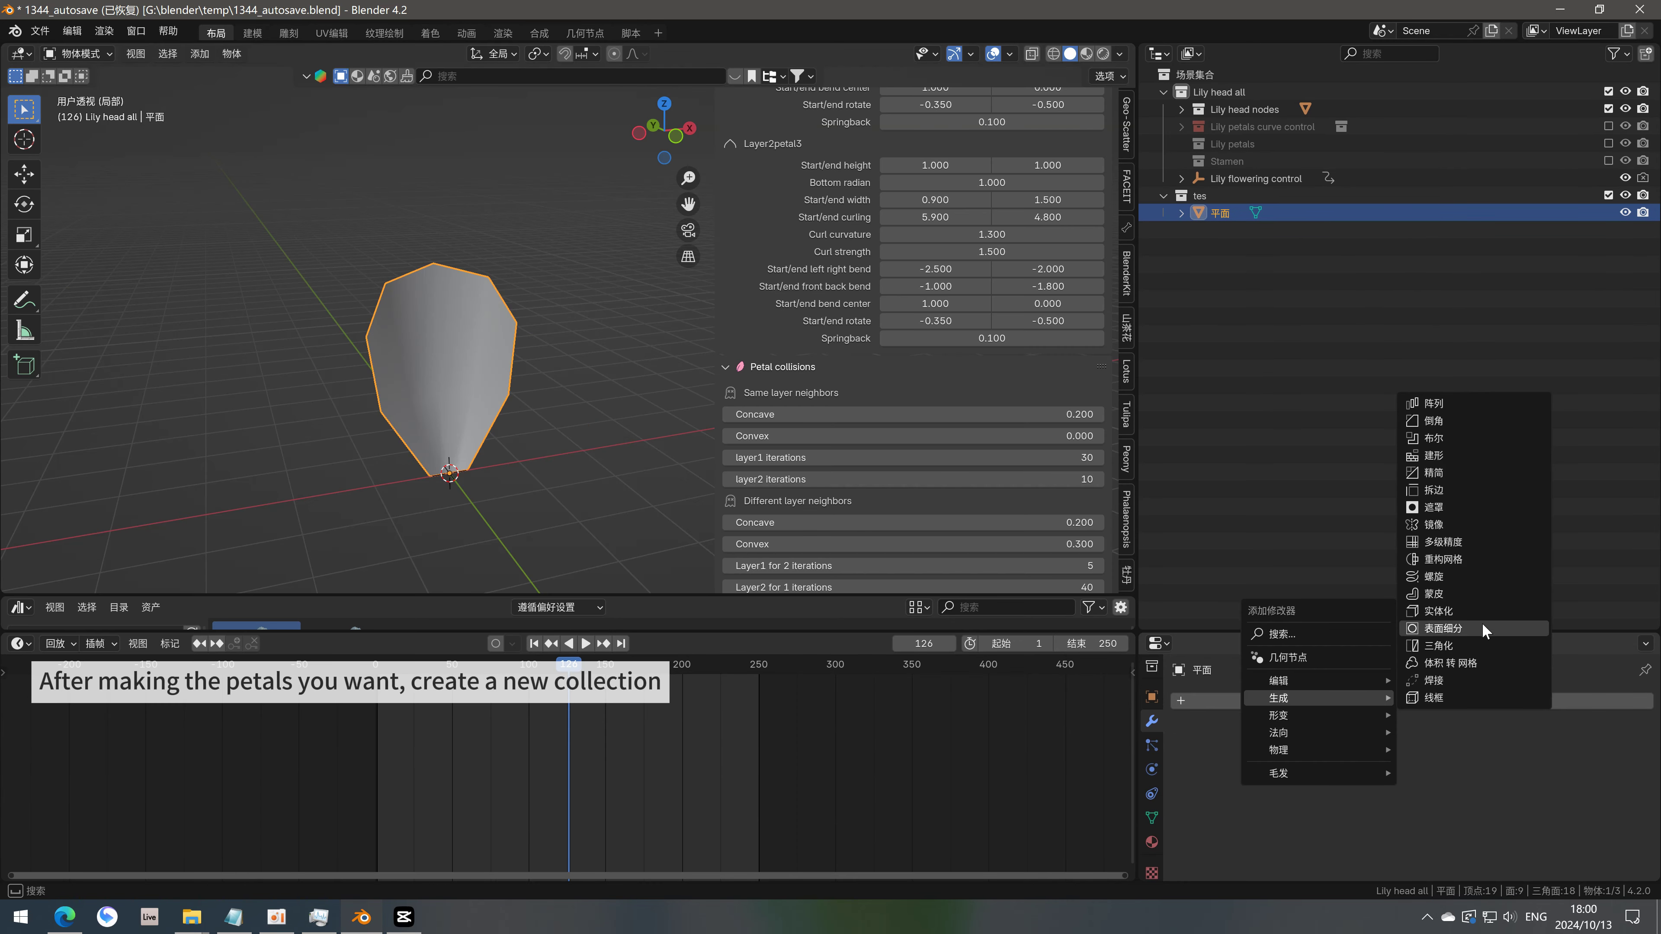
{"action": "left_click", "coordinate": [1443, 628]}
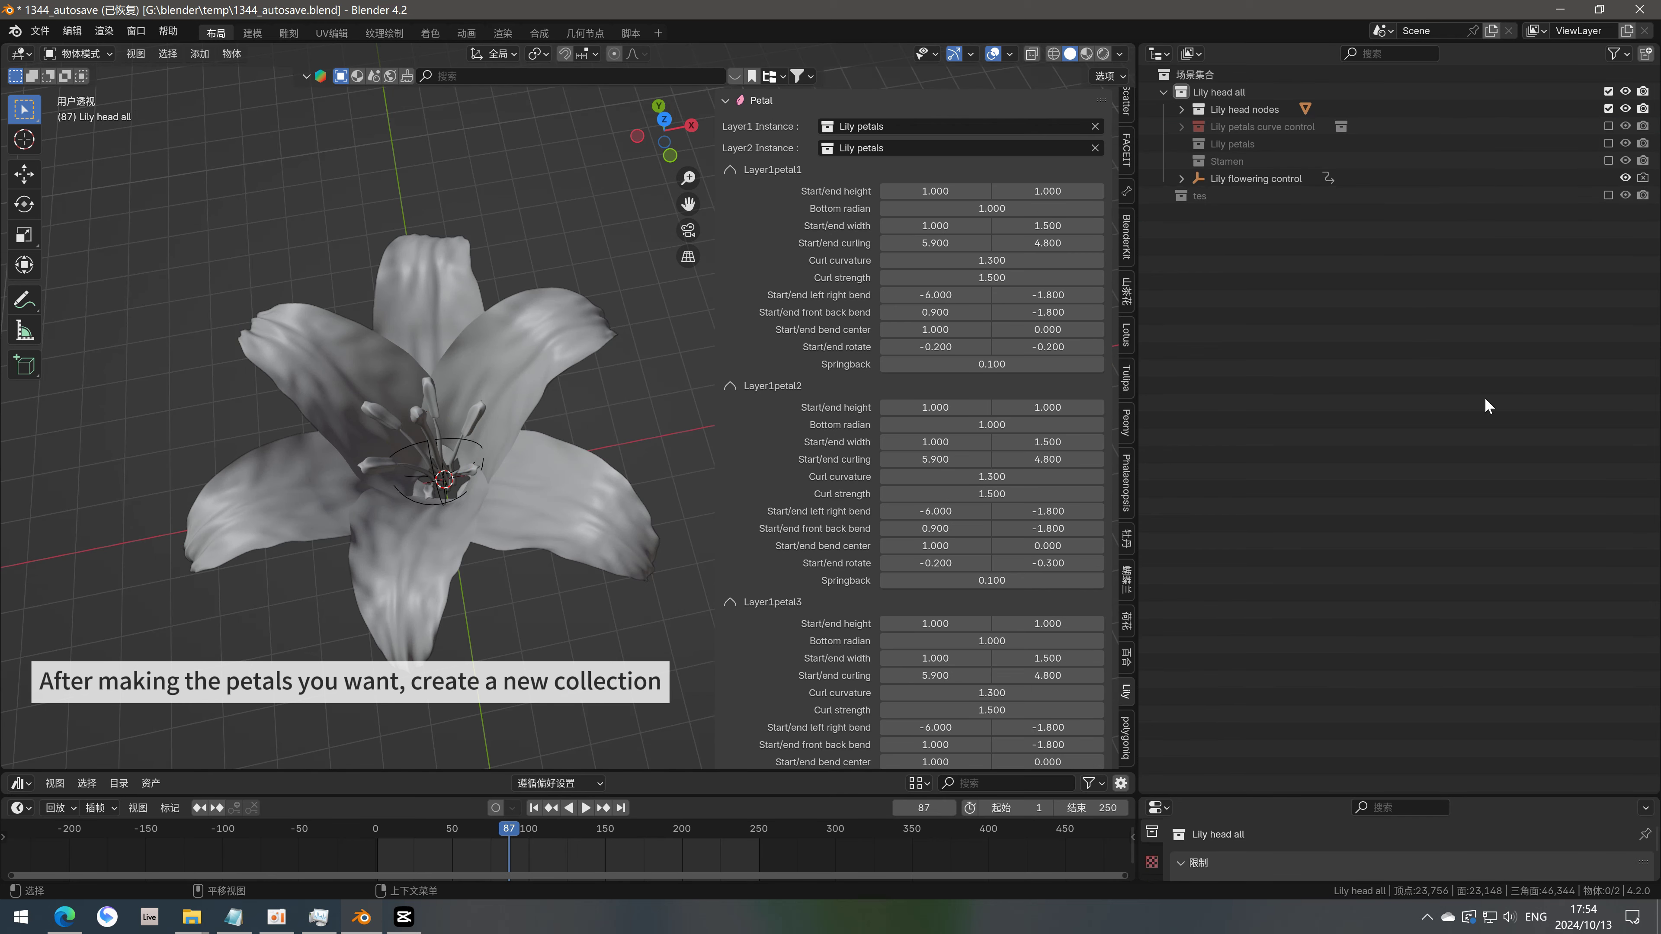
Instance the tes collection on Layer1 and Layer2 petals, then view the closed bud at frame 1
{"action": "left_click", "coordinate": [1047, 126]}
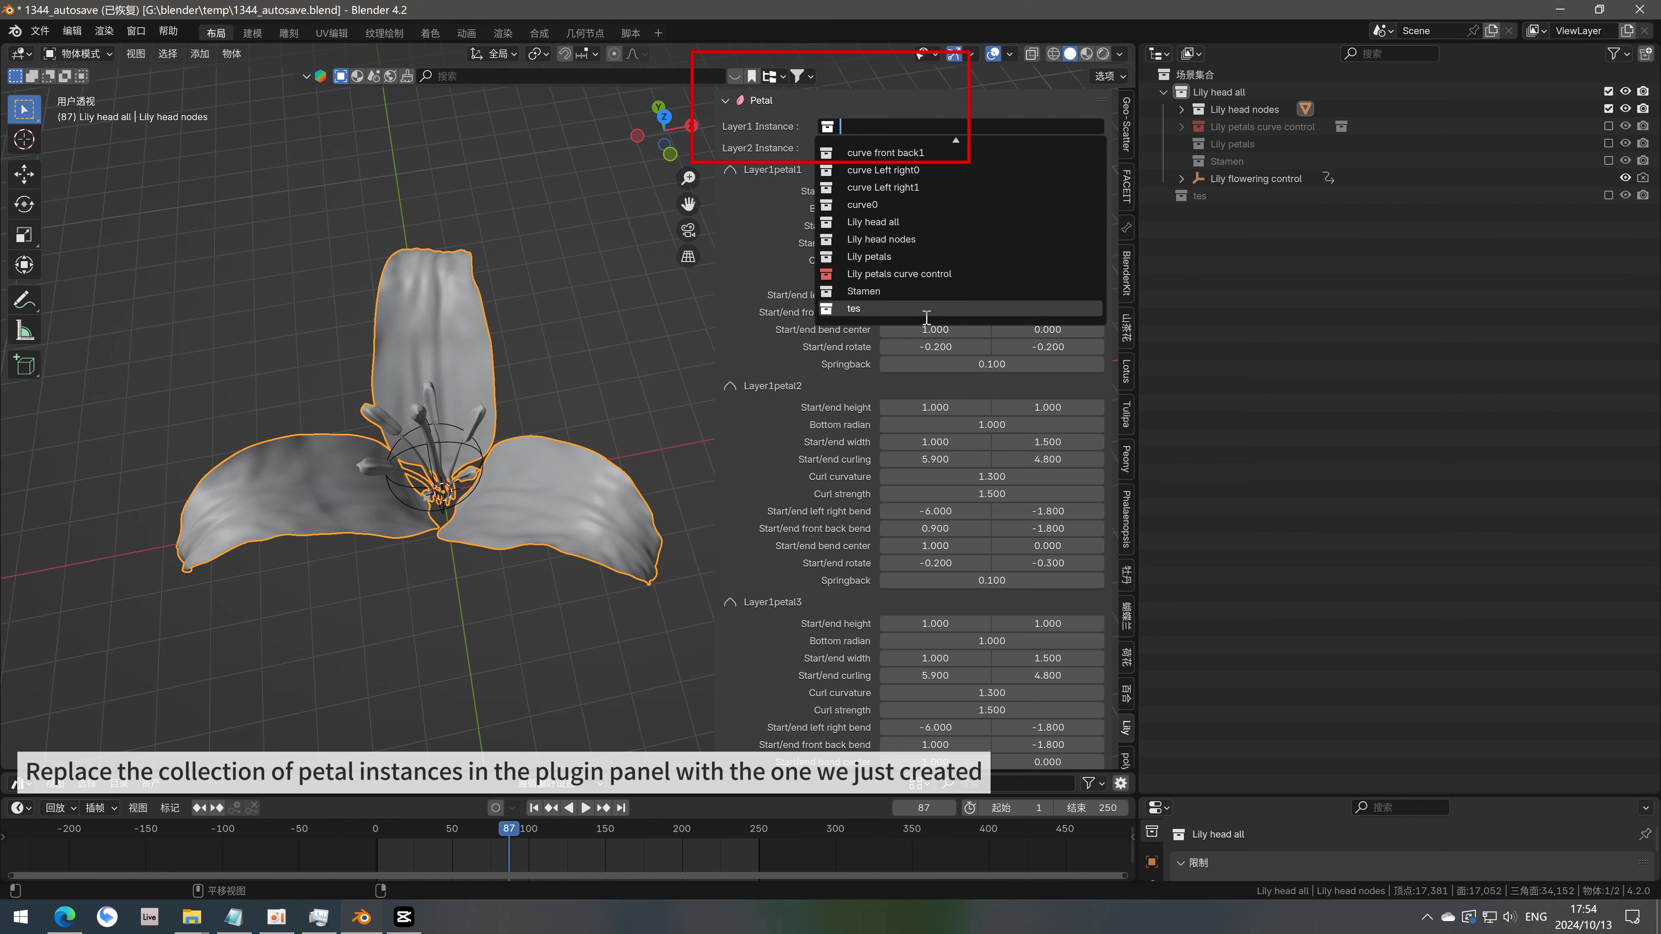
{"action": "left_click", "coordinate": [915, 303]}
{"action": "left_click", "coordinate": [948, 148]}
{"action": "left_click", "coordinate": [916, 327]}
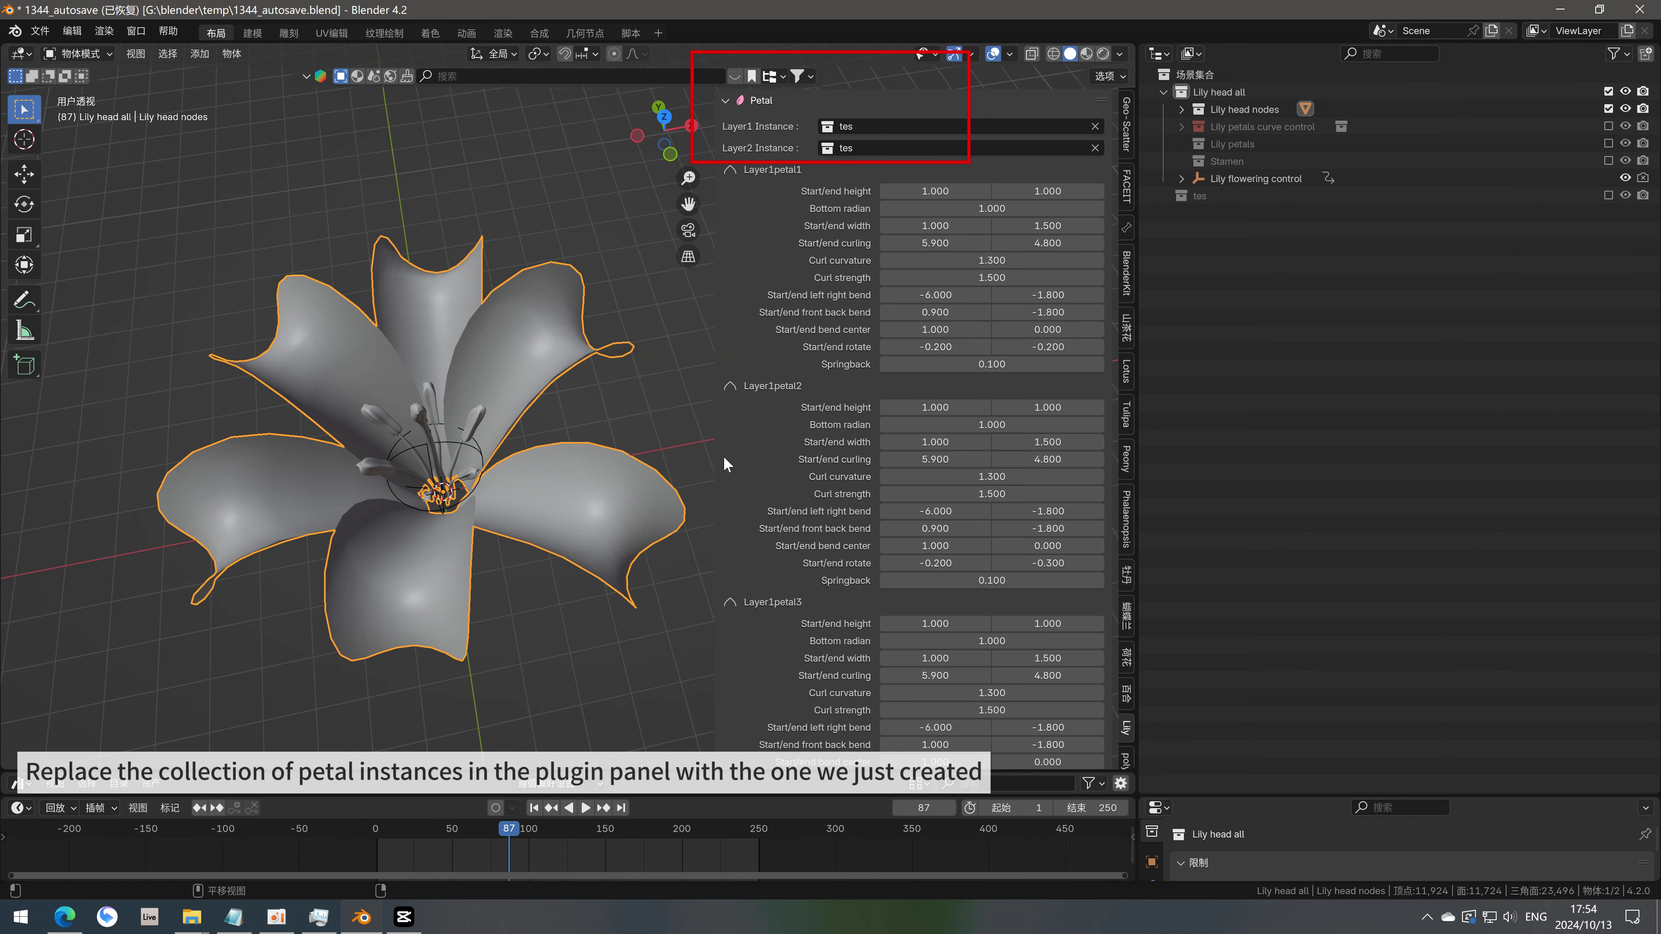
{"action": "mouse_move", "coordinate": [723, 456]}
{"action": "middle_mouse_down"}
{"action": "mouse_move", "coordinate": [529, 290]}
{"action": "mouse_move", "coordinate": [527, 307]}
{"action": "middle_mouse_up"}
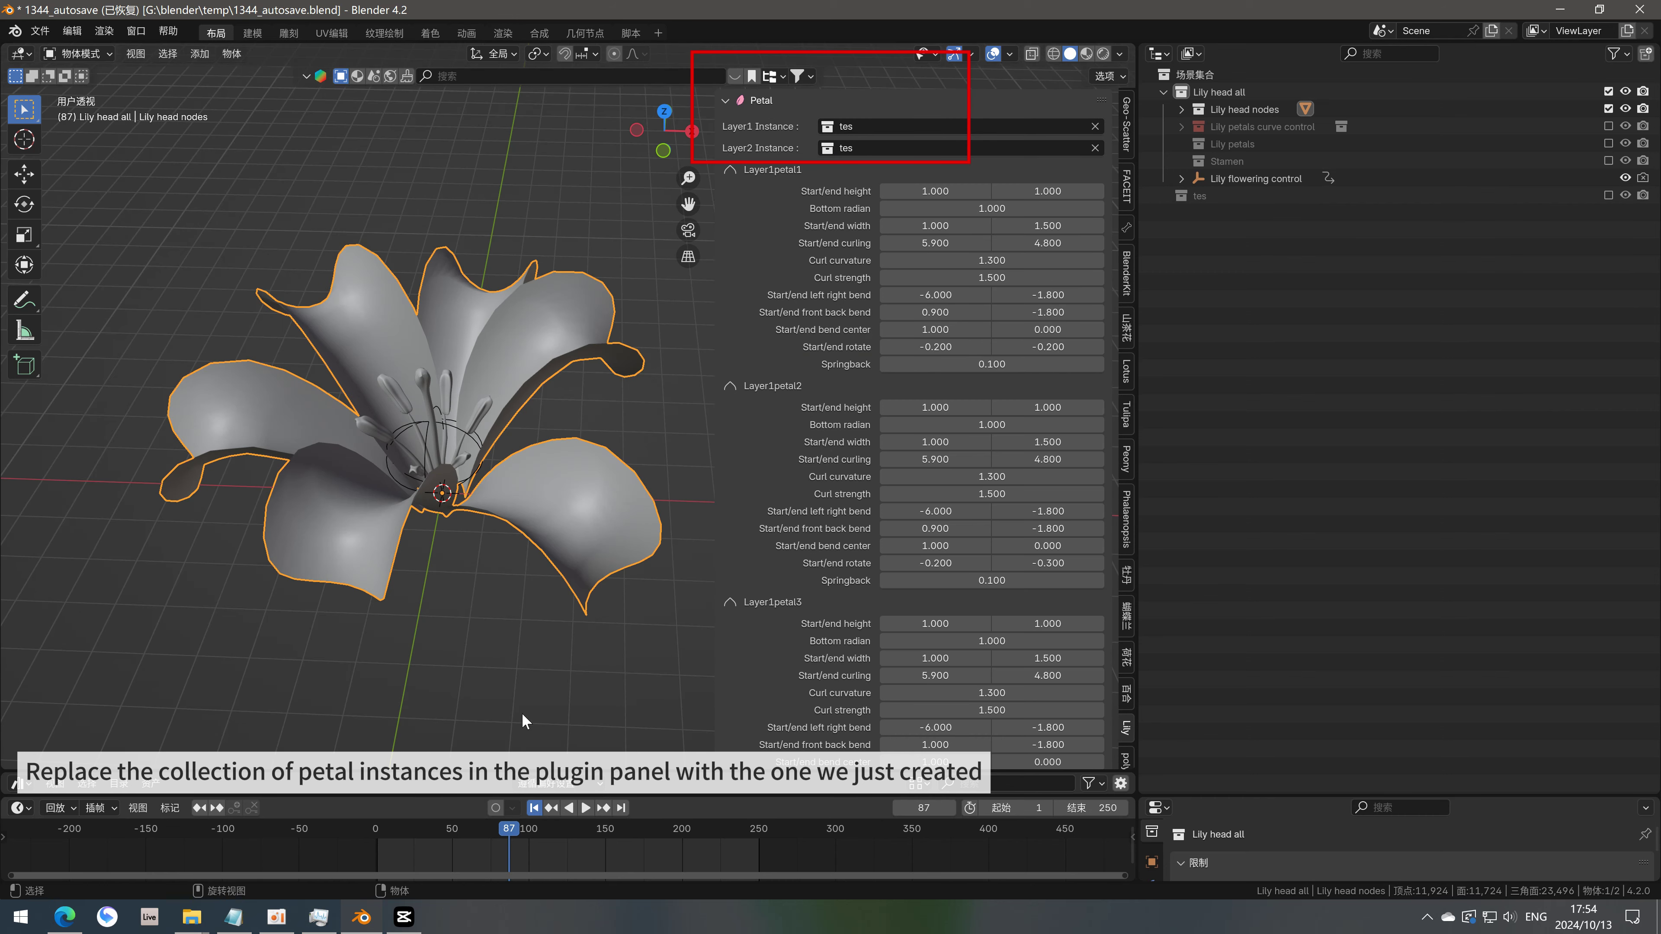
{"action": "key", "text": "shift+Left"}
{"action": "mouse_move", "coordinate": [499, 414]}
{"action": "middle_mouse_down", "text": "shift"}
{"action": "mouse_move", "coordinate": [403, 448]}
{"action": "mouse_move", "coordinate": [452, 466]}
{"action": "middle_mouse_up", "text": "shift"}
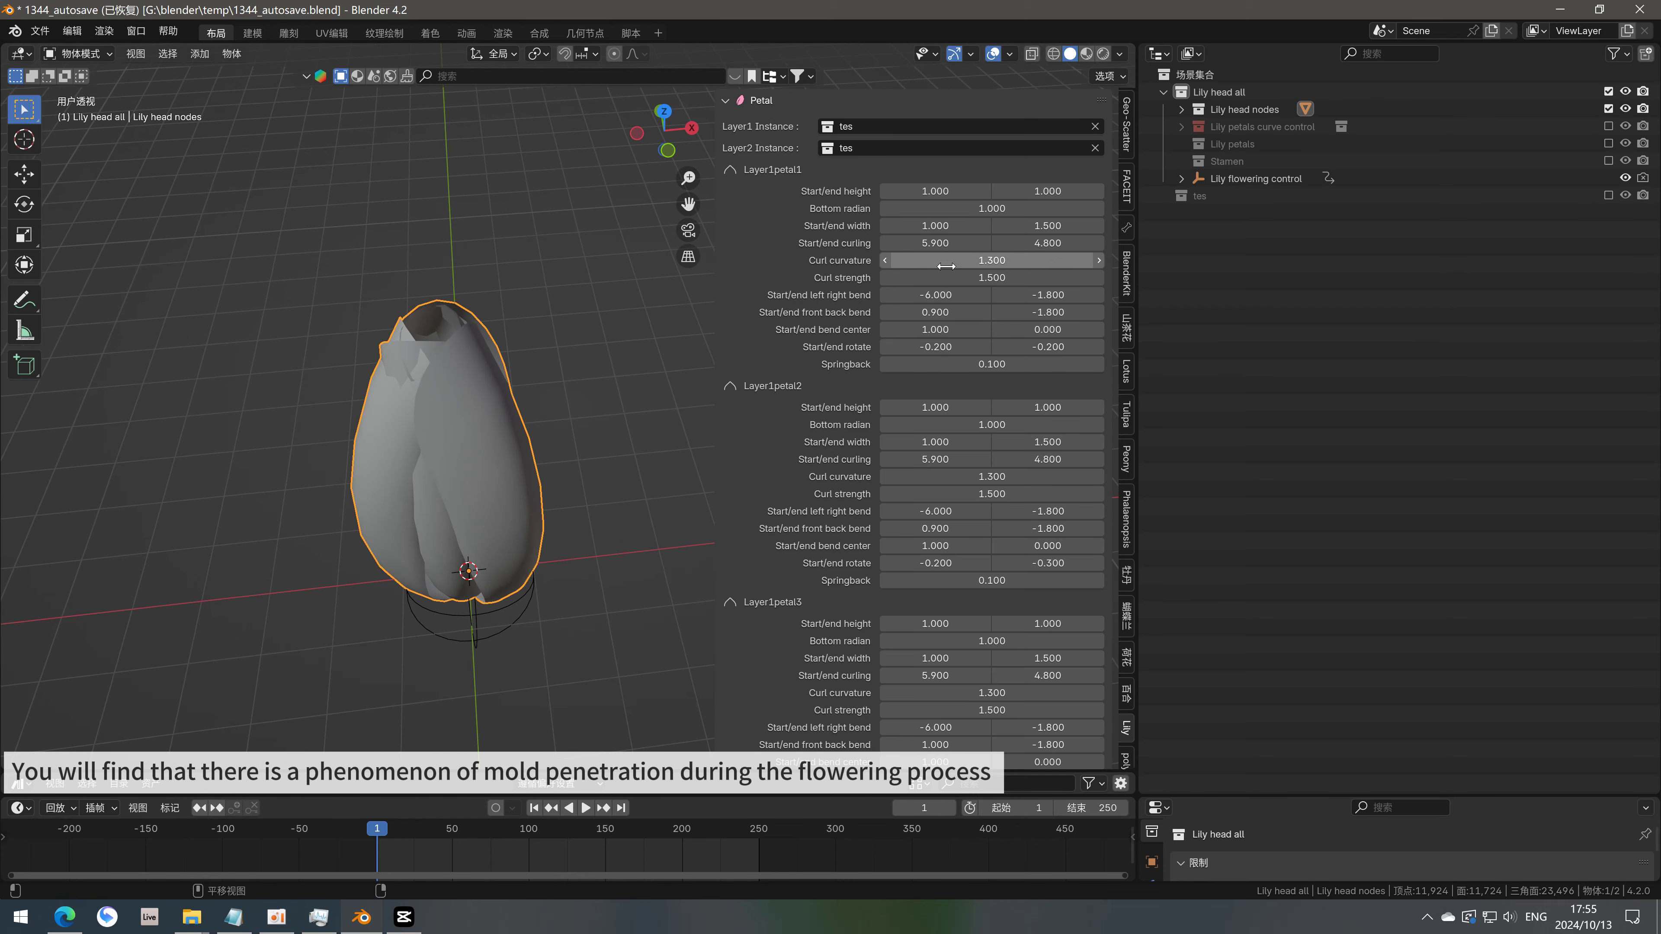
Clear the Layer2 Instance collection and set Layer1petal1–3 start width to 0.600
{"action": "left_click", "coordinate": [1095, 148]}
{"action": "mouse_move", "coordinate": [624, 397]}
{"action": "middle_mouse_down"}
{"action": "mouse_move", "coordinate": [564, 388]}
{"action": "mouse_move", "coordinate": [474, 310]}
{"action": "middle_mouse_up"}
{"action": "left_click", "coordinate": [939, 225]}
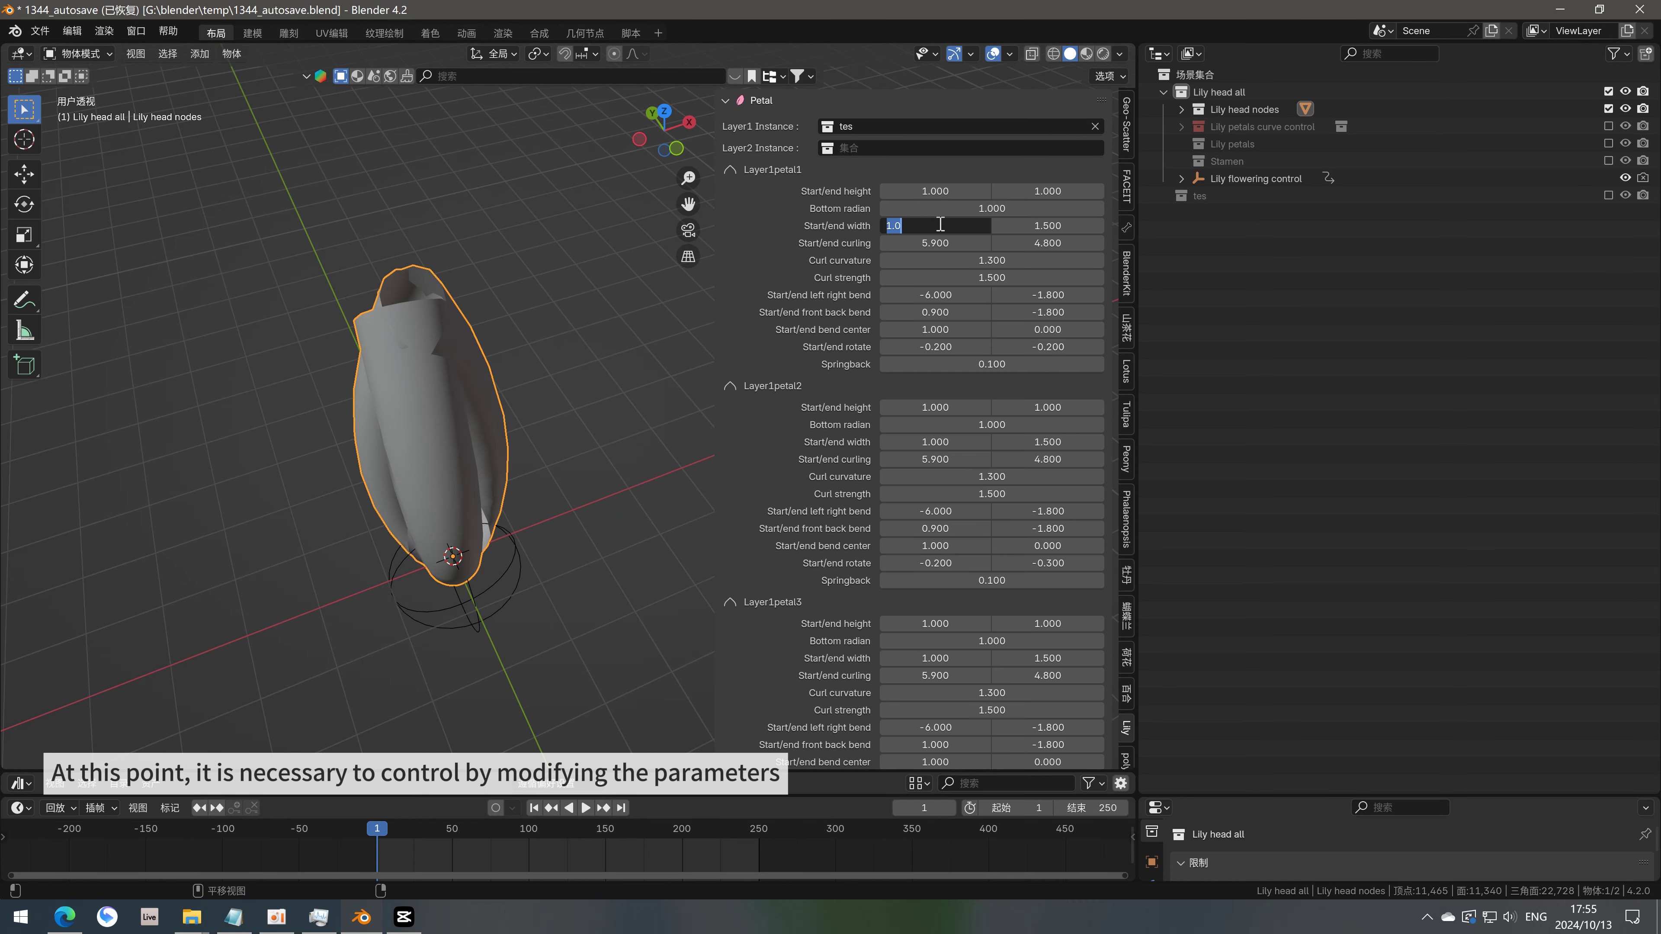
{"action": "type", "text": "0.6"}
{"action": "key", "text": "Return"}
{"action": "middle_click_drag", "start_coordinate": [589, 327], "coordinate": [654, 294]}
{"action": "type", "text": "0"}
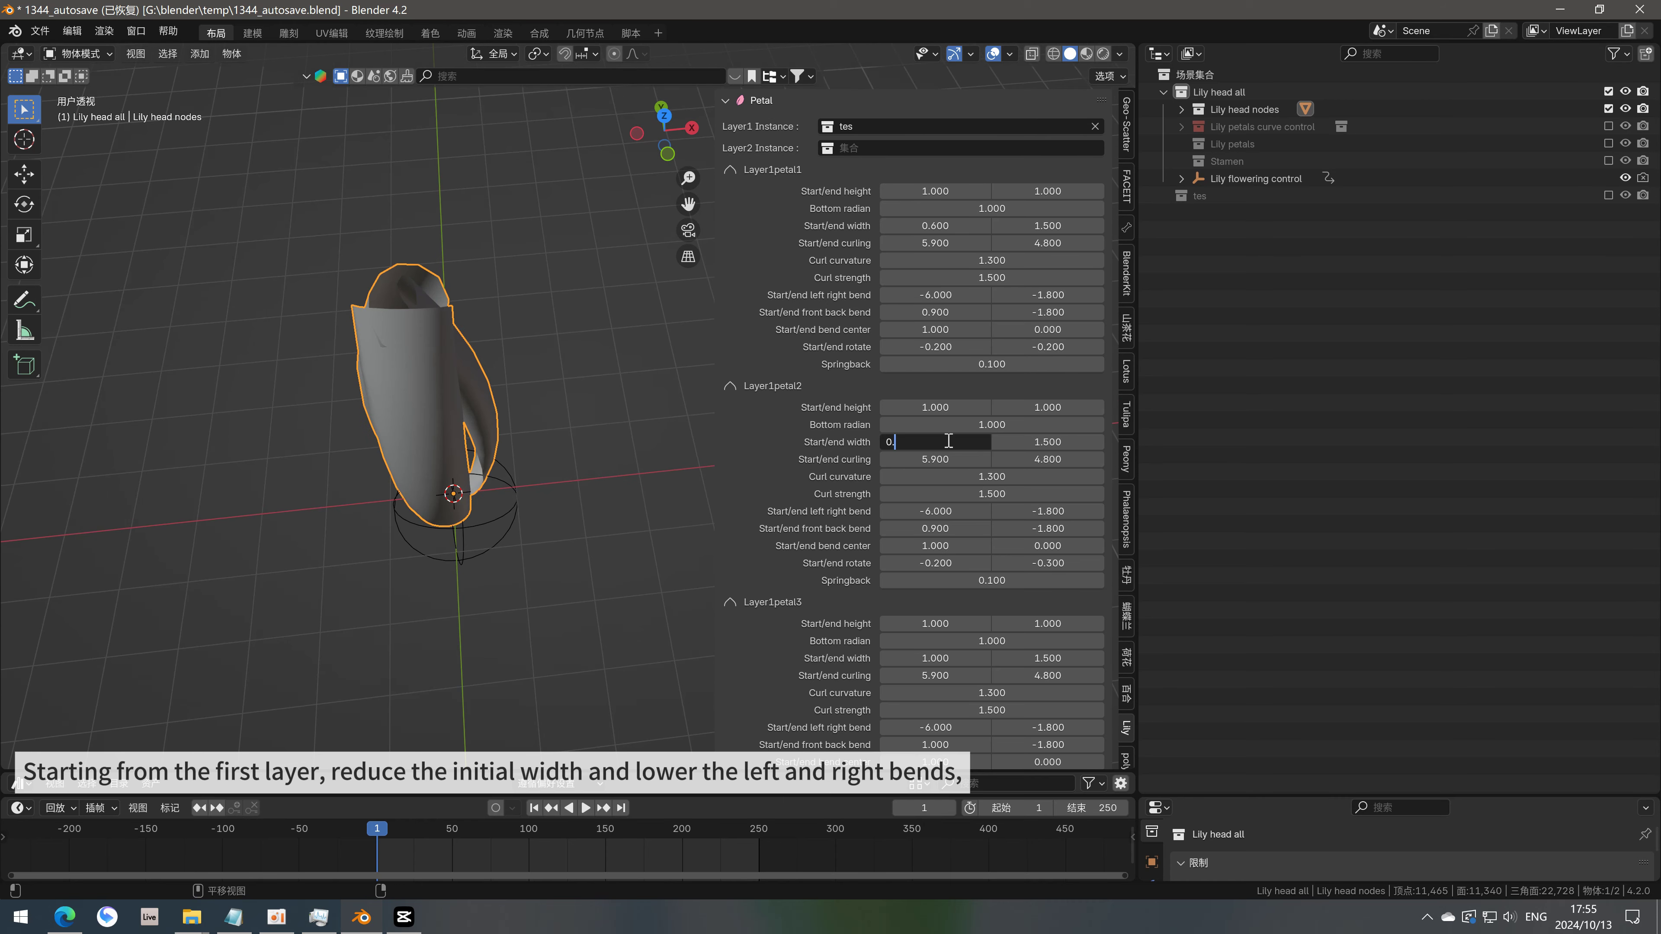
{"action": "type", "text": "6"}
{"action": "key", "text": "Return"}
{"action": "type", "text": "6"}
{"action": "key", "text": "Return"}
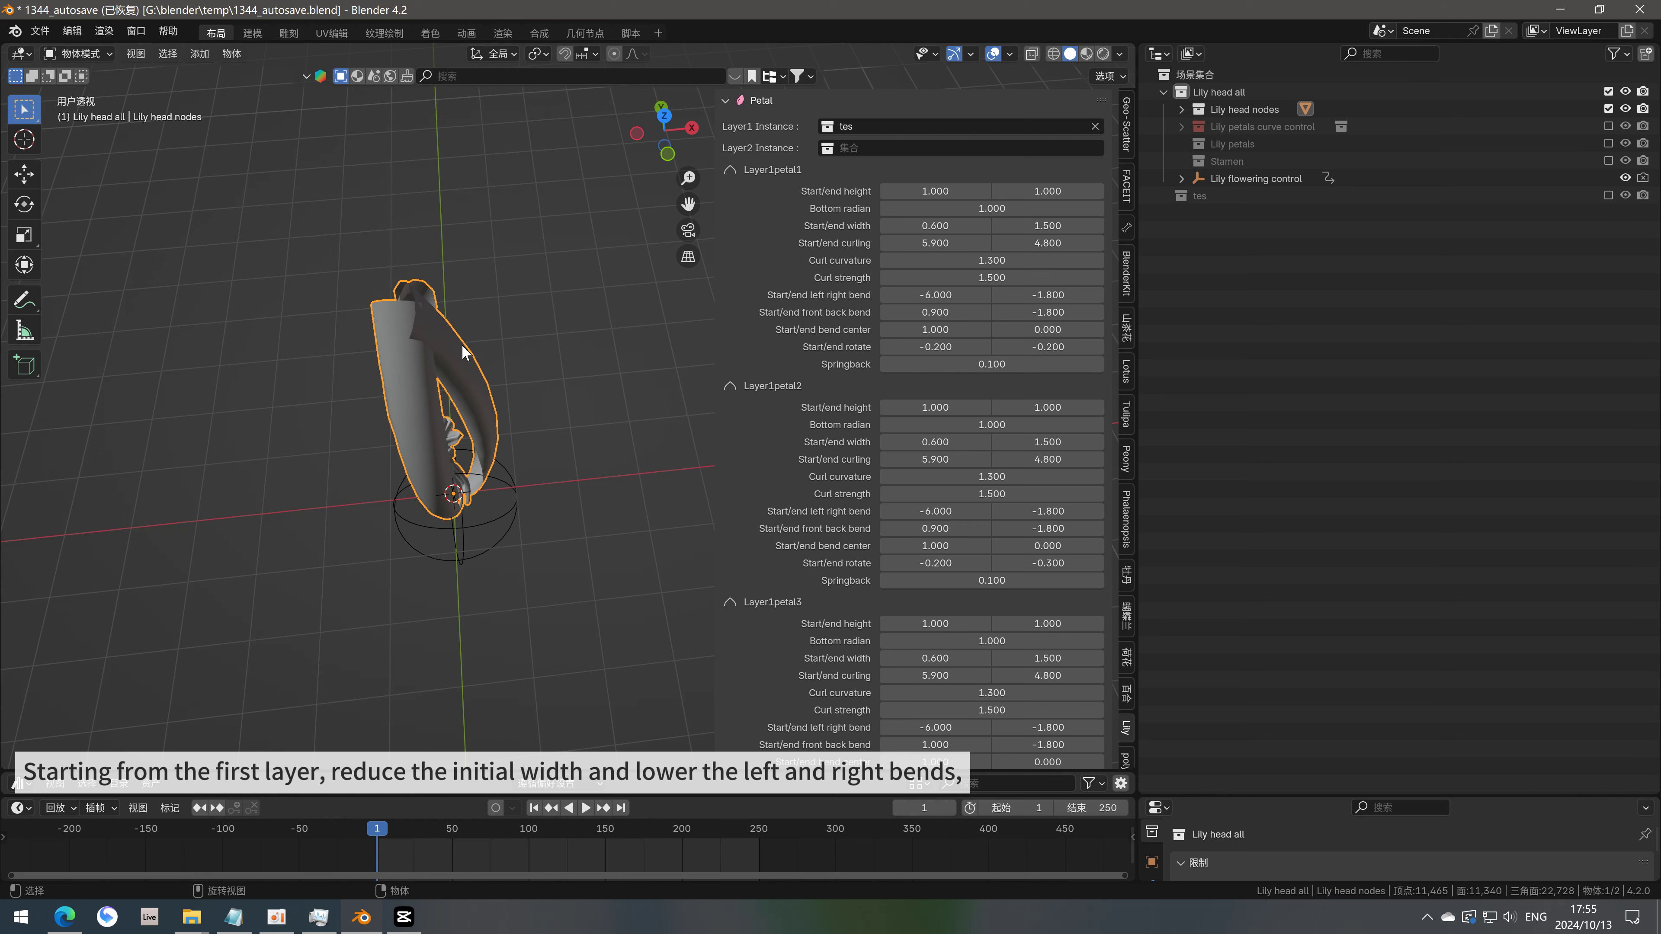
Give the Layer1 petals start width 0.700 and left/right bend -4.000
{"action": "middle_click_drag", "start_coordinate": [462, 344], "coordinate": [570, 314]}
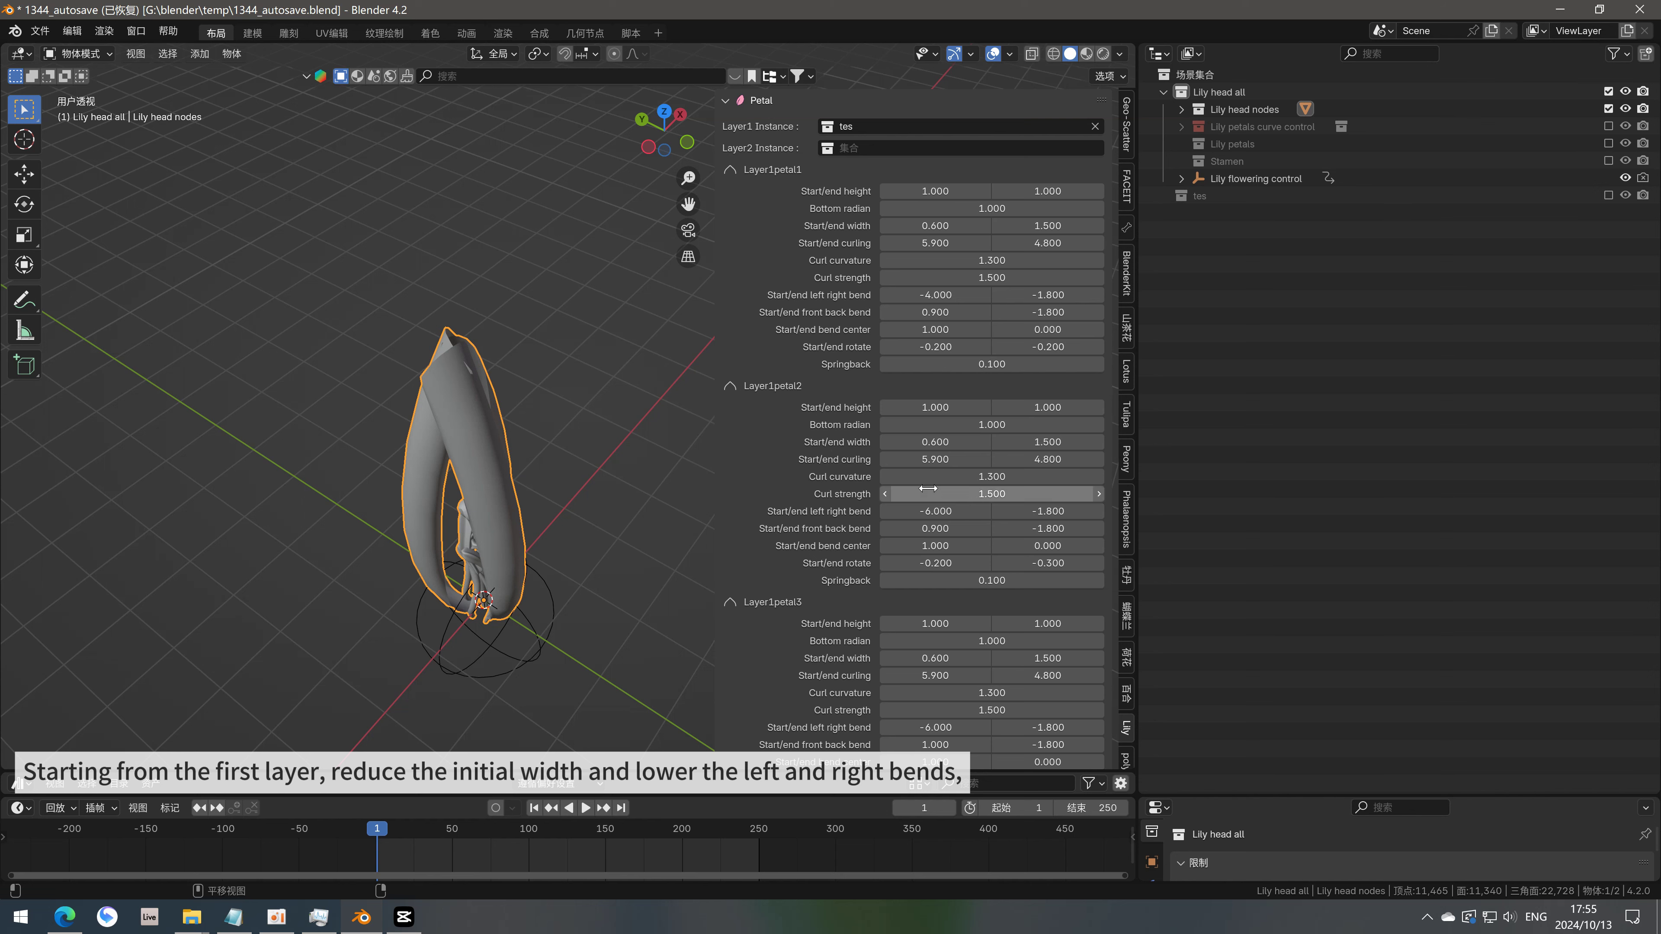
{"action": "type", "text": "-4"}
{"action": "key", "text": "Return"}
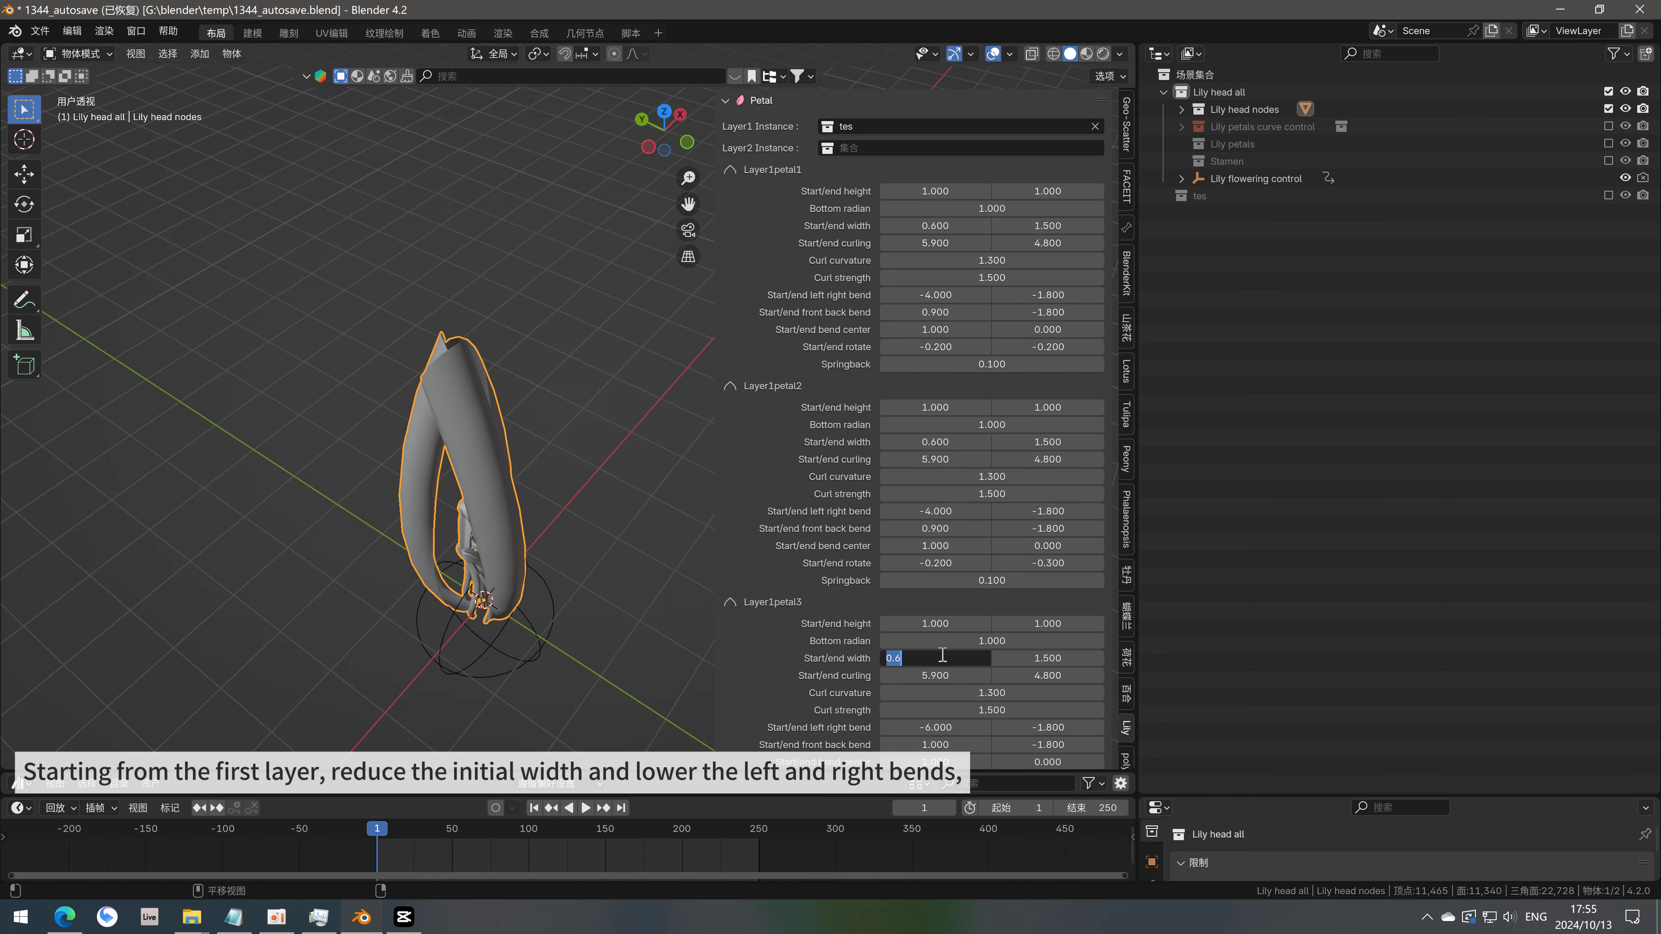
{"action": "key", "text": "Return"}
{"action": "scroll", "coordinate": [948, 664], "scroll_direction": "down", "scroll_amount": 3}
{"action": "type", "text": "4"}
{"action": "key", "text": "Return"}
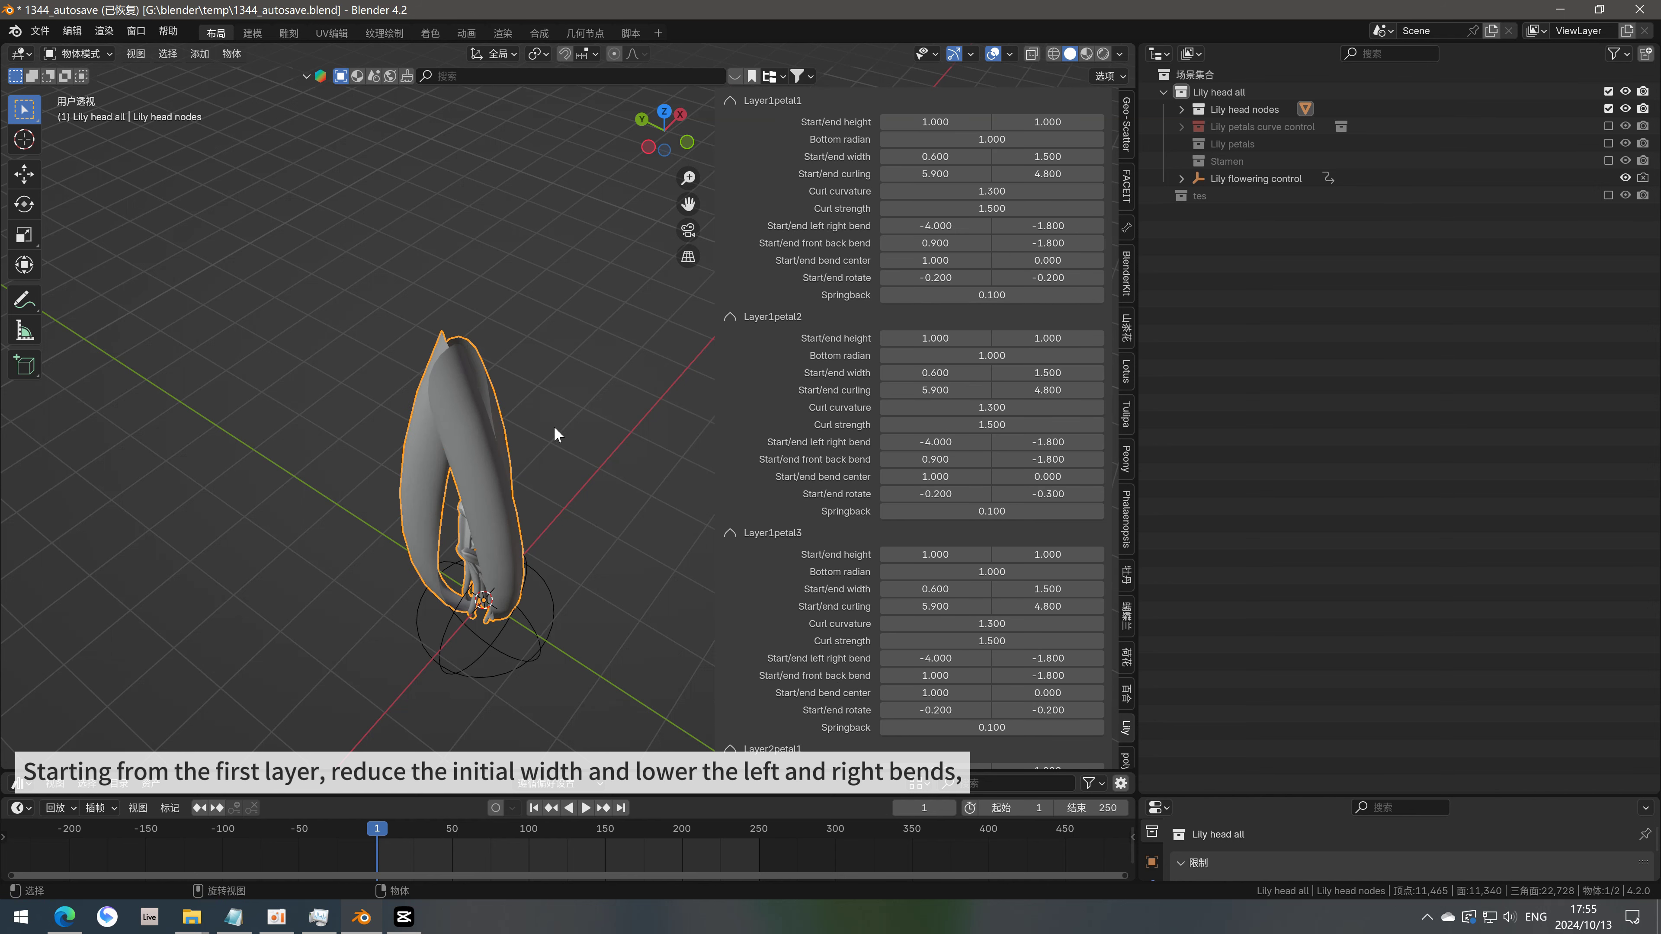
Play and scrub the bloom to frames 128 and 141, returning to frame 1
{"action": "key", "text": "space"}
{"action": "left_click_drag", "start_coordinate": [471, 822], "coordinate": [572, 833]}
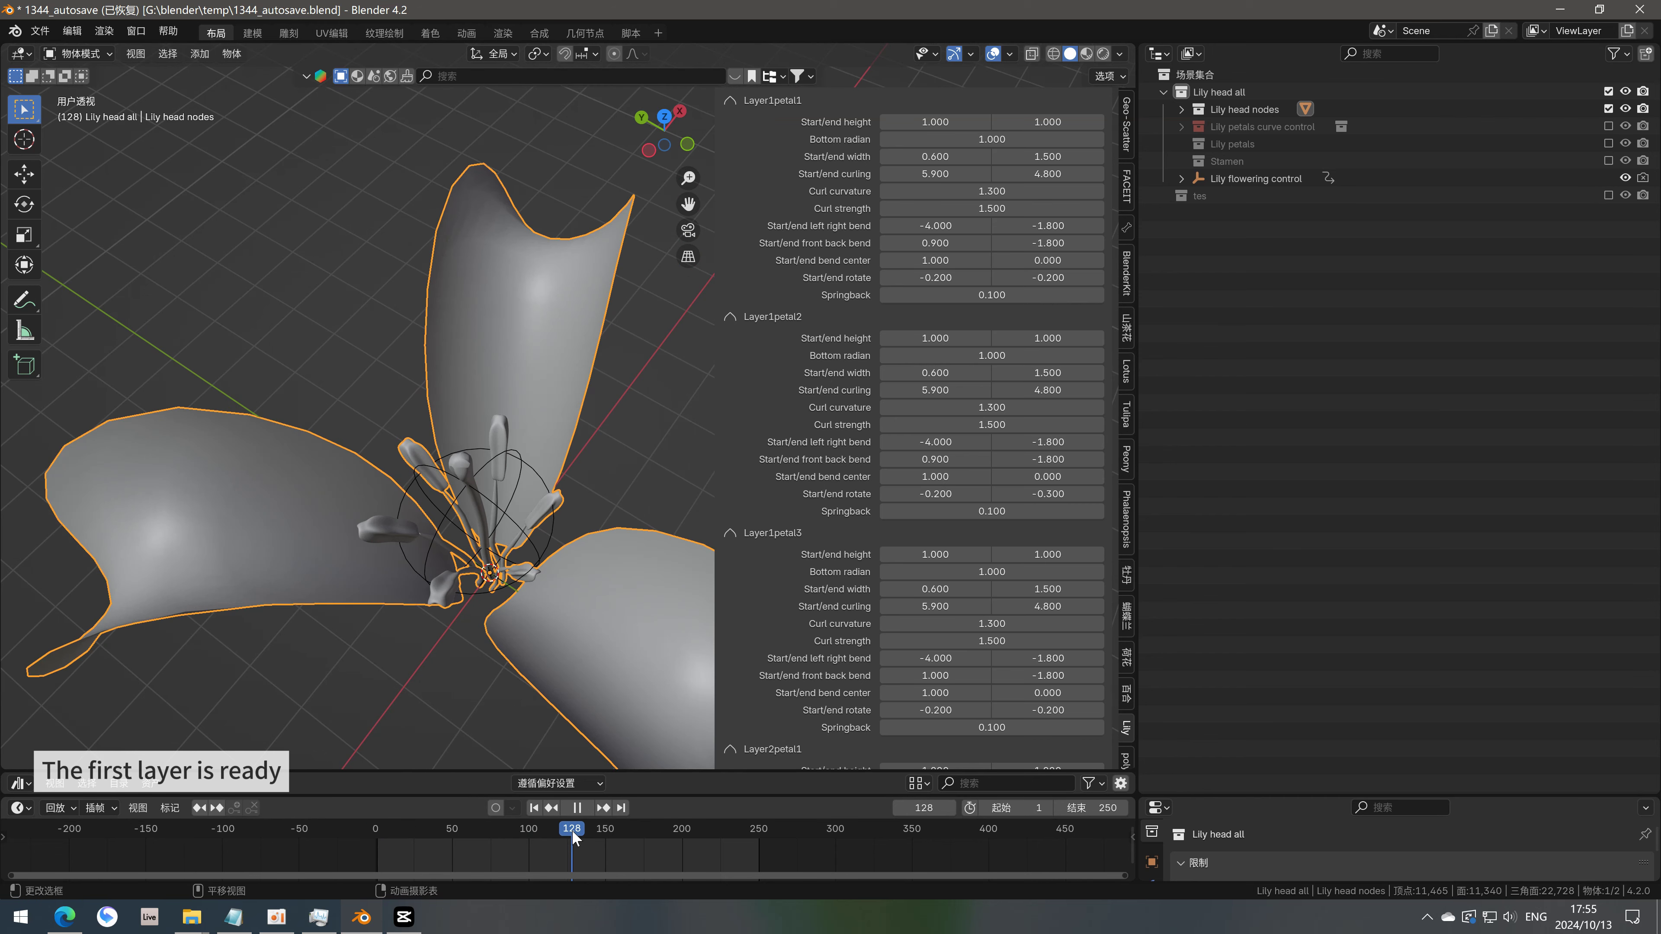
{"action": "left_click", "coordinate": [533, 809]}
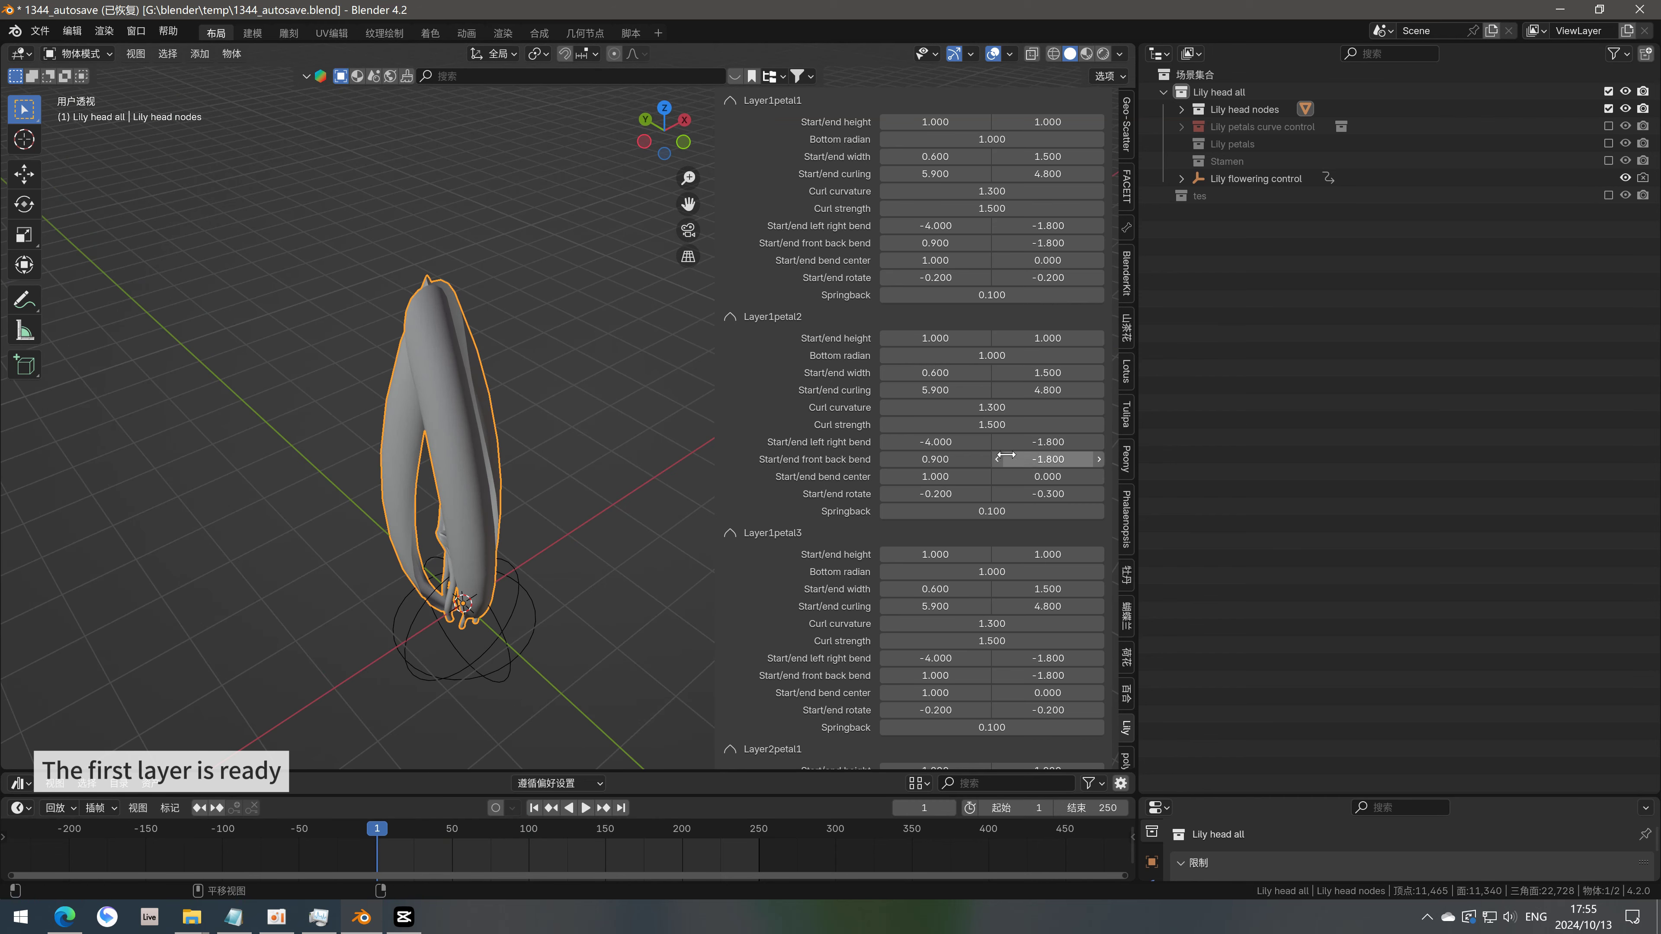
{"action": "scroll", "coordinate": [948, 400], "scroll_direction": "up", "scroll_amount": 3}
{"action": "scroll", "coordinate": [986, 227], "scroll_direction": "up", "scroll_amount": 1, "text": "ctrl"}
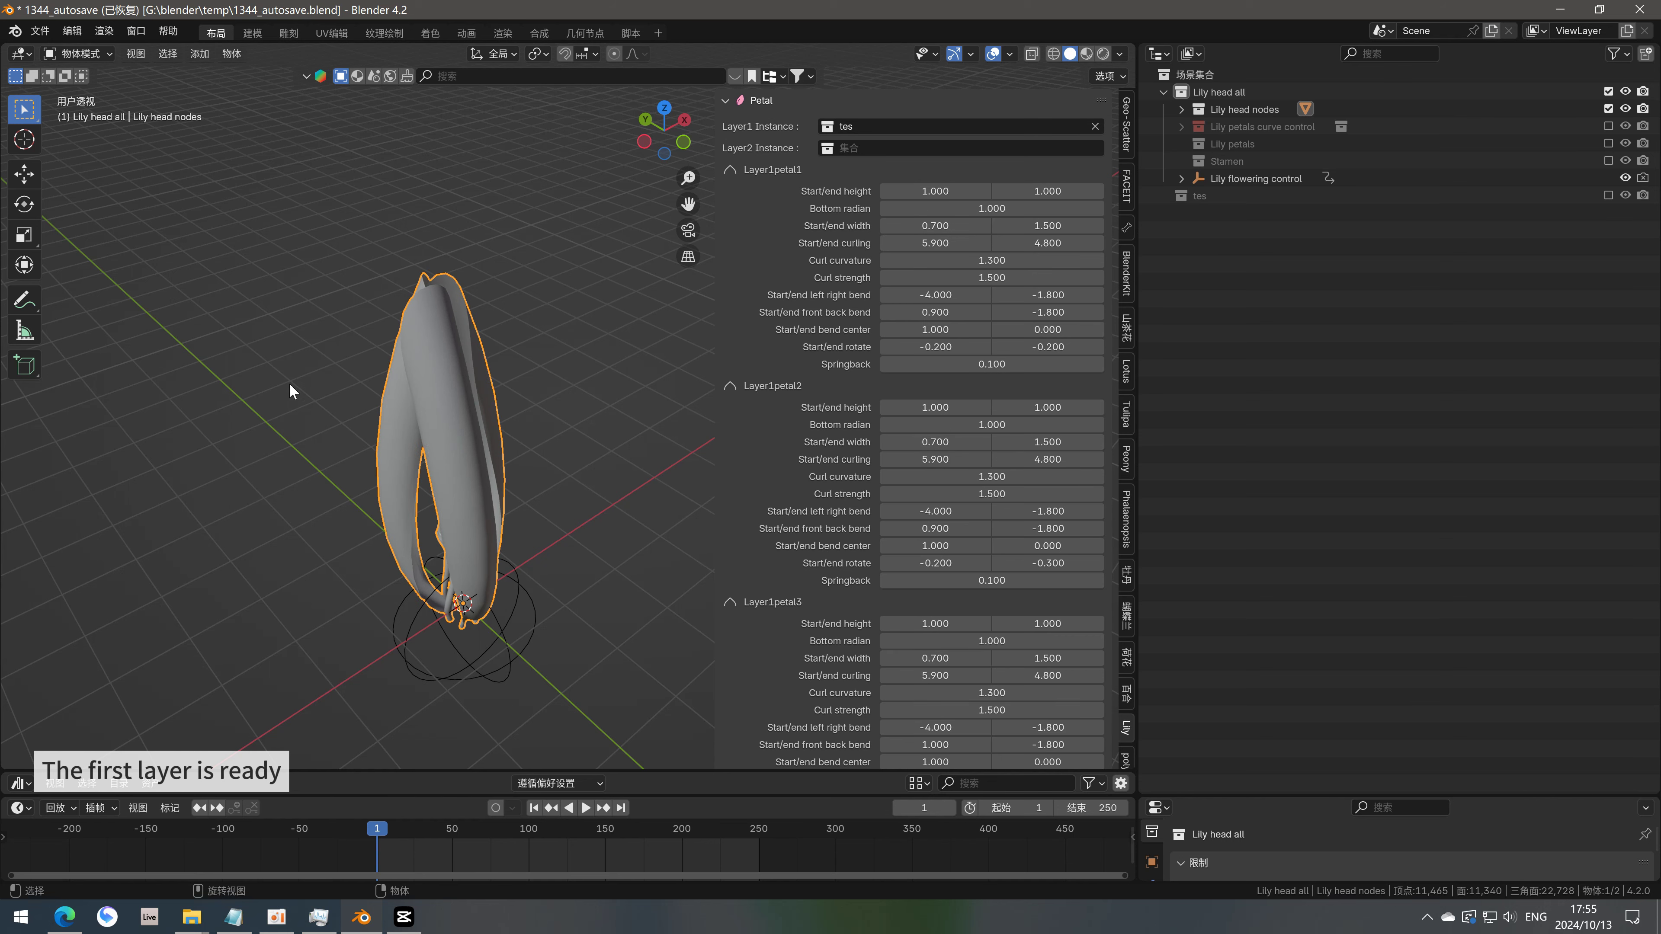
{"action": "middle_click_drag", "start_coordinate": [292, 391], "coordinate": [314, 400]}
{"action": "left_click_drag", "start_coordinate": [396, 834], "coordinate": [591, 831]}
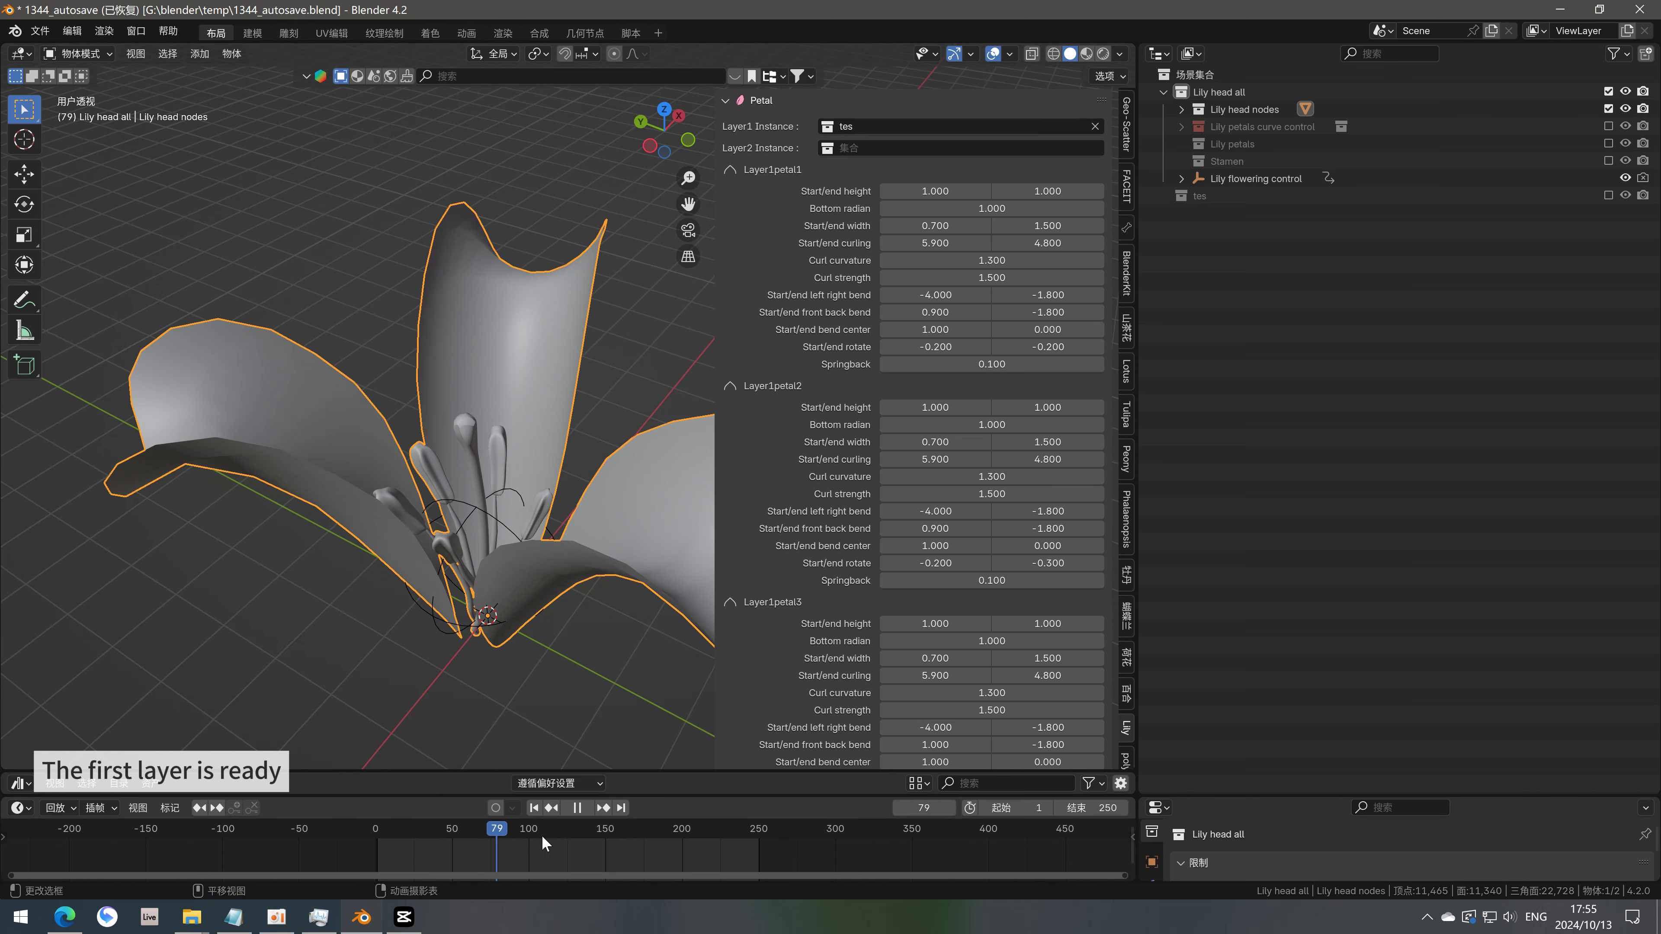
{"action": "left_click", "coordinate": [534, 809]}
{"action": "middle_click_drag", "start_coordinate": [437, 430], "coordinate": [397, 430]}
Set Layer2 Instance back to the tes collection
{"action": "left_click", "coordinate": [847, 146]}
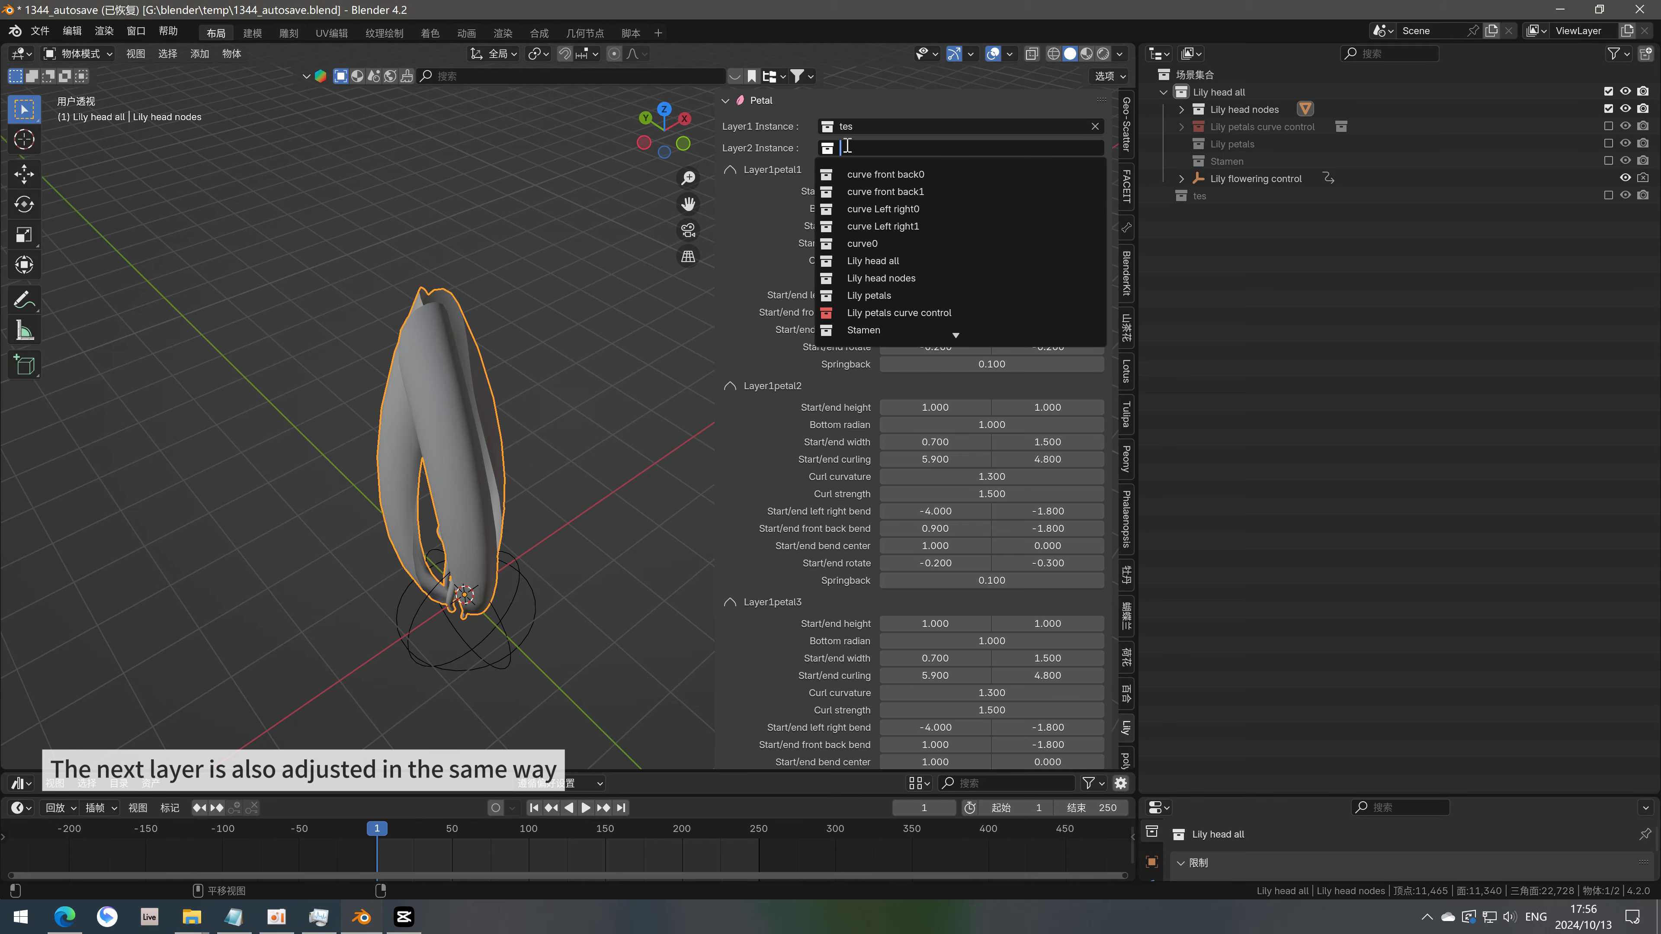
{"action": "left_click", "coordinate": [863, 330]}
{"action": "mouse_move", "coordinate": [463, 333]}
{"action": "middle_mouse_down"}
{"action": "mouse_move", "coordinate": [384, 362]}
{"action": "mouse_move", "coordinate": [458, 363]}
{"action": "middle_mouse_up"}
{"action": "scroll", "coordinate": [737, 177], "scroll_direction": "down", "scroll_amount": 8}
{"action": "scroll", "coordinate": [737, 177], "scroll_direction": "down", "scroll_amount": 7}
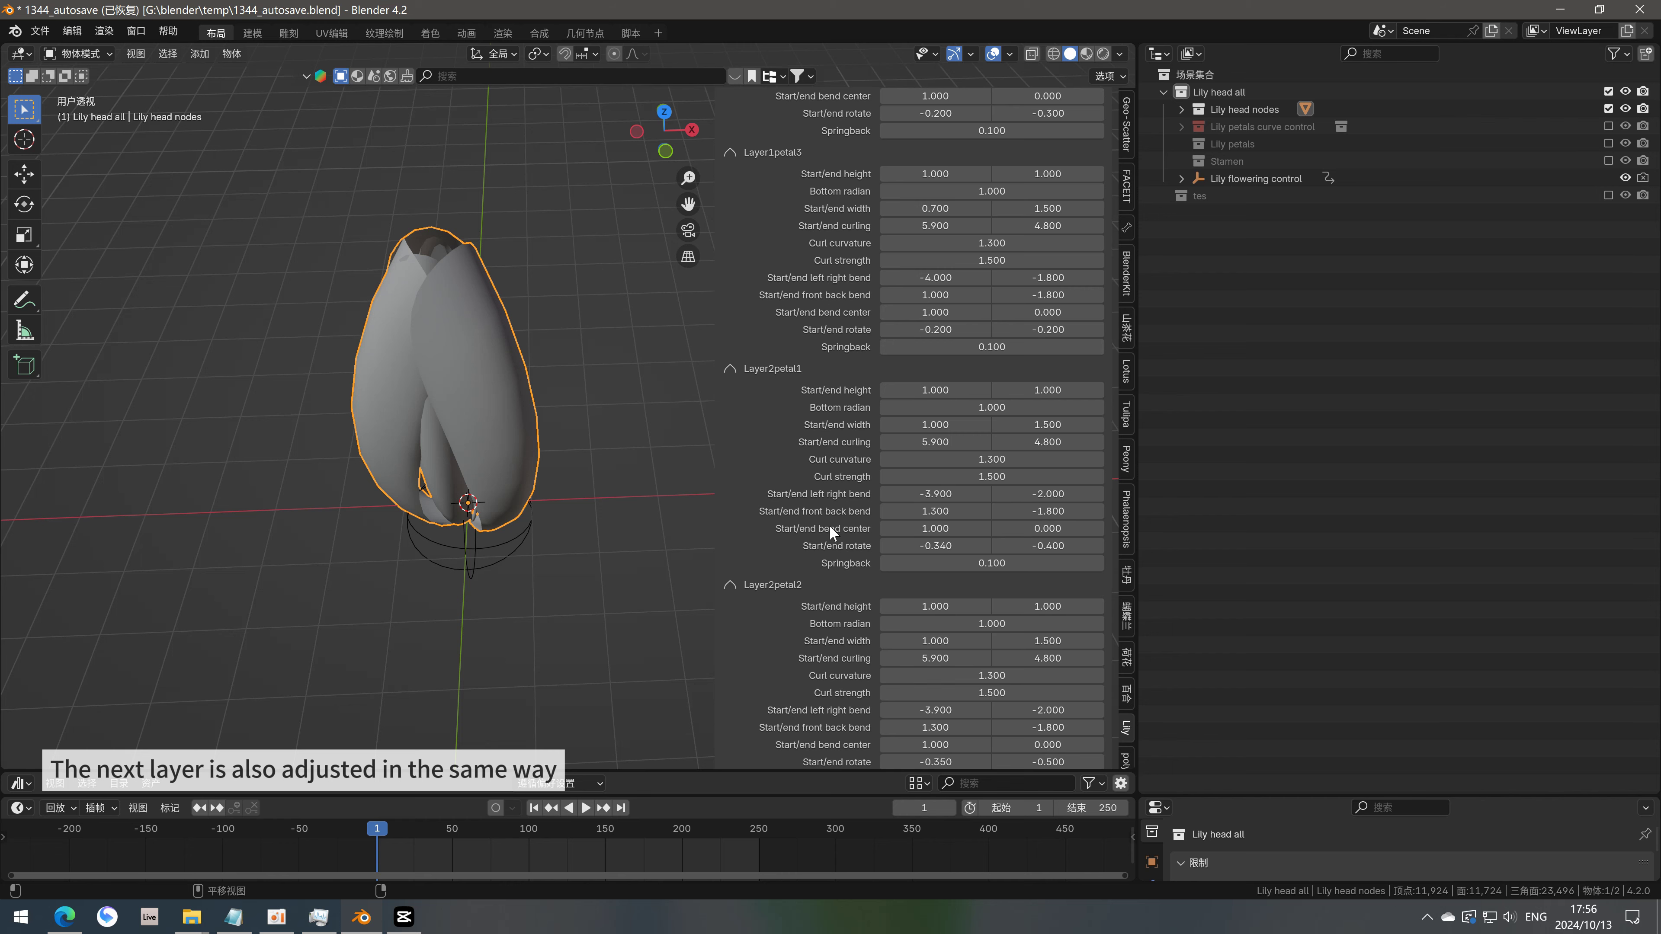
{"action": "scroll", "coordinate": [853, 225], "scroll_direction": "down", "scroll_amount": 6}
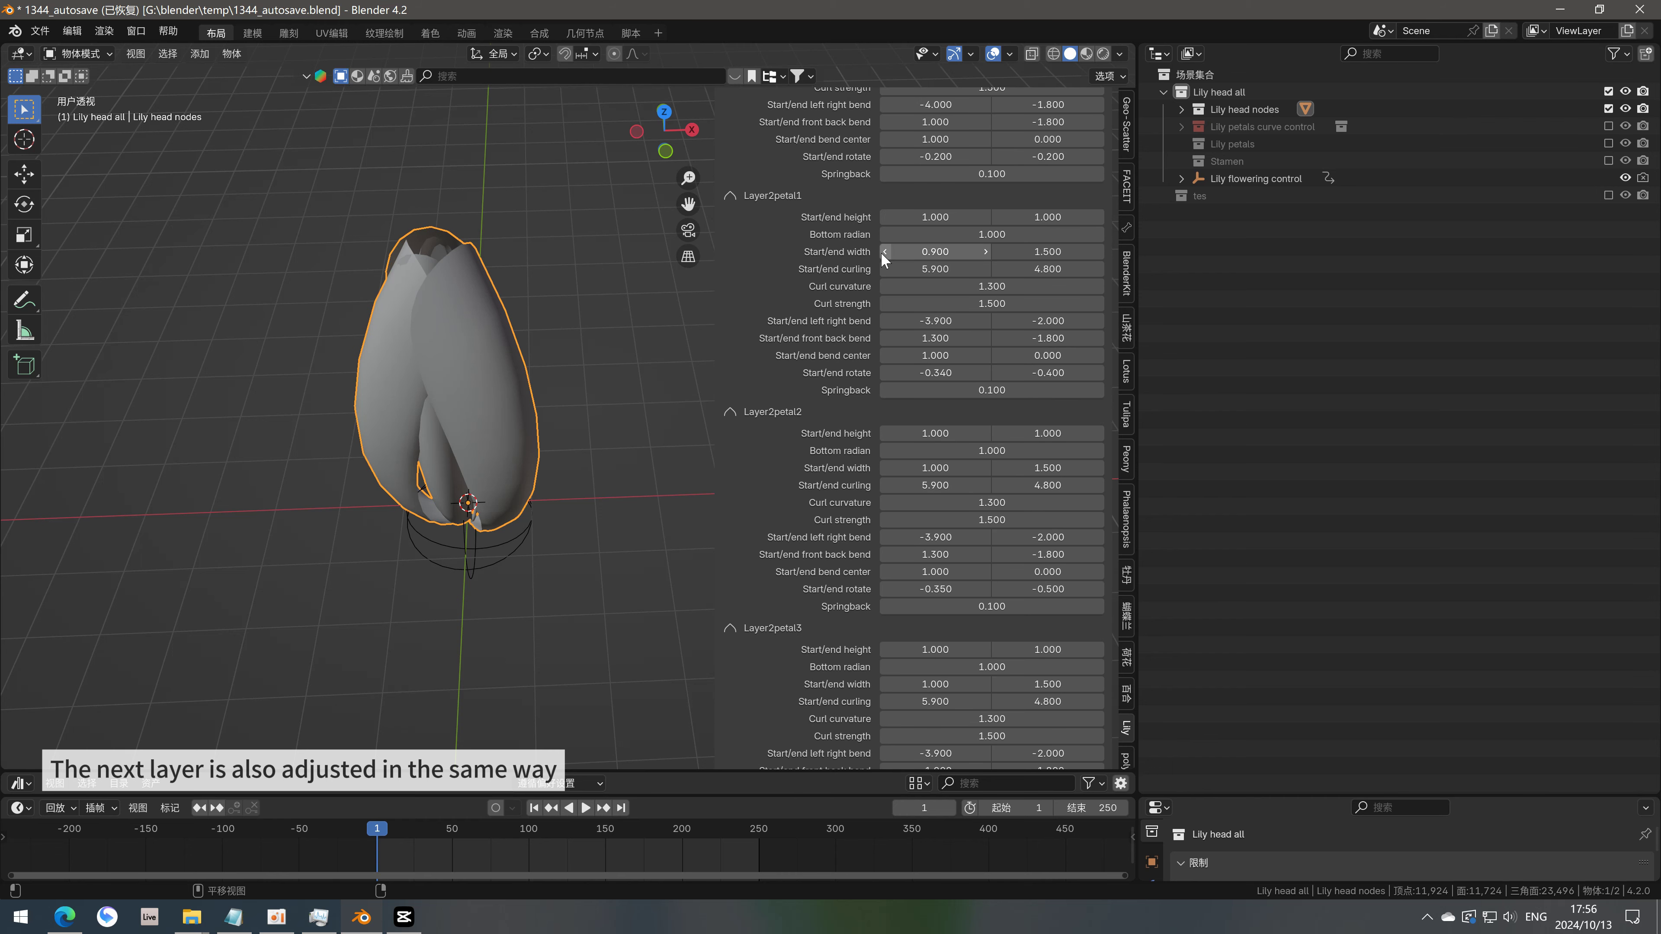
Give Layer2petal1–3 start width 0.900 and left/right bend -2.500, then play to check
{"action": "left_click", "coordinate": [884, 467]}
{"action": "scroll", "coordinate": [881, 498], "scroll_direction": "down", "scroll_amount": 6}
{"action": "left_click", "coordinate": [884, 511]}
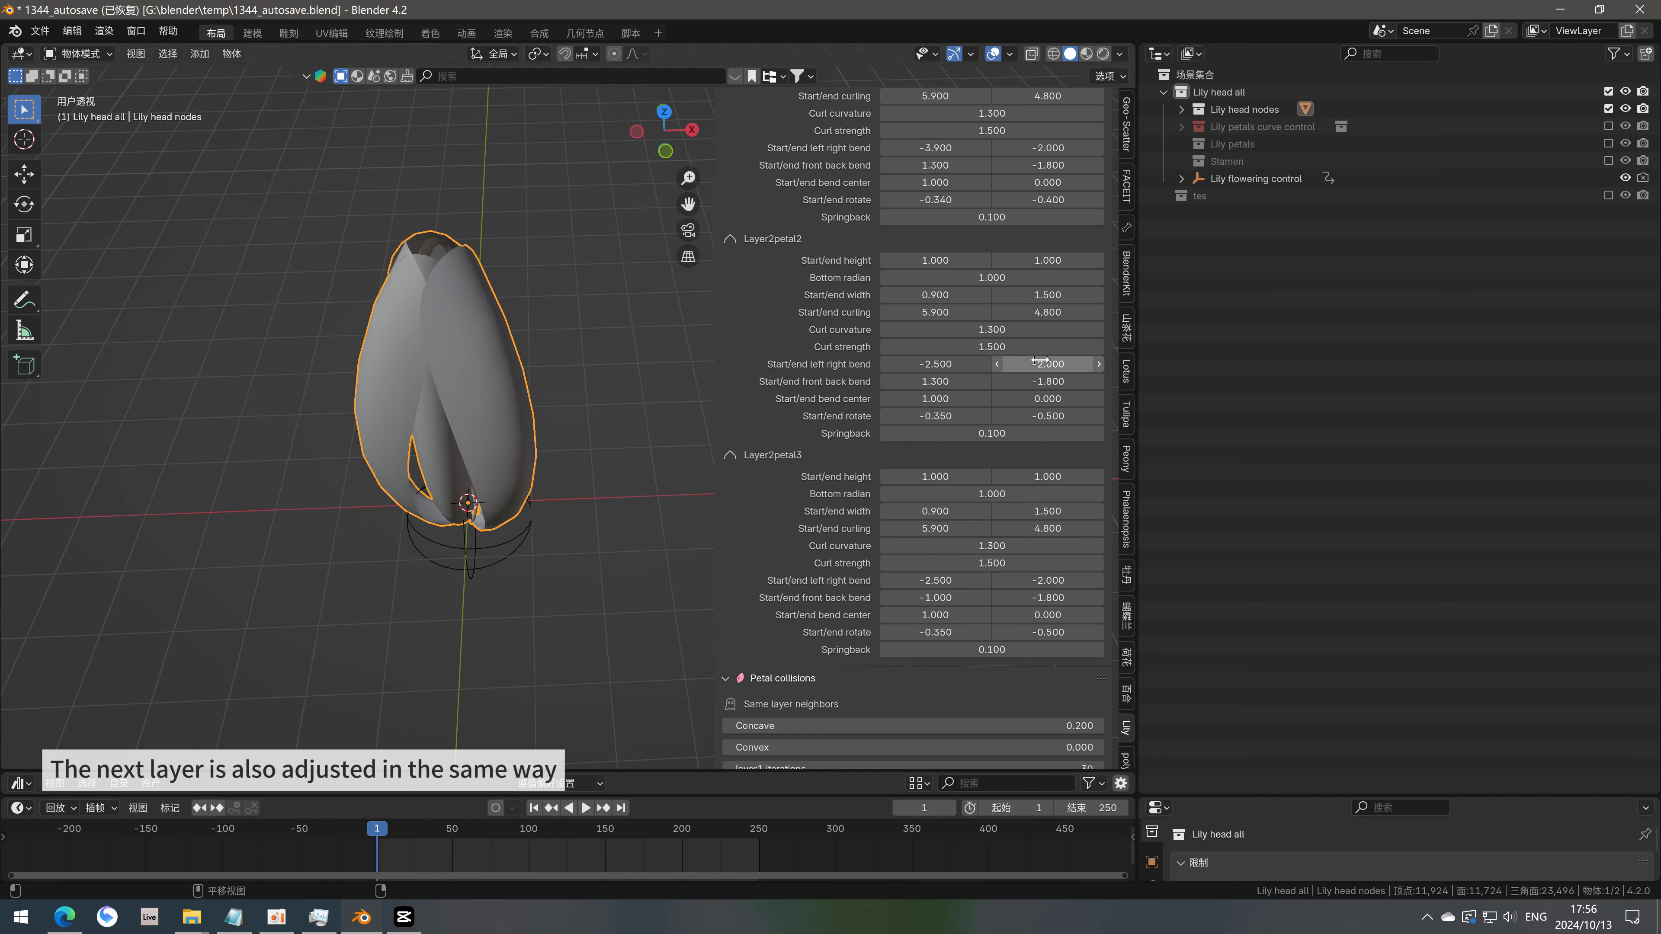
{"action": "scroll", "coordinate": [913, 276], "scroll_direction": "up", "scroll_amount": 3}
{"action": "key", "text": "Return"}
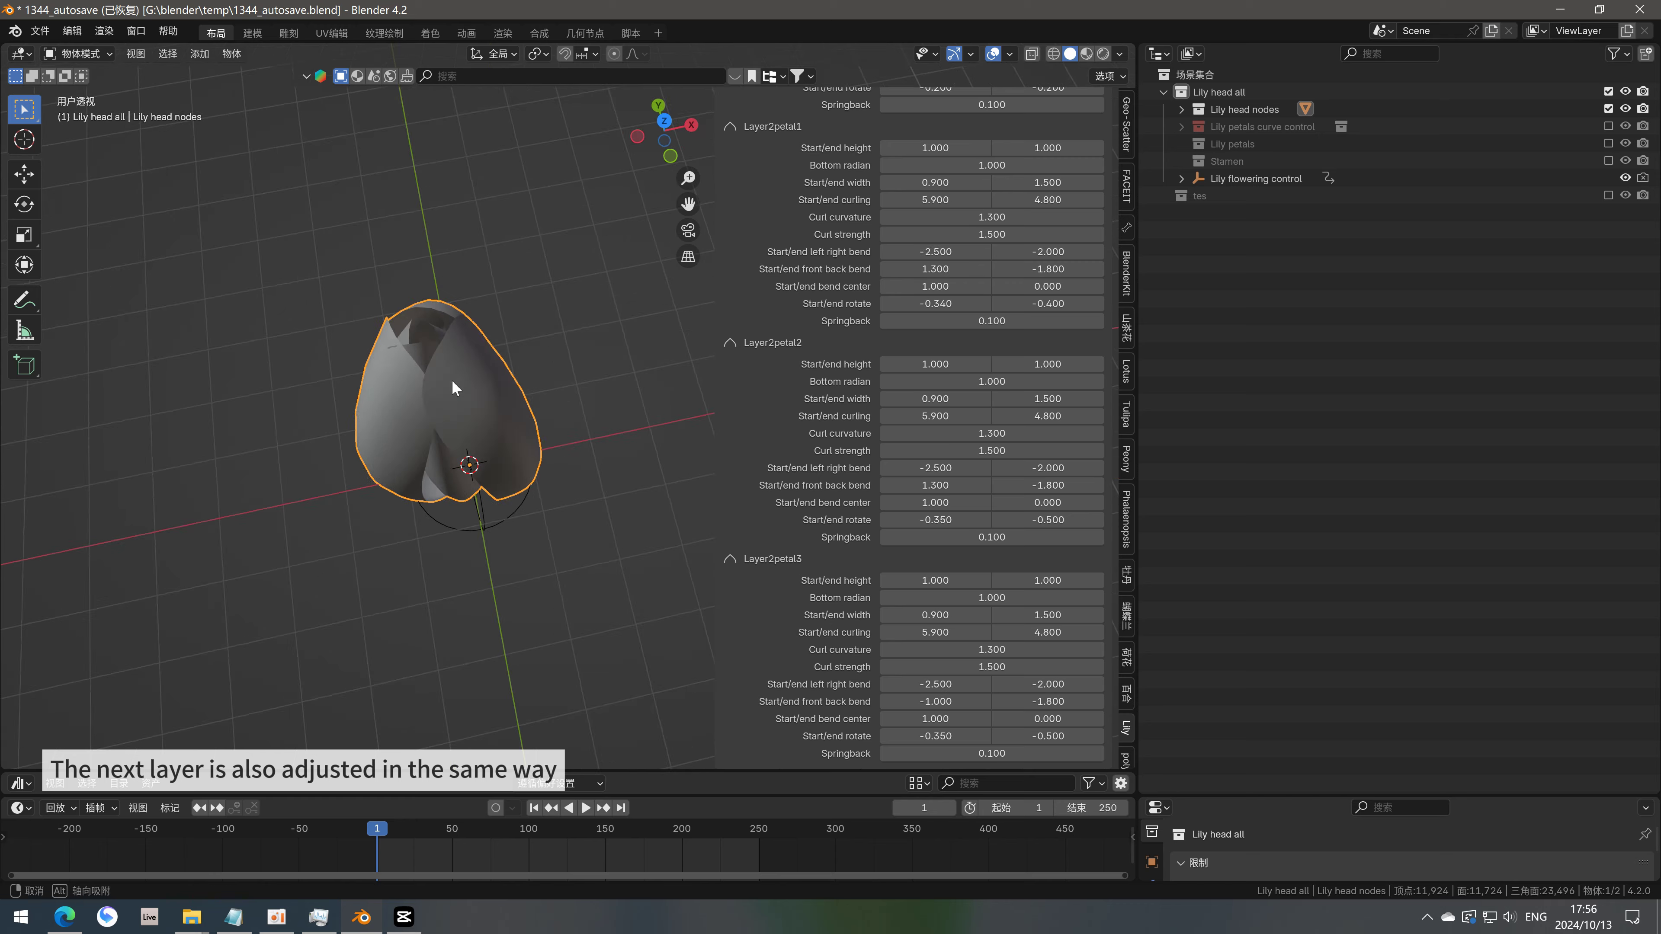
{"action": "mouse_move", "coordinate": [452, 379]}
{"action": "middle_mouse_down"}
{"action": "mouse_move", "coordinate": [378, 292]}
{"action": "mouse_move", "coordinate": [496, 446]}
{"action": "mouse_move", "coordinate": [467, 452]}
{"action": "middle_mouse_up"}
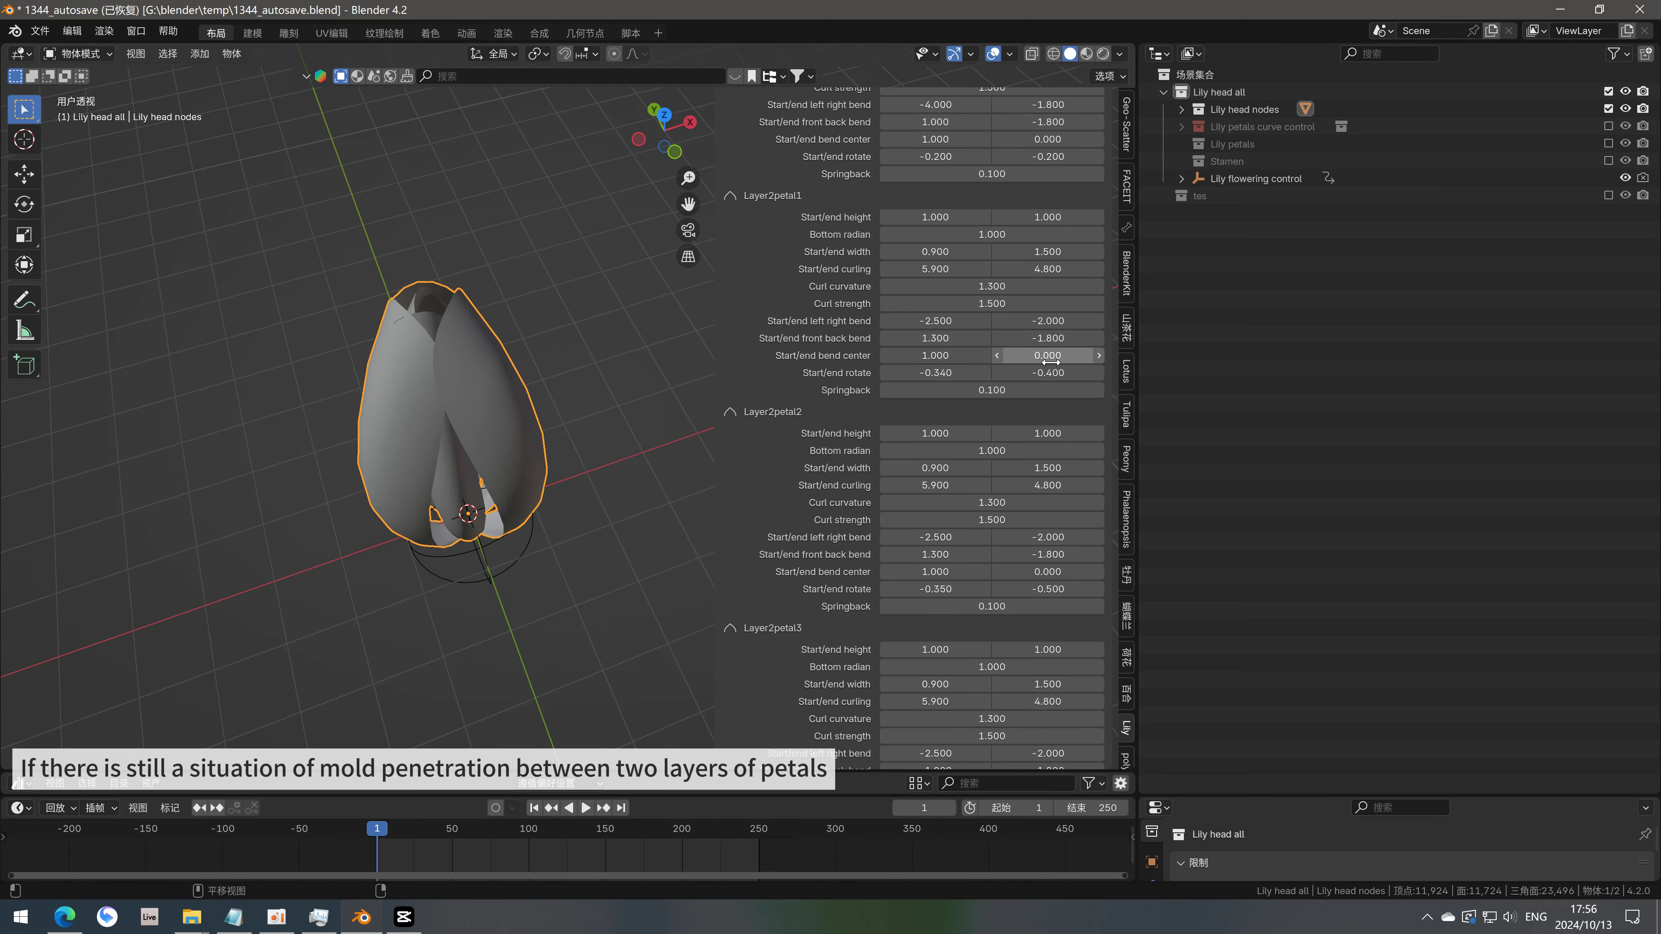
{"action": "scroll", "coordinate": [915, 392], "scroll_direction": "up", "scroll_amount": 3}
{"action": "key", "text": "space"}
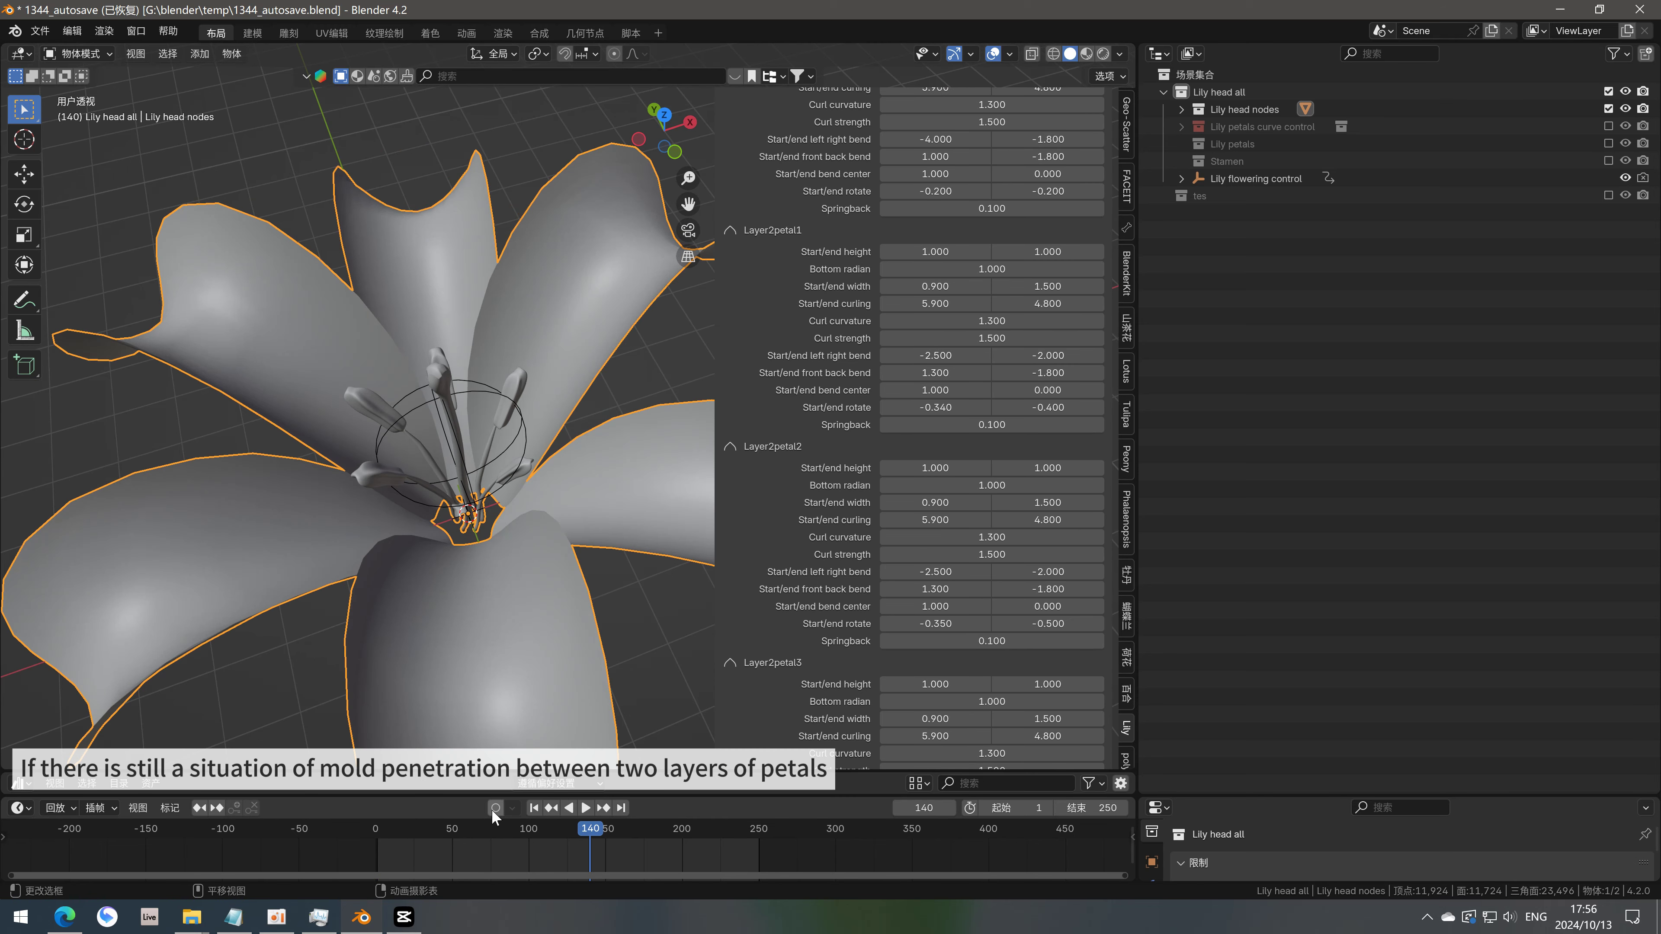
{"action": "key", "text": "Escape"}
{"action": "middle_click_drag", "start_coordinate": [419, 471], "coordinate": [358, 445]}
Set different-layer collision Concave to 0.200, Convex to 0.300, Layer2-for-1 iterations to 40
{"action": "scroll", "coordinate": [881, 510], "scroll_direction": "down", "scroll_amount": 12}
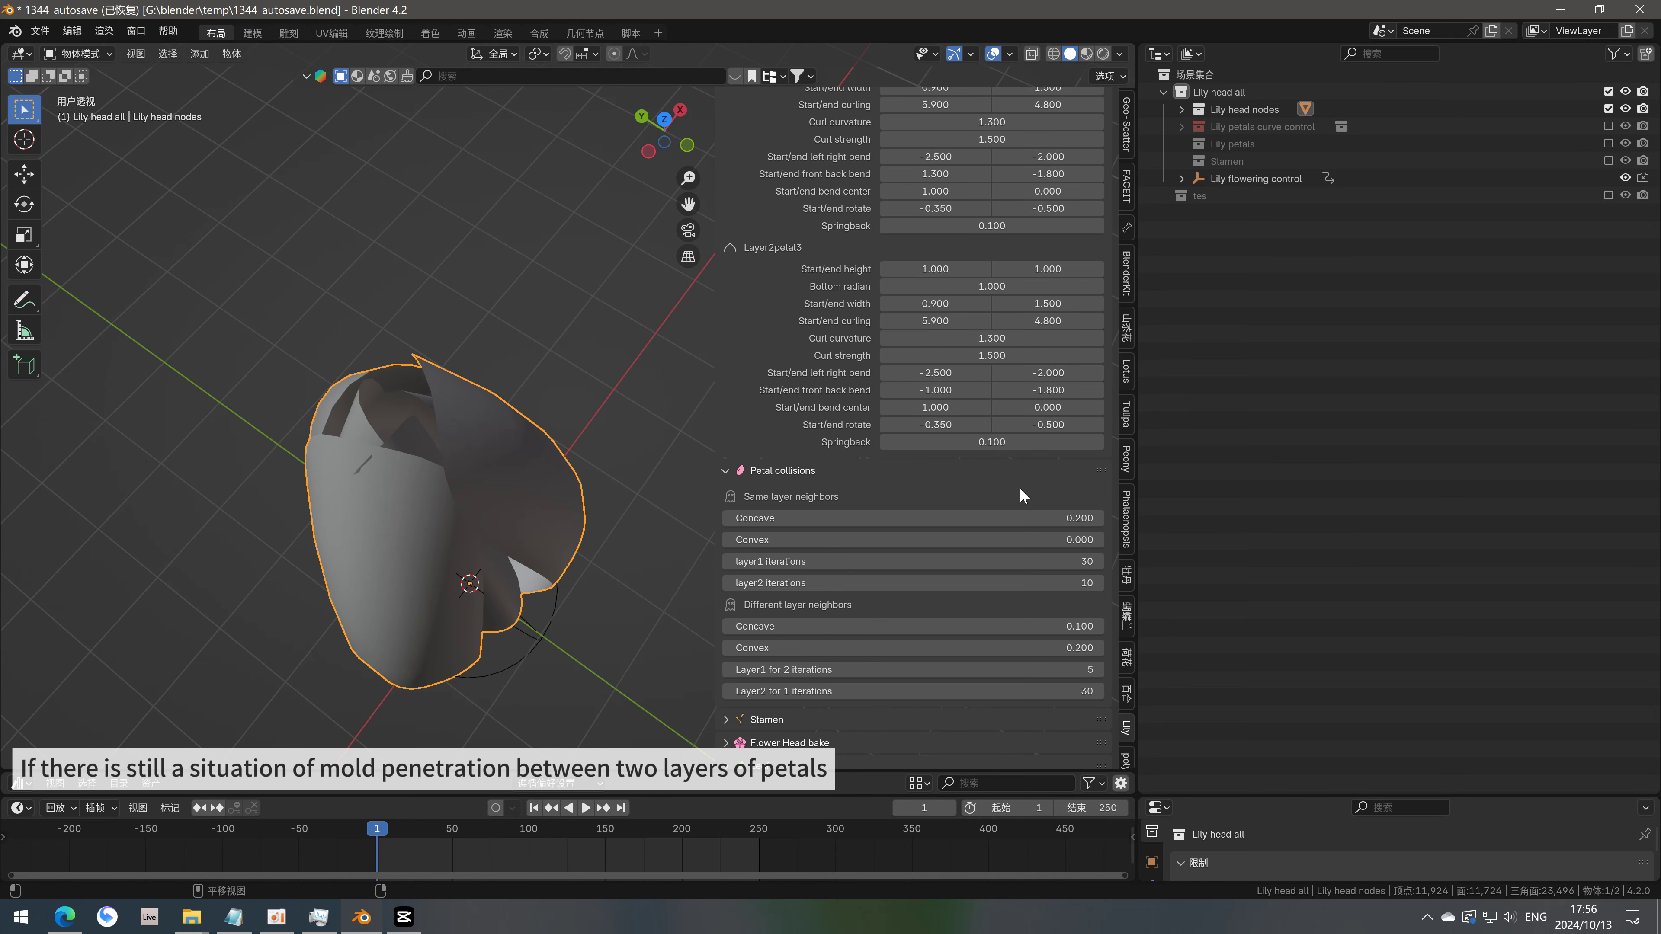
{"action": "scroll", "coordinate": [881, 510], "scroll_direction": "down", "scroll_amount": 3}
{"action": "left_click", "coordinate": [1099, 523]}
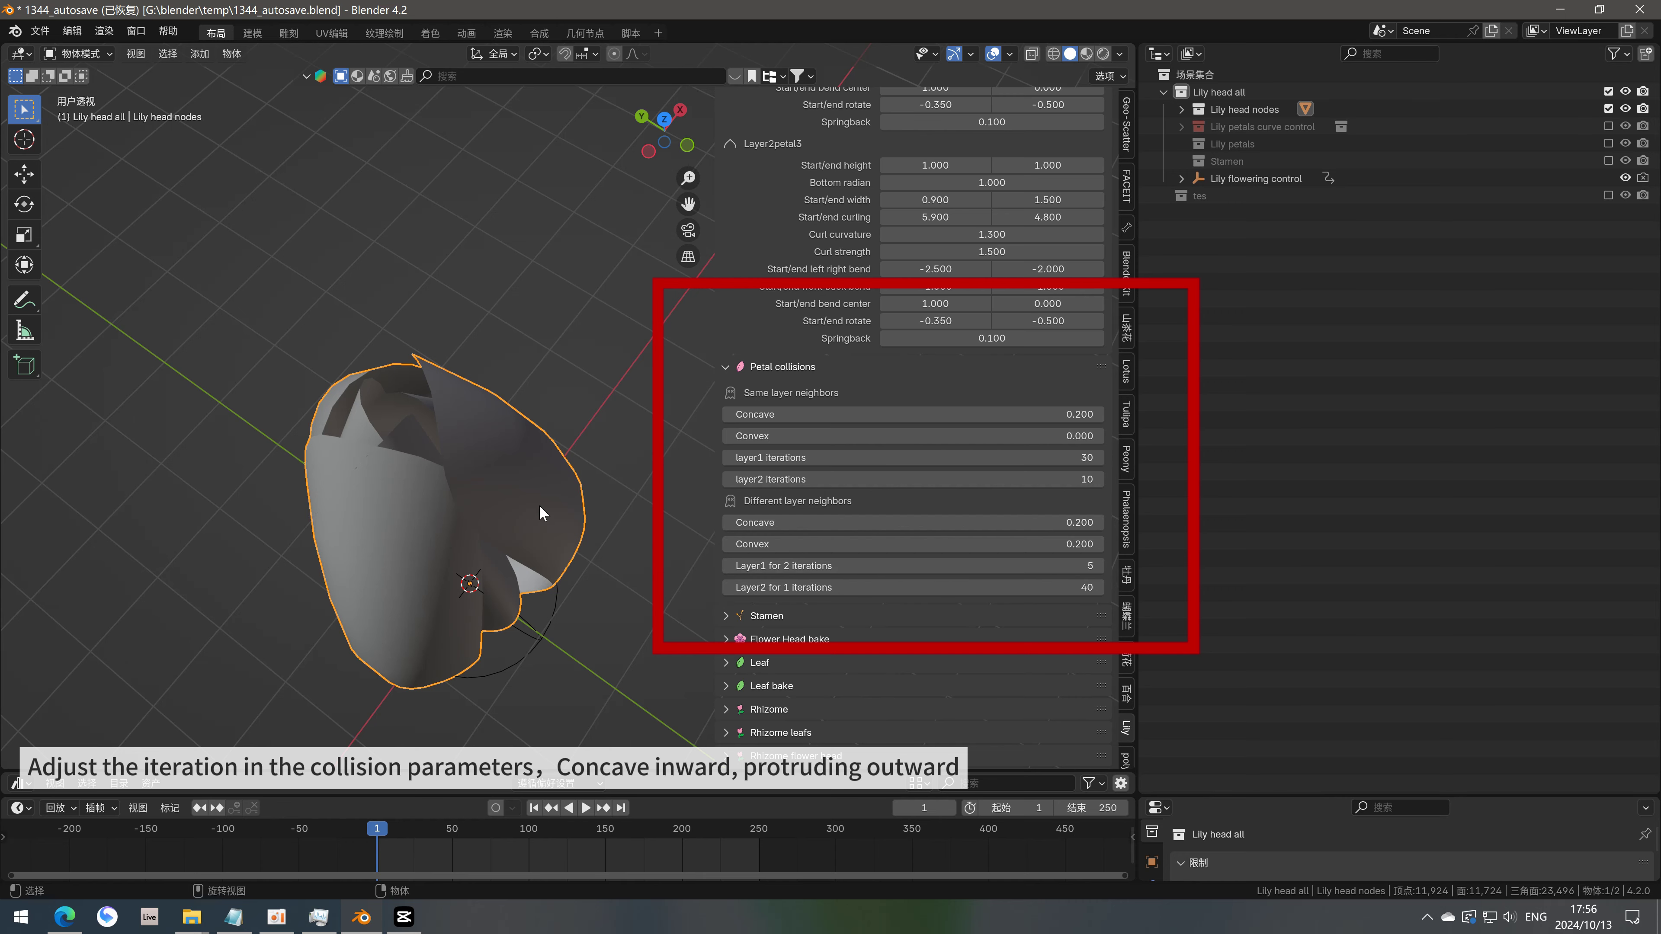
{"action": "middle_click_drag", "start_coordinate": [540, 507], "coordinate": [384, 395]}
{"action": "left_click", "coordinate": [1097, 544]}
{"action": "middle_click_drag", "start_coordinate": [522, 530], "coordinate": [475, 490]}
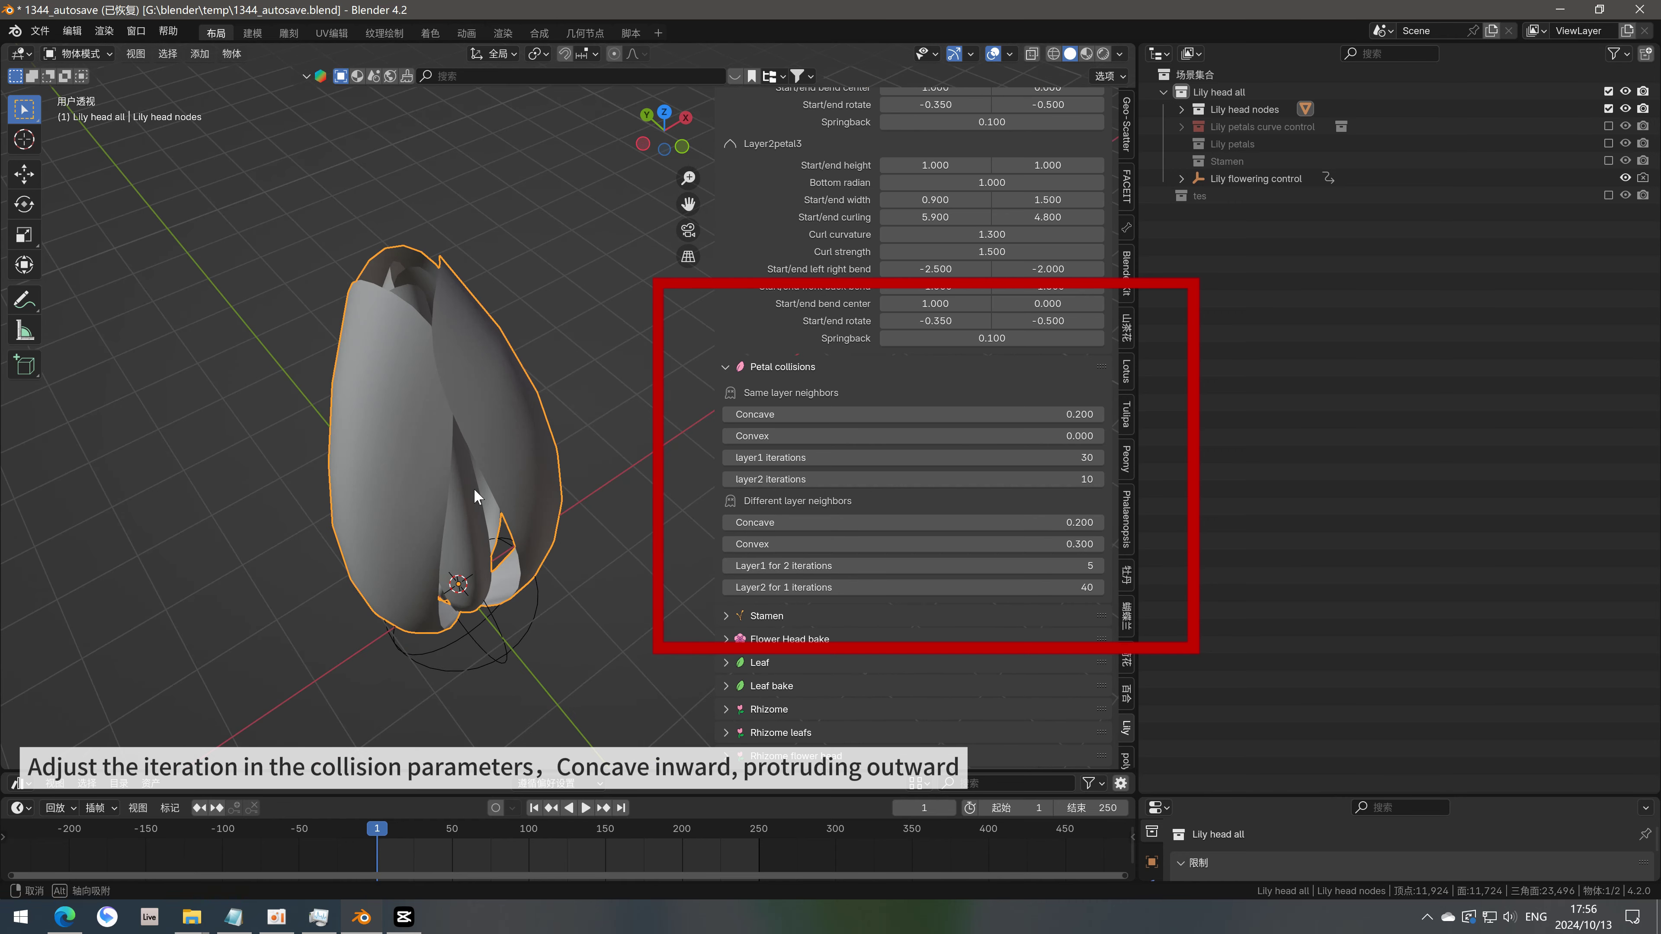
Scrub to frames 194 and 126 to check the bloom from the side
{"action": "left_click_drag", "start_coordinate": [374, 828], "coordinate": [673, 828]}
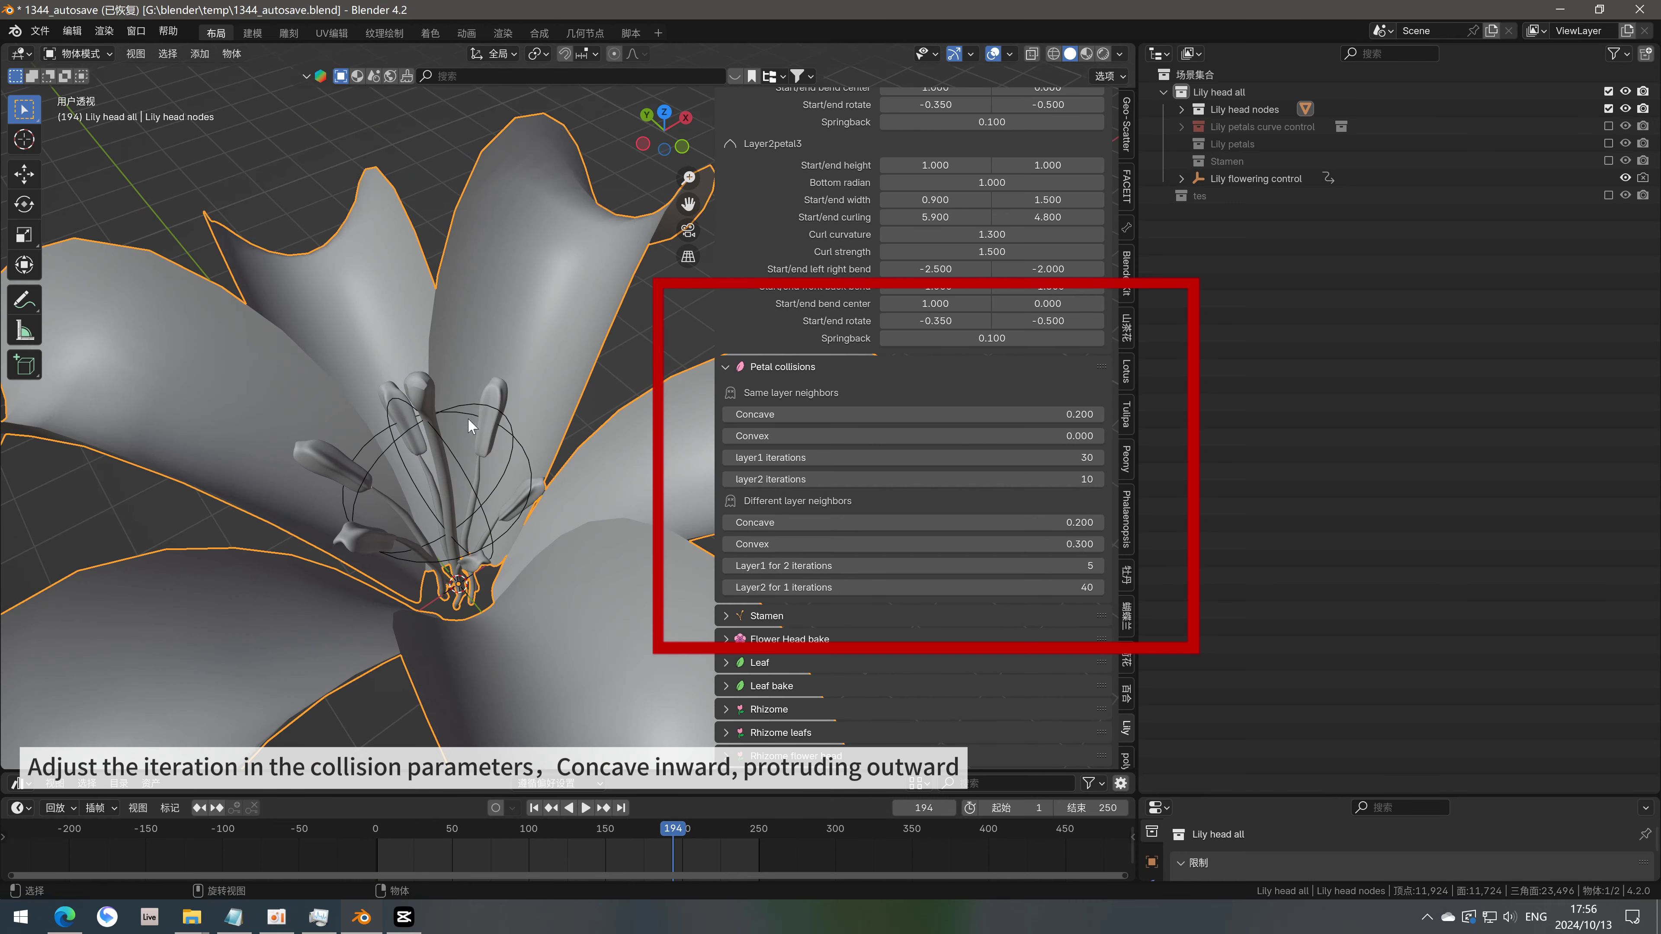
{"action": "middle_click_drag", "start_coordinate": [491, 484], "coordinate": [415, 498], "text": "shift"}
{"action": "middle_click_drag", "start_coordinate": [521, 579], "coordinate": [497, 536]}
{"action": "left_click_drag", "start_coordinate": [391, 863], "coordinate": [568, 864]}
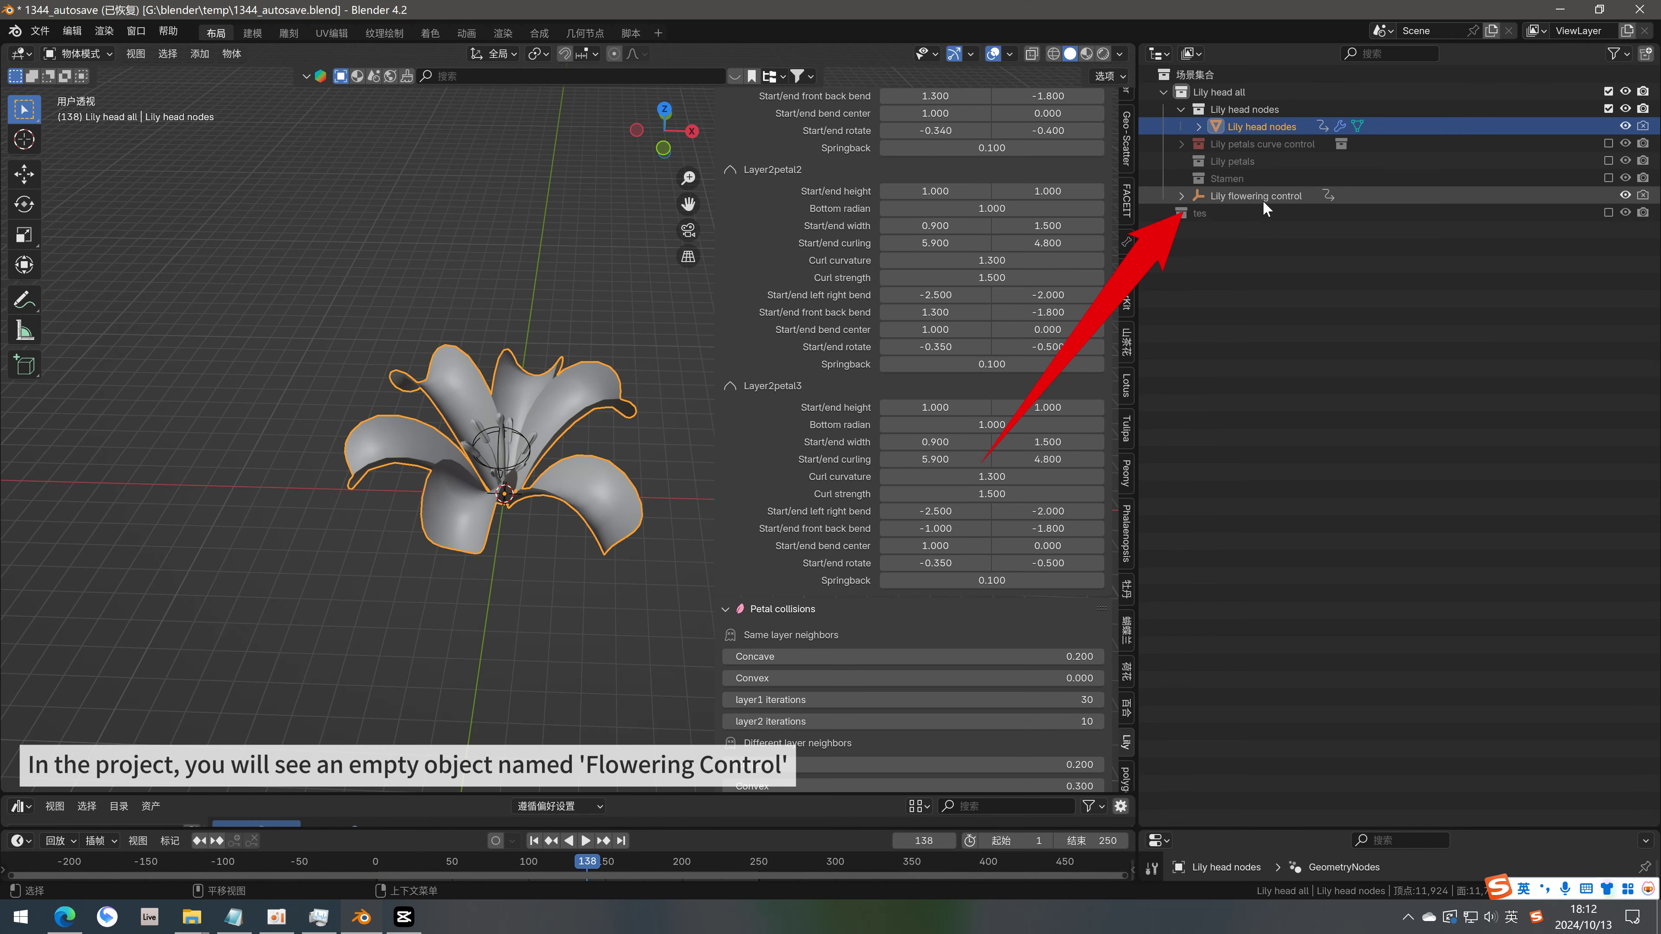
Select the Lily flowering control empty and trial-move it along Z to preview flowering
{"action": "left_click", "coordinate": [1200, 198]}
{"action": "middle_click_drag", "start_coordinate": [612, 445], "coordinate": [620, 459]}
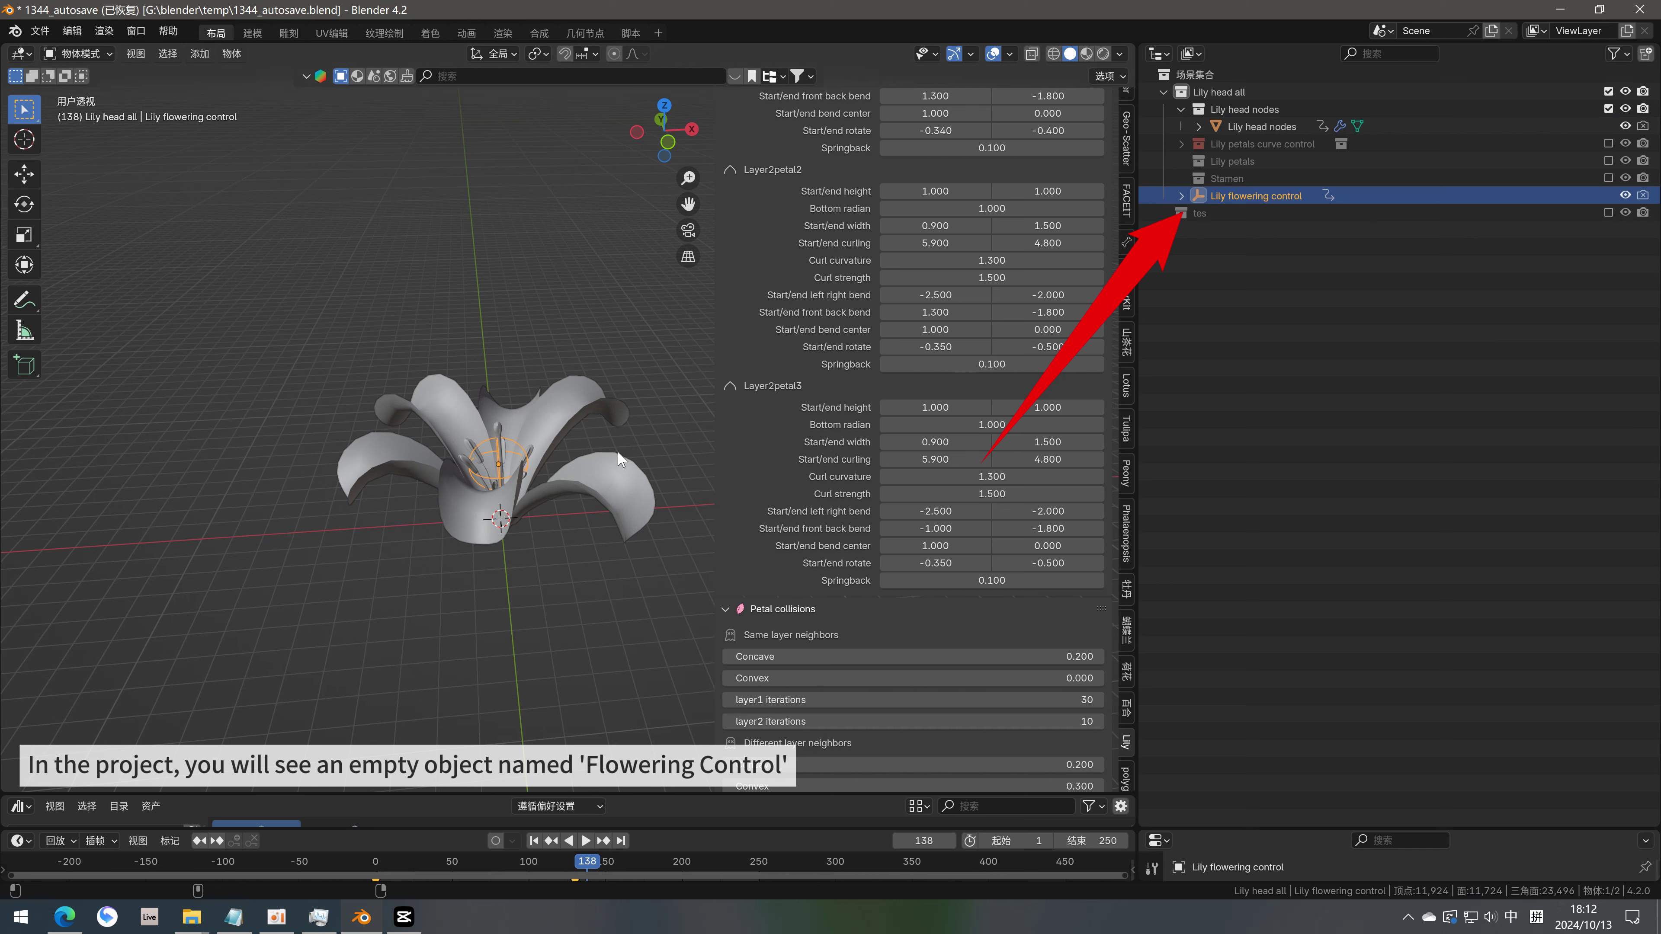
{"action": "key", "text": "g"}
{"action": "key", "text": "z"}
{"action": "left_click", "coordinate": [606, 434]}
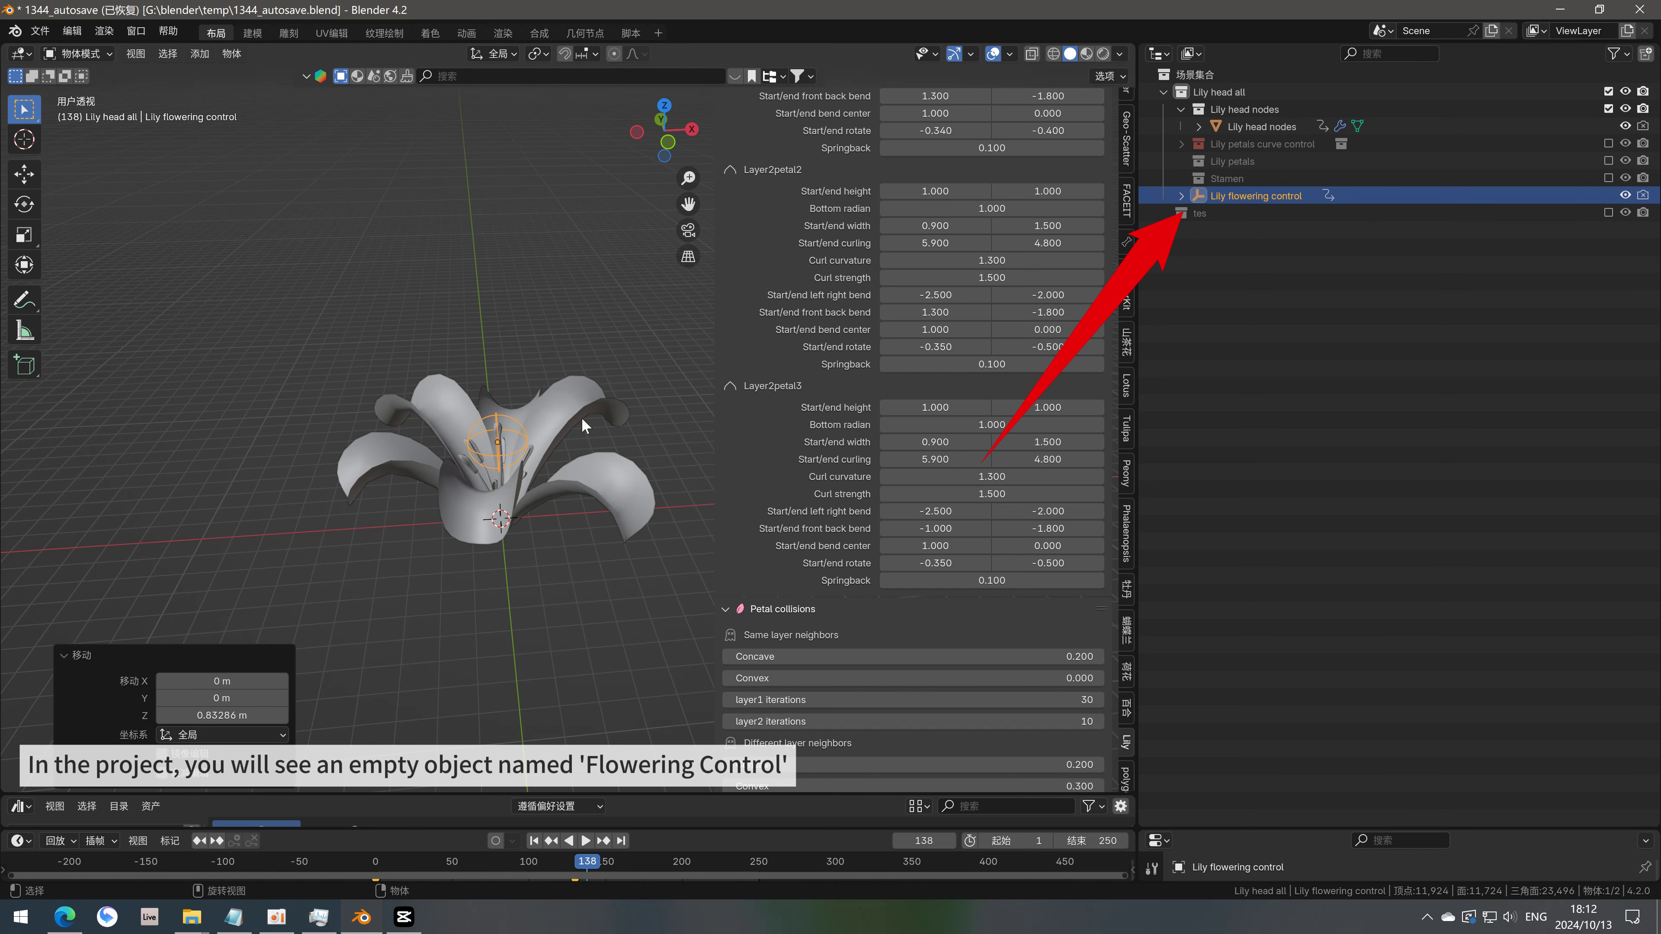
{"action": "key", "text": "g"}
{"action": "key", "text": "z"}
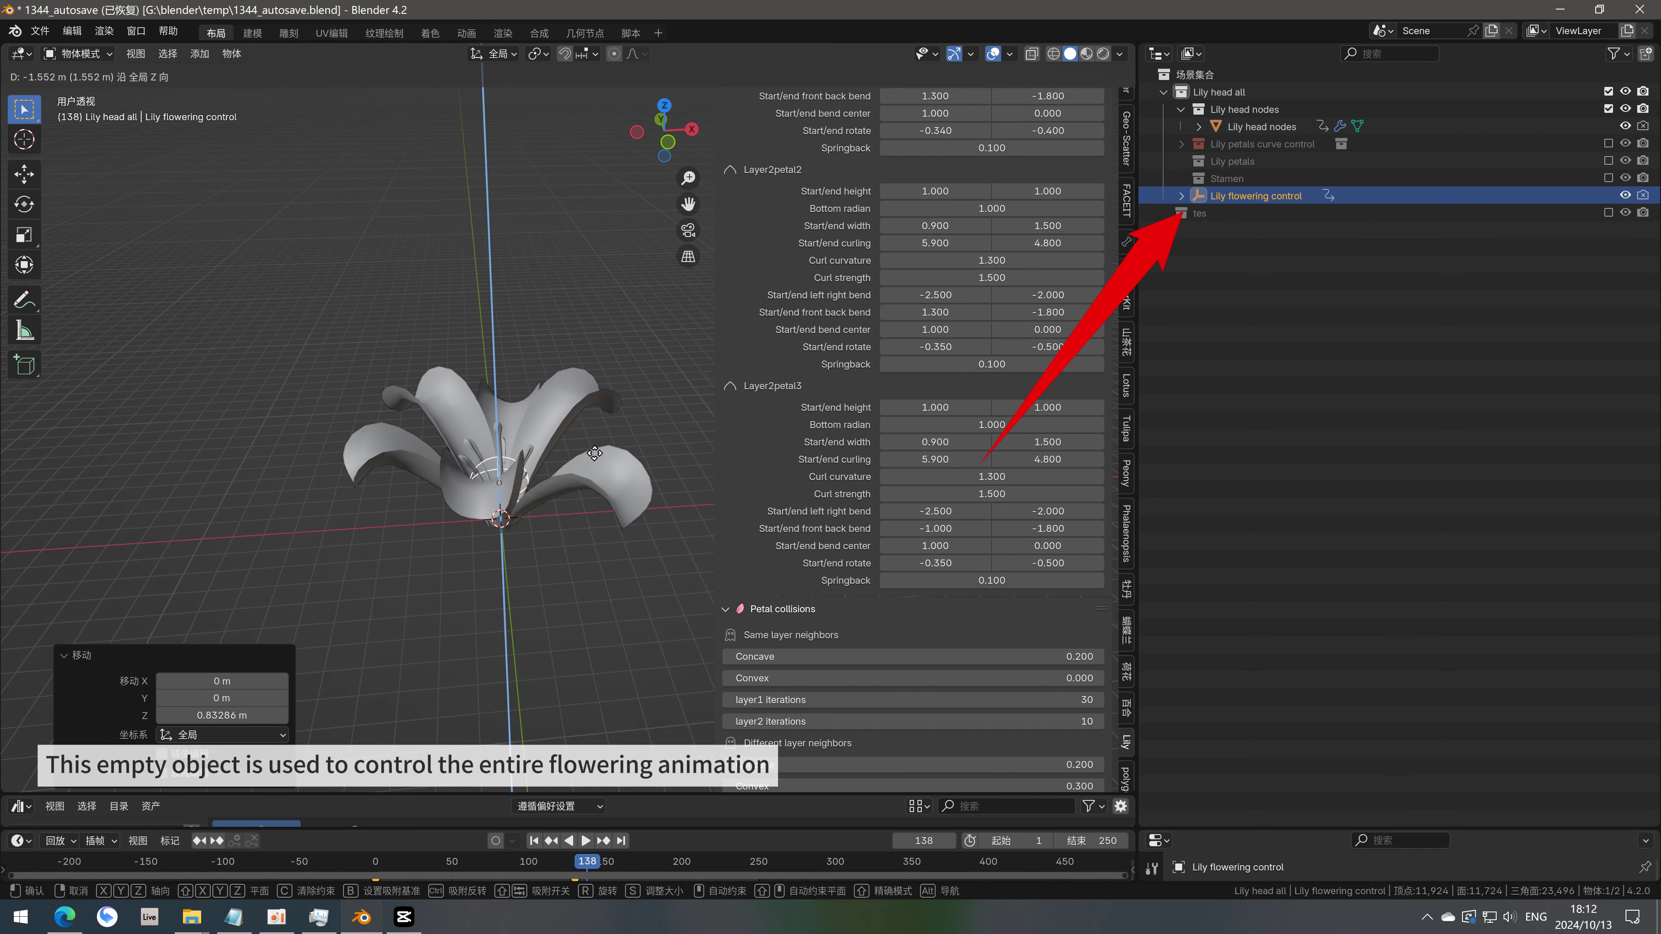
Cancel the trial move, enlarge the lower editors and close the asset library area
{"action": "right_click", "coordinate": [606, 520]}
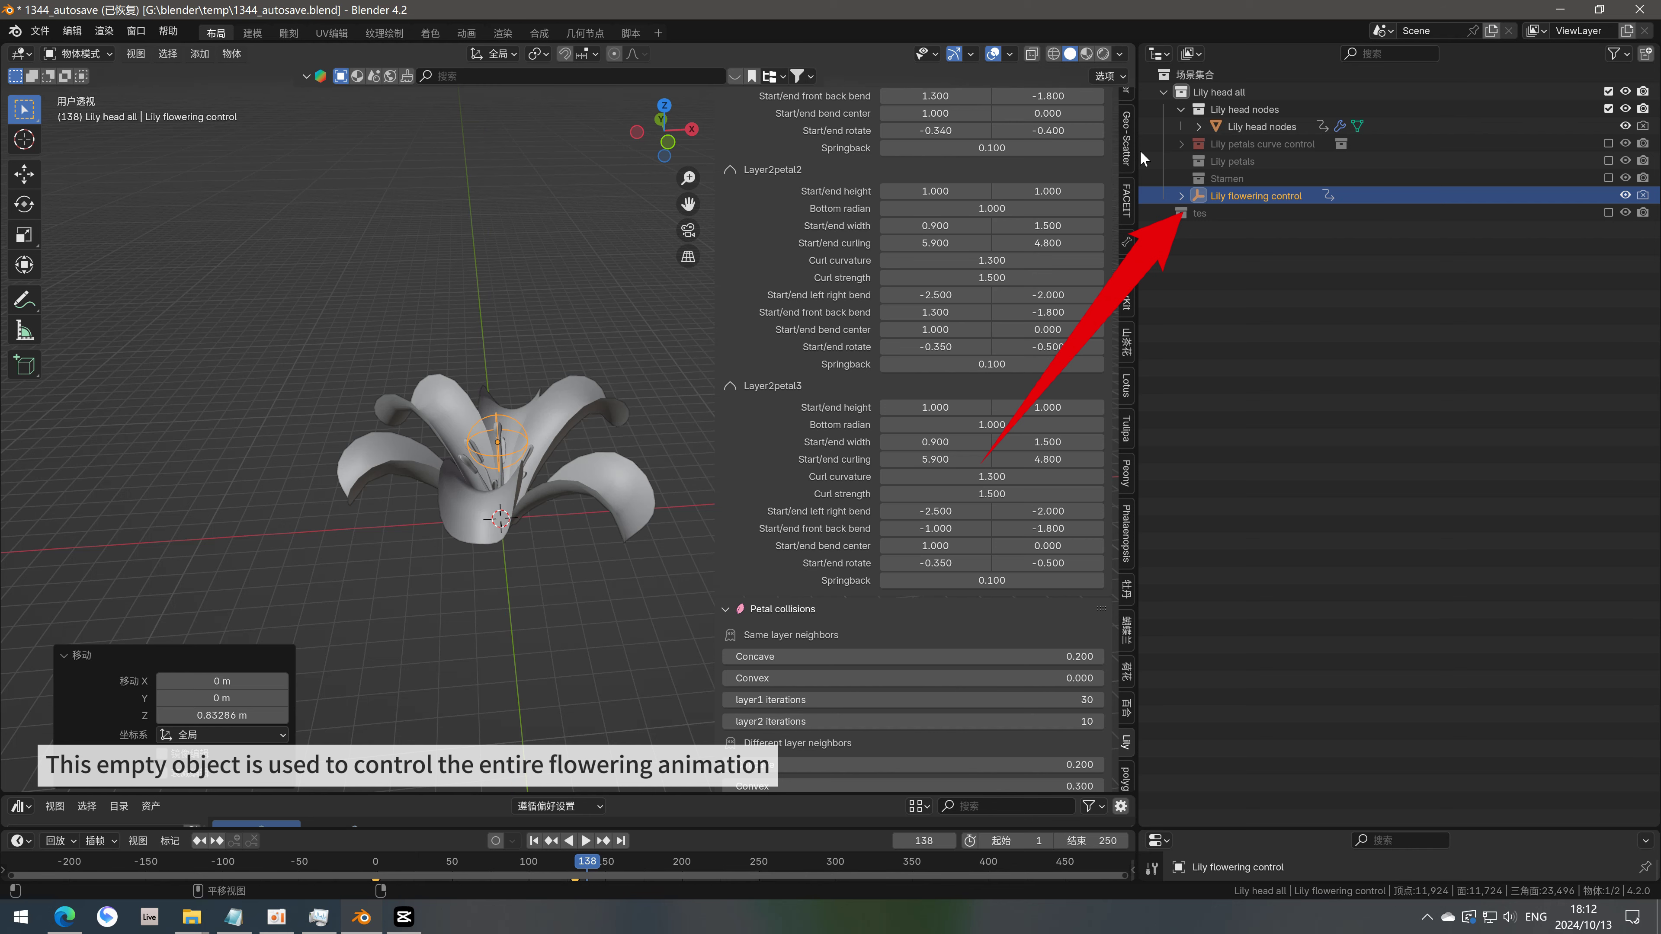
{"action": "left_click_drag", "start_coordinate": [868, 792], "coordinate": [868, 599]}
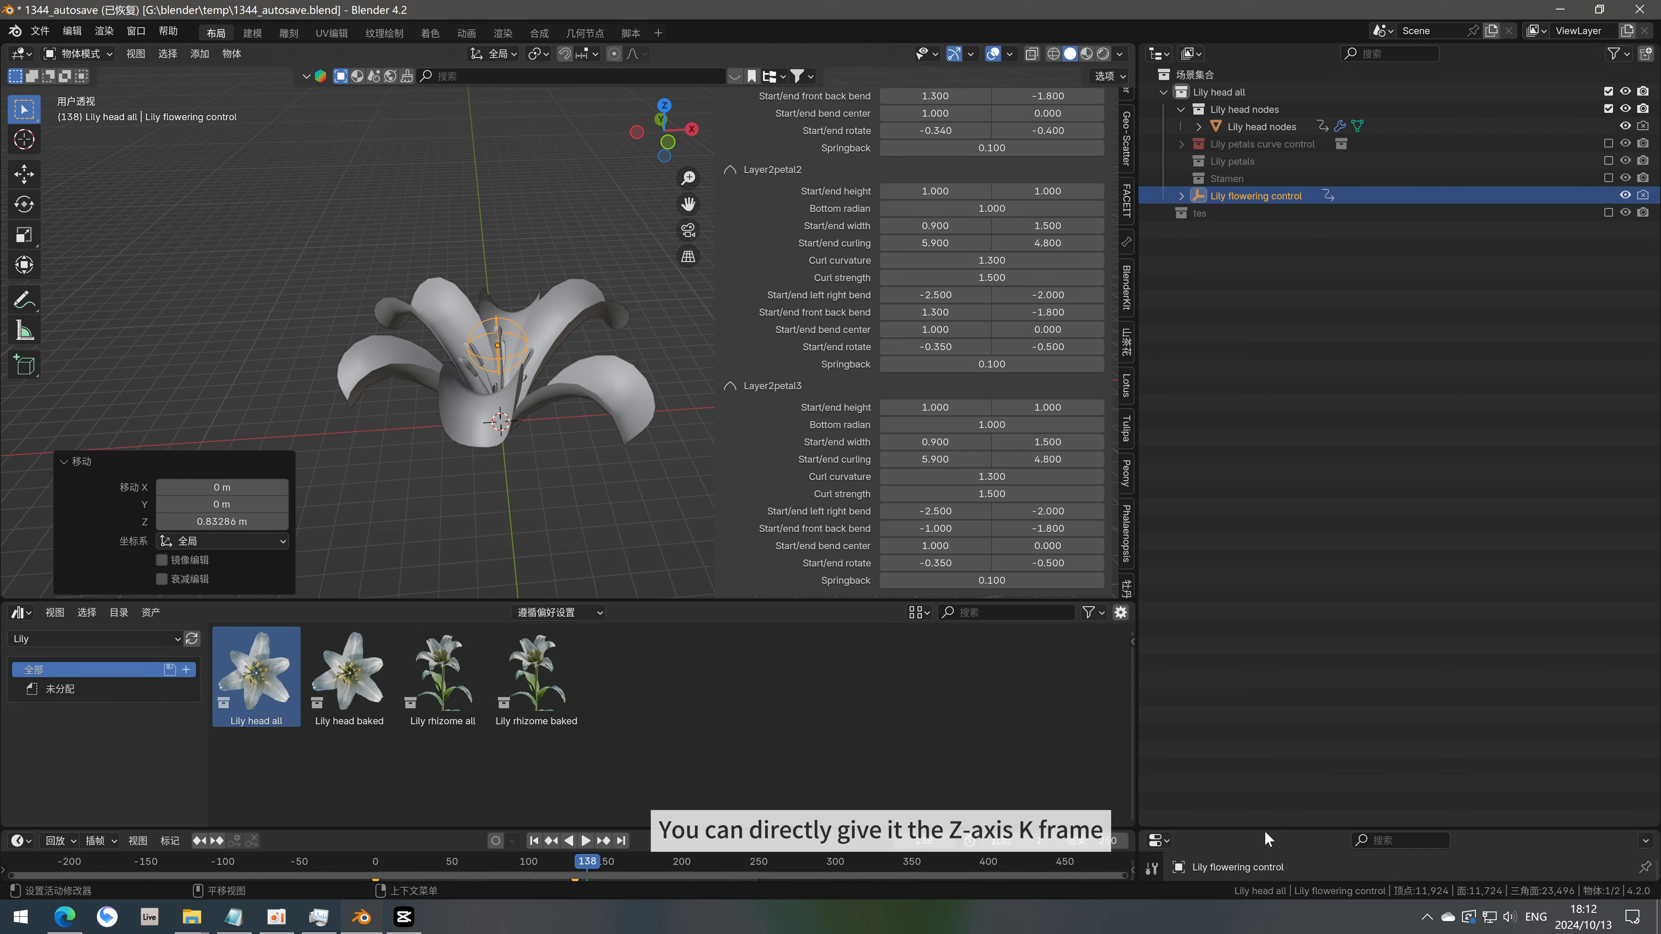
{"action": "left_click_drag", "start_coordinate": [1266, 832], "coordinate": [1267, 654]}
{"action": "right_click", "coordinate": [628, 611]}
{"action": "left_click", "coordinate": [656, 752]}
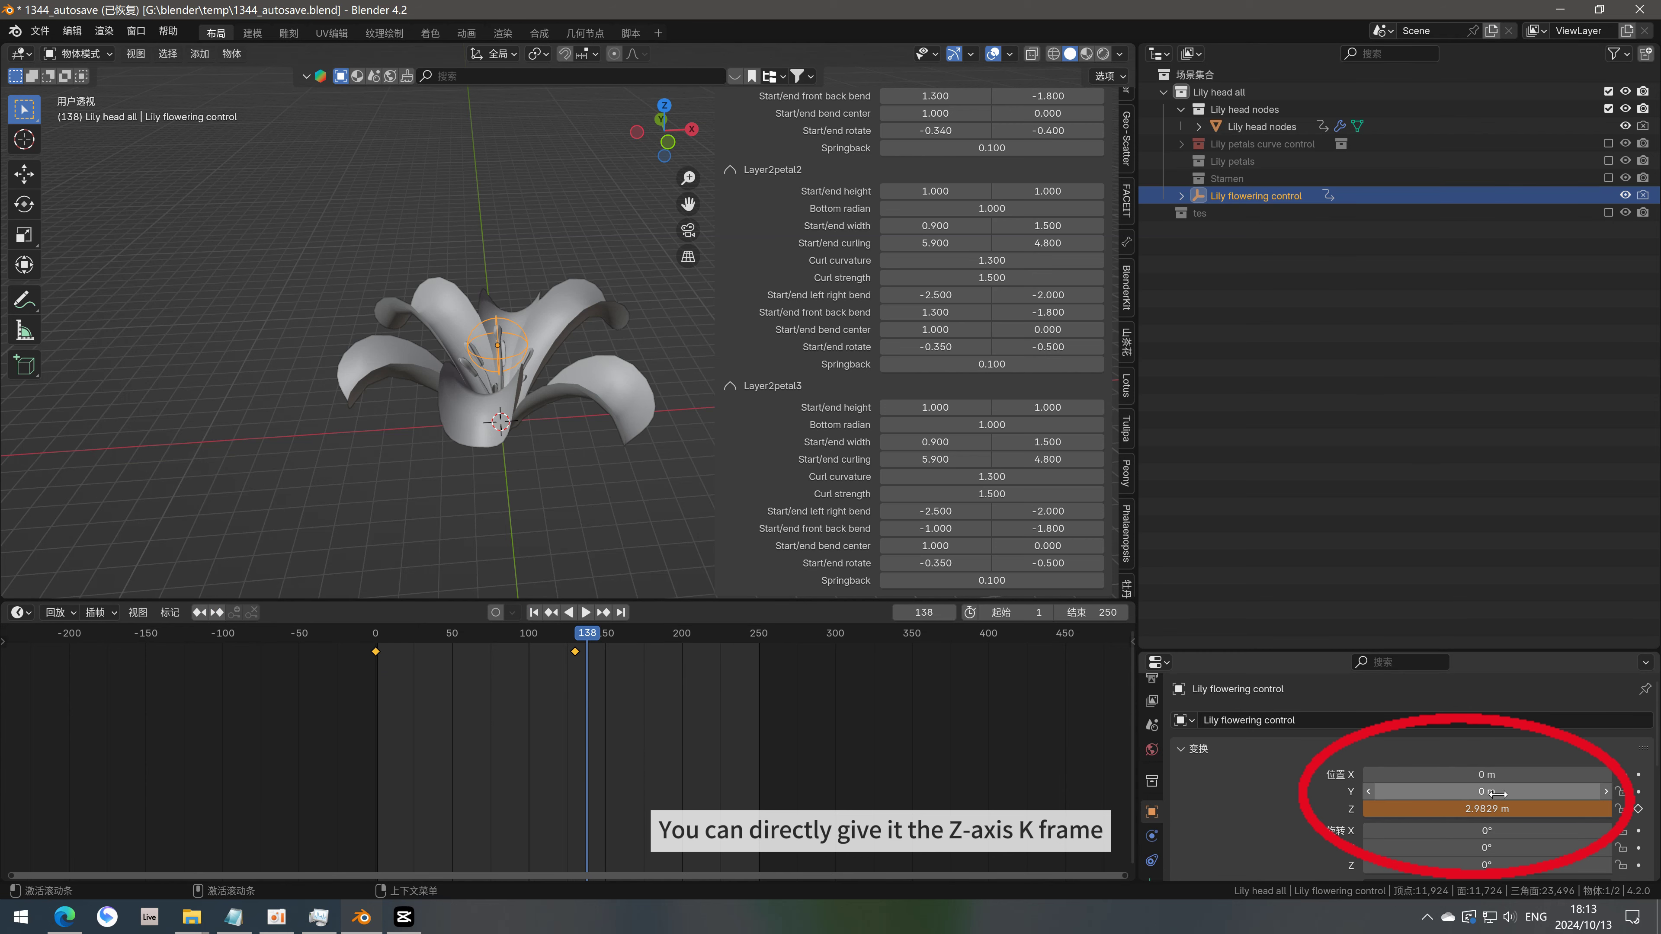
Scrub the flowering control's keyframed Location Z to 2.9829 m
{"action": "mouse_move", "coordinate": [1497, 809]}
{"action": "left_mouse_down"}
{"action": "mouse_move", "coordinate": [1439, 809]}
{"action": "mouse_move", "coordinate": [1530, 808]}
{"action": "left_mouse_up"}
{"action": "middle_click_drag", "start_coordinate": [699, 409], "coordinate": [661, 379]}
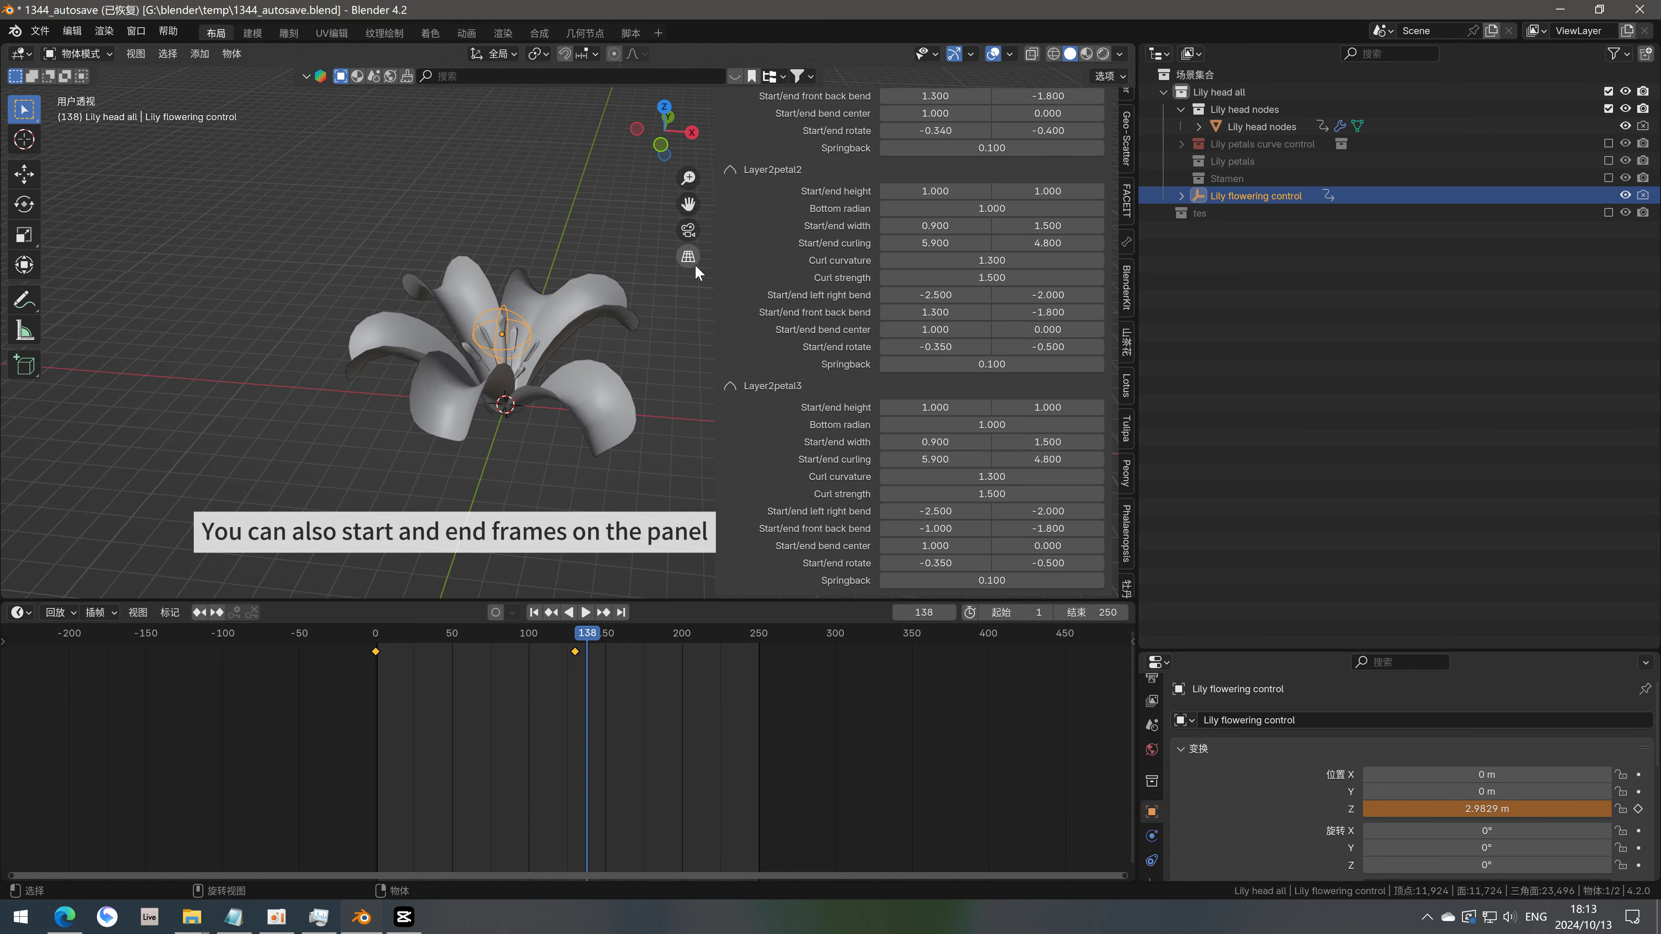
{"action": "scroll", "coordinate": [829, 243], "scroll_direction": "up", "scroll_amount": 5}
Collapse Petal settings, expand Flower Head bake and preview blooming at the keyframe
{"action": "scroll", "coordinate": [830, 243], "scroll_direction": "up", "scroll_amount": 5}
{"action": "left_click", "coordinate": [725, 101]}
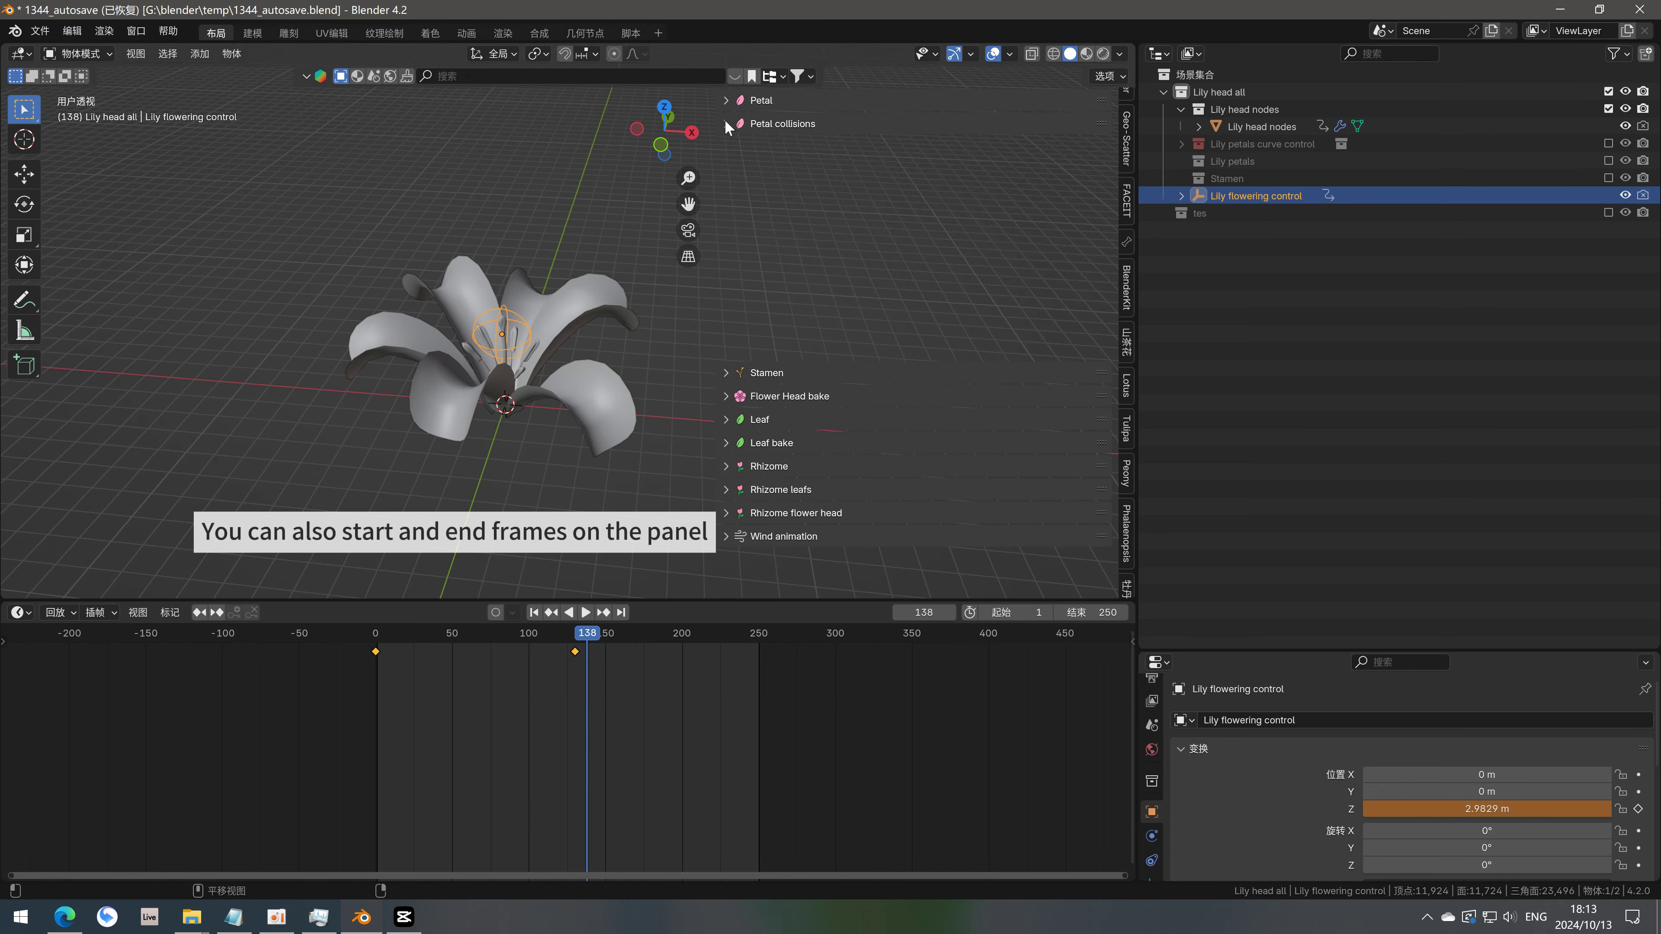
{"action": "left_click", "coordinate": [725, 170]}
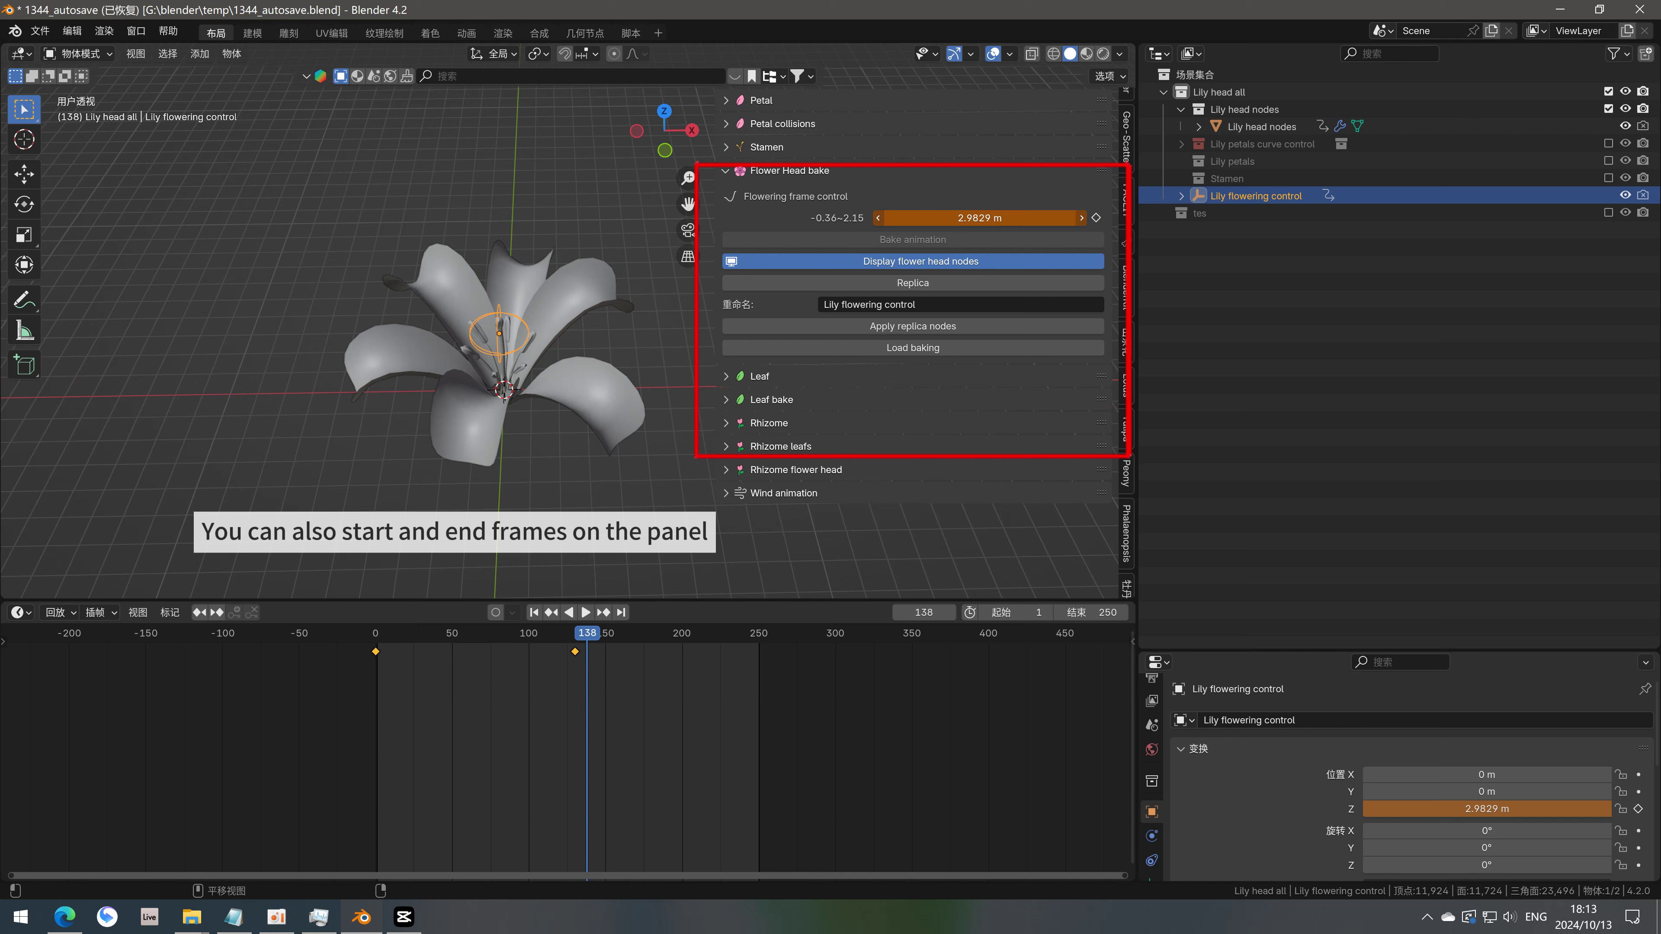
{"action": "left_click_drag", "start_coordinate": [979, 217], "coordinate": [983, 278]}
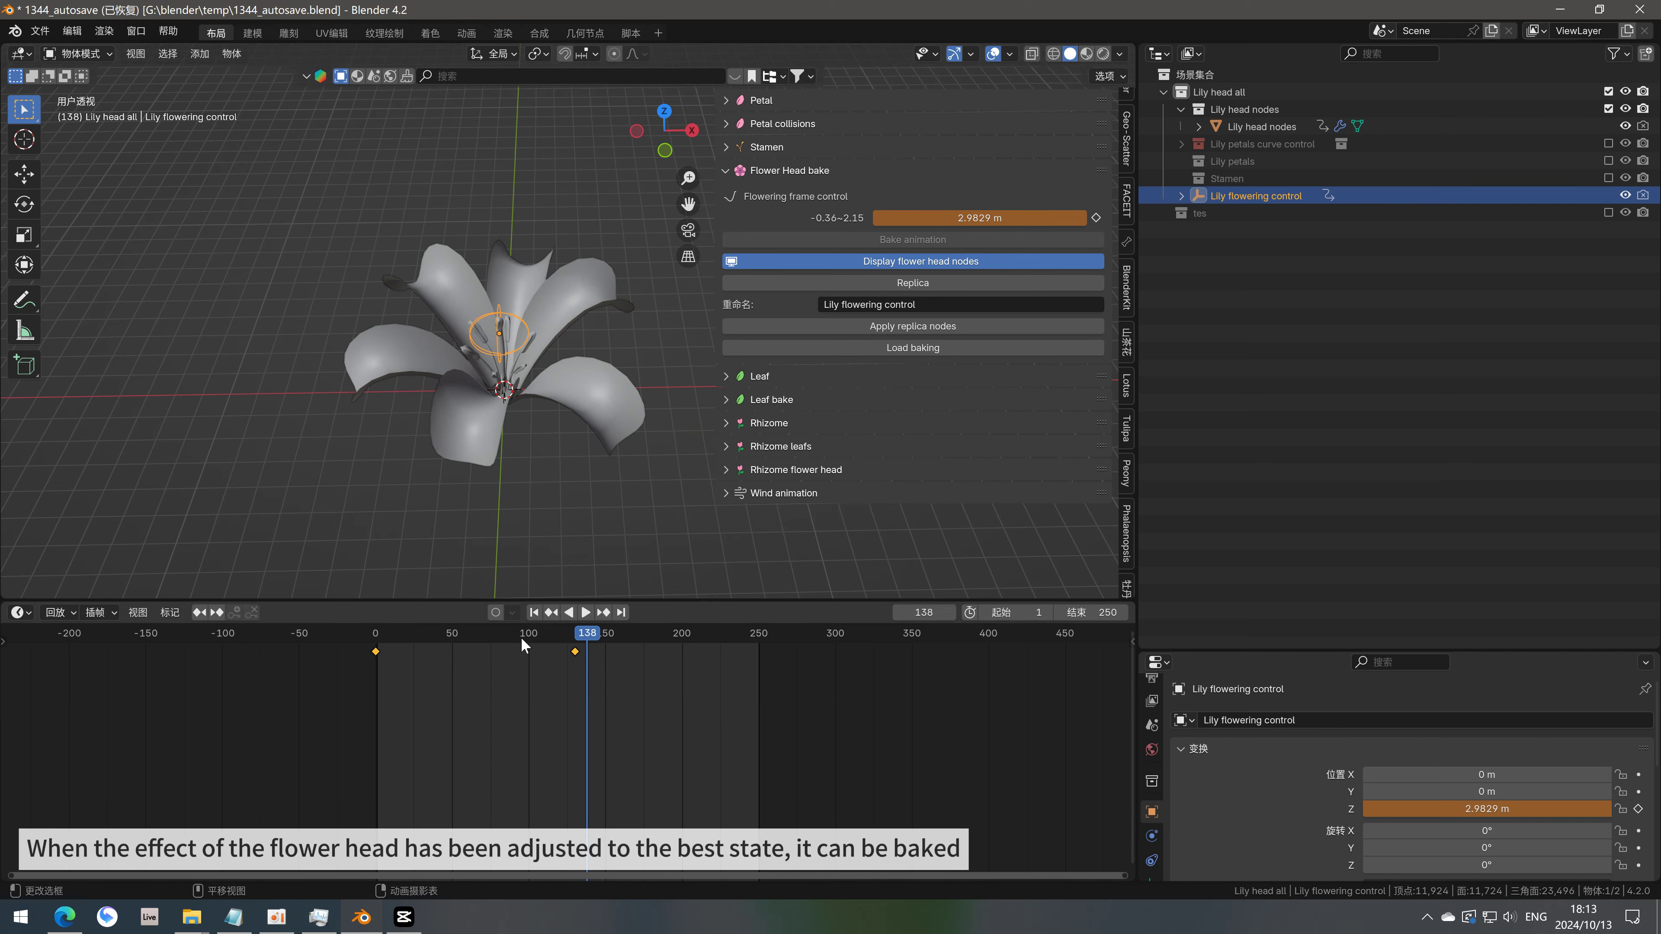
{"action": "key", "text": "shift+Left"}
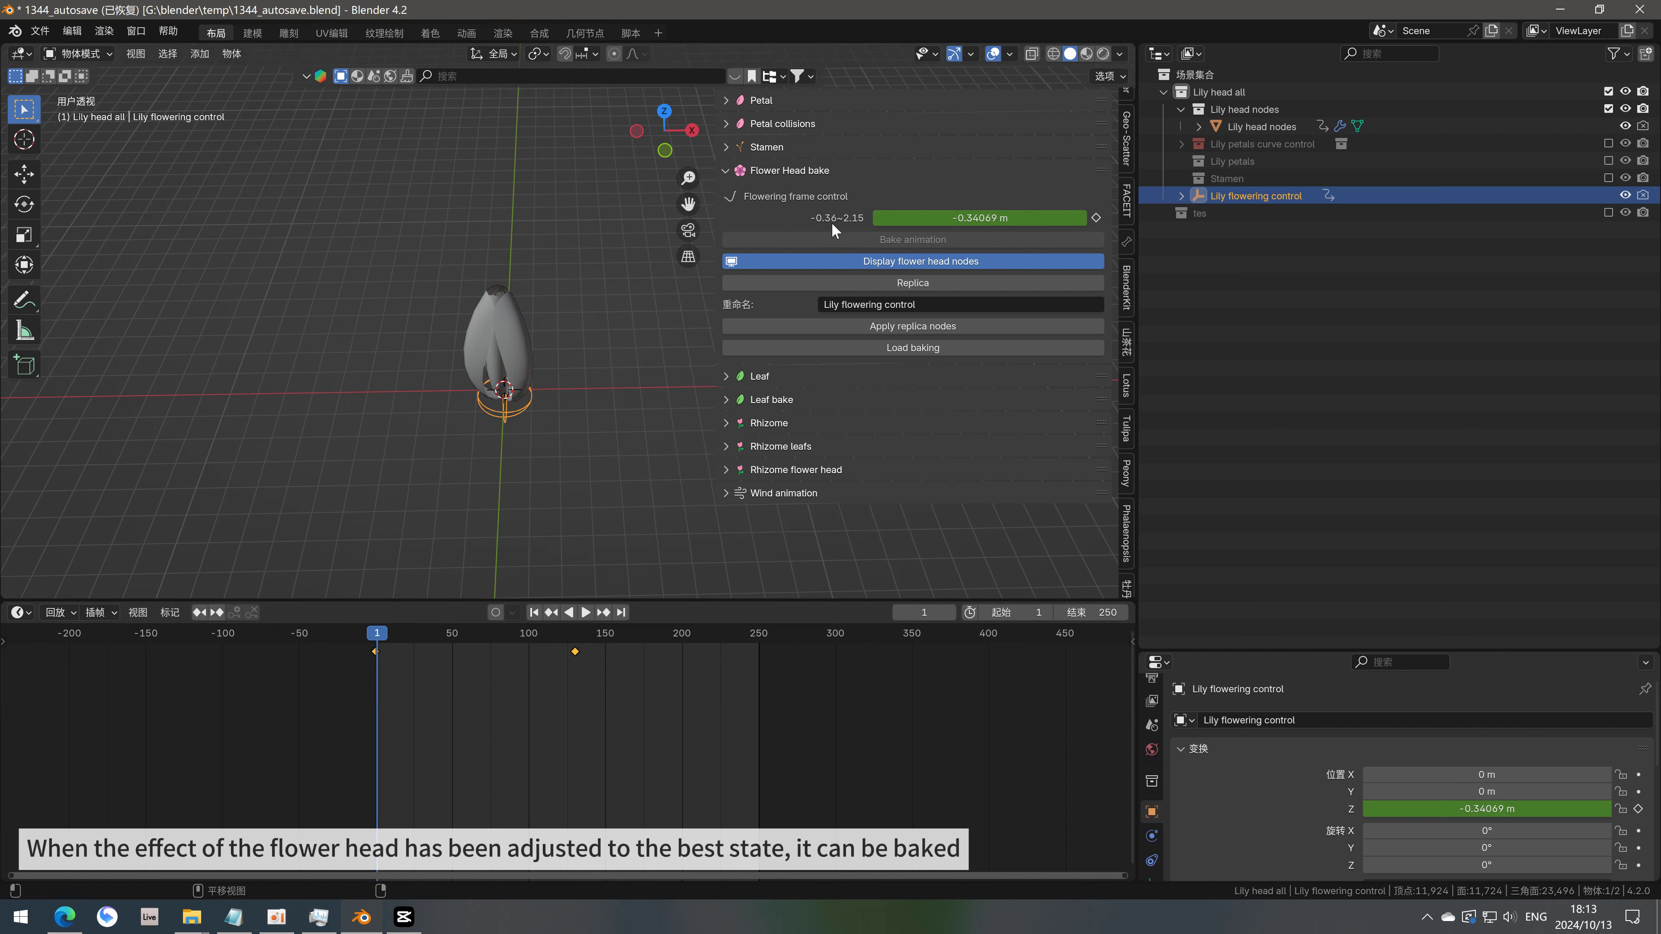
{"action": "left_click", "coordinate": [574, 650]}
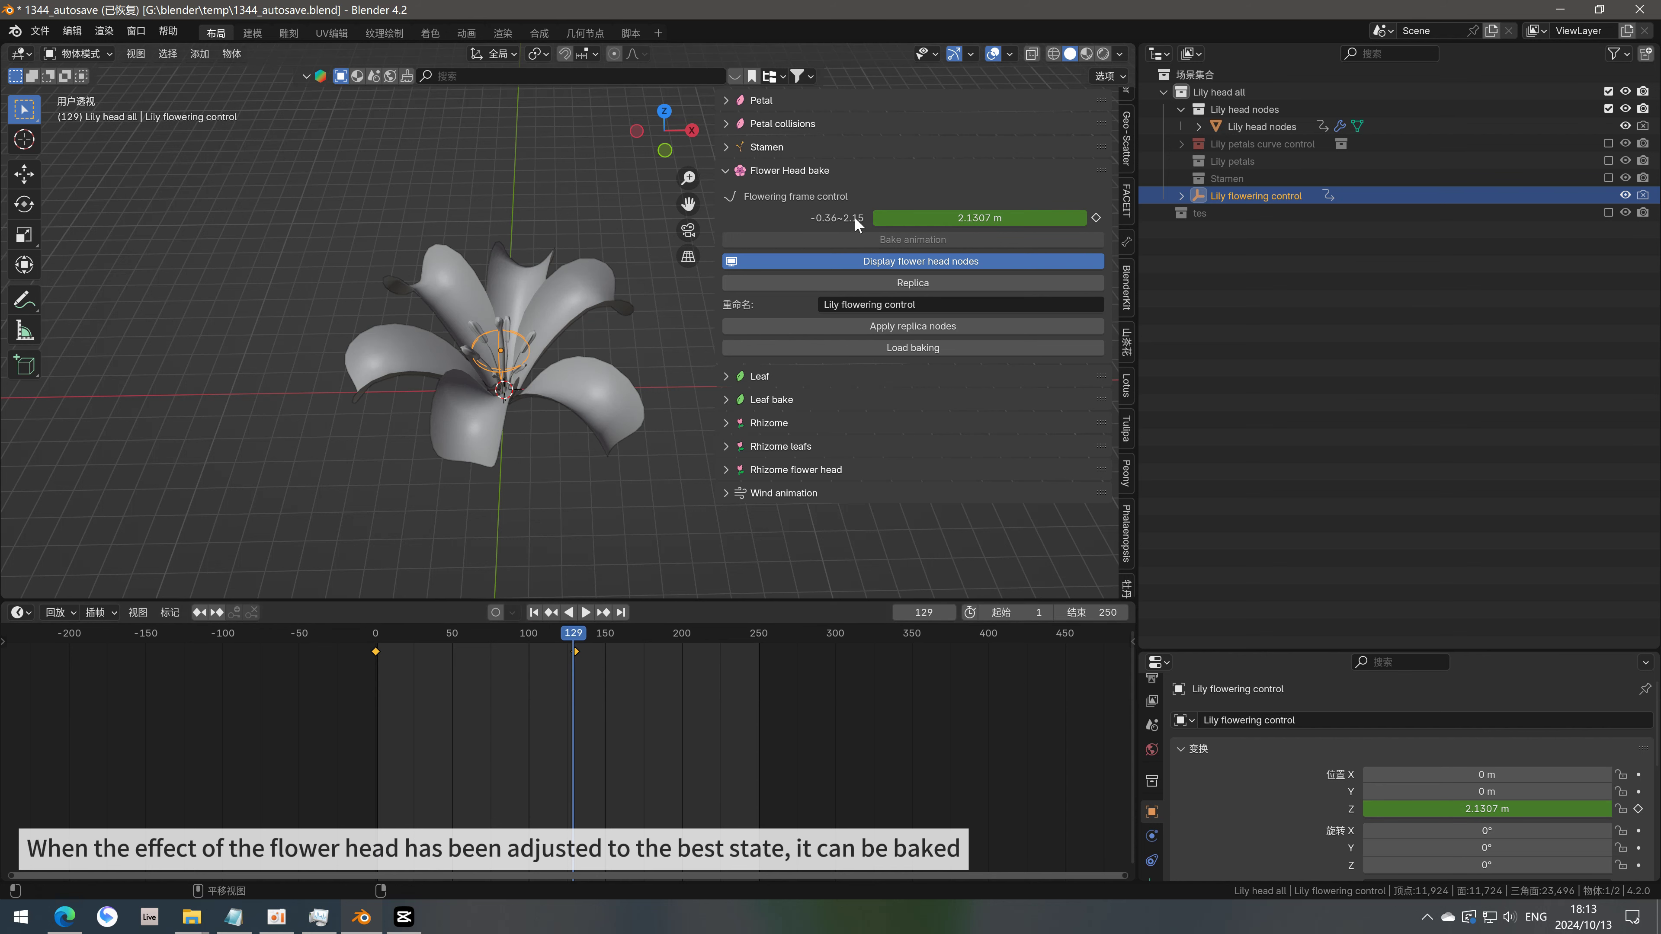
{"action": "middle_click_drag", "start_coordinate": [427, 339], "coordinate": [517, 373]}
Enable Display flower head nodes and start the MDD bake in the Lily folder
{"action": "left_click", "coordinate": [876, 264]}
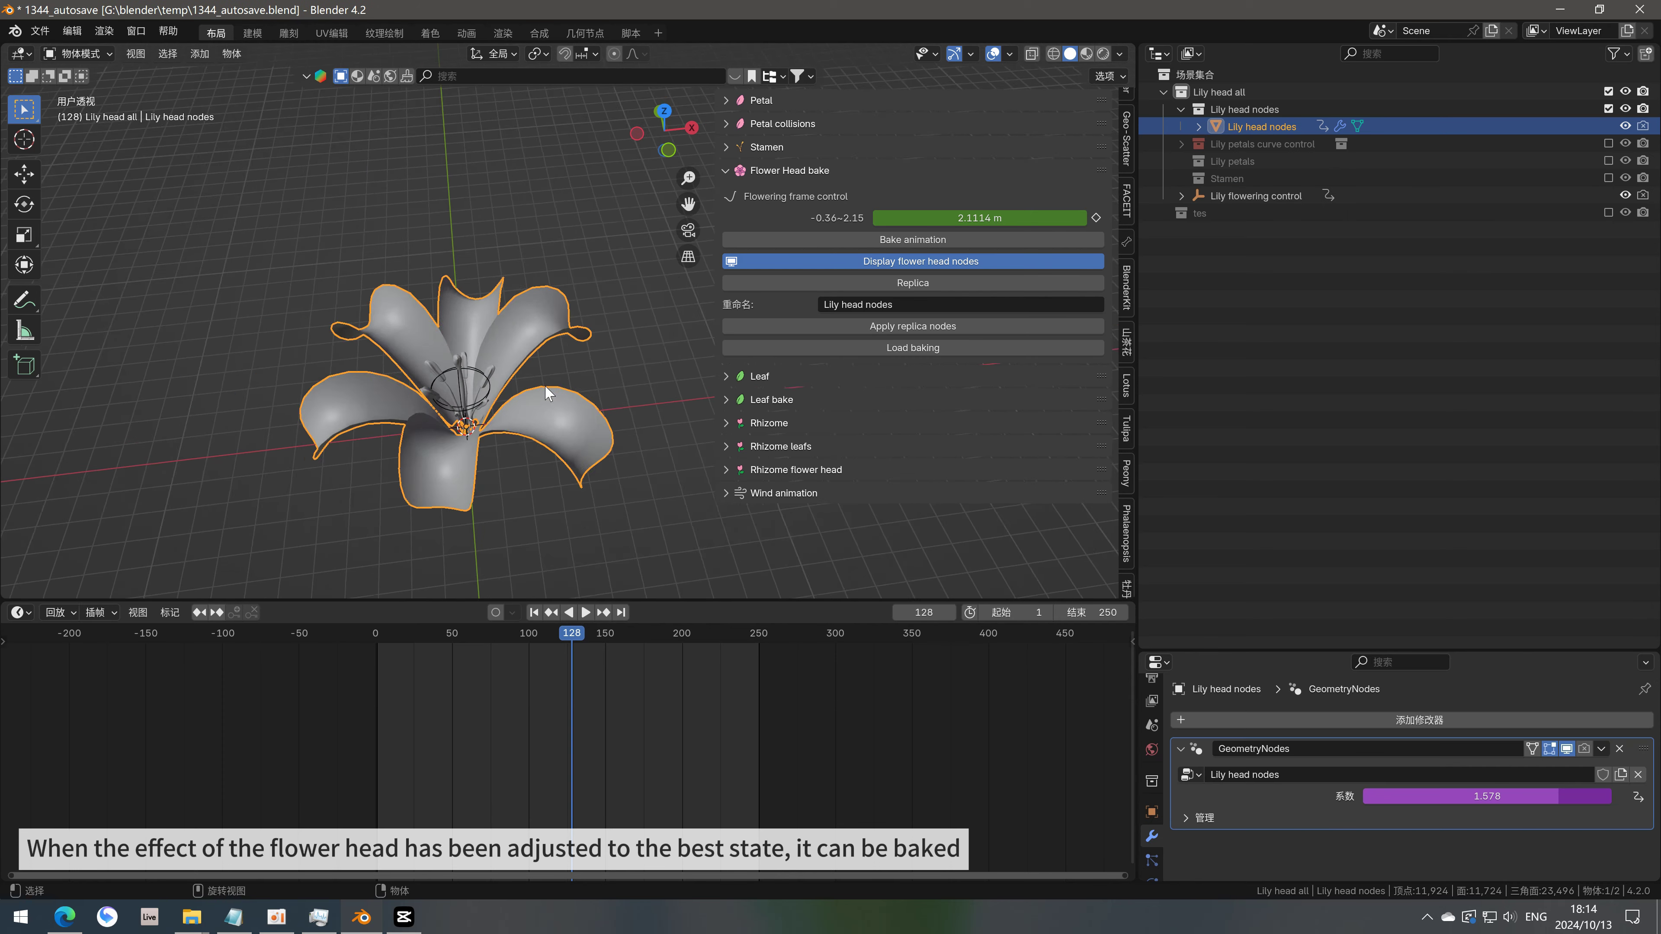
{"action": "left_click_drag", "start_coordinate": [664, 614], "coordinate": [665, 778]}
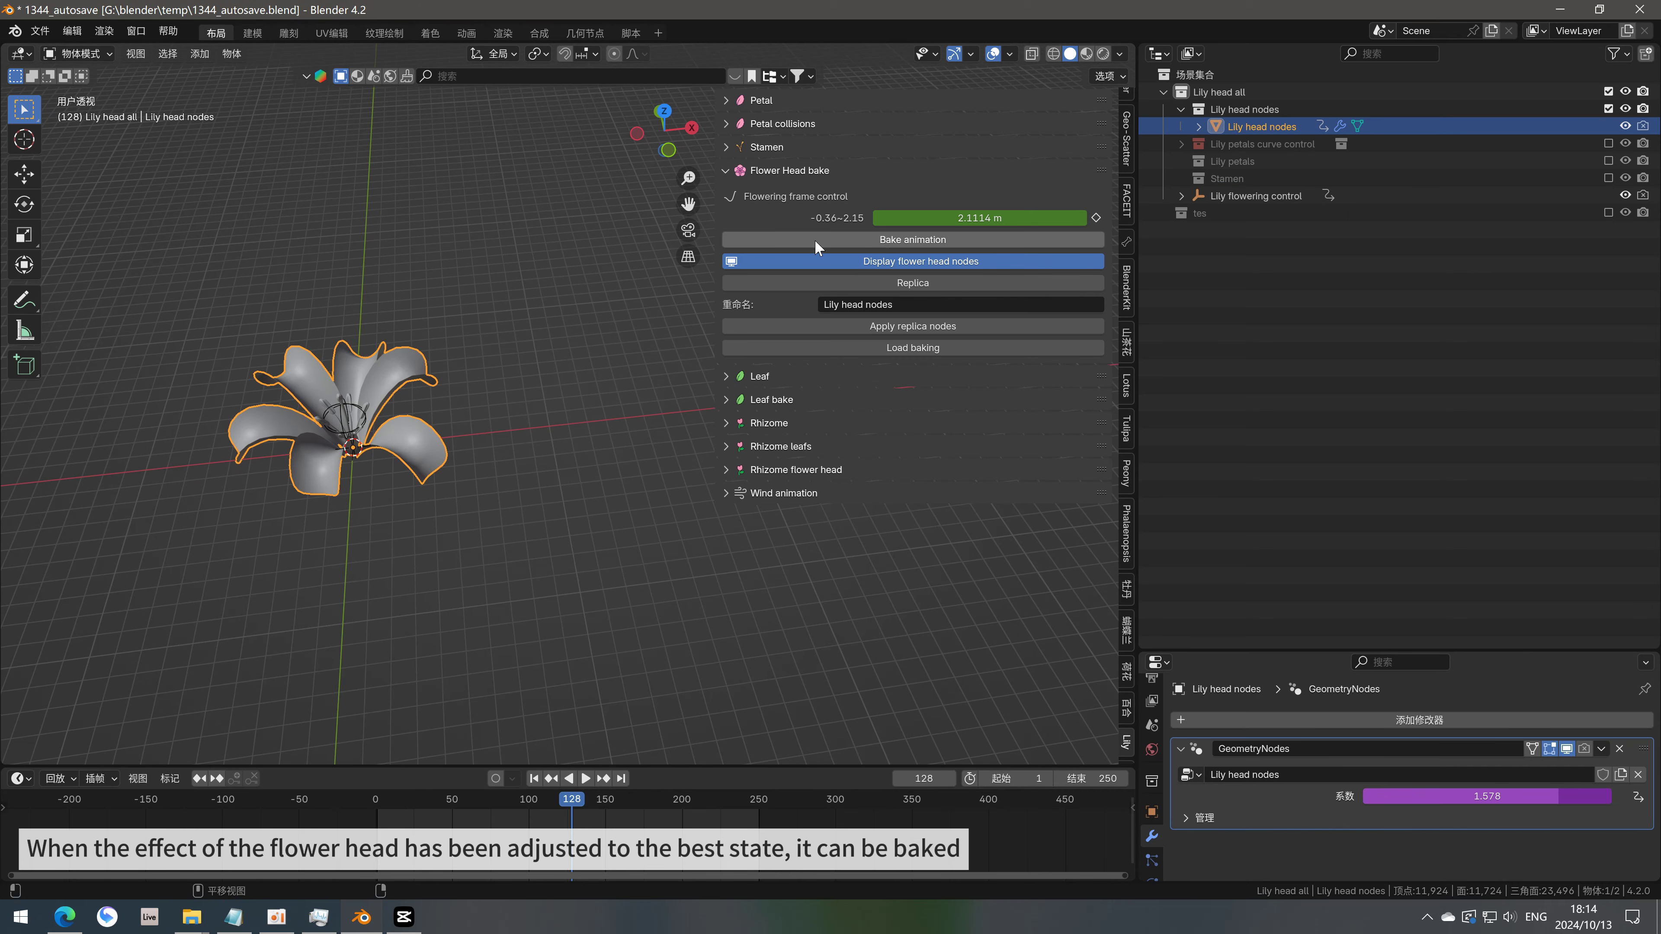
{"action": "left_click", "coordinate": [883, 241]}
{"action": "left_click", "coordinate": [473, 621]}
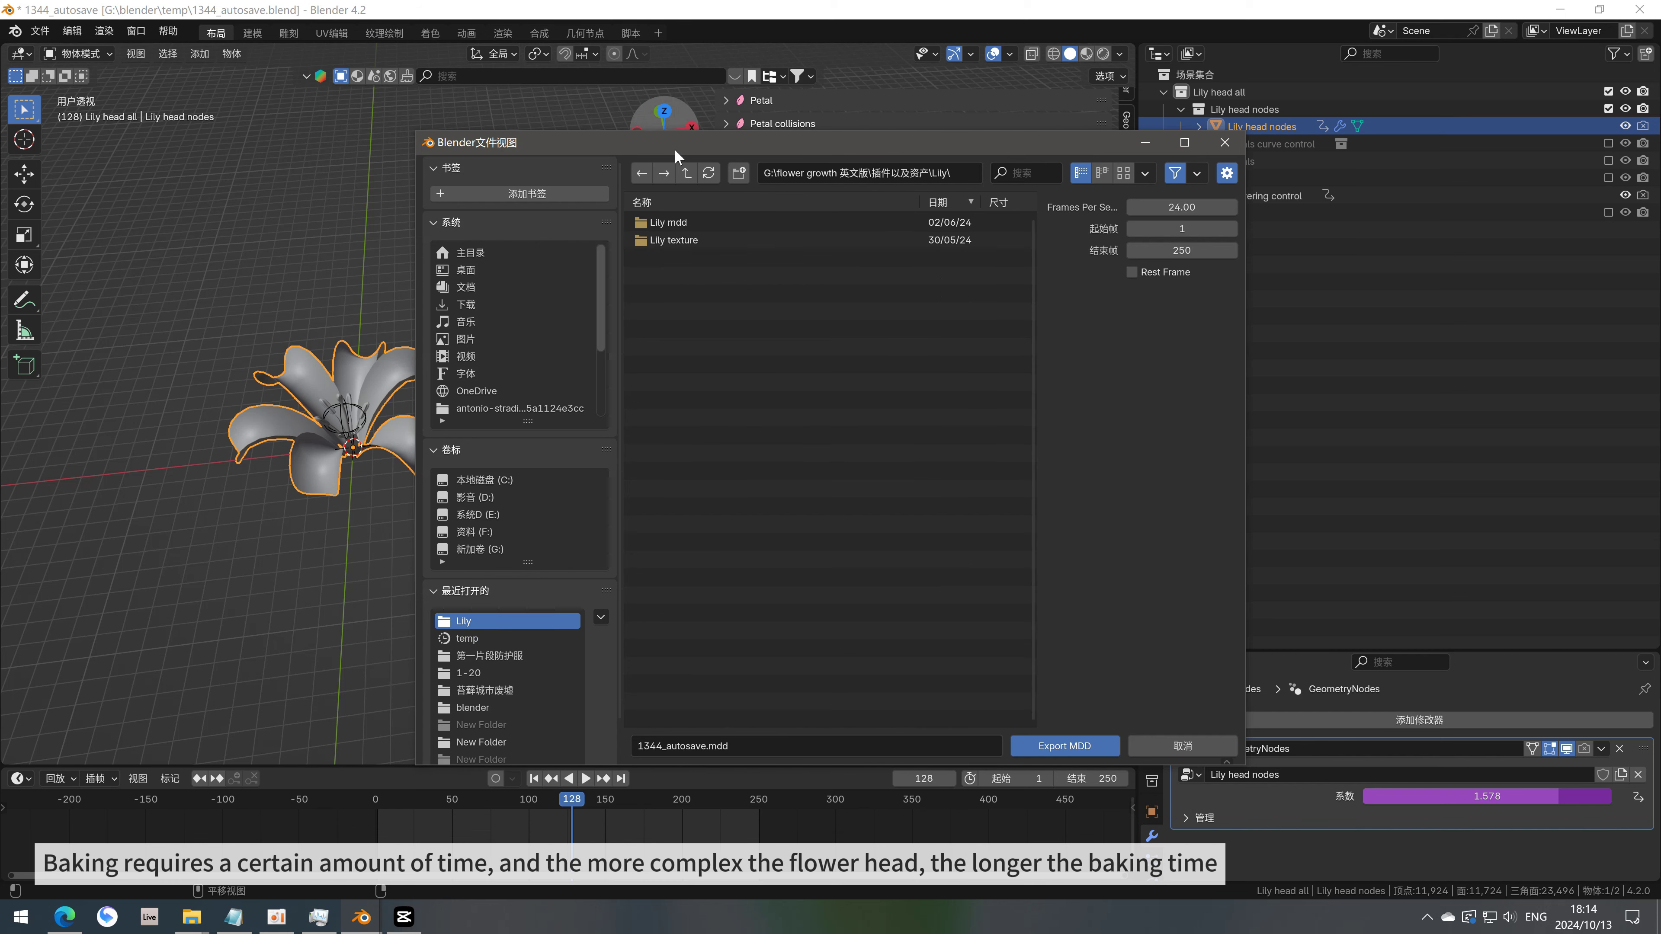
Create a tes folder in the flower growth folder and export the bake there as 1.mdd
{"action": "left_click", "coordinate": [686, 172]}
{"action": "left_click", "coordinate": [686, 173]}
{"action": "left_click", "coordinate": [737, 174]}
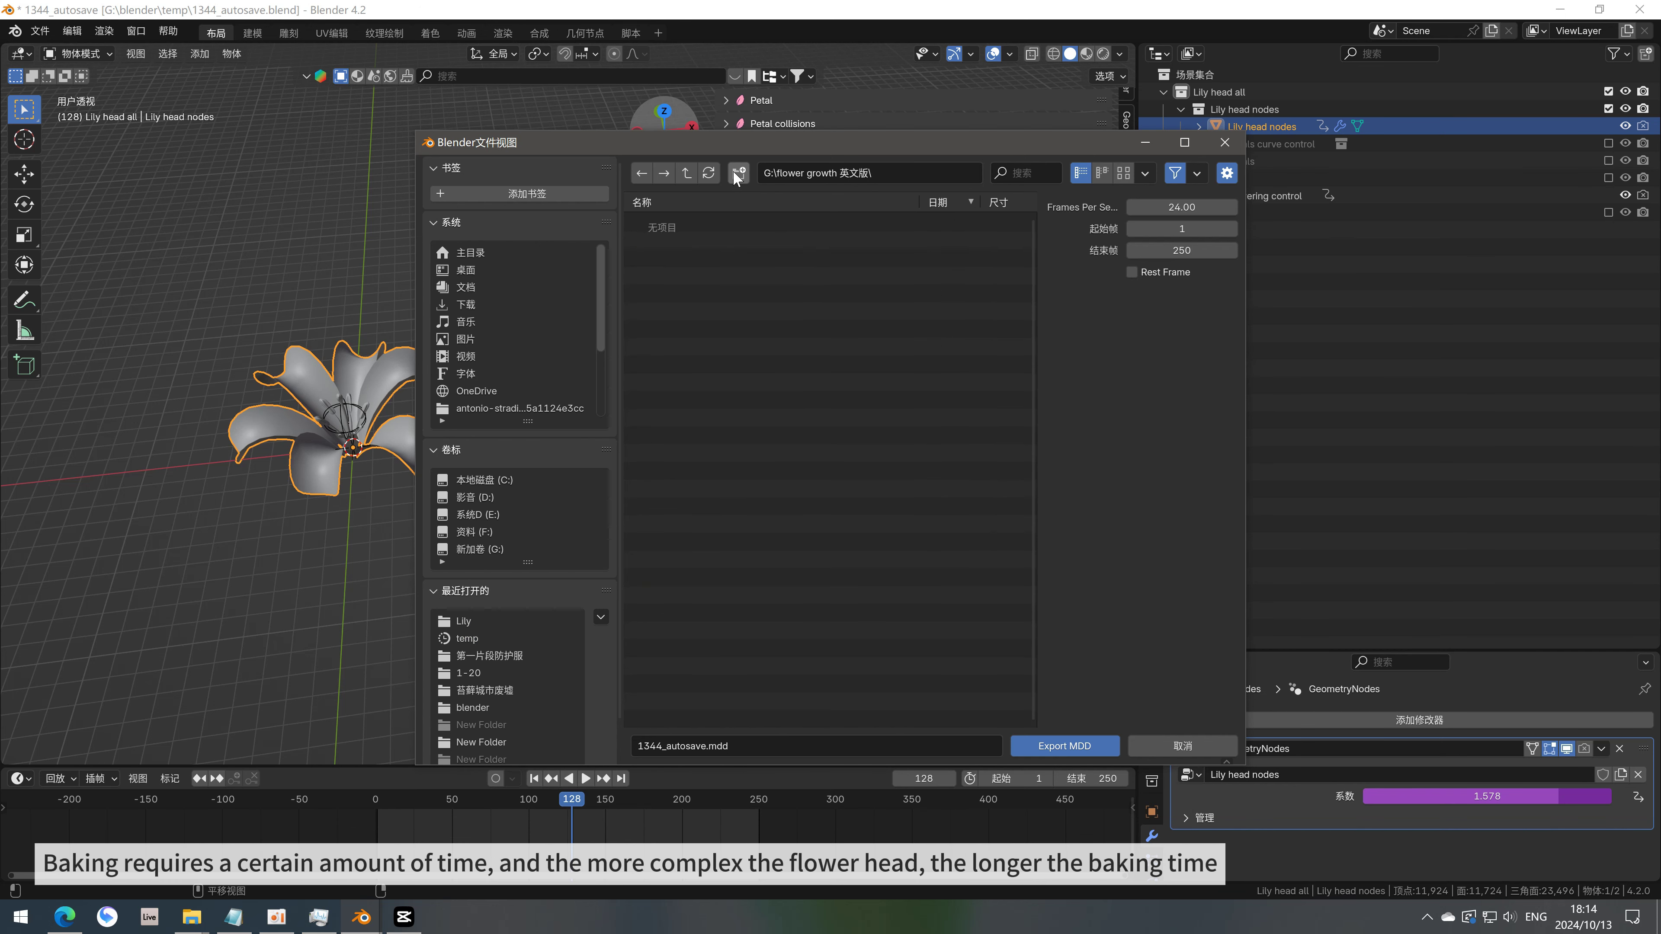
{"action": "type", "text": "tes"}
{"action": "key", "text": "Return"}
{"action": "left_click", "coordinate": [737, 225]}
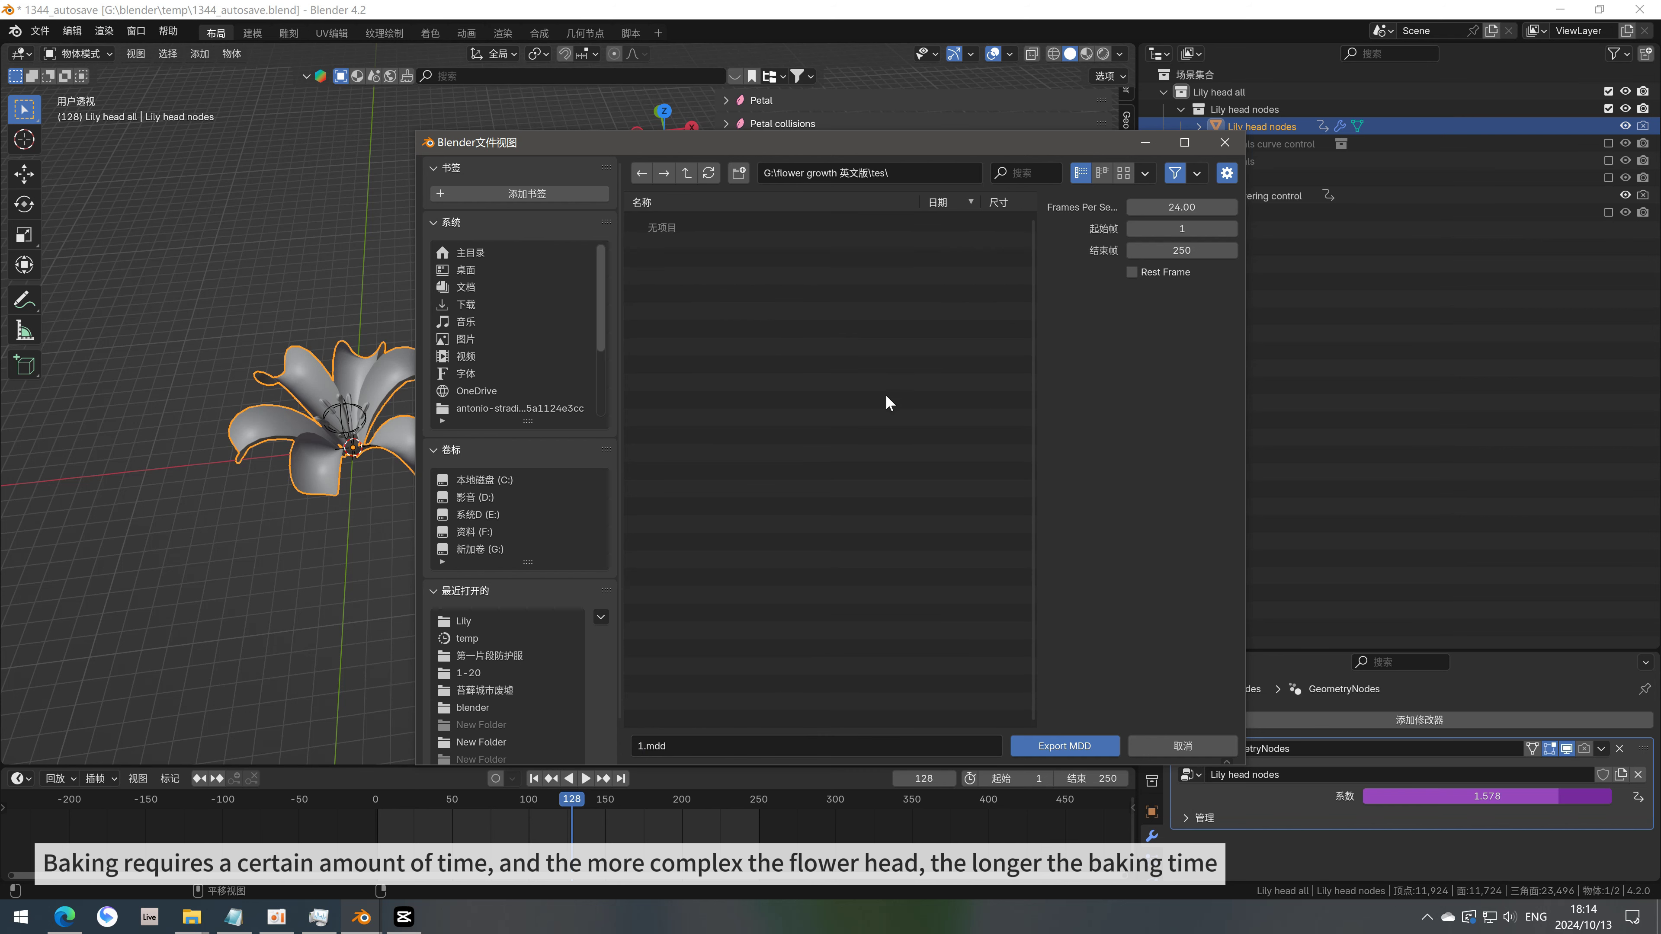
{"action": "left_click", "coordinate": [1060, 749]}
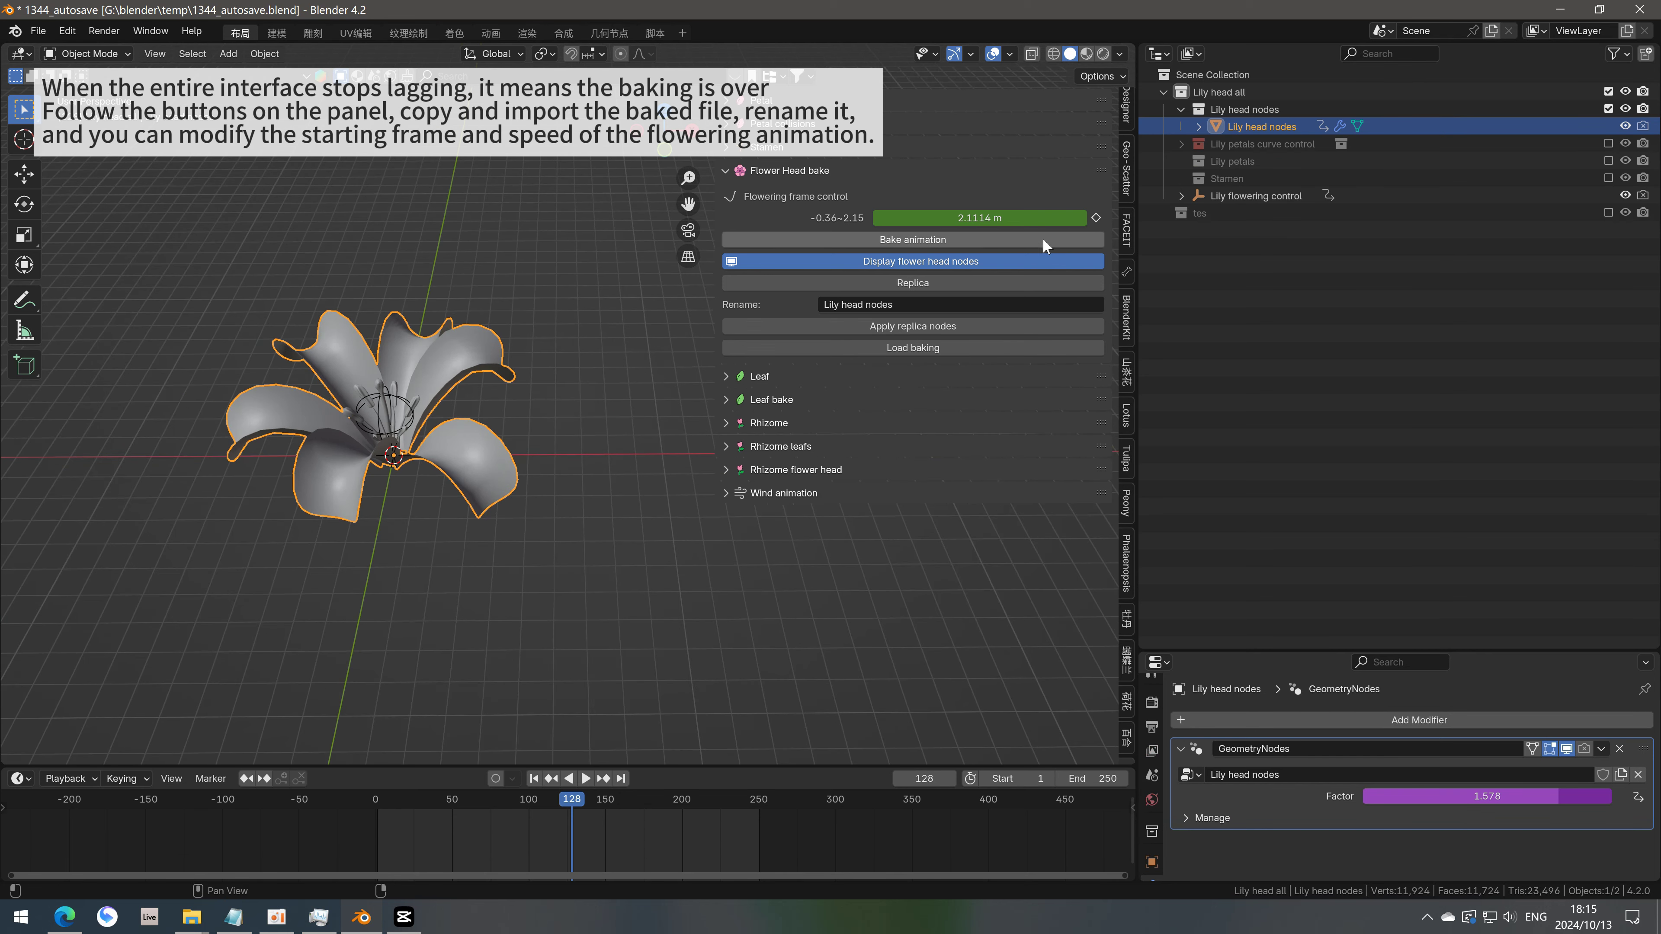
Make a replica, apply its nodes and load the 1.mdd bake from the tes folder
{"action": "left_click", "coordinate": [931, 280]}
{"action": "left_click", "coordinate": [878, 327]}
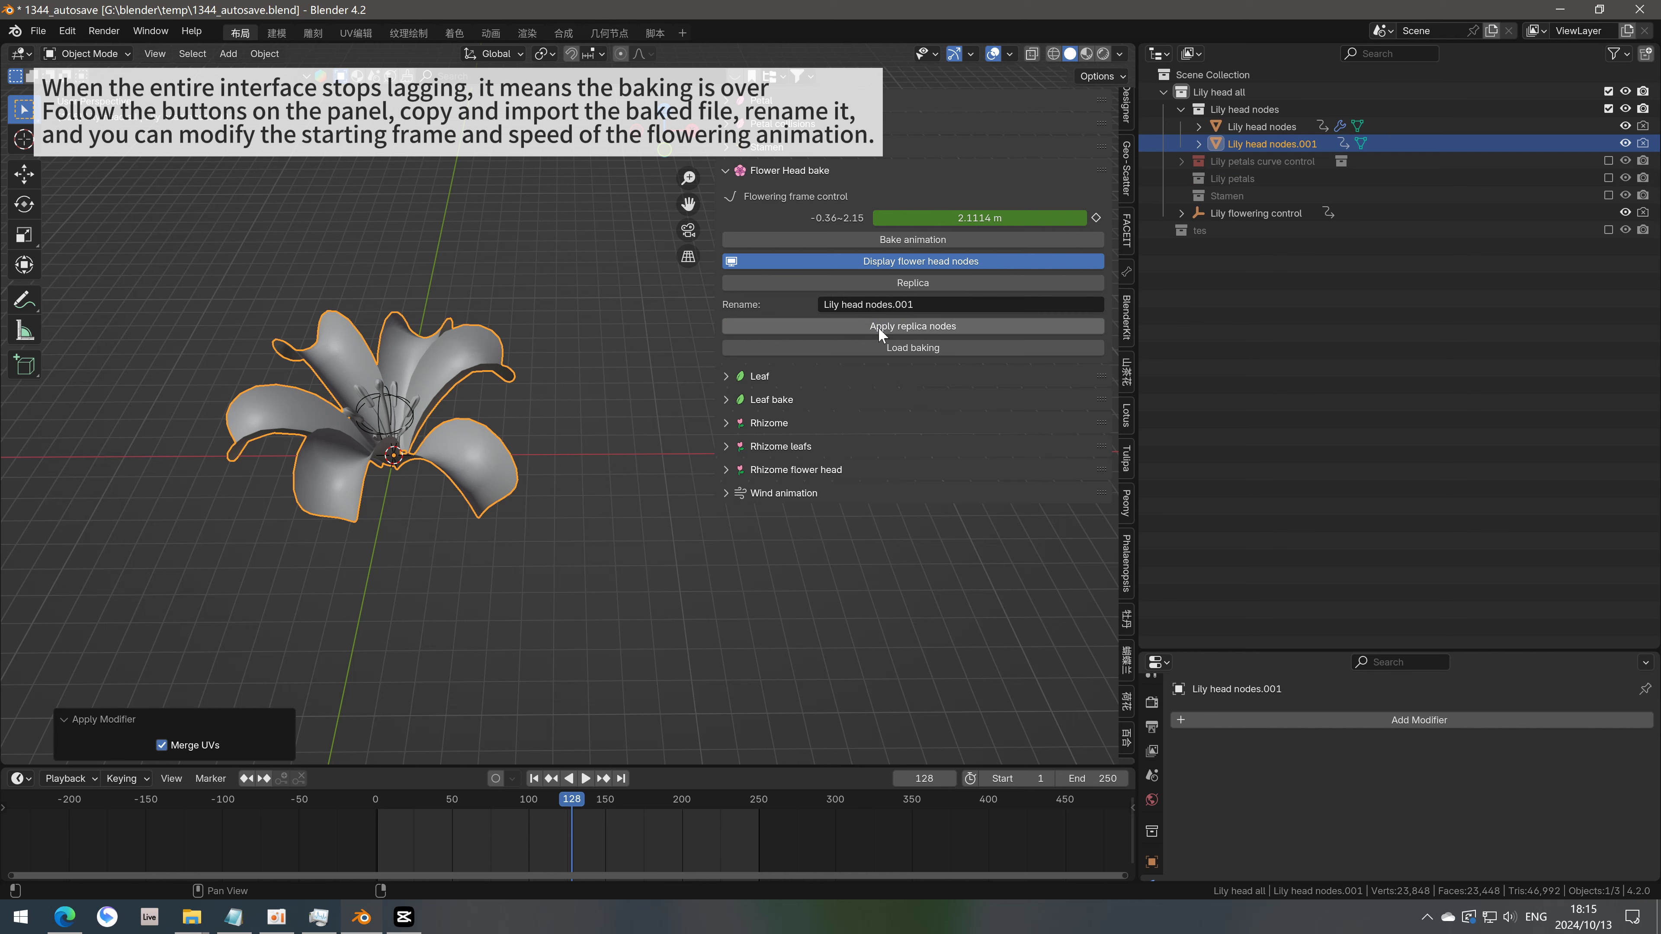
{"action": "left_click", "coordinate": [911, 353]}
{"action": "left_click", "coordinate": [1098, 373]}
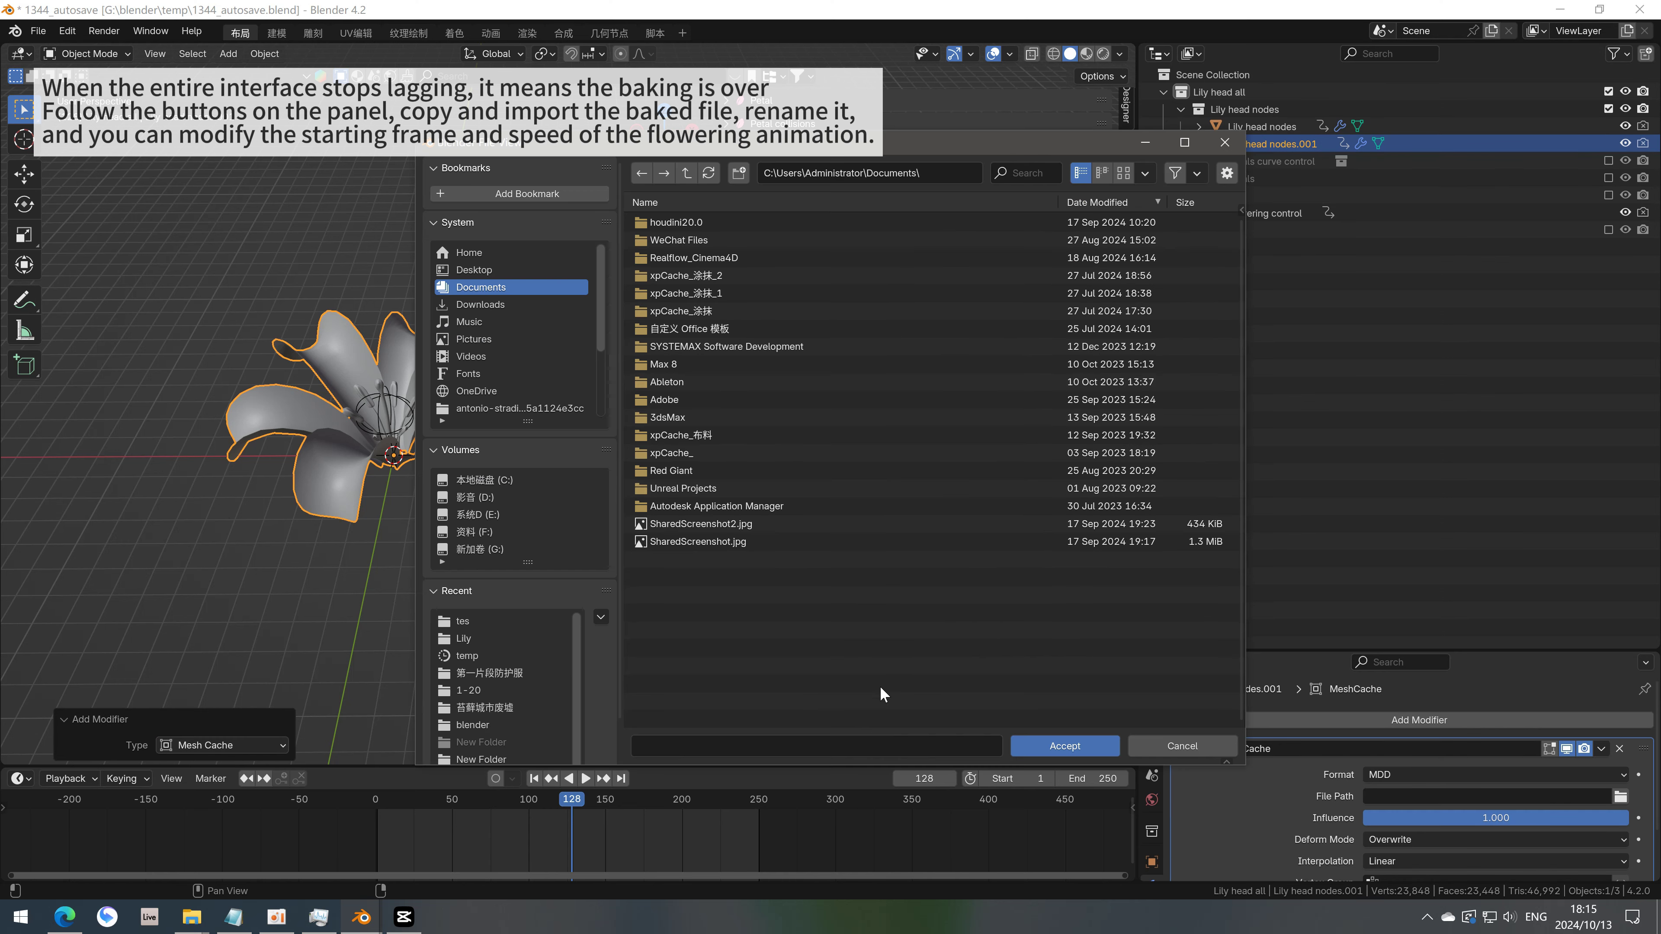
{"action": "left_click", "coordinate": [785, 222]}
{"action": "left_click", "coordinate": [1046, 745]}
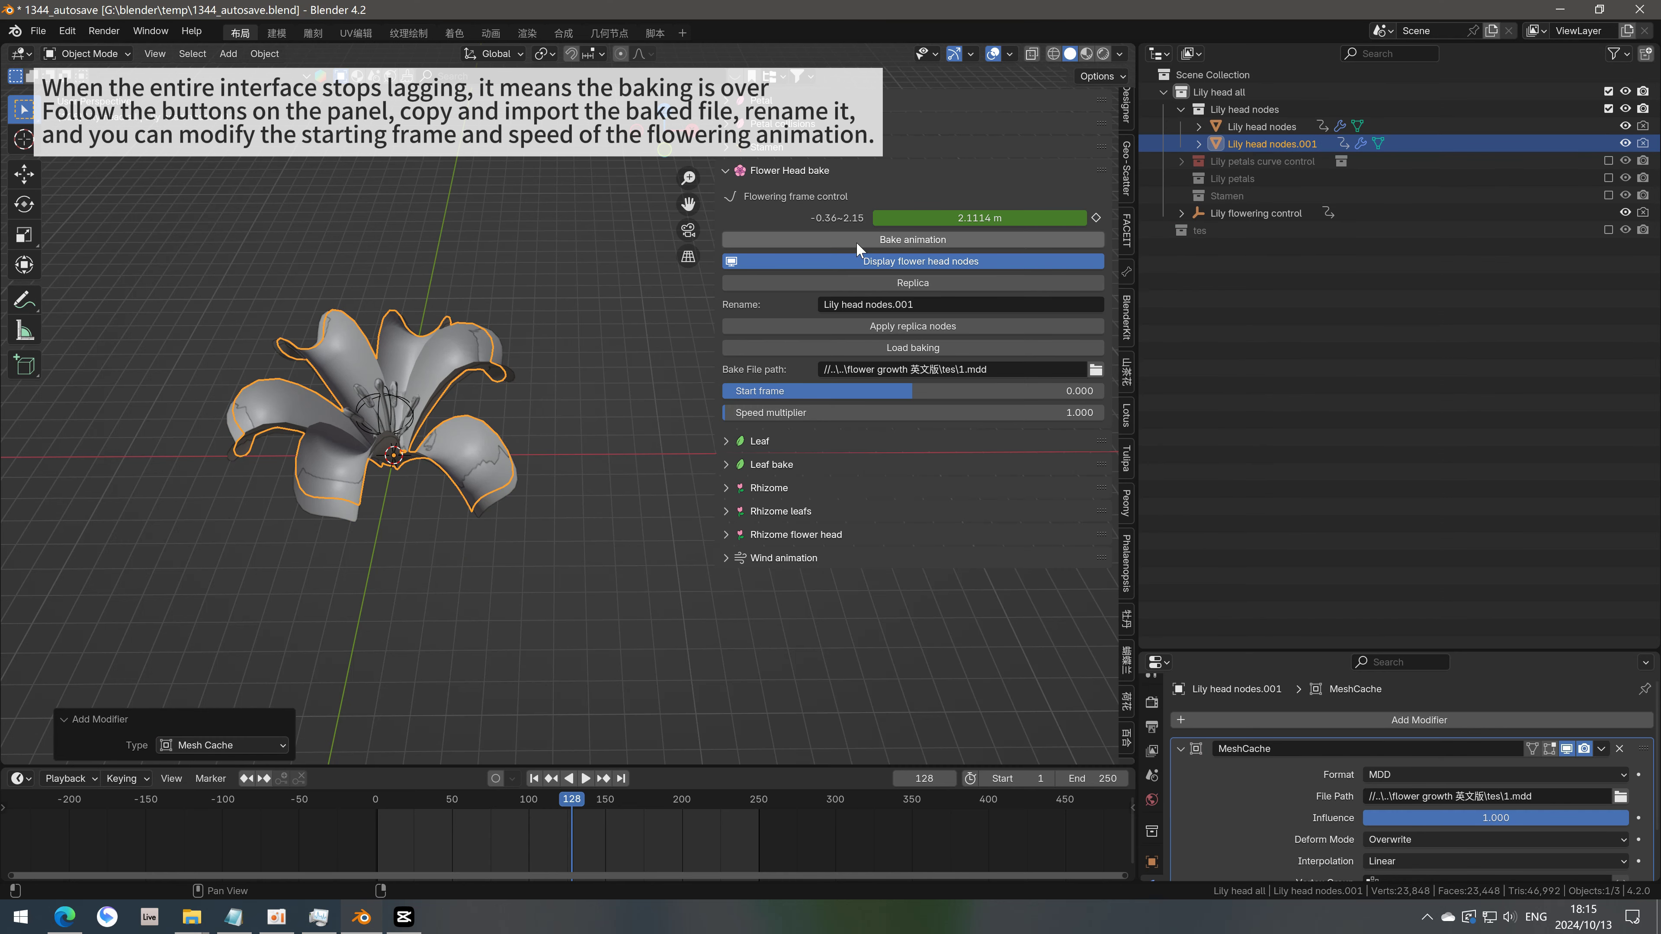
Hide the original flower head nodes and rename the replica 'Lily head nodes baked'
{"action": "left_click", "coordinate": [895, 260]}
{"action": "double_click", "coordinate": [1298, 145]}
{"action": "type", "text": "bake"}
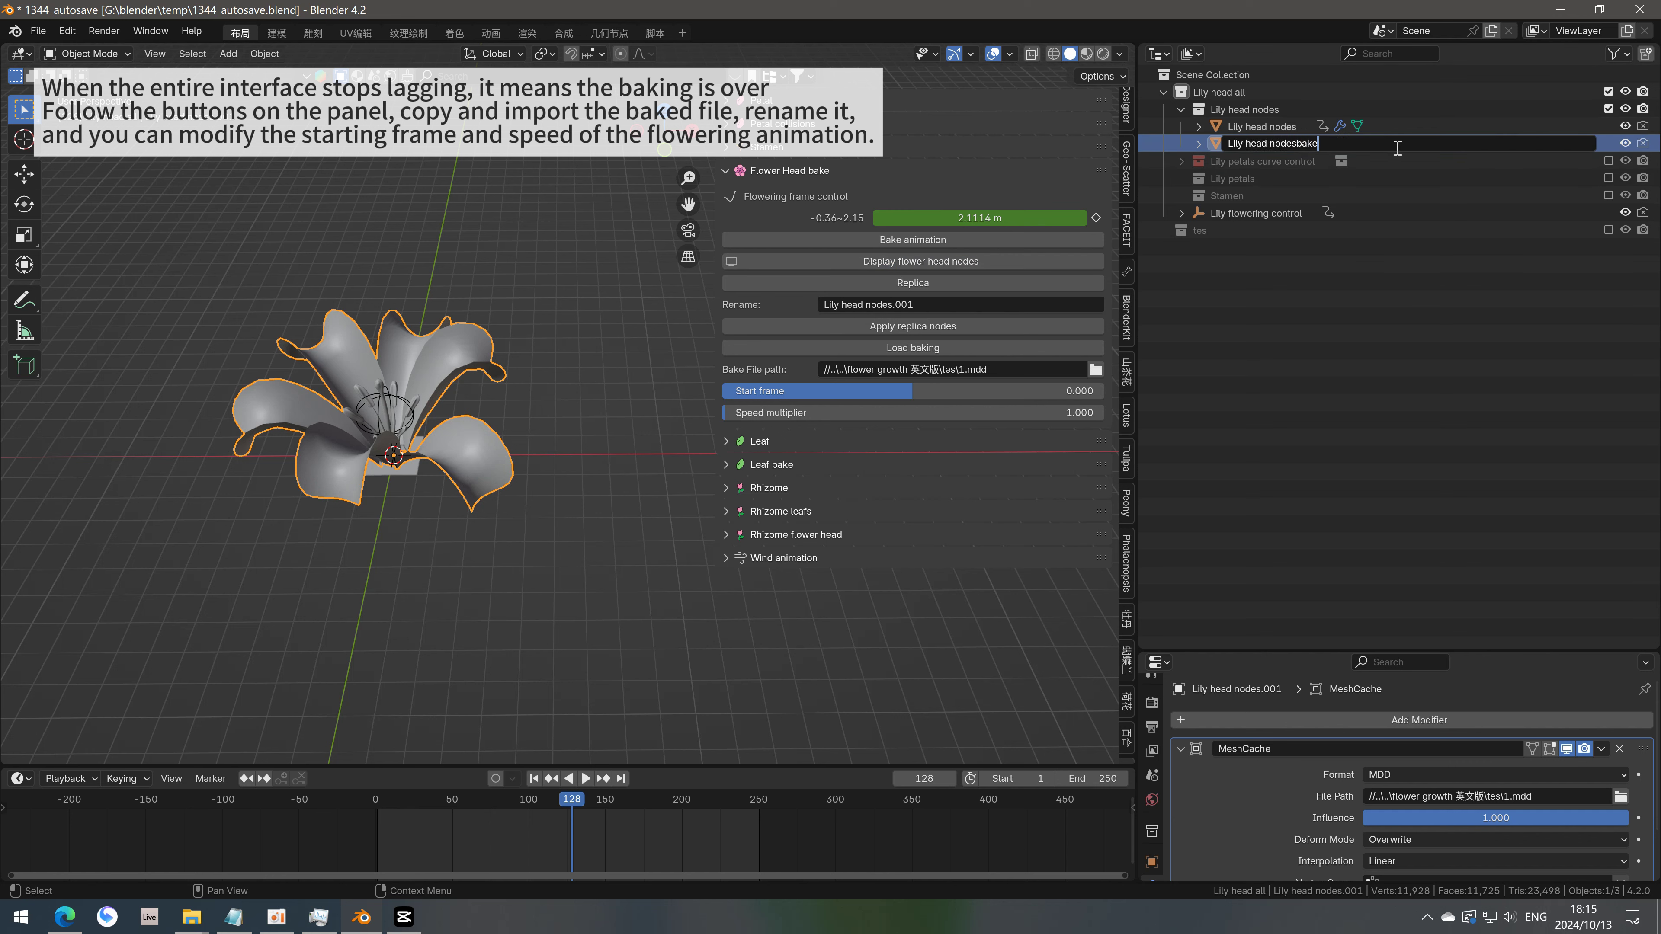
{"action": "type", "text": "d"}
{"action": "key", "text": "Return"}
{"action": "double_click", "coordinate": [1320, 146]}
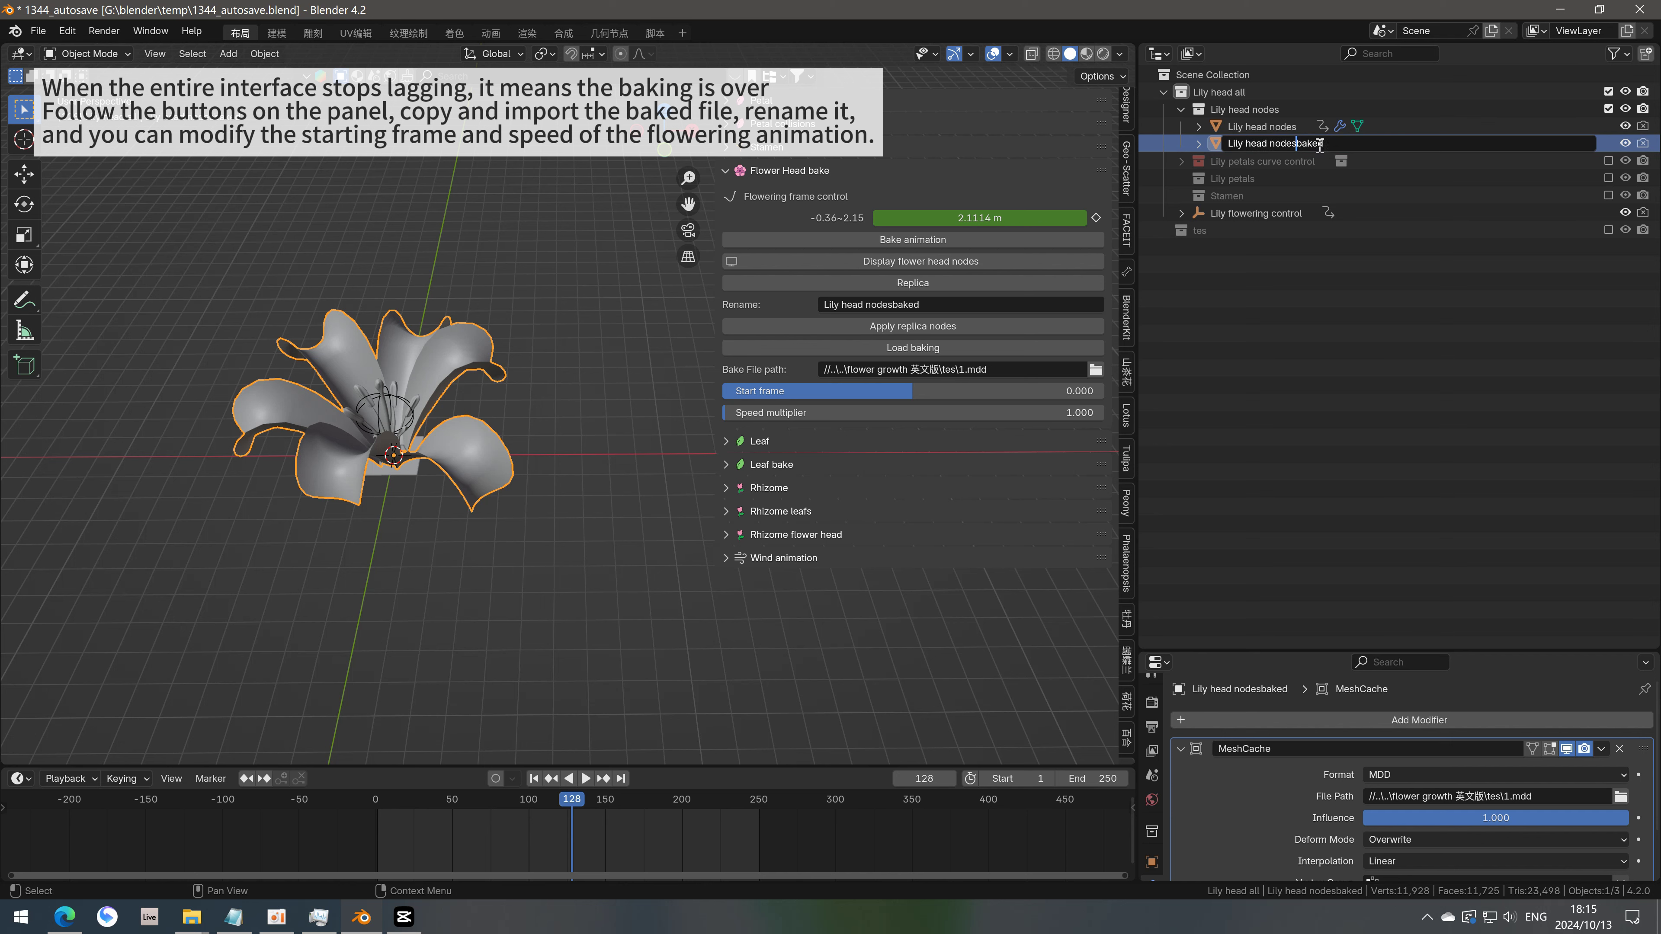
{"action": "key", "text": "Return"}
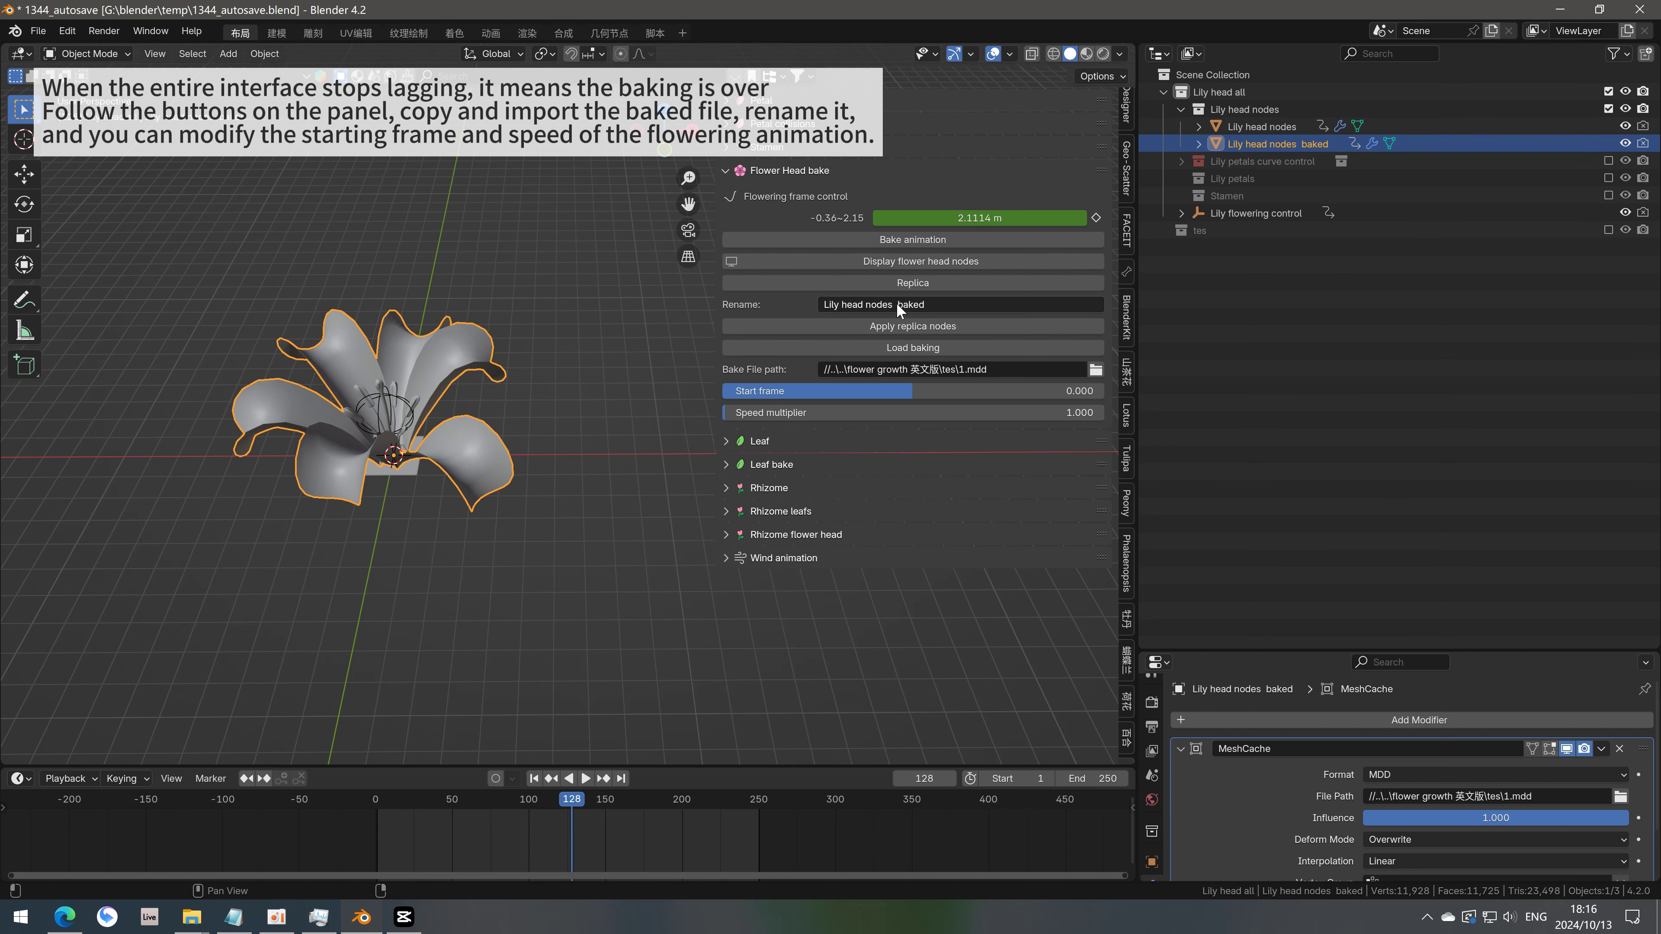
Reset the bake start frame to 0 and scrub the bloom to frames 87 and 50
{"action": "mouse_move", "coordinate": [621, 408]}
{"action": "middle_mouse_down"}
{"action": "mouse_move", "coordinate": [487, 416]}
{"action": "mouse_move", "coordinate": [459, 457]}
{"action": "middle_mouse_up"}
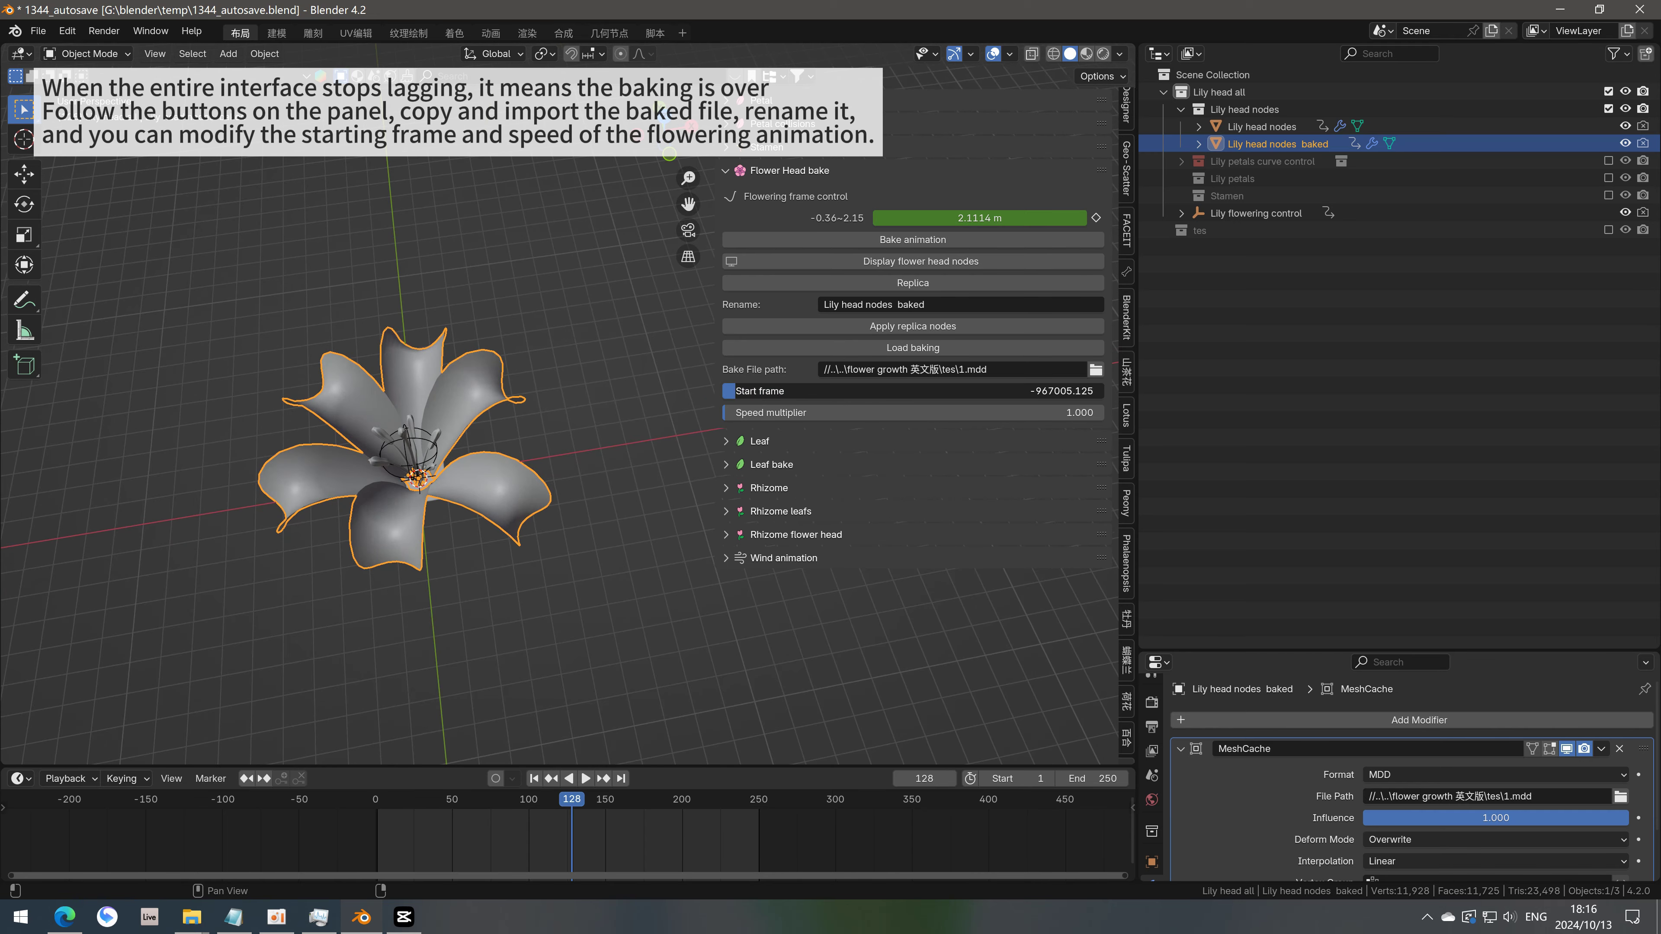
{"action": "left_click_drag", "start_coordinate": [952, 390], "coordinate": [912, 390]}
{"action": "middle_click_drag", "start_coordinate": [458, 458], "coordinate": [425, 523]}
{"action": "left_click", "coordinate": [534, 777]}
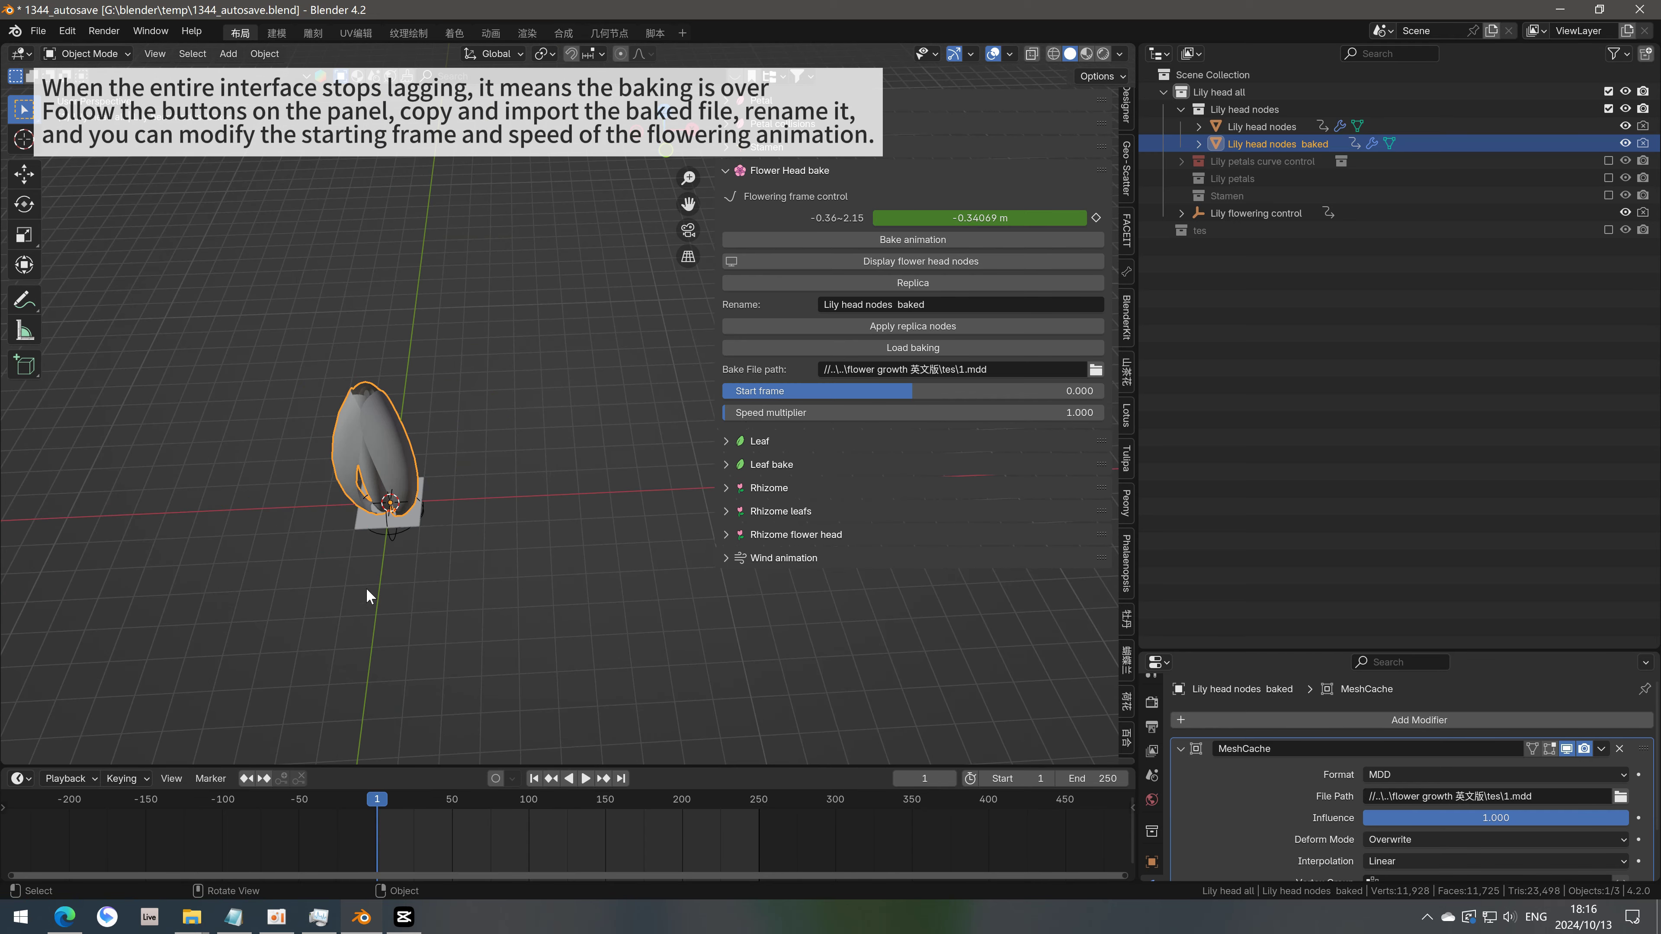
{"action": "left_click_drag", "start_coordinate": [412, 805], "coordinate": [509, 801]}
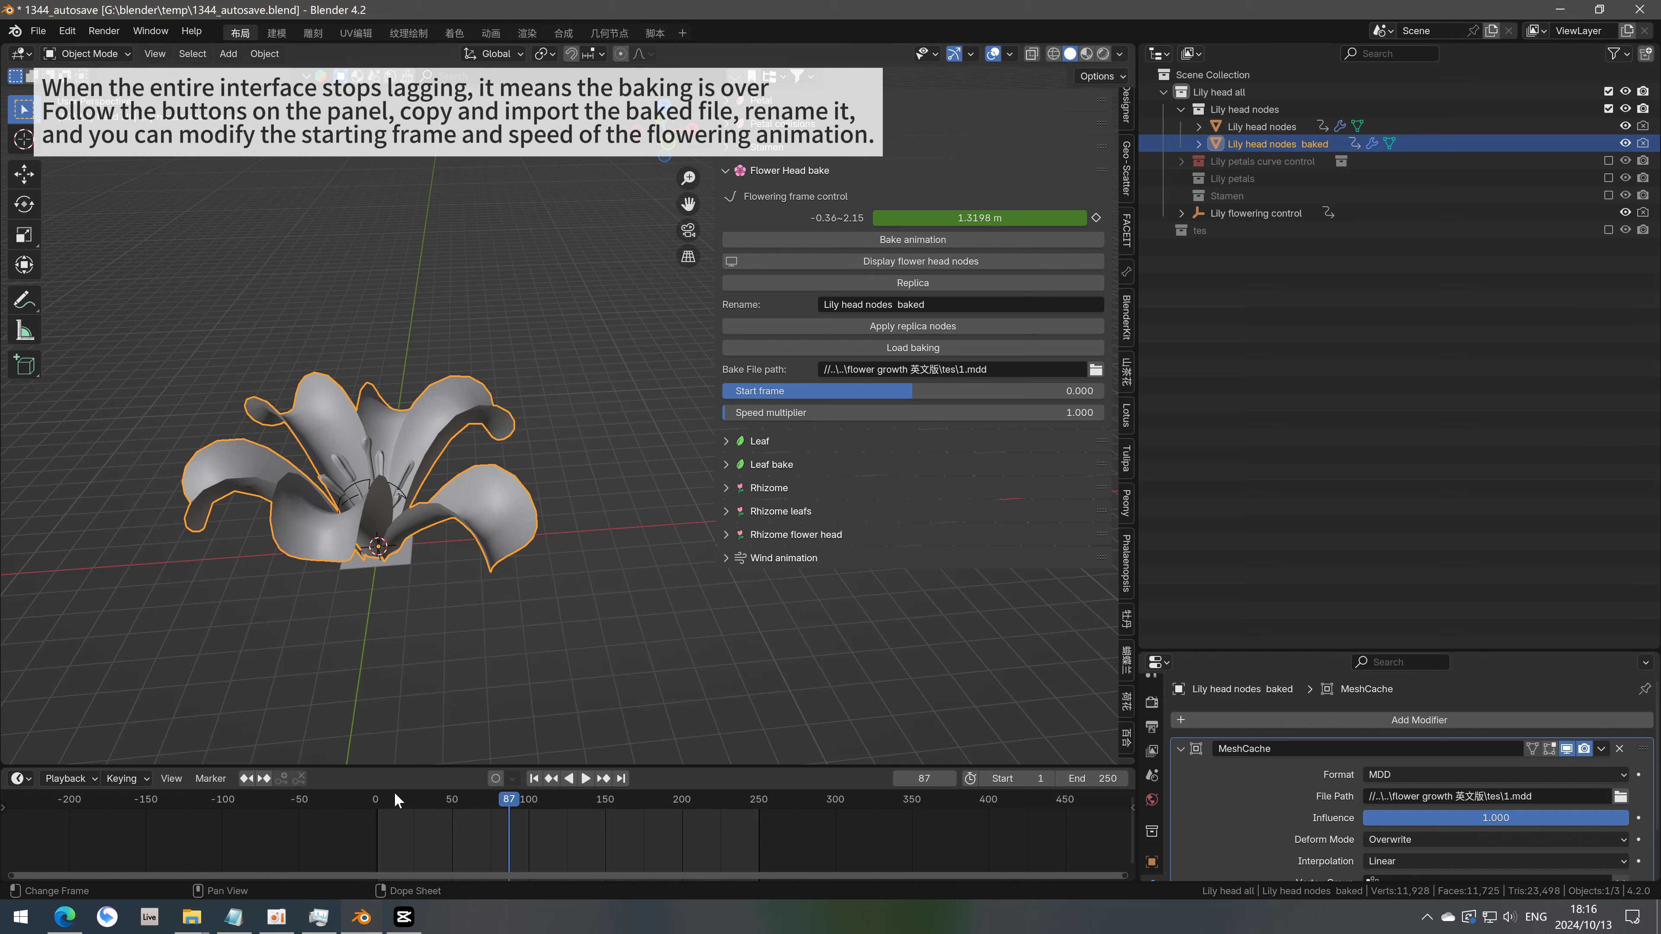
{"action": "left_click_drag", "start_coordinate": [395, 799], "coordinate": [455, 864]}
Set the bake Start frame to 50 and Speed multiplier to 2, then play the bloom
{"action": "type", "text": "50"}
{"action": "key", "text": "Return"}
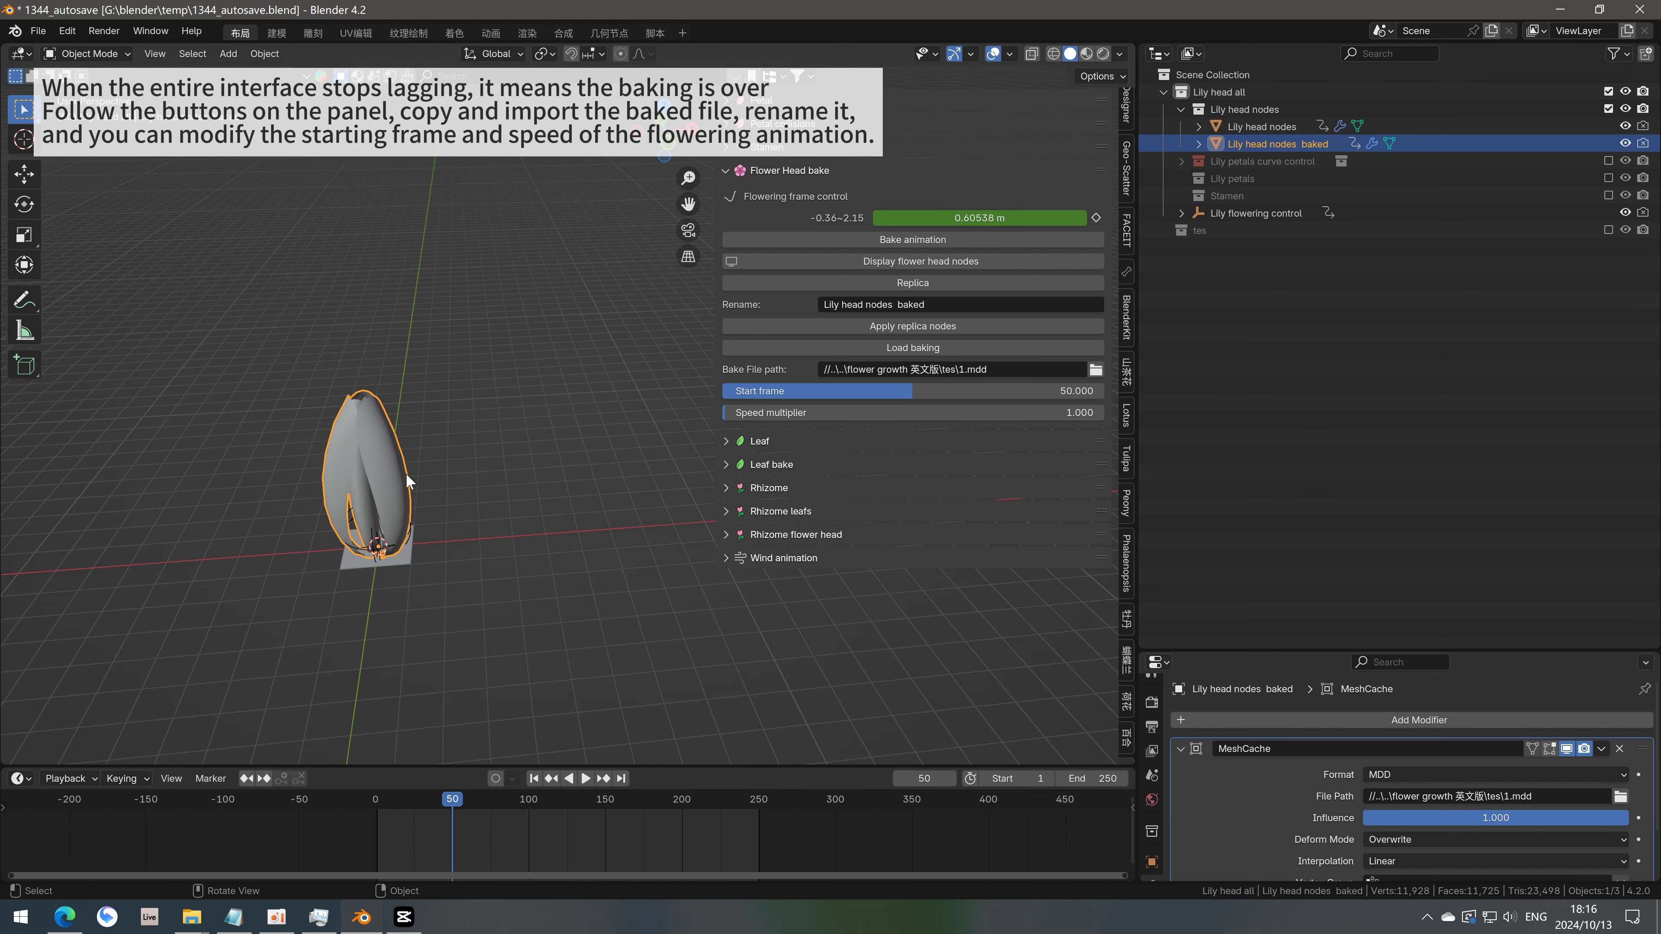
{"action": "left_click_drag", "start_coordinate": [460, 803], "coordinate": [593, 877]}
{"action": "type", "text": "2"}
{"action": "key", "text": "Return"}
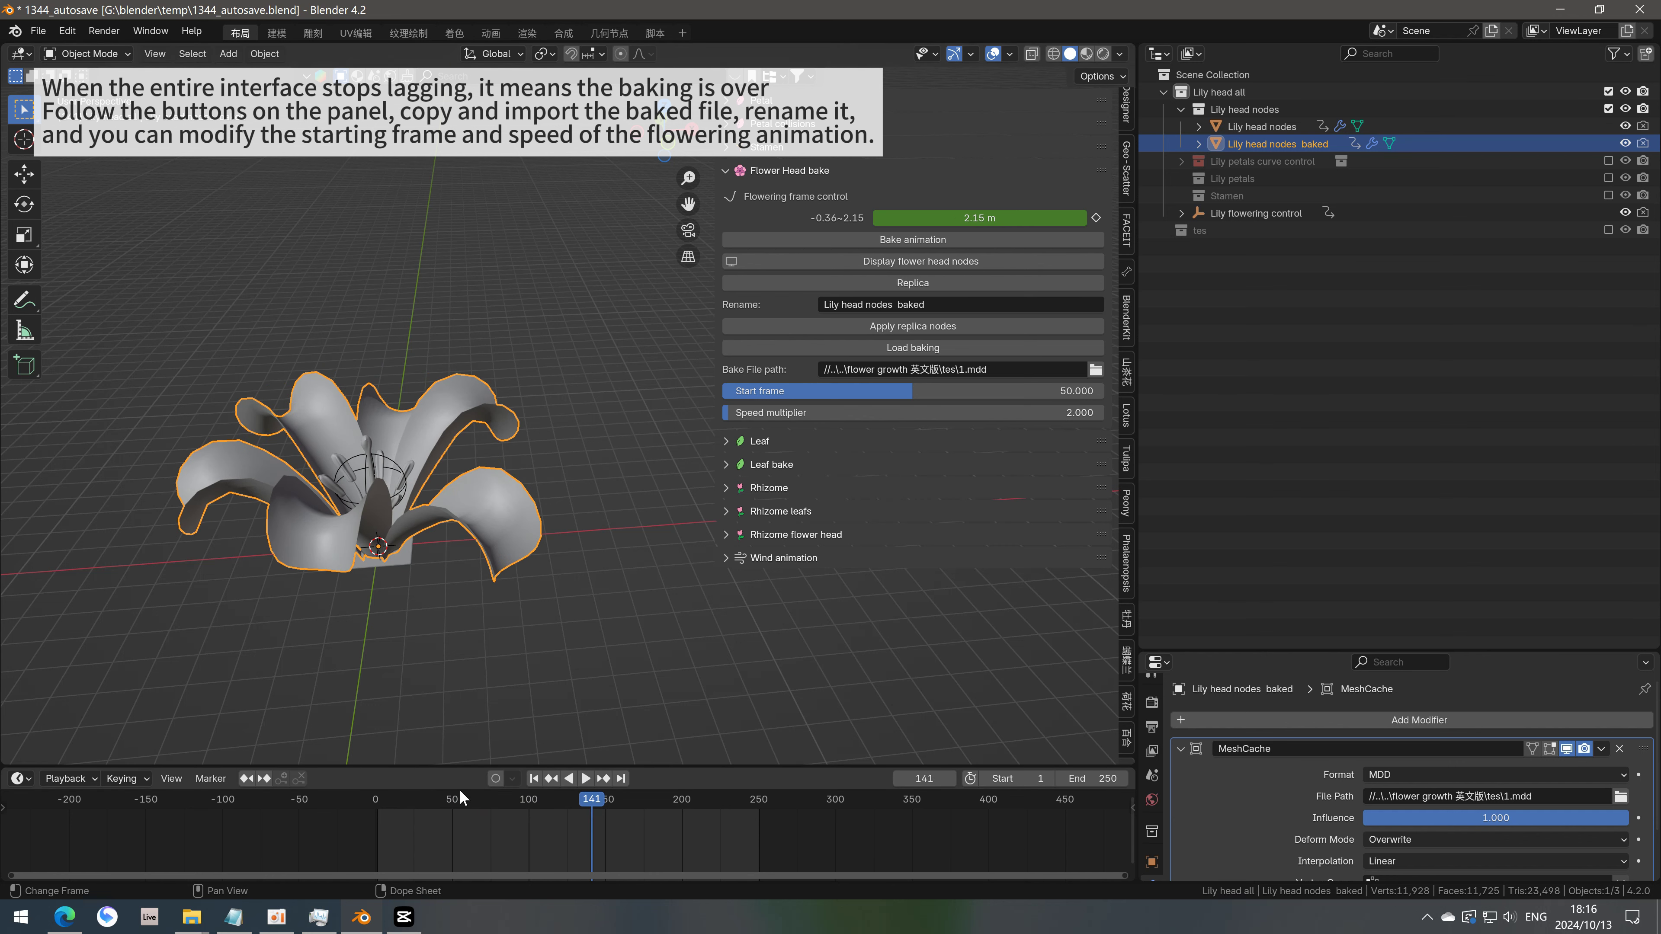
{"action": "key", "text": "space"}
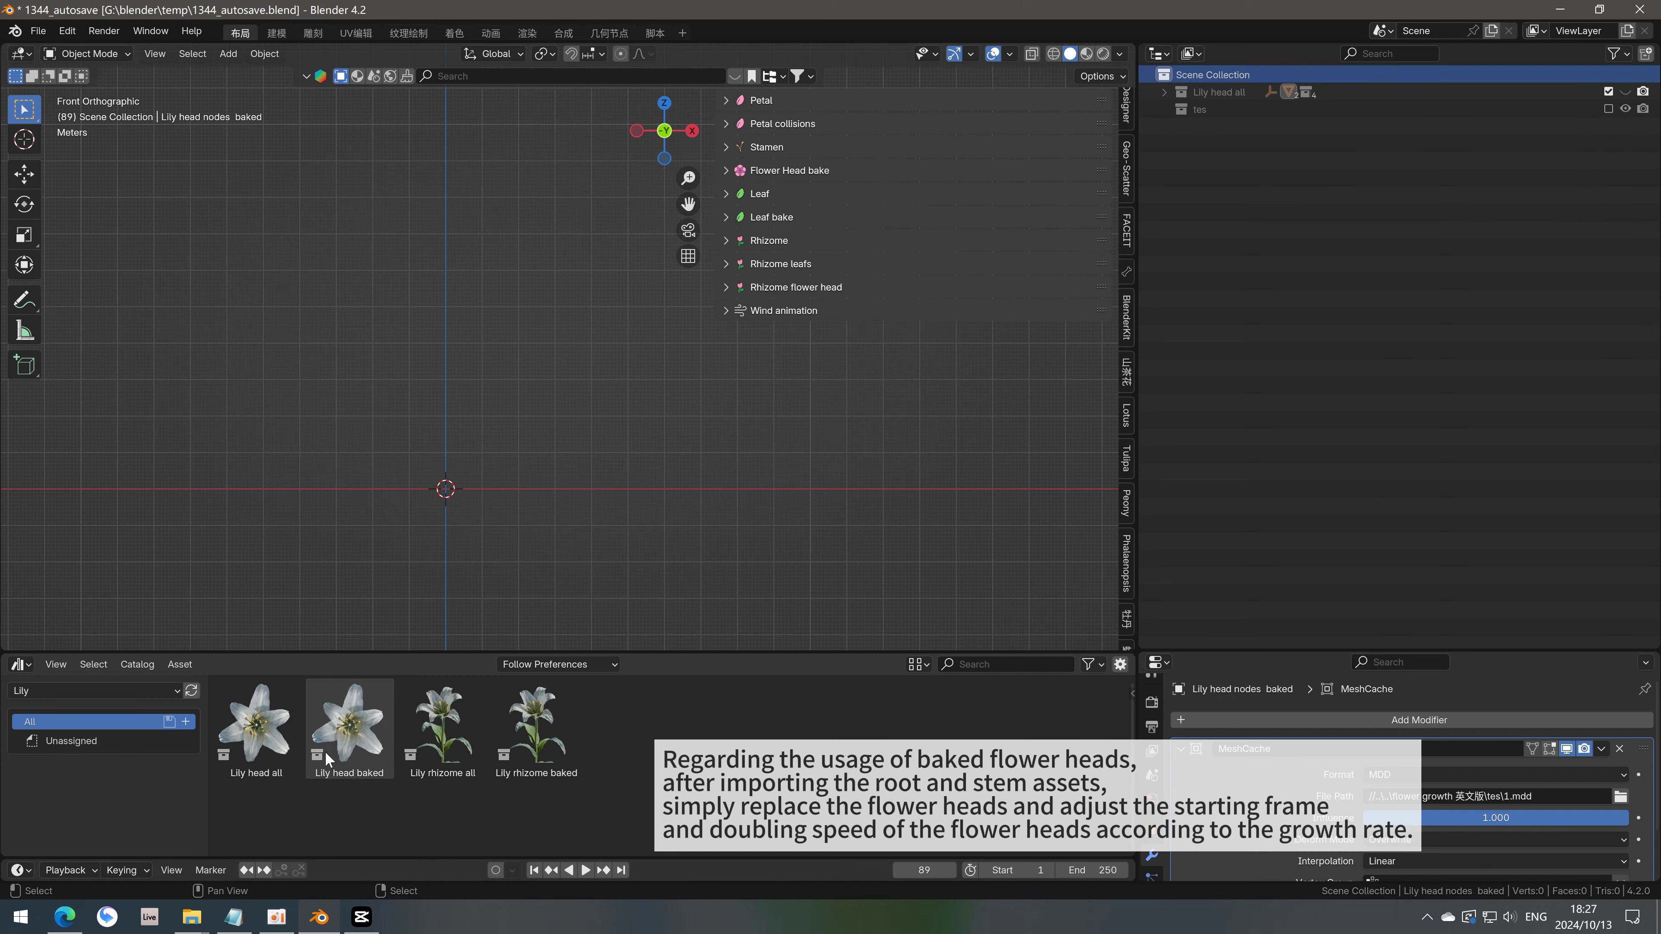
Place the Lily rhizome all asset into the scene and deselect everything
{"action": "left_click", "coordinate": [452, 762]}
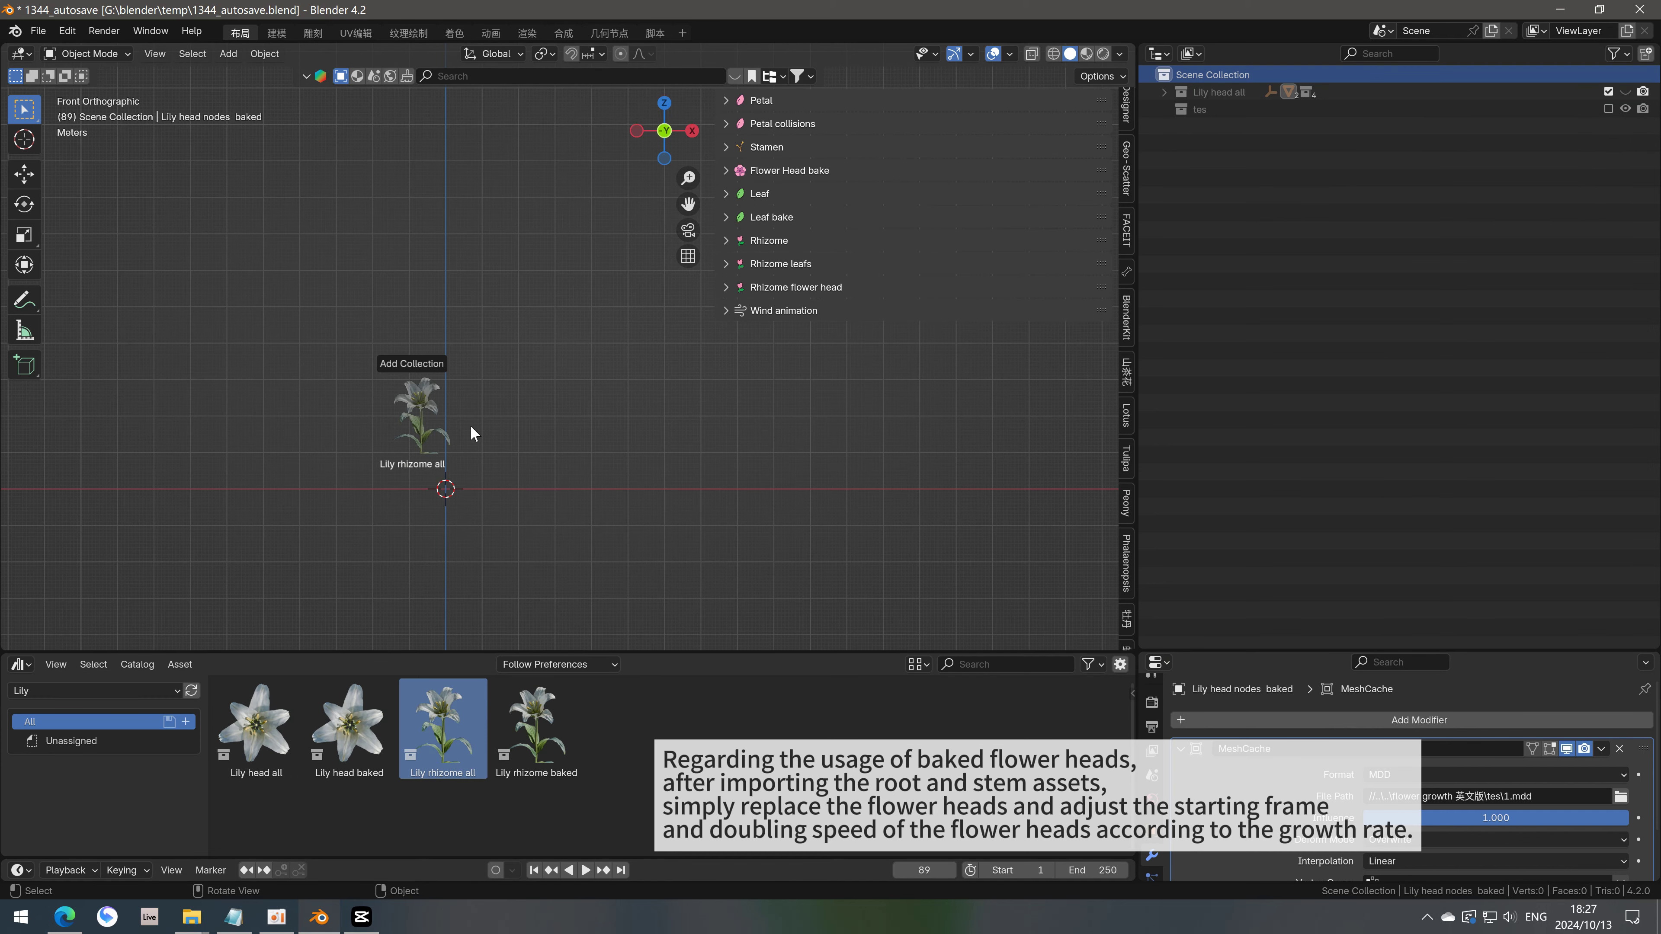
{"action": "left_click_drag", "start_coordinate": [474, 433], "coordinate": [474, 433]}
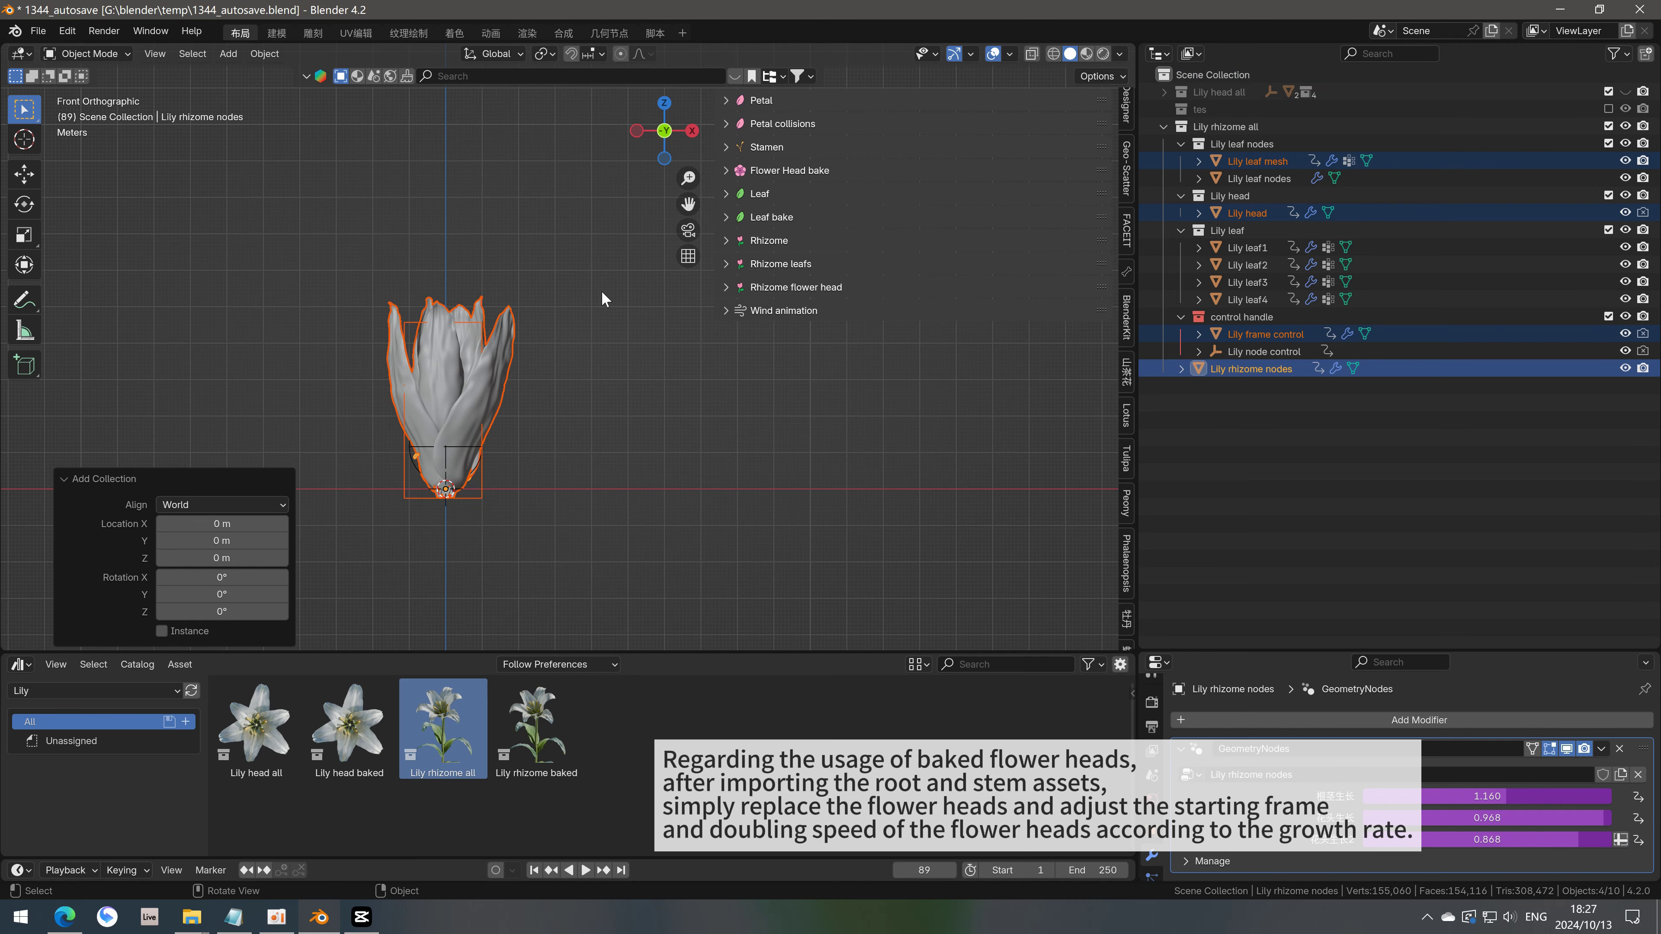
{"action": "left_click", "coordinate": [566, 423]}
{"action": "mouse_move", "coordinate": [565, 424]}
{"action": "middle_mouse_down"}
{"action": "mouse_move", "coordinate": [459, 390]}
{"action": "mouse_move", "coordinate": [501, 456]}
{"action": "mouse_move", "coordinate": [507, 407]}
{"action": "middle_mouse_up"}
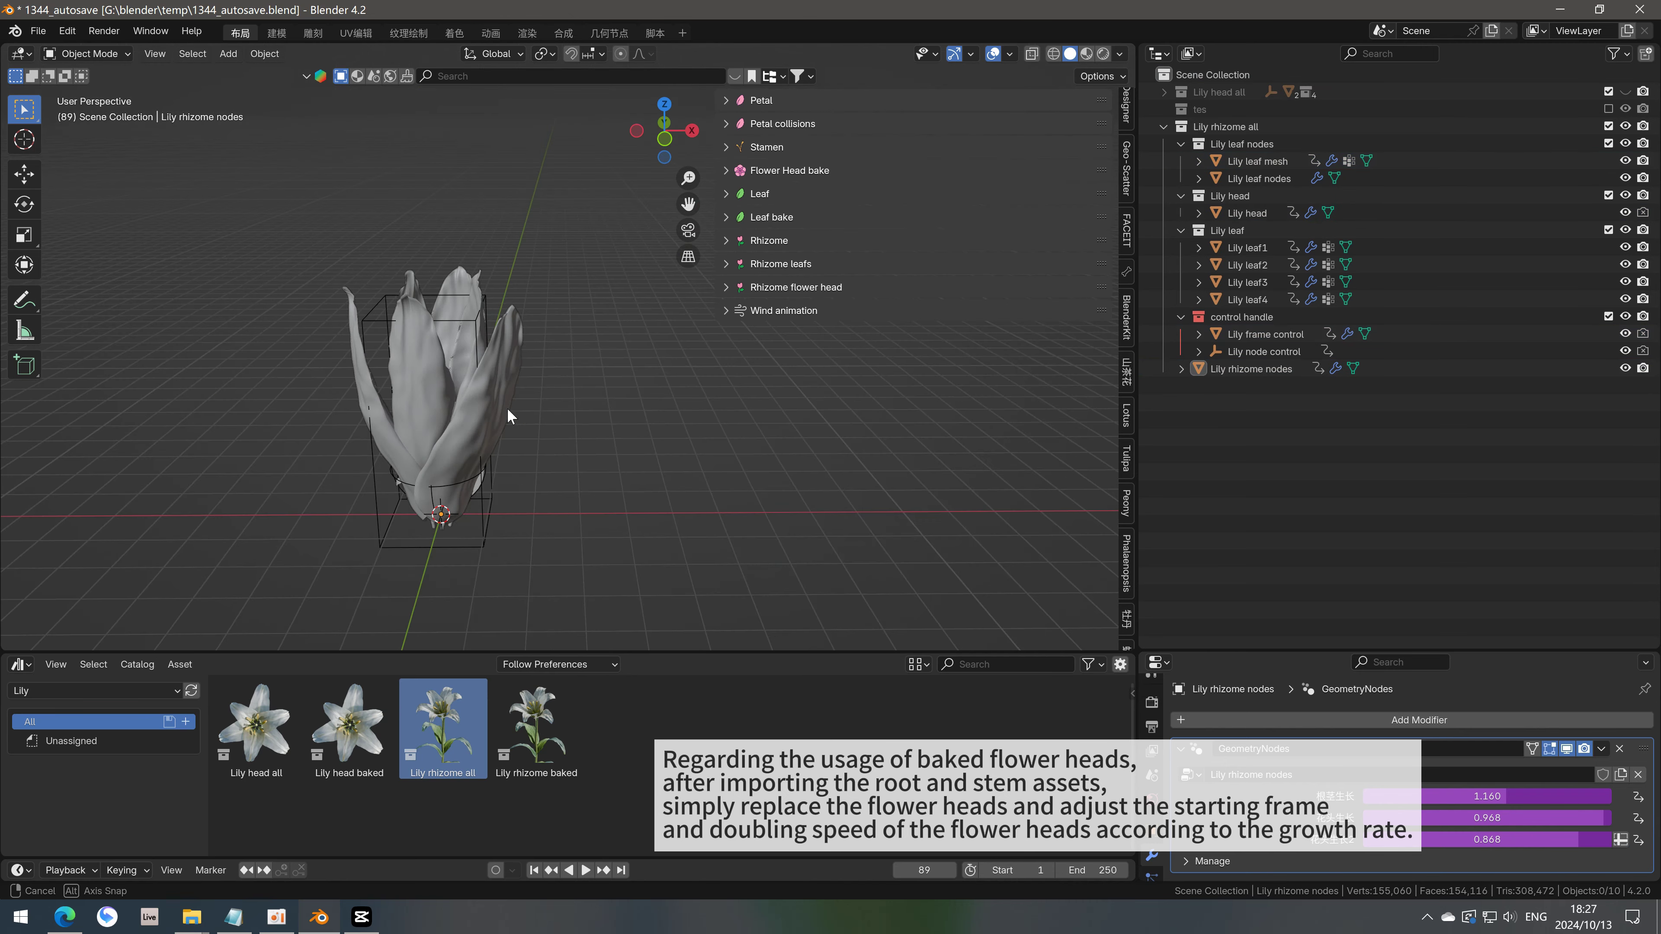
{"action": "scroll", "coordinate": [477, 401], "scroll_direction": "up", "scroll_amount": 3}
Exclude the control handle, Lily head, Lily leaf and Lily leaf nodes collections
{"action": "left_click", "coordinate": [1608, 317]}
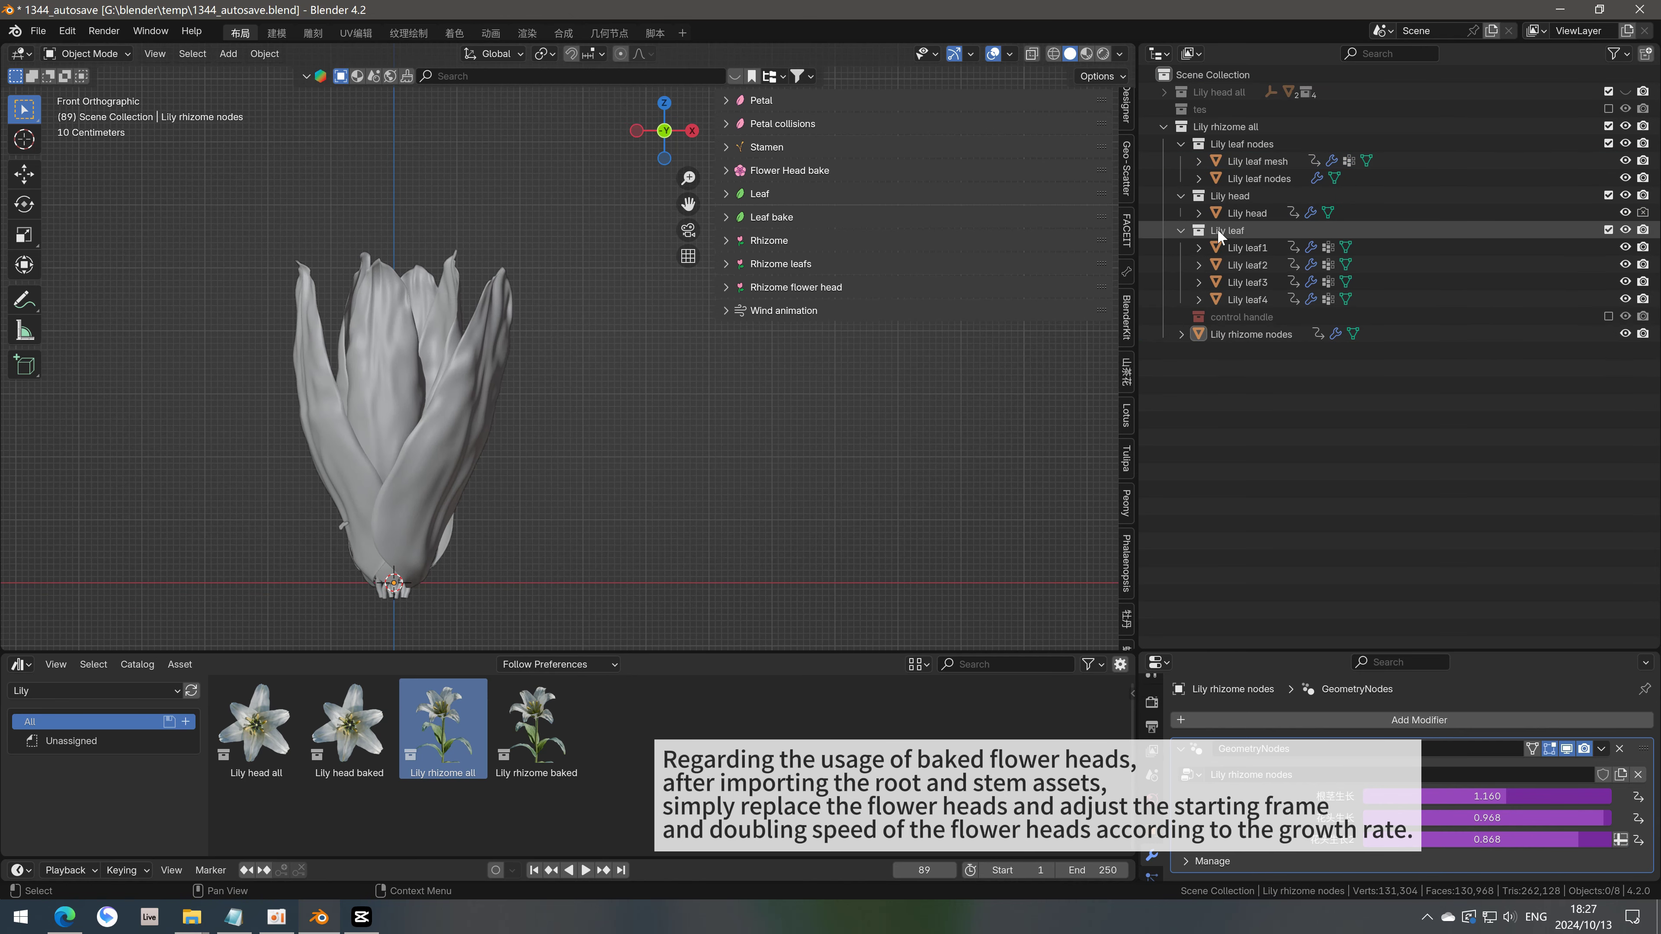
{"action": "left_click", "coordinate": [1221, 195]}
{"action": "left_click_drag", "start_coordinate": [1608, 195], "coordinate": [1611, 211]}
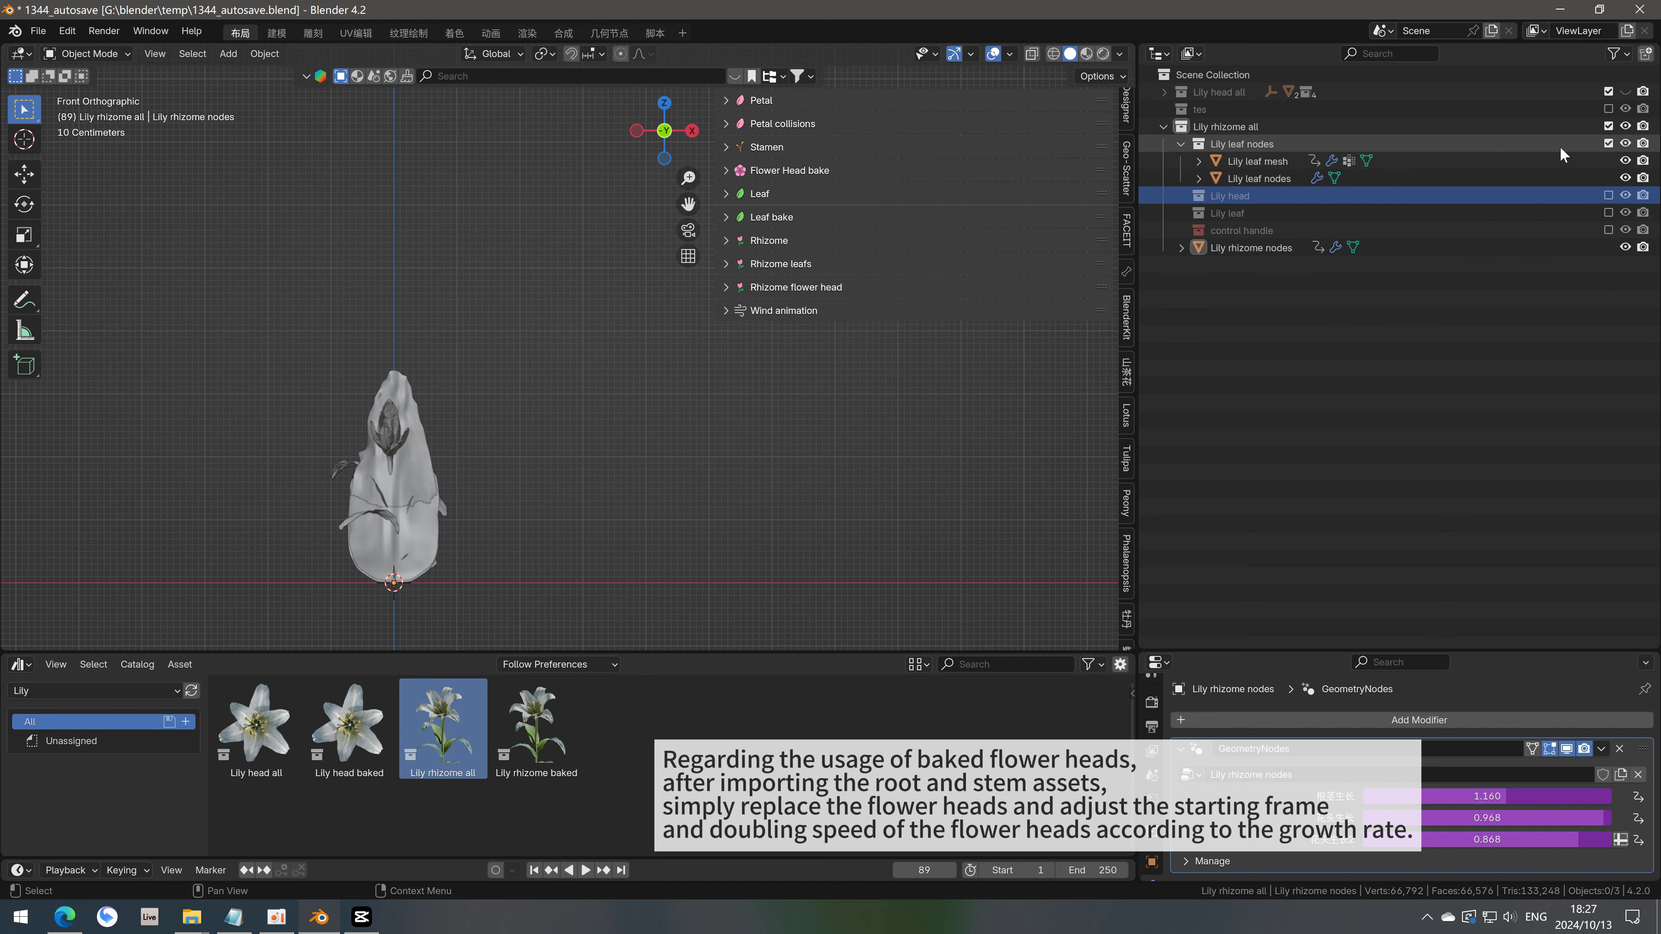
{"action": "left_click", "coordinate": [1608, 144]}
Play the growth animation to frame 177, select the rhizome lily and expand Rhizome settings
{"action": "left_click_drag", "start_coordinate": [578, 859], "coordinate": [579, 793]}
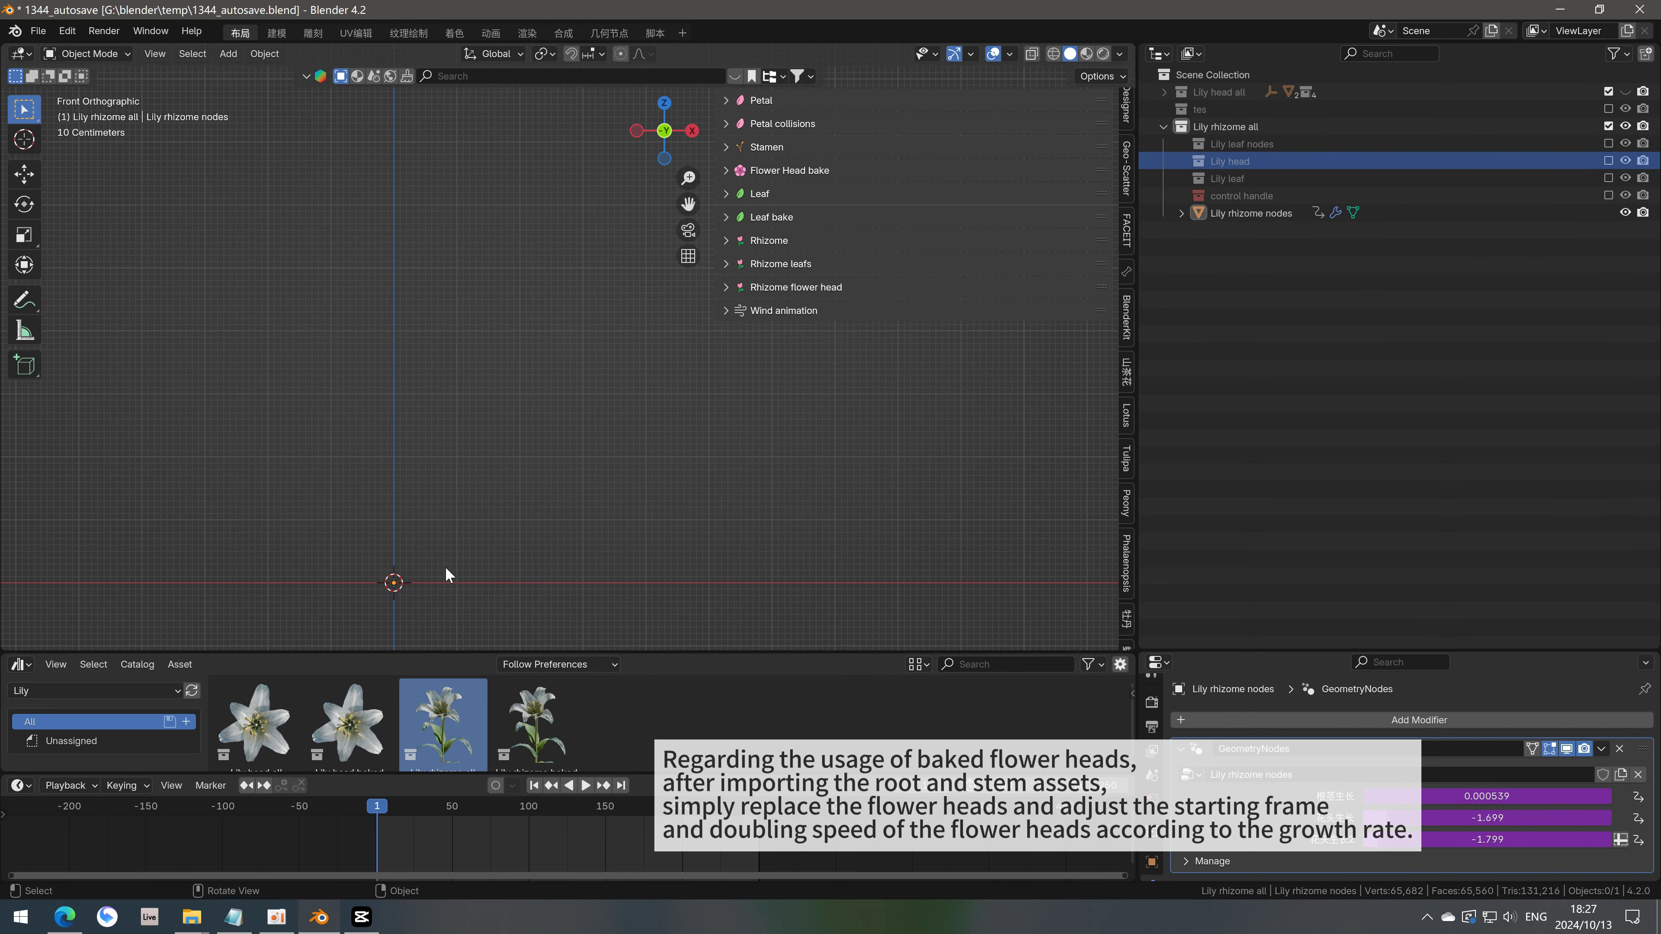
{"action": "key", "text": "shift+Left"}
{"action": "key", "text": "space"}
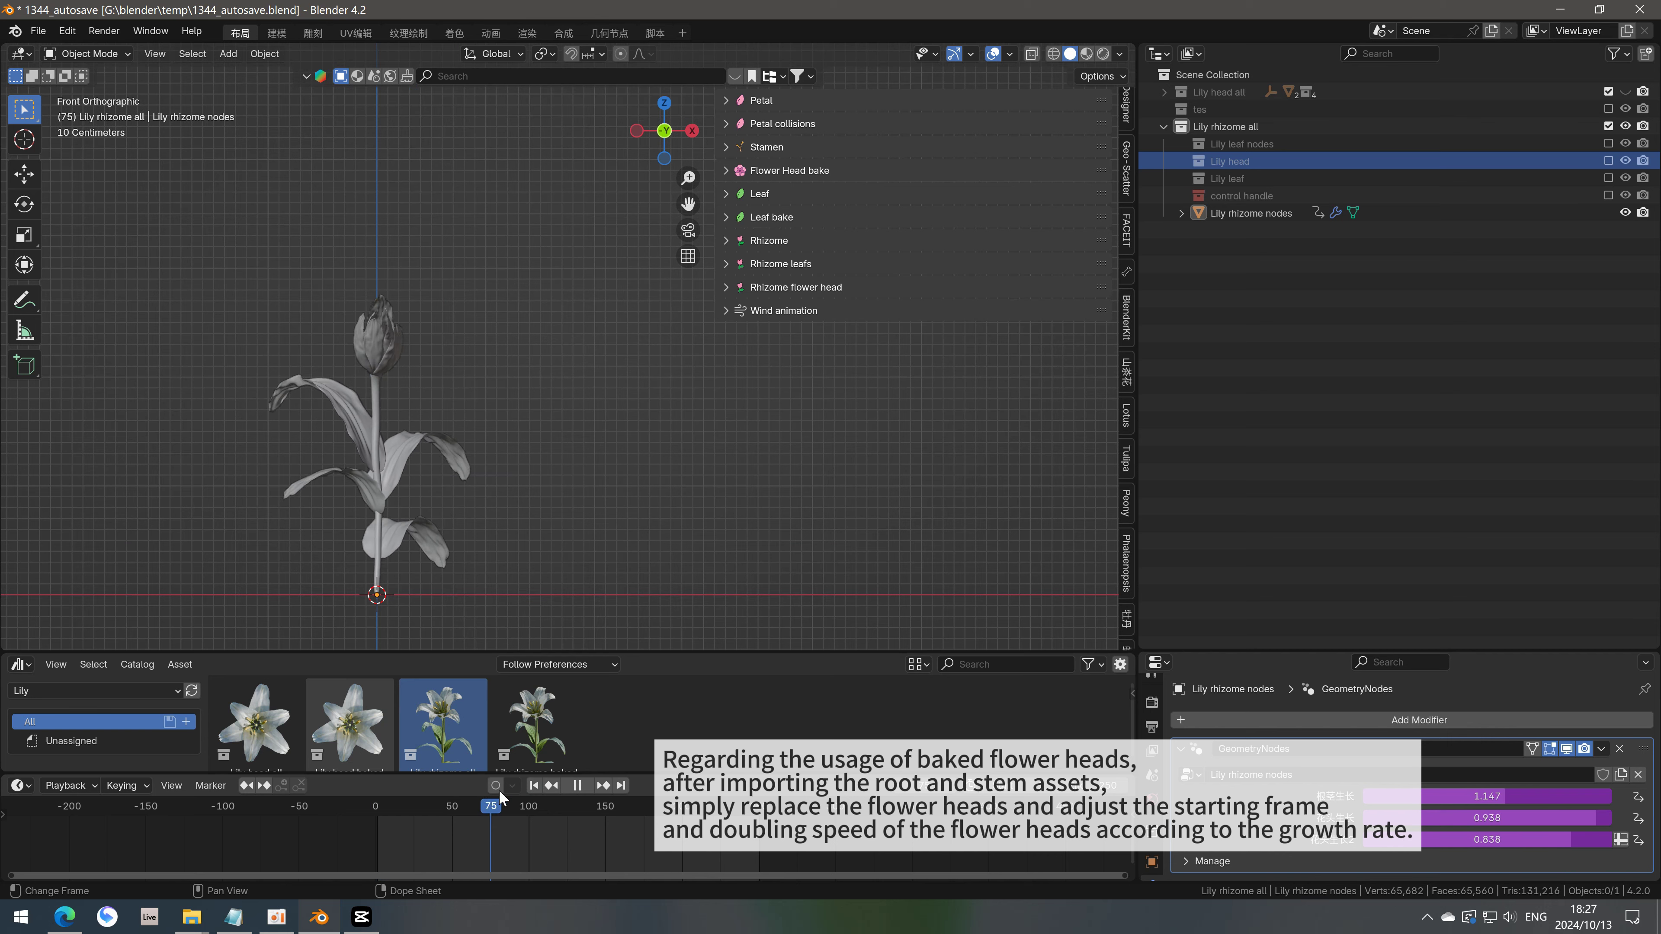
{"action": "key", "text": "space"}
{"action": "scroll", "coordinate": [458, 412], "scroll_direction": "up", "scroll_amount": 6}
{"action": "middle_click_drag", "start_coordinate": [458, 412], "coordinate": [554, 389], "text": "shift"}
{"action": "left_click", "coordinate": [514, 532]}
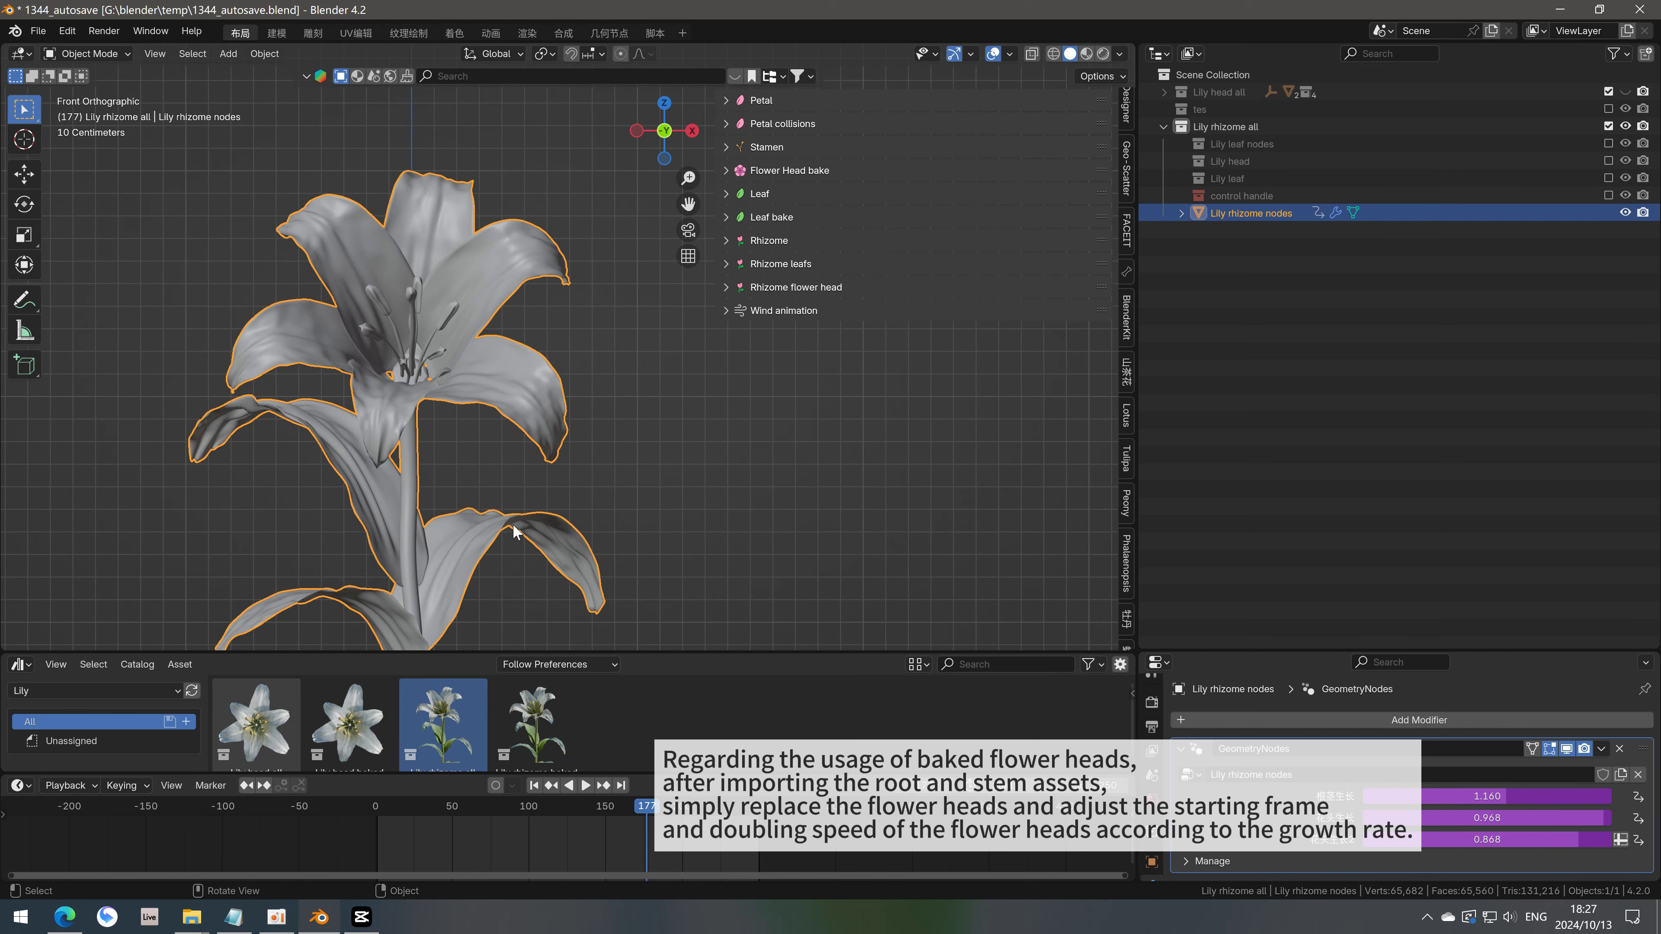
{"action": "left_click", "coordinate": [737, 242]}
Frame the lily and inspect the Rhizome flower head instance settings
{"action": "key", "text": "KP_Decimal"}
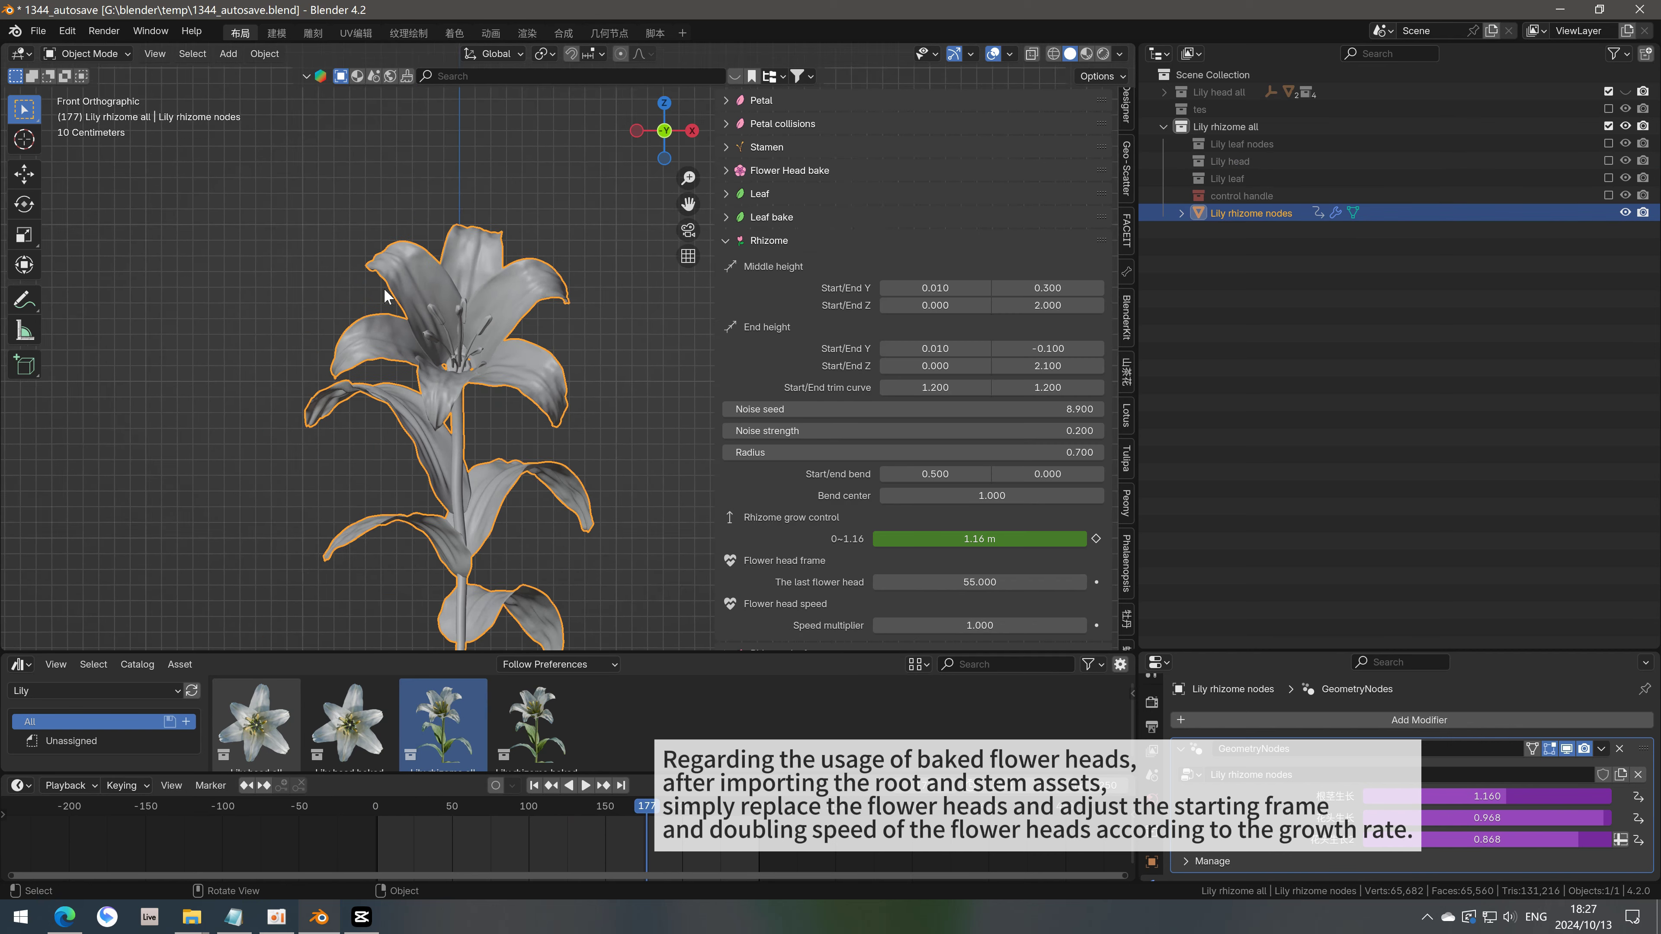
{"action": "scroll", "coordinate": [1013, 387], "scroll_direction": "down", "scroll_amount": 2}
{"action": "left_click", "coordinate": [785, 616]}
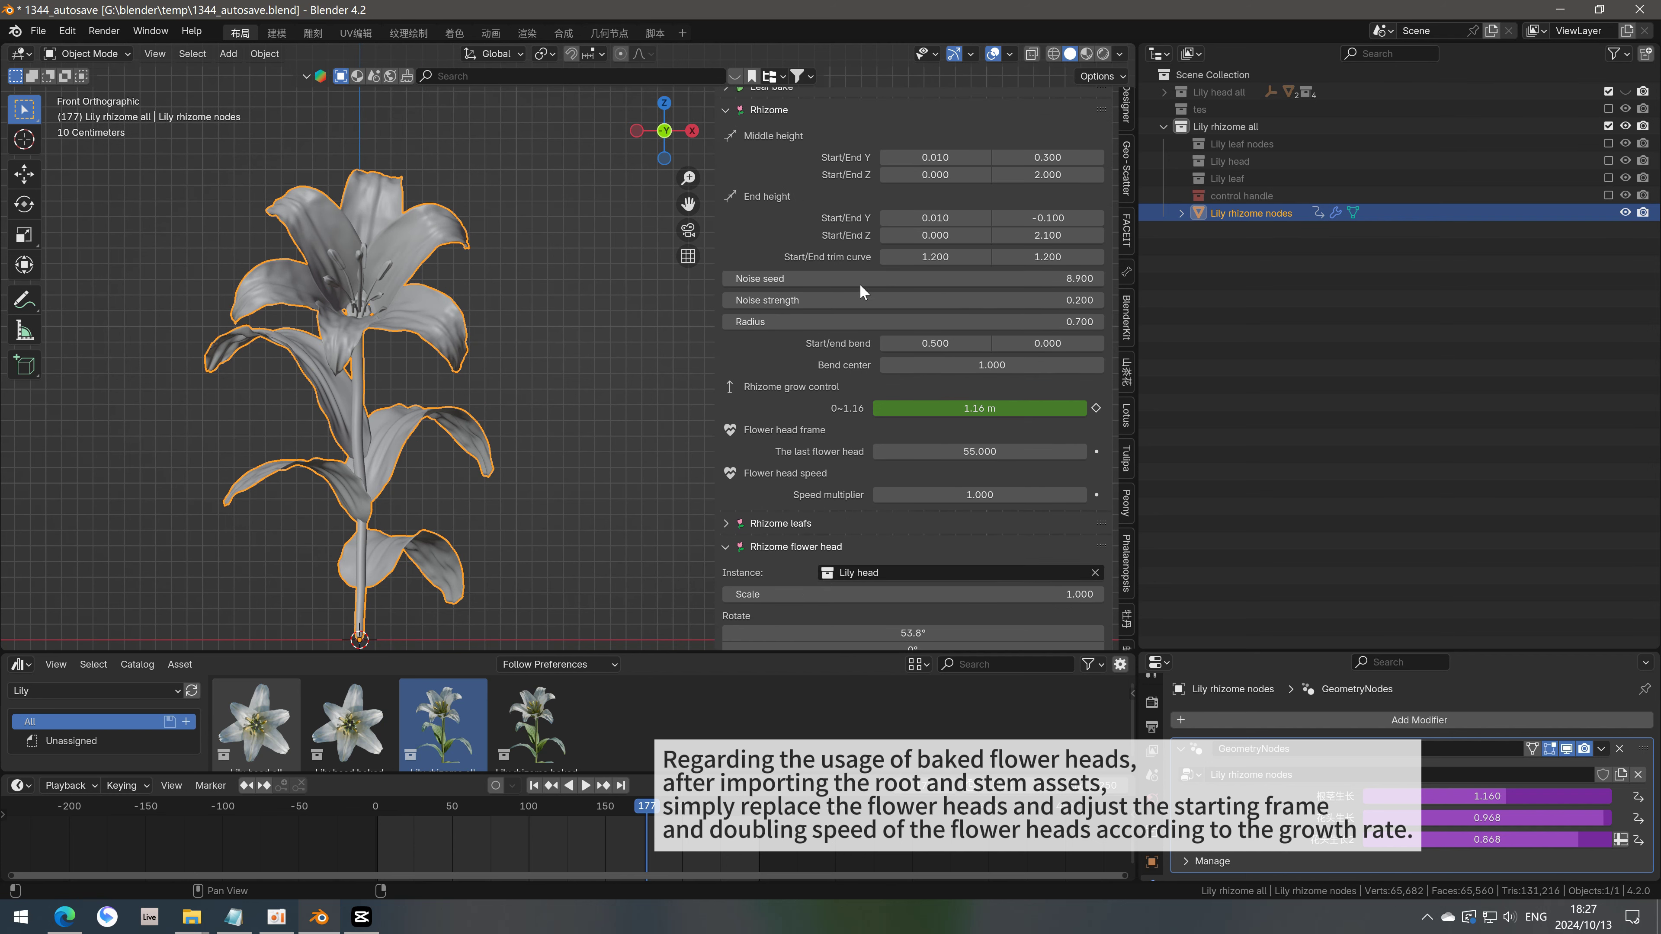
{"action": "scroll", "coordinate": [850, 556], "scroll_direction": "down", "scroll_amount": 5}
{"action": "left_click", "coordinate": [916, 515]}
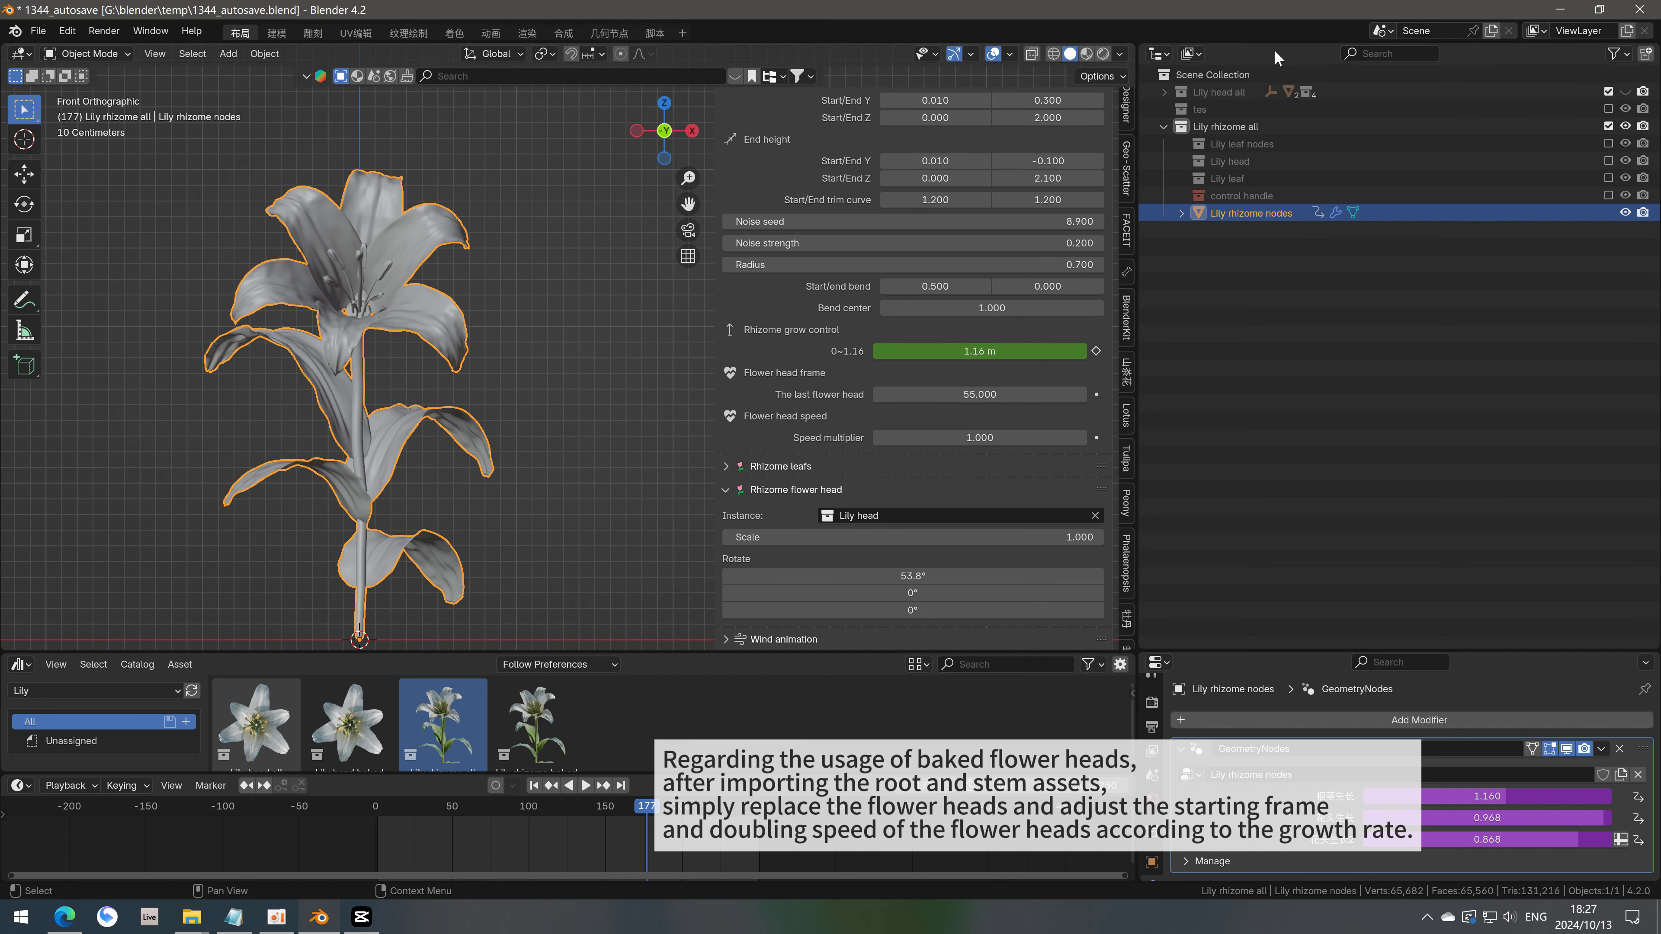
{"action": "left_click", "coordinate": [1219, 92]}
Move Lily head nodes baked to the scene root and exclude the Lily head nodes collection
{"action": "left_click", "coordinate": [1164, 92]}
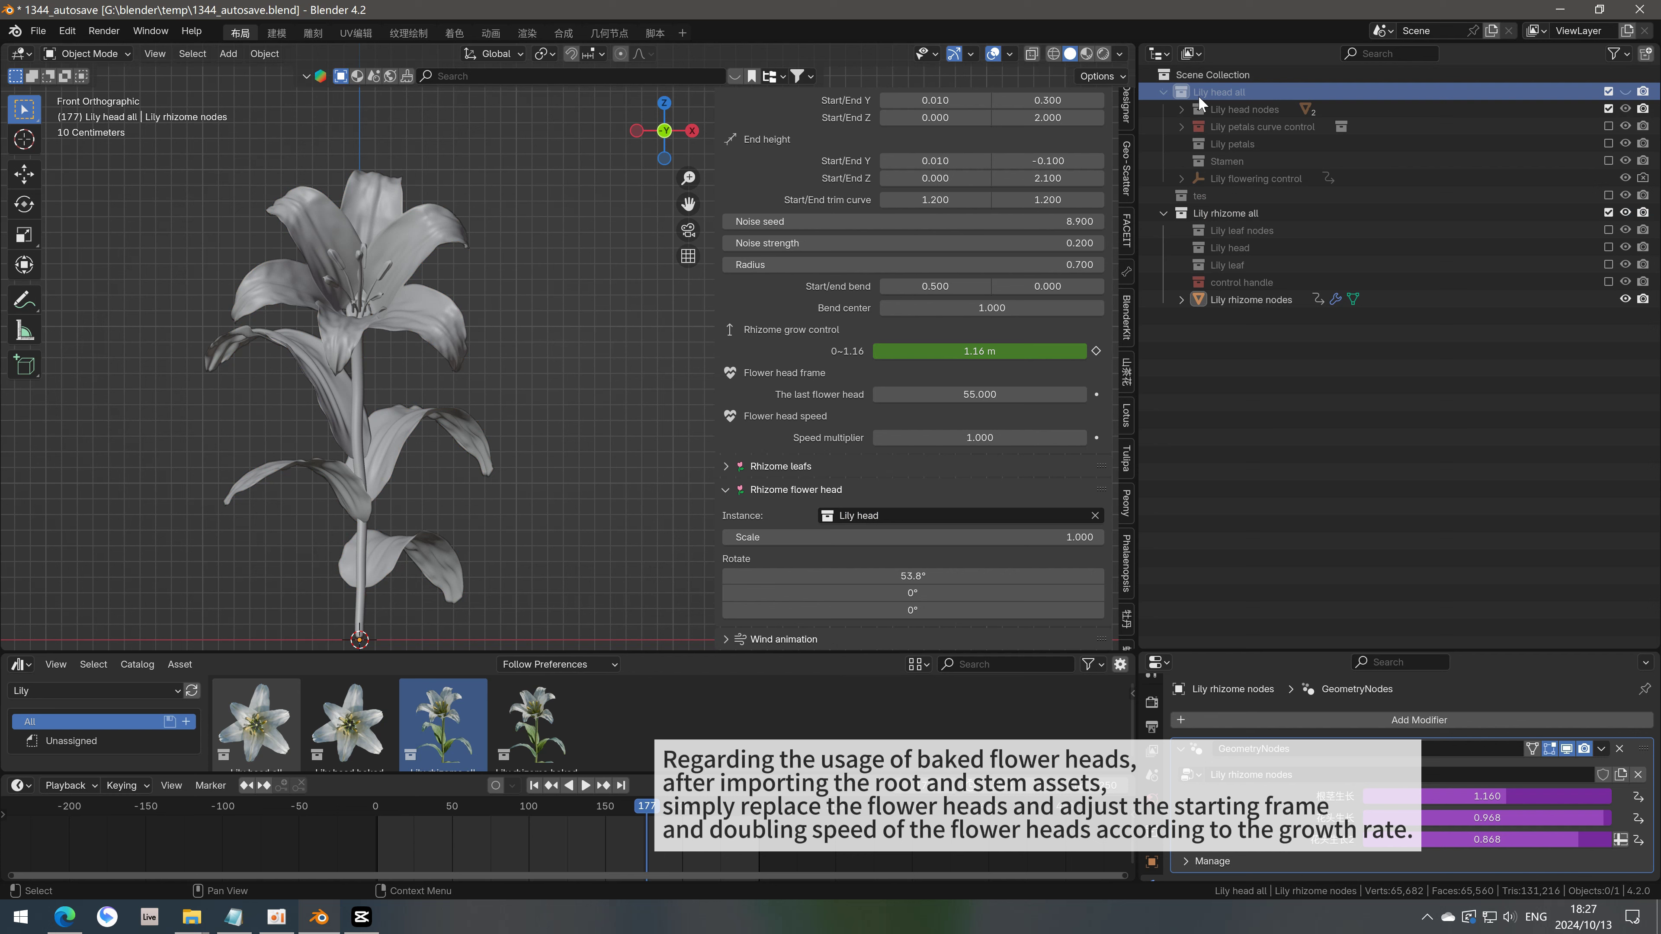
{"action": "left_click", "coordinate": [1181, 110]}
{"action": "left_click", "coordinate": [1277, 143]}
{"action": "key", "text": "KP_Decimal"}
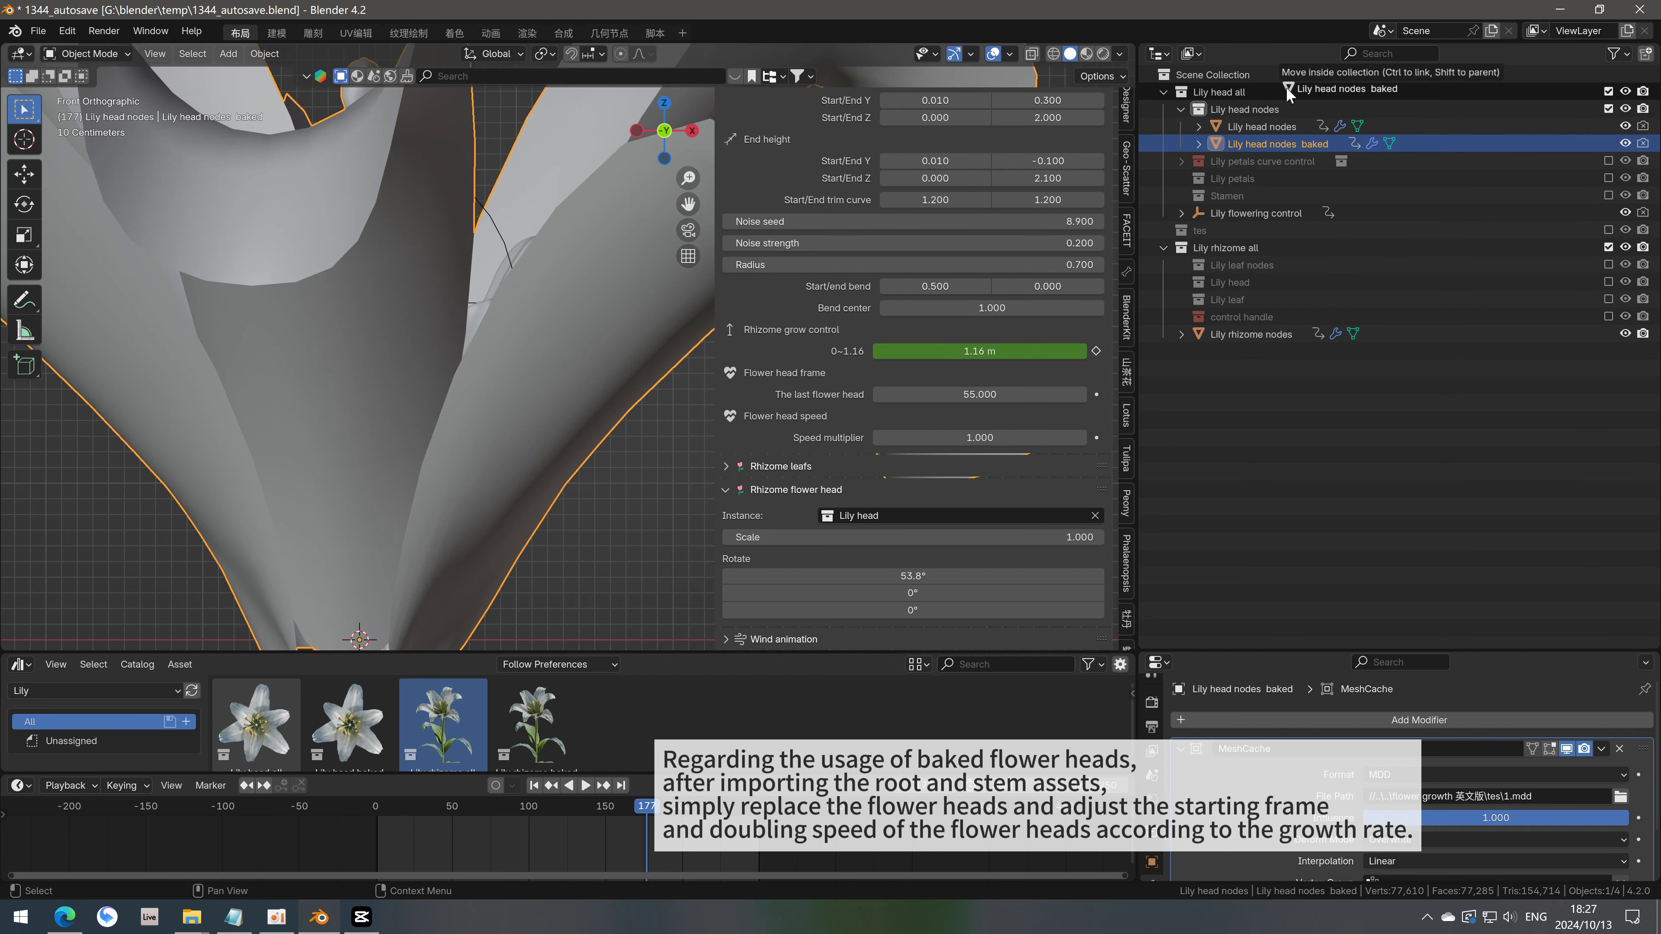
{"action": "left_click_drag", "start_coordinate": [1302, 143], "coordinate": [1242, 74]}
{"action": "left_click", "coordinate": [1609, 110]}
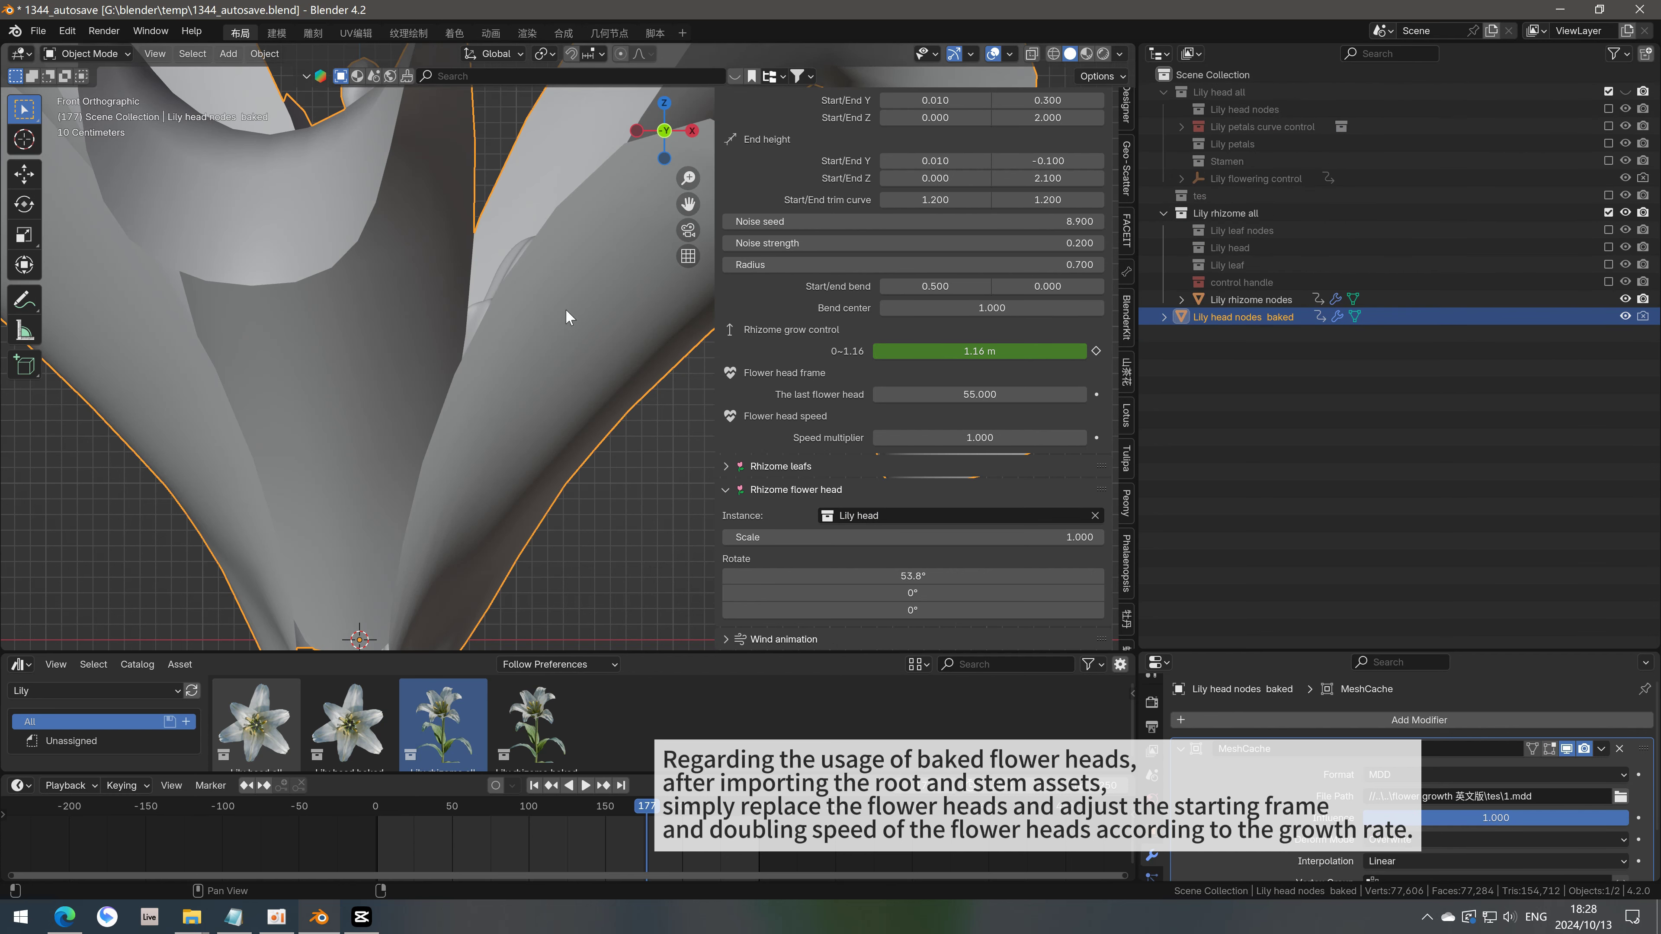
{"action": "scroll", "coordinate": [359, 347], "scroll_direction": "down", "scroll_amount": 5}
{"action": "middle_click_drag", "start_coordinate": [360, 347], "coordinate": [393, 295]}
Move the baked head into a new collection named '1' and exclude it
{"action": "key", "text": "m"}
{"action": "left_click", "coordinate": [1404, 334]}
{"action": "type", "text": "1"}
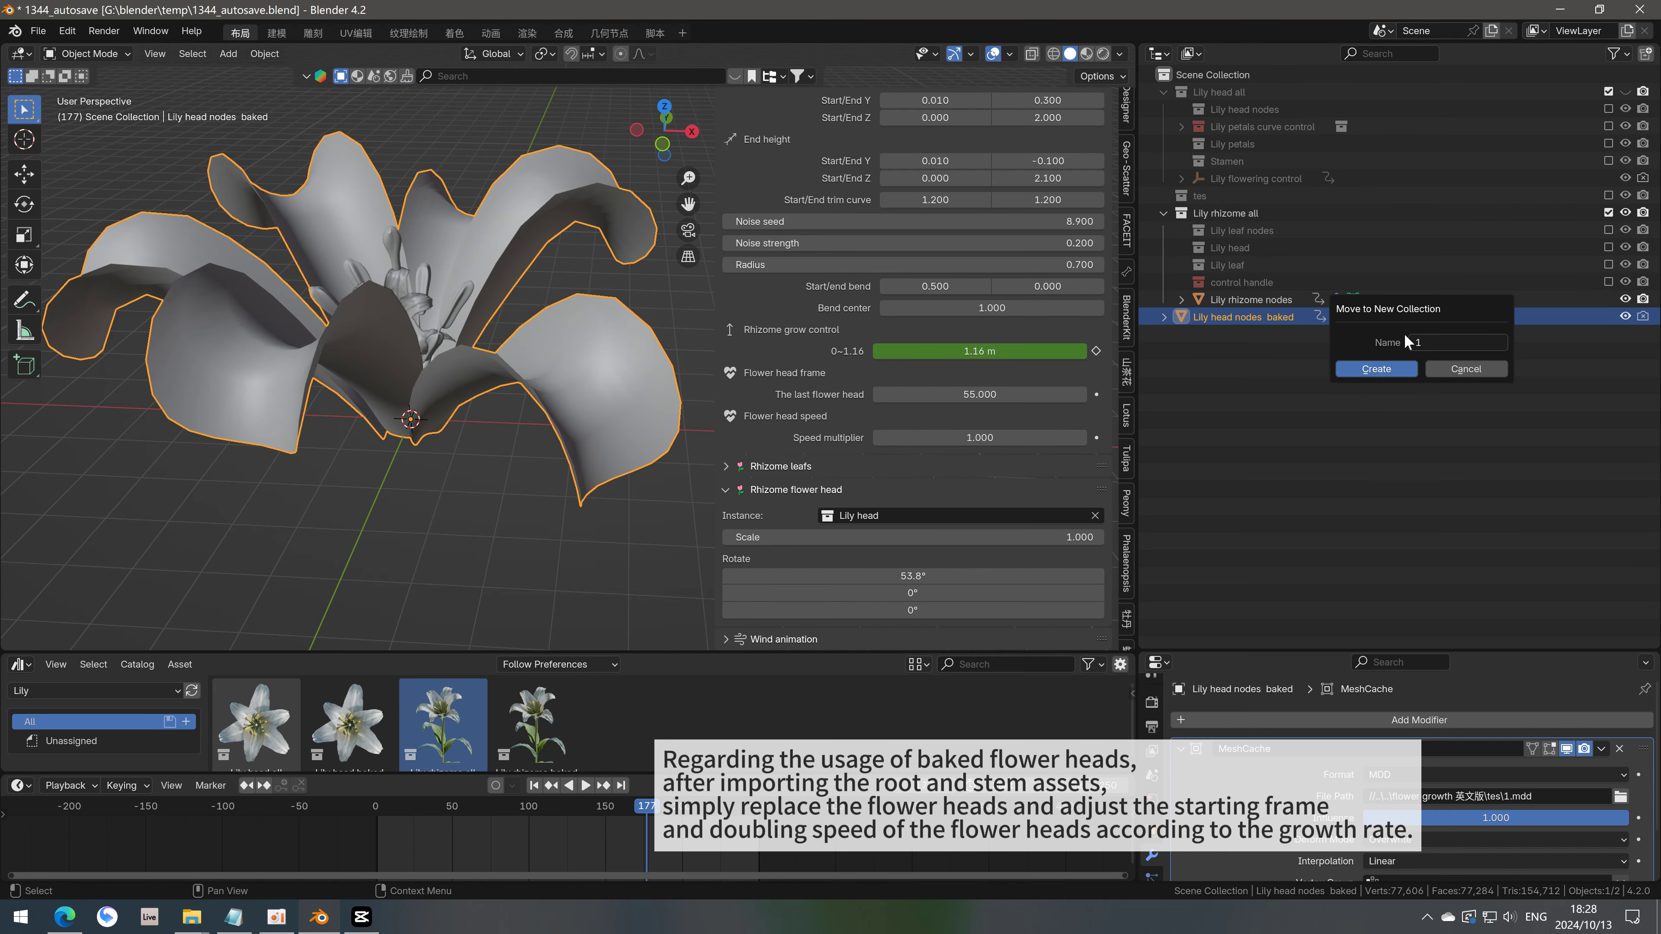
{"action": "left_click", "coordinate": [1353, 370]}
{"action": "left_click", "coordinate": [1608, 317]}
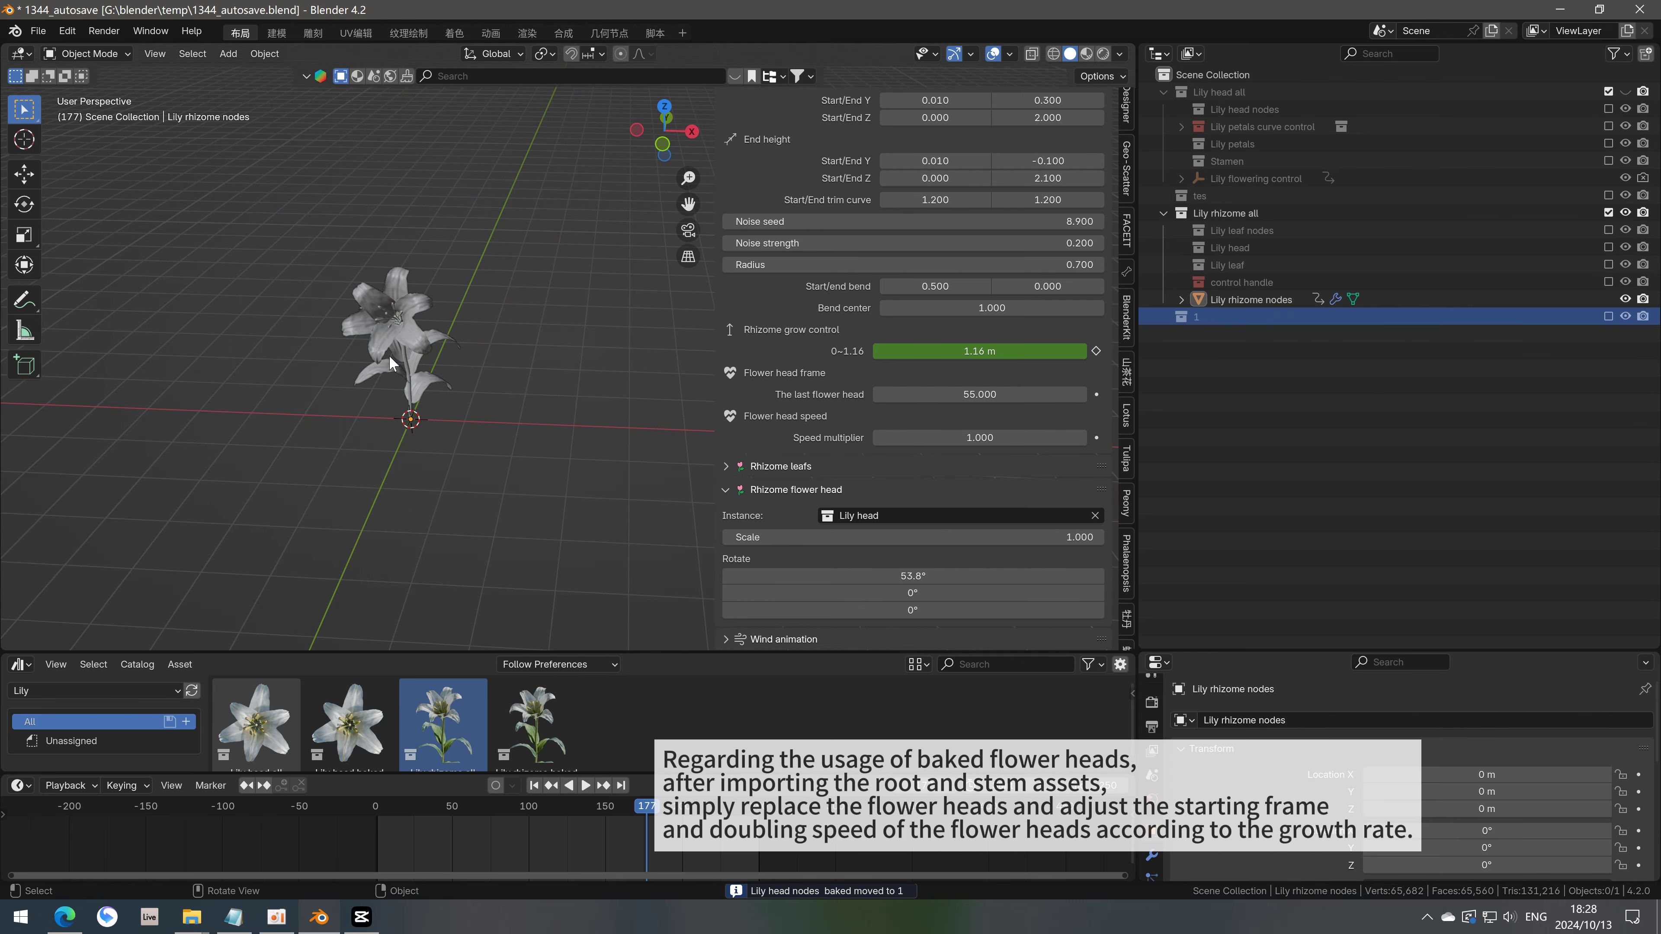
Set the Lily rhizome nodes flower head Instance to collection 1 and rewind the animation
{"action": "left_click", "coordinate": [1251, 300]}
{"action": "scroll", "coordinate": [469, 346], "scroll_direction": "up", "scroll_amount": 4}
{"action": "middle_click_drag", "start_coordinate": [470, 346], "coordinate": [412, 332], "text": "shift"}
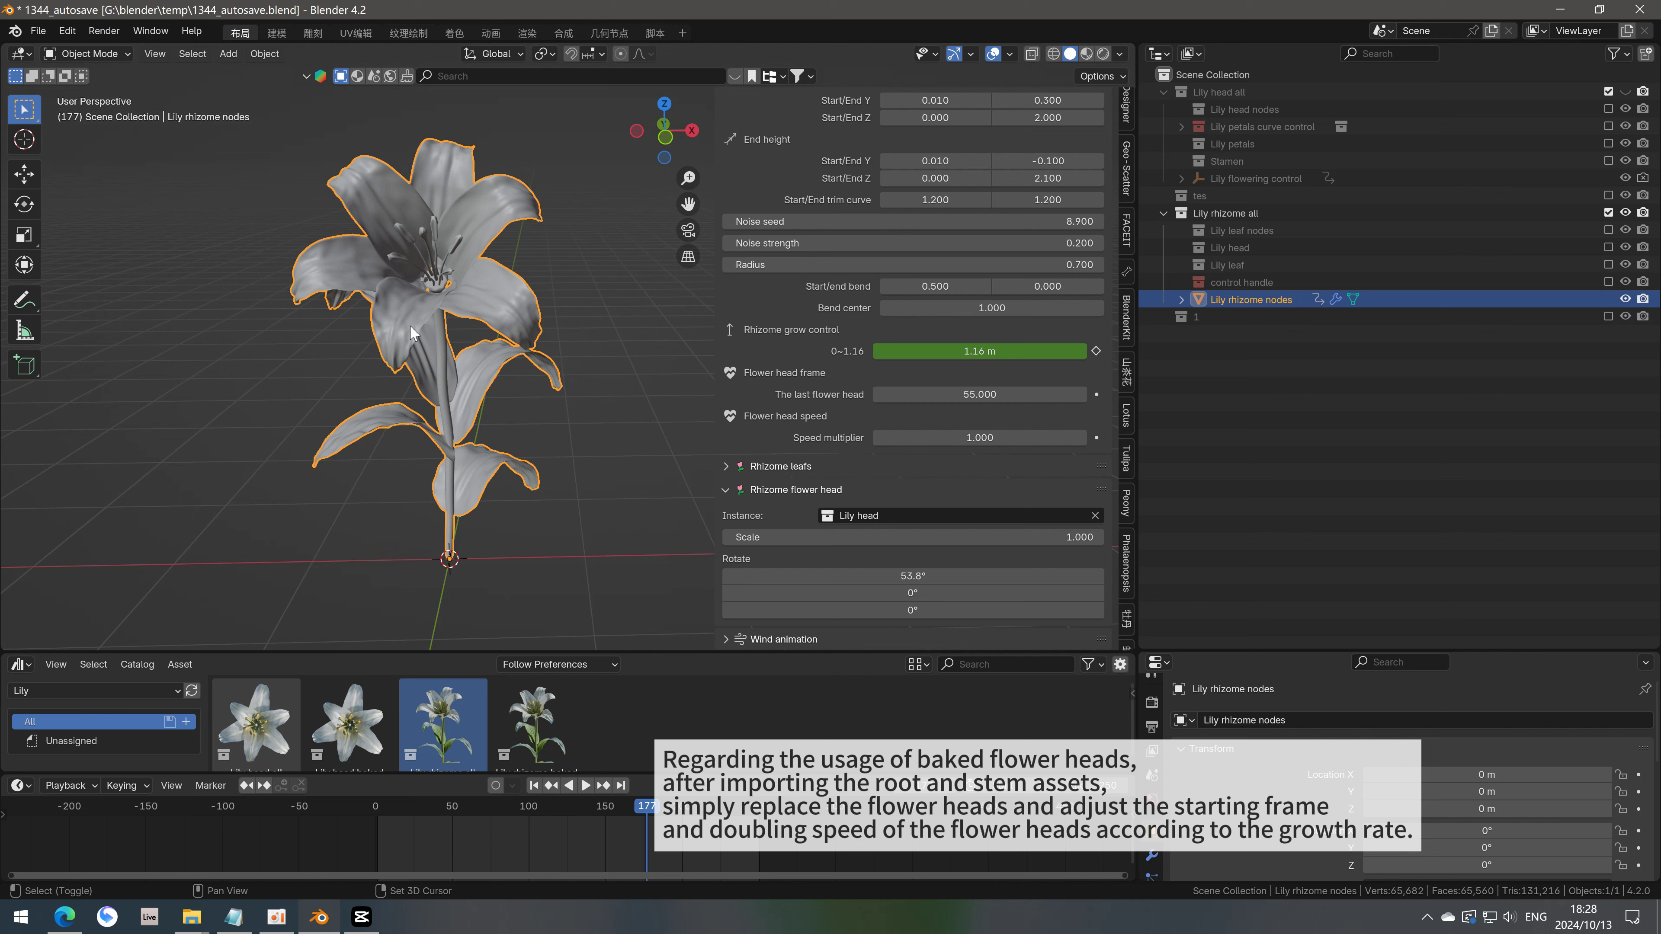
{"action": "left_click", "coordinate": [878, 518]}
{"action": "left_click", "coordinate": [873, 548]}
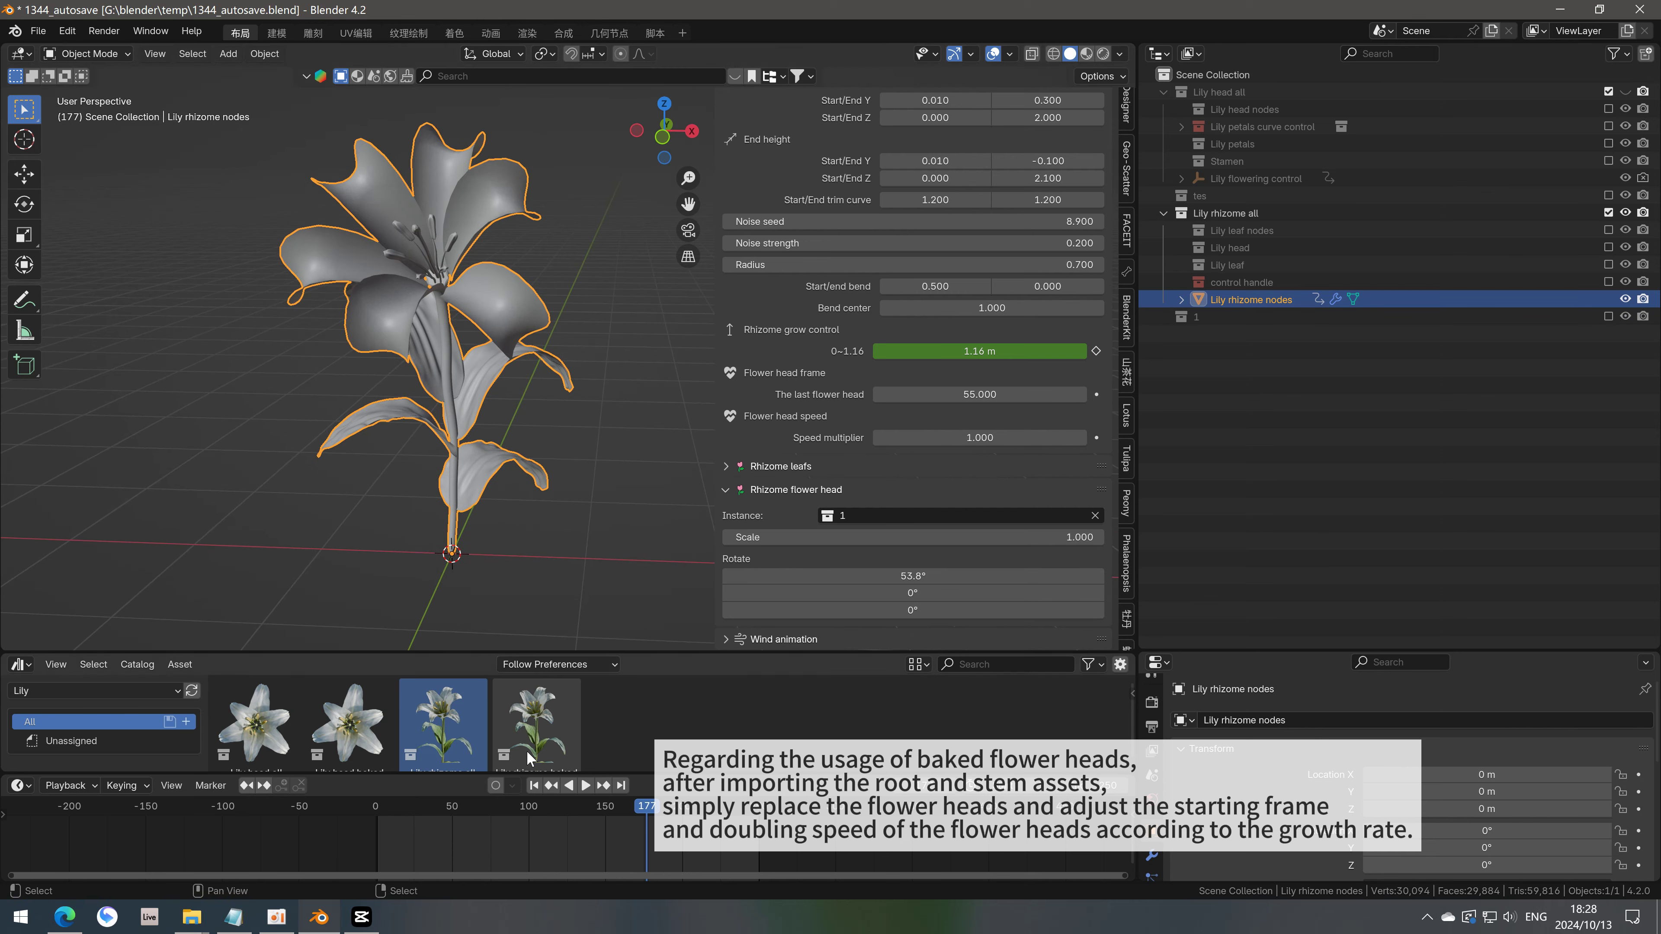
{"action": "left_click_drag", "start_coordinate": [377, 809], "coordinate": [492, 827]}
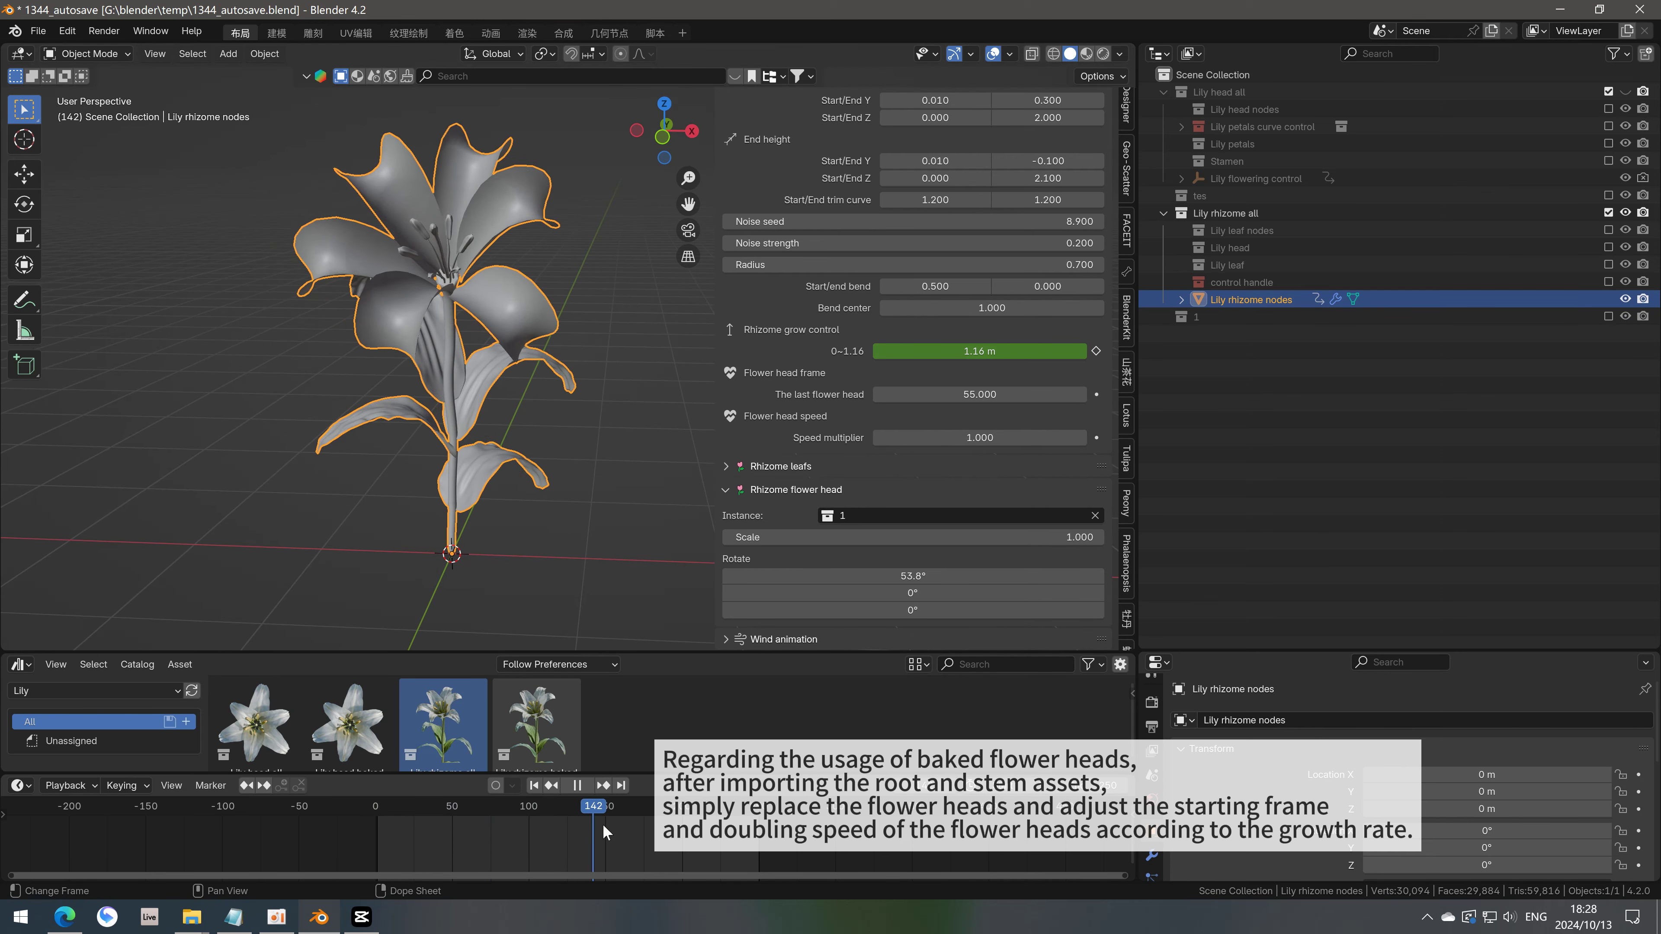
Stop playback at frame 125 and select the Lily head nodes baked object in collection 1
{"action": "left_click", "coordinate": [1198, 316]}
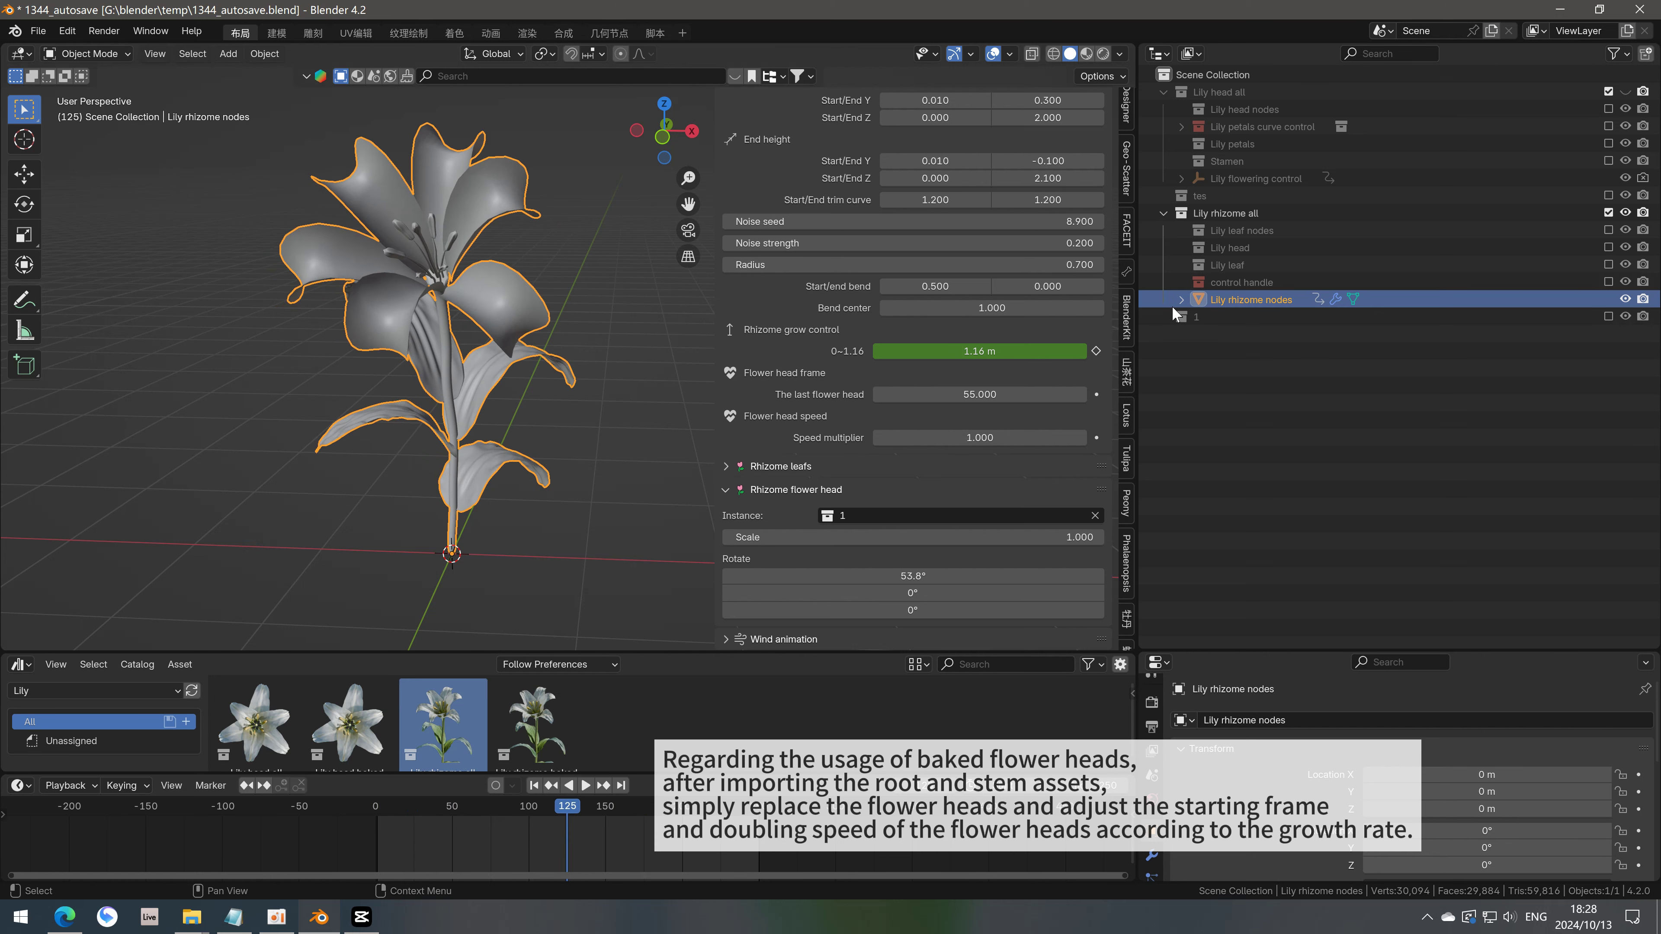
{"action": "key", "text": "space"}
{"action": "left_click", "coordinate": [1164, 317]}
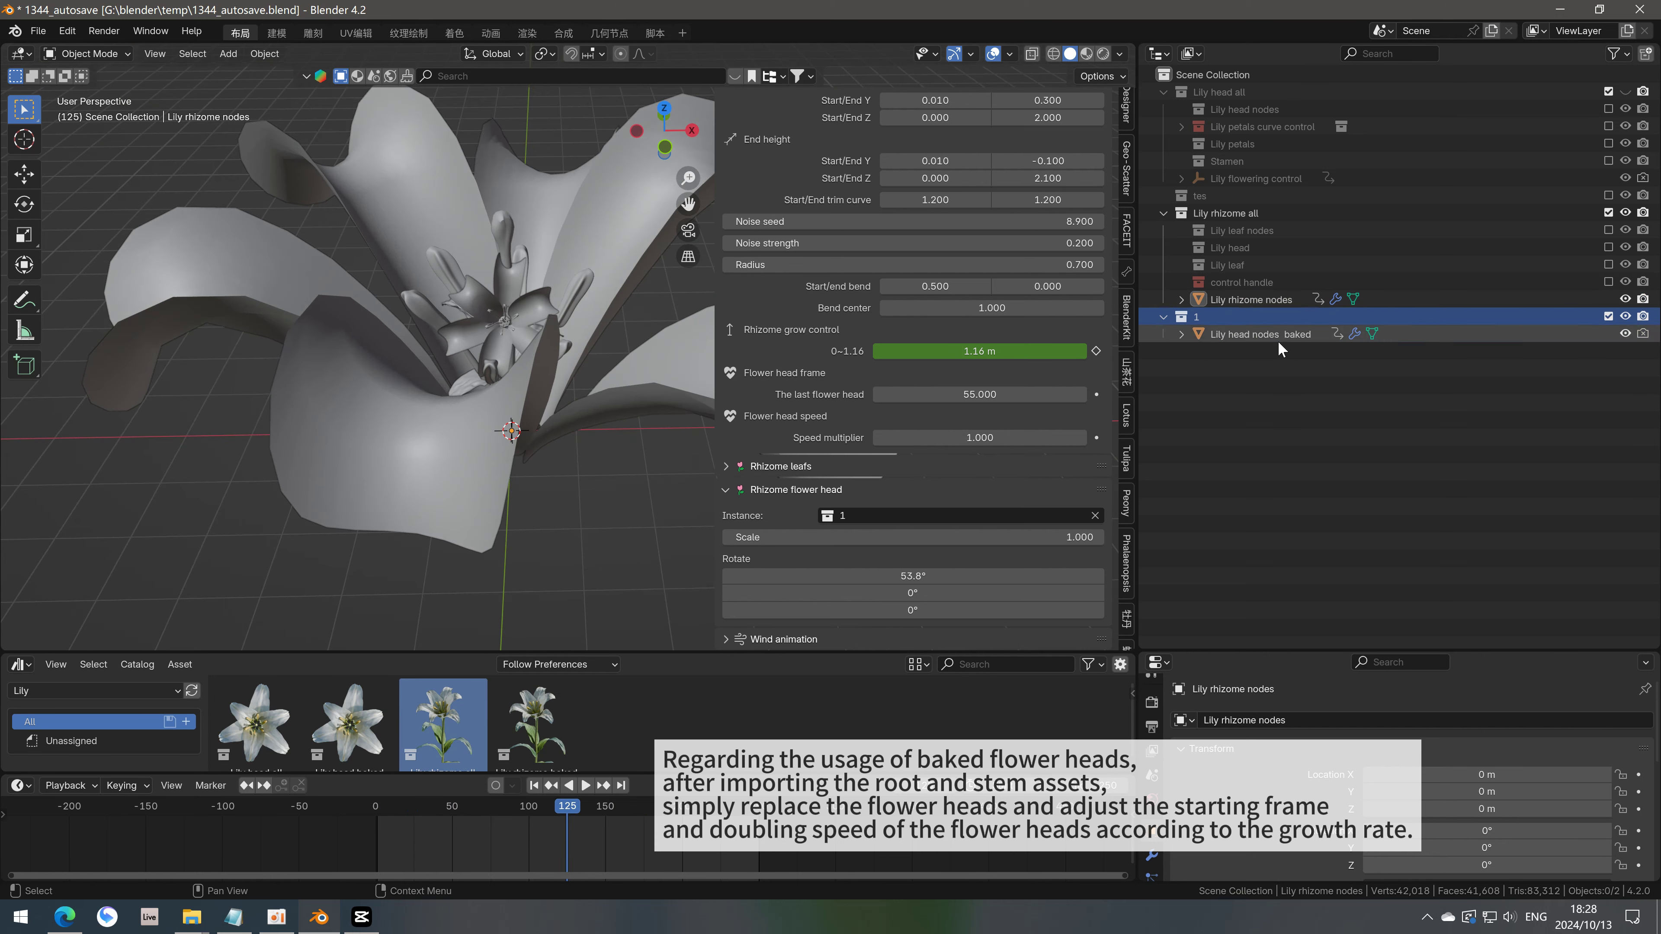
{"action": "left_click", "coordinate": [1269, 334]}
{"action": "scroll", "coordinate": [1123, 512], "scroll_direction": "up", "scroll_amount": 2}
{"action": "scroll", "coordinate": [1124, 512], "scroll_direction": "up", "scroll_amount": 4}
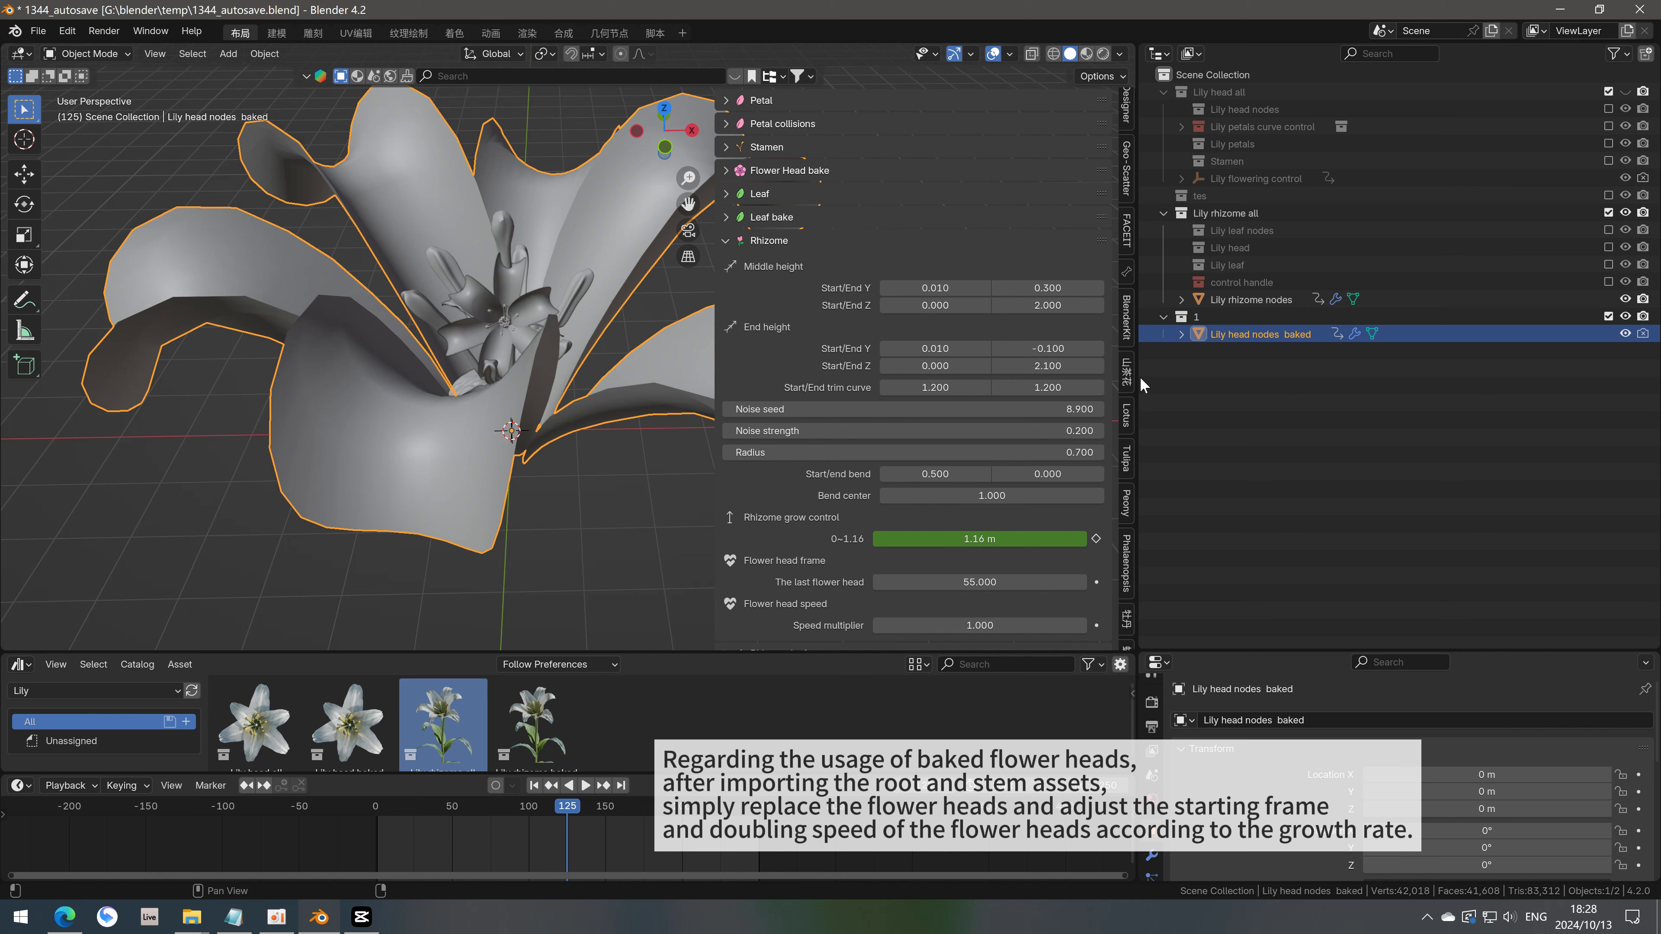
Set the Flower Head bake speed multiplier to 1, hide the baked head, and play the growth
{"action": "left_click", "coordinate": [721, 174]}
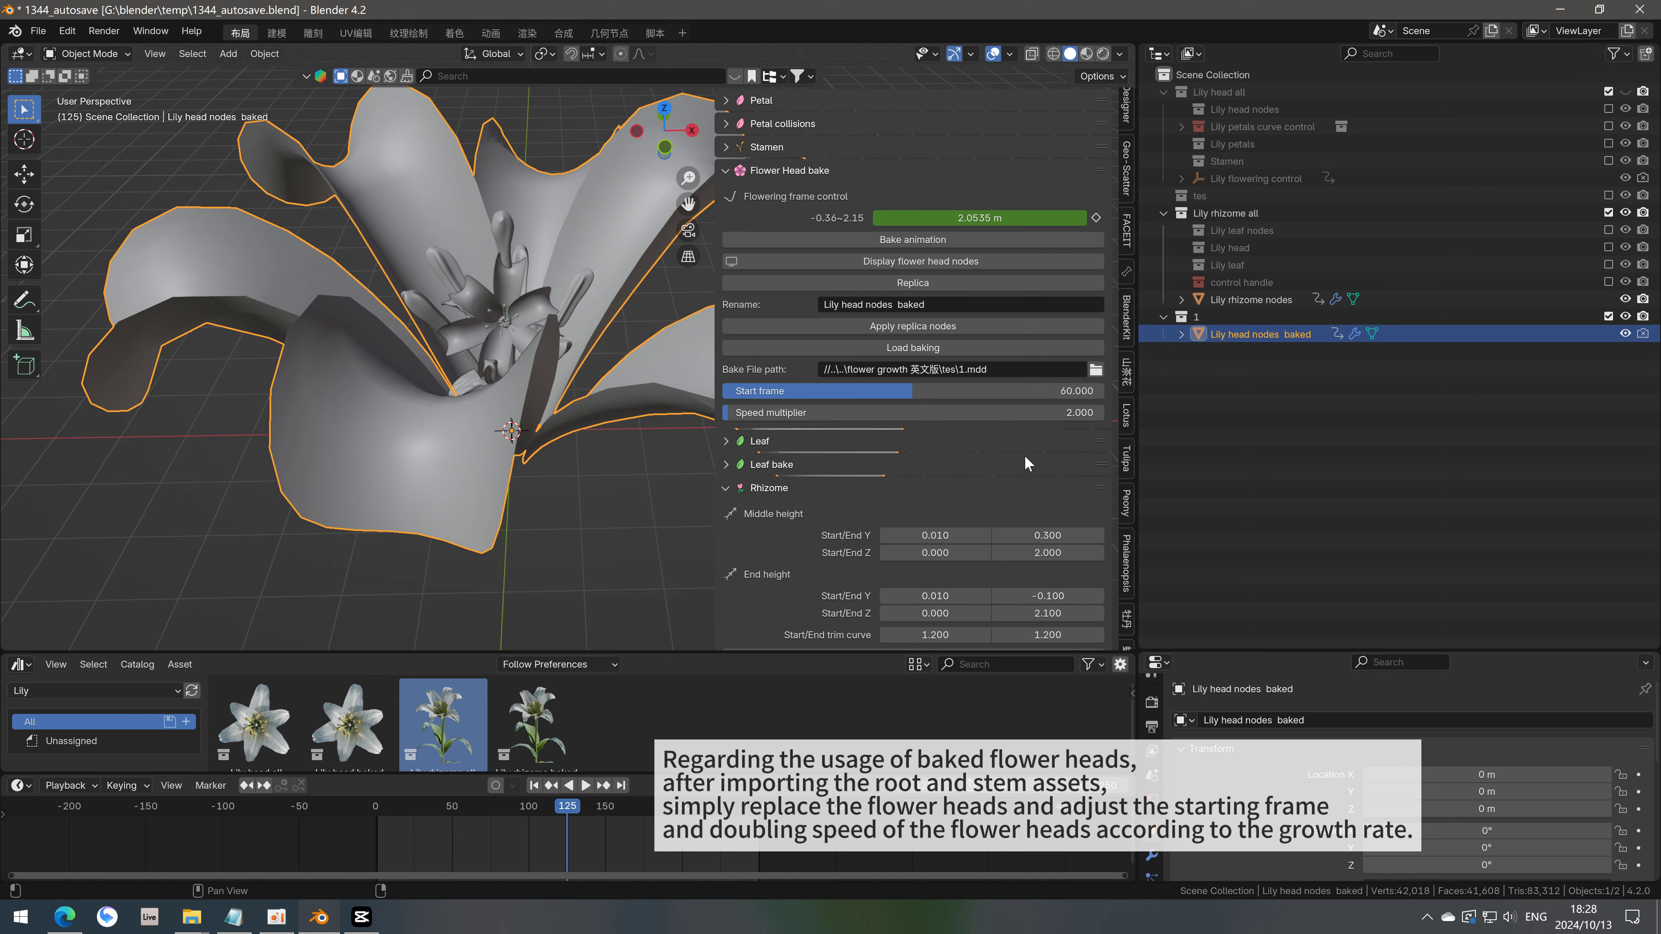
{"action": "left_click", "coordinate": [1073, 412]}
{"action": "type", "text": "1"}
{"action": "key", "text": "Return"}
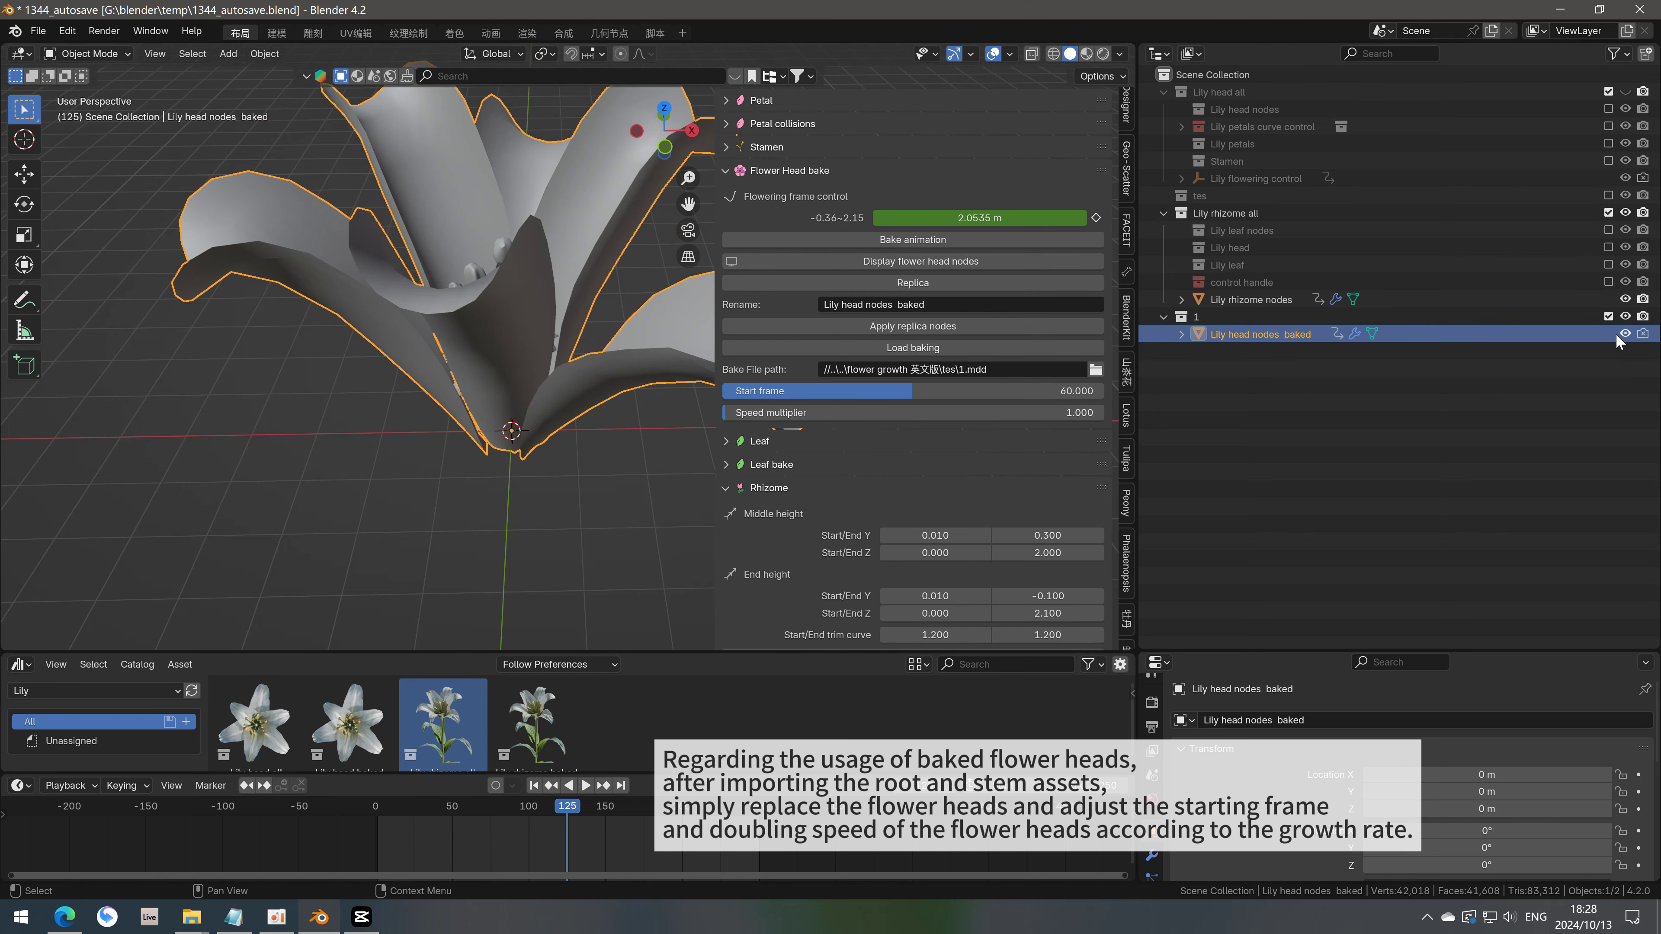
{"action": "left_click", "coordinate": [548, 789]}
{"action": "key", "text": "space"}
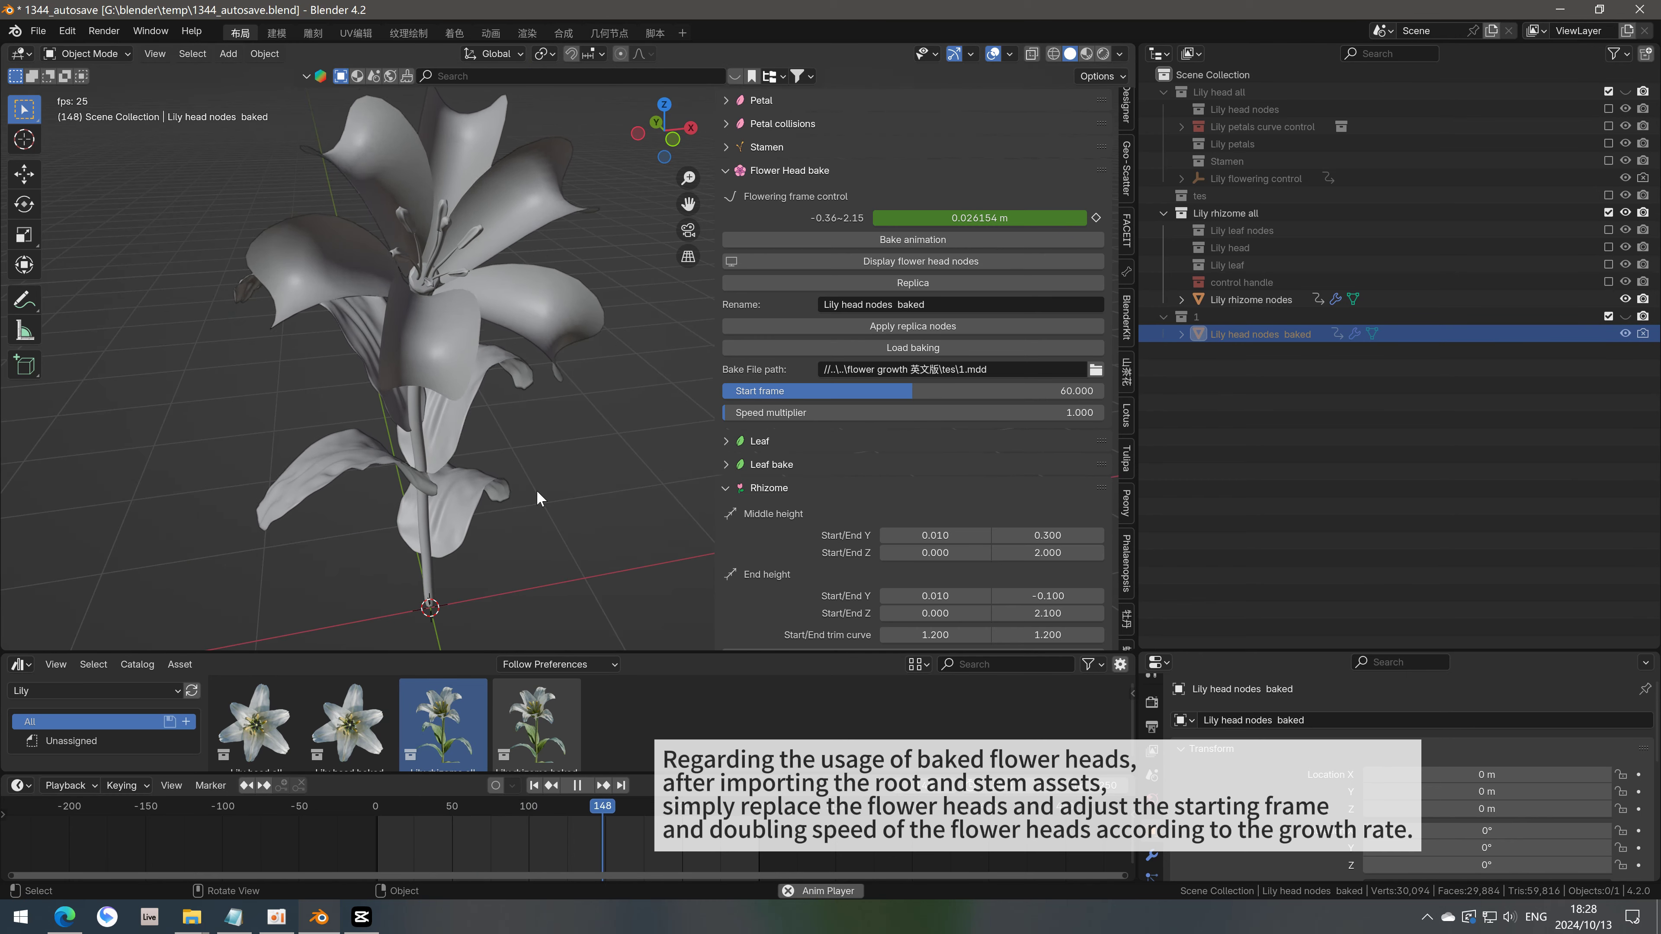
{"action": "middle_click_drag", "start_coordinate": [537, 489], "coordinate": [547, 481]}
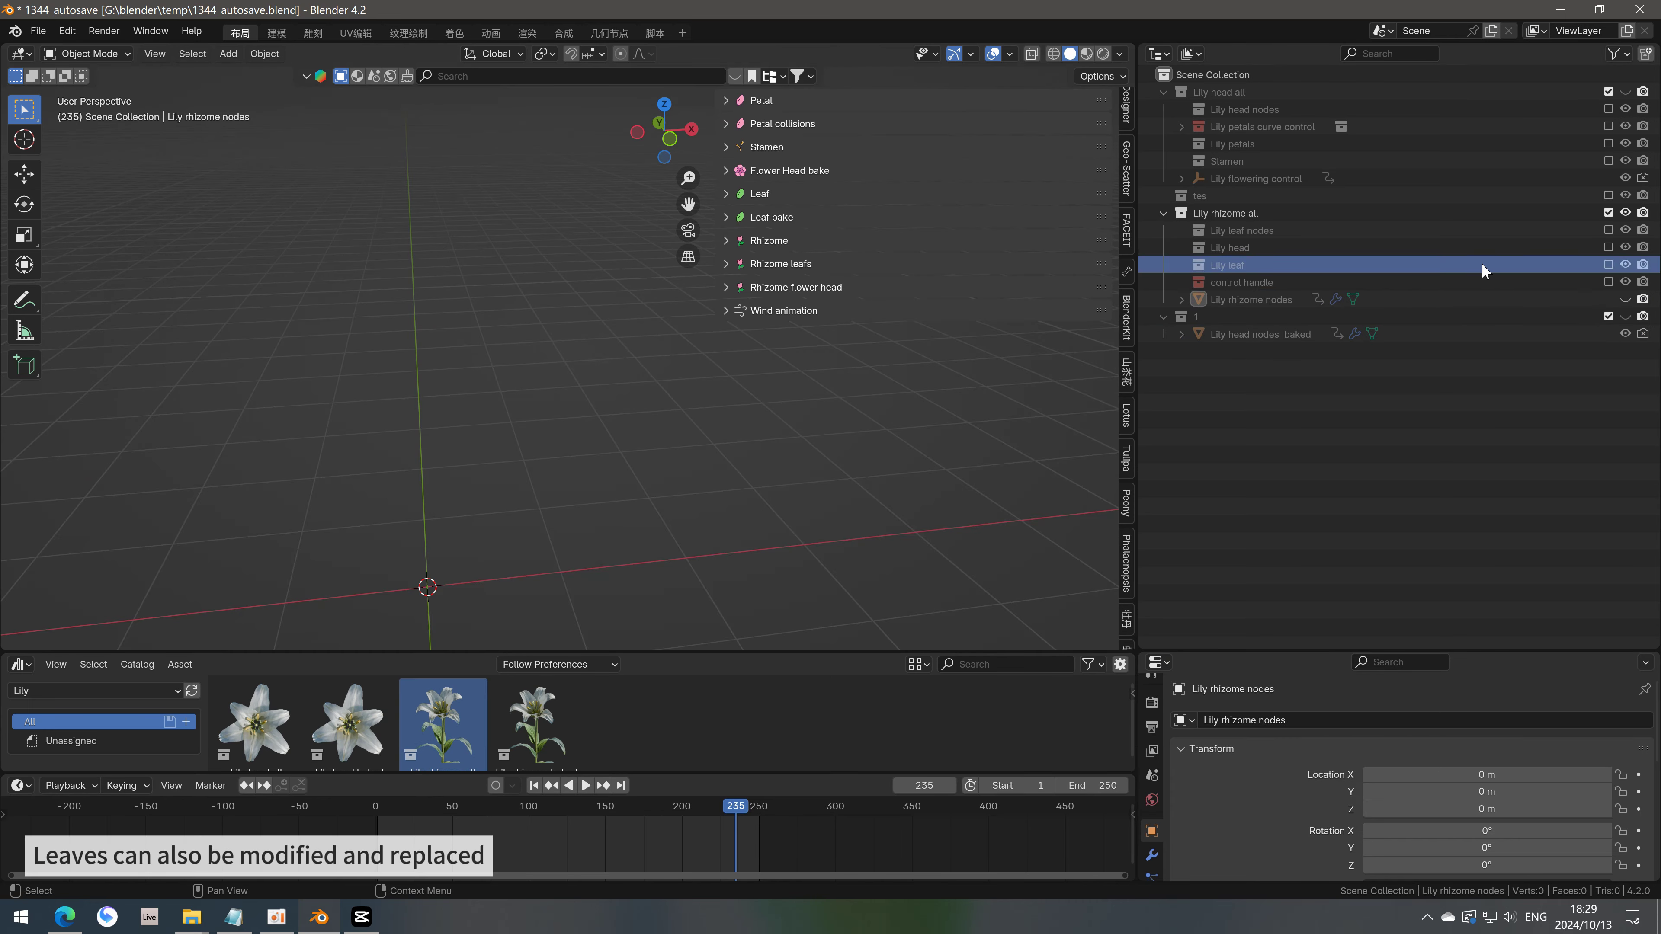
Exclude Lily leaf, enable Lily leaf nodes, hide the leaf mesh, and open Leaf settings
{"action": "middle_click_drag", "start_coordinate": [592, 337], "coordinate": [654, 327]}
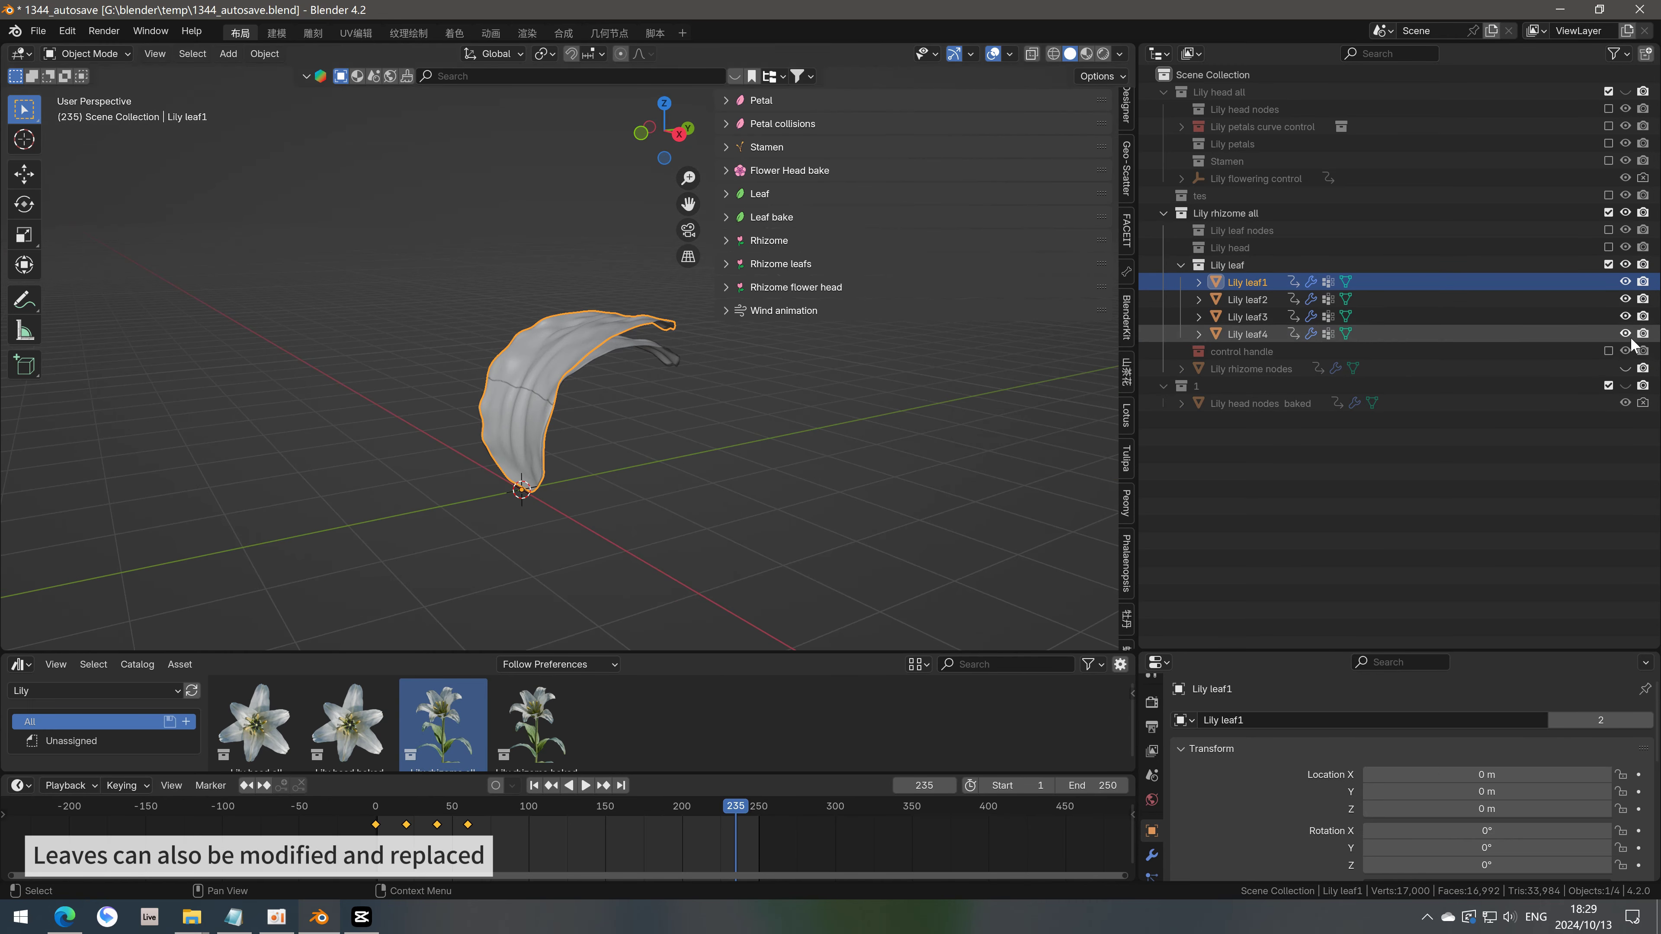
{"action": "left_click", "coordinate": [1609, 264]}
{"action": "left_click", "coordinate": [1609, 229]}
{"action": "left_click", "coordinate": [1625, 248]}
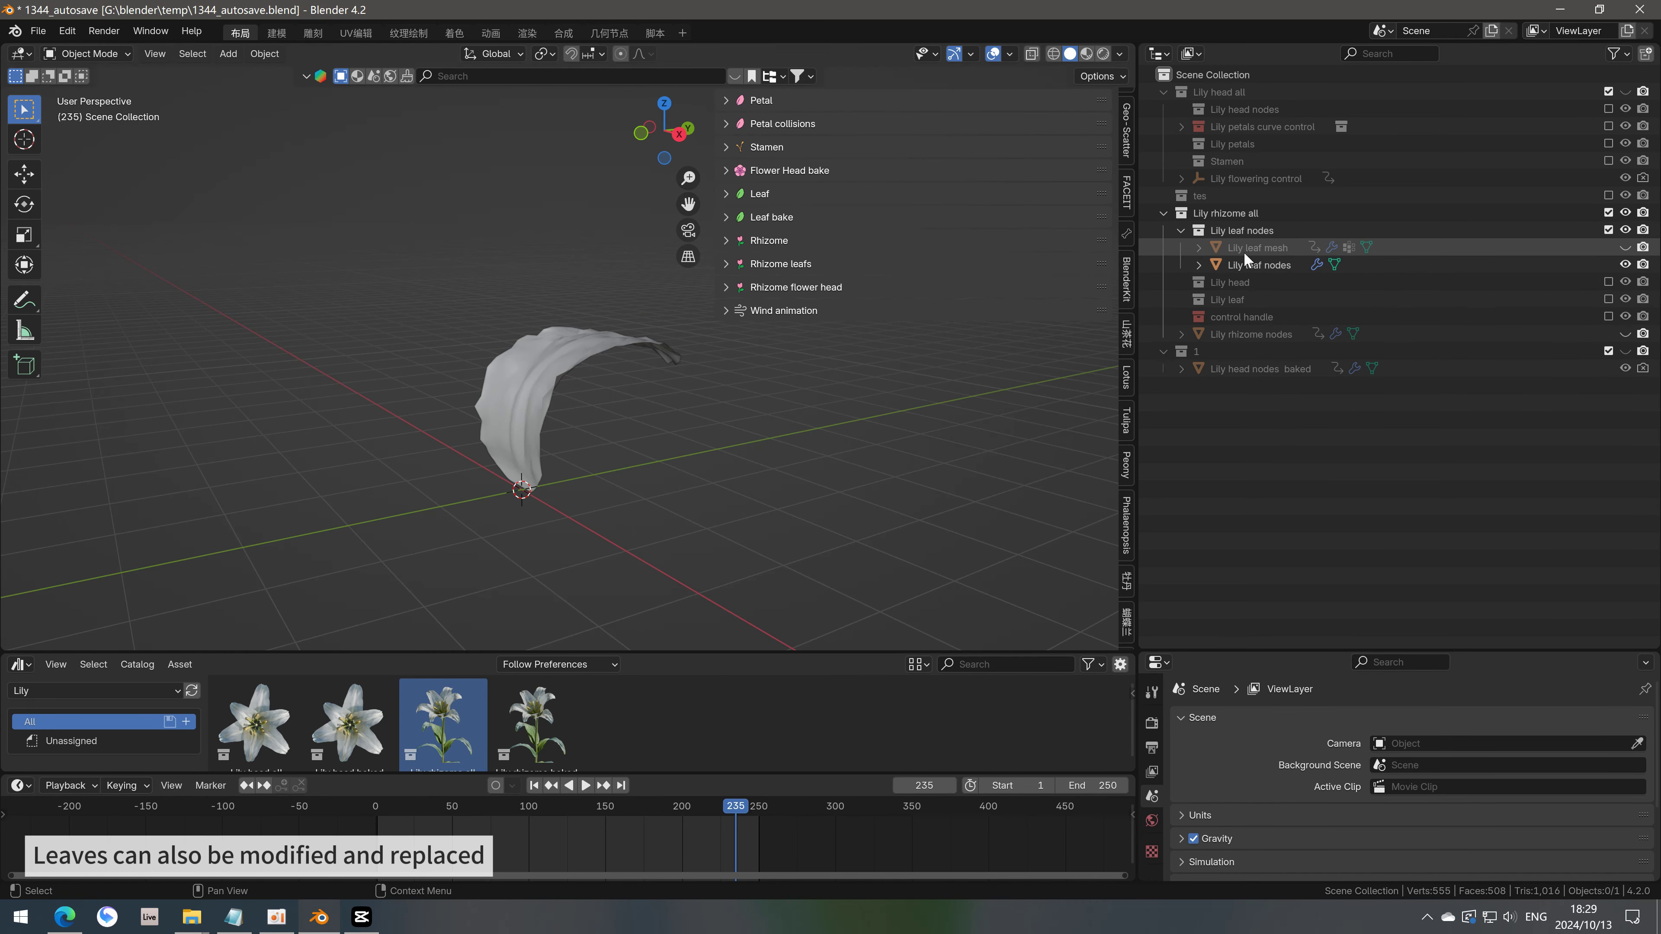
{"action": "left_click", "coordinate": [1259, 265]}
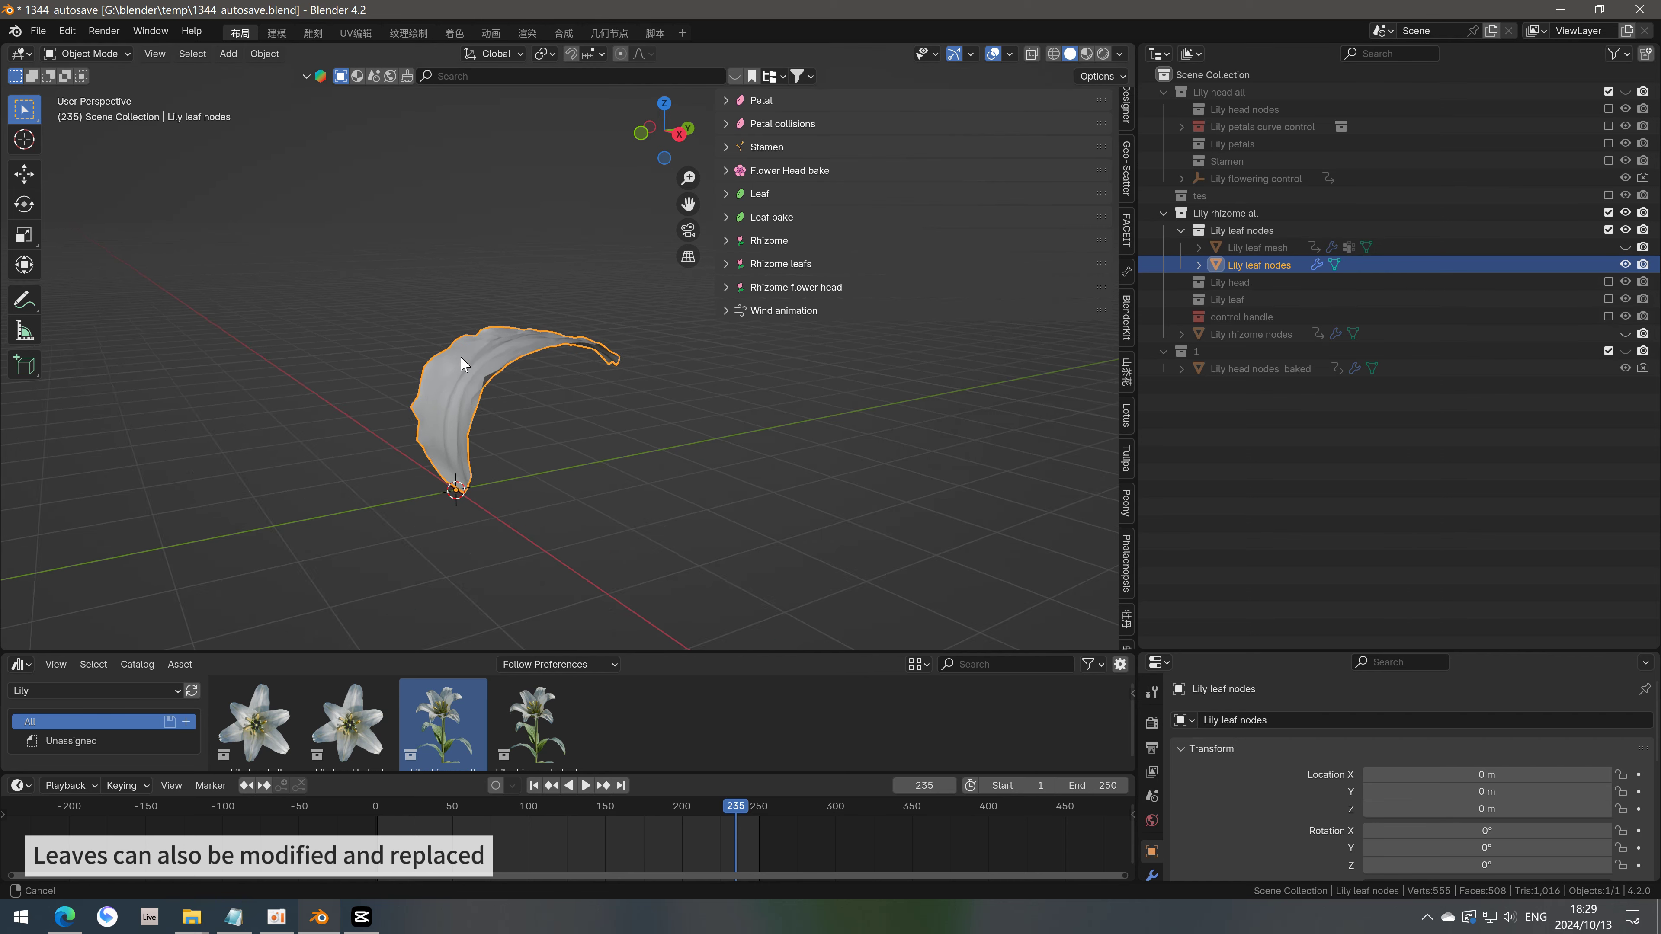
{"action": "mouse_move", "coordinate": [654, 418]}
{"action": "middle_mouse_down"}
{"action": "mouse_move", "coordinate": [726, 403]}
{"action": "mouse_move", "coordinate": [695, 234]}
{"action": "middle_mouse_up"}
{"action": "left_click", "coordinate": [726, 194]}
Replay the leaf growth animation from the first frame and orbit to inspect it
{"action": "middle_click_drag", "start_coordinate": [497, 366], "coordinate": [366, 452]}
{"action": "left_click_drag", "start_coordinate": [382, 811], "coordinate": [481, 830]}
{"action": "key", "text": "shift+Left"}
{"action": "mouse_move", "coordinate": [514, 612]}
{"action": "middle_mouse_down"}
{"action": "mouse_move", "coordinate": [436, 537]}
{"action": "mouse_move", "coordinate": [432, 488]}
{"action": "middle_mouse_up"}
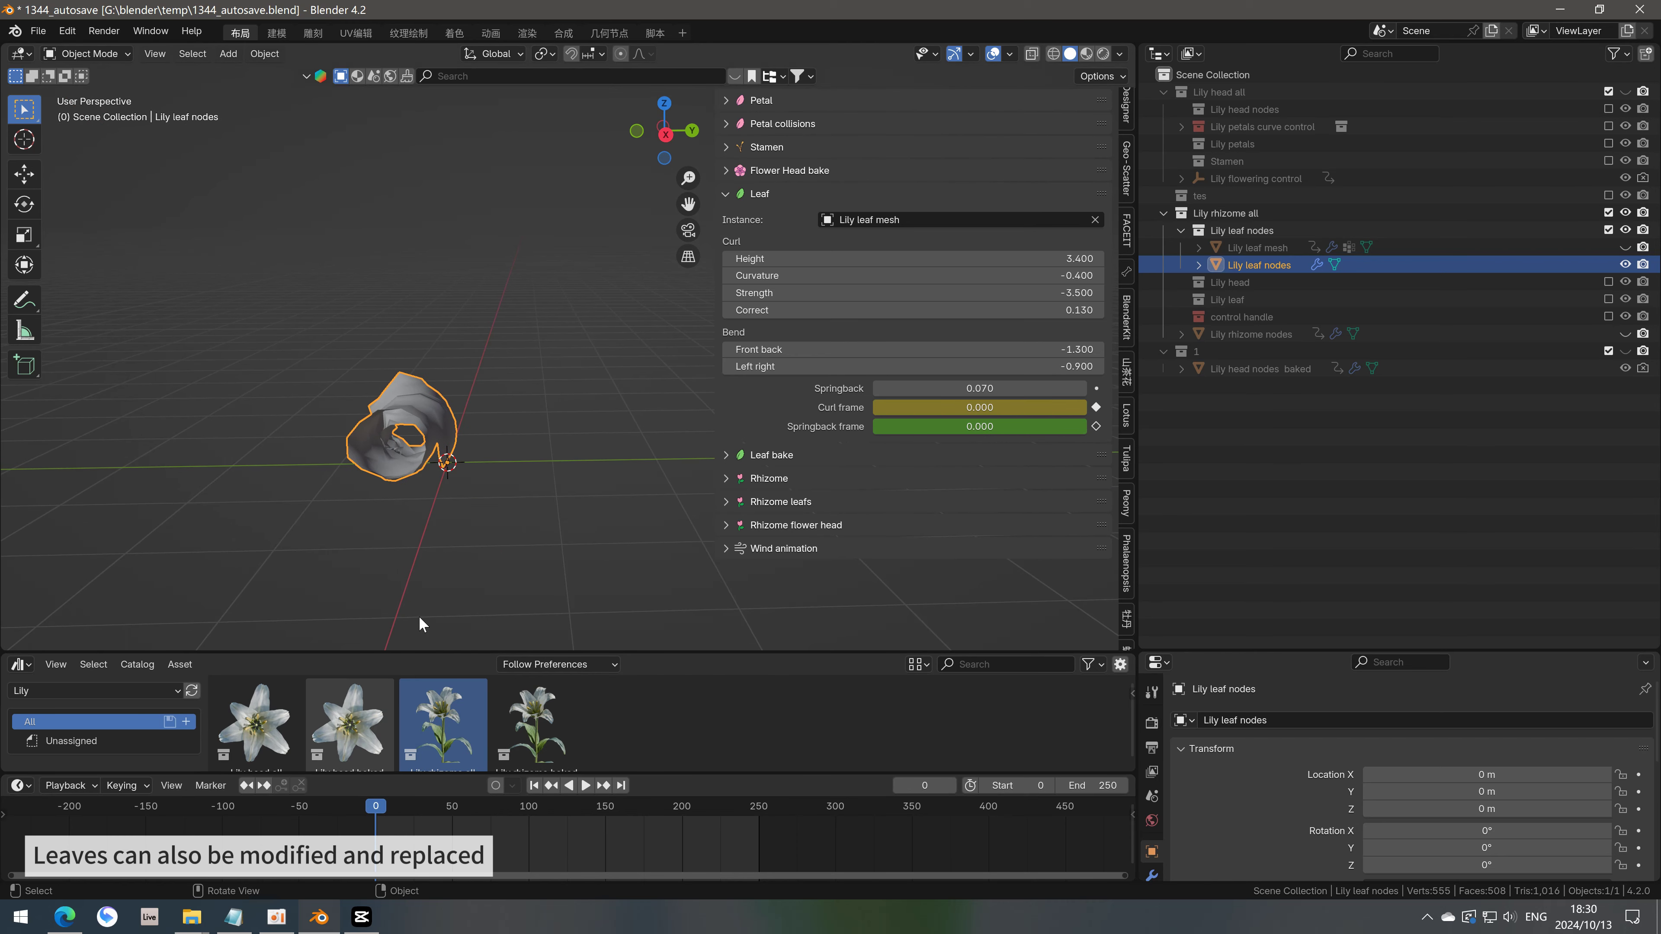
{"action": "key", "text": "space"}
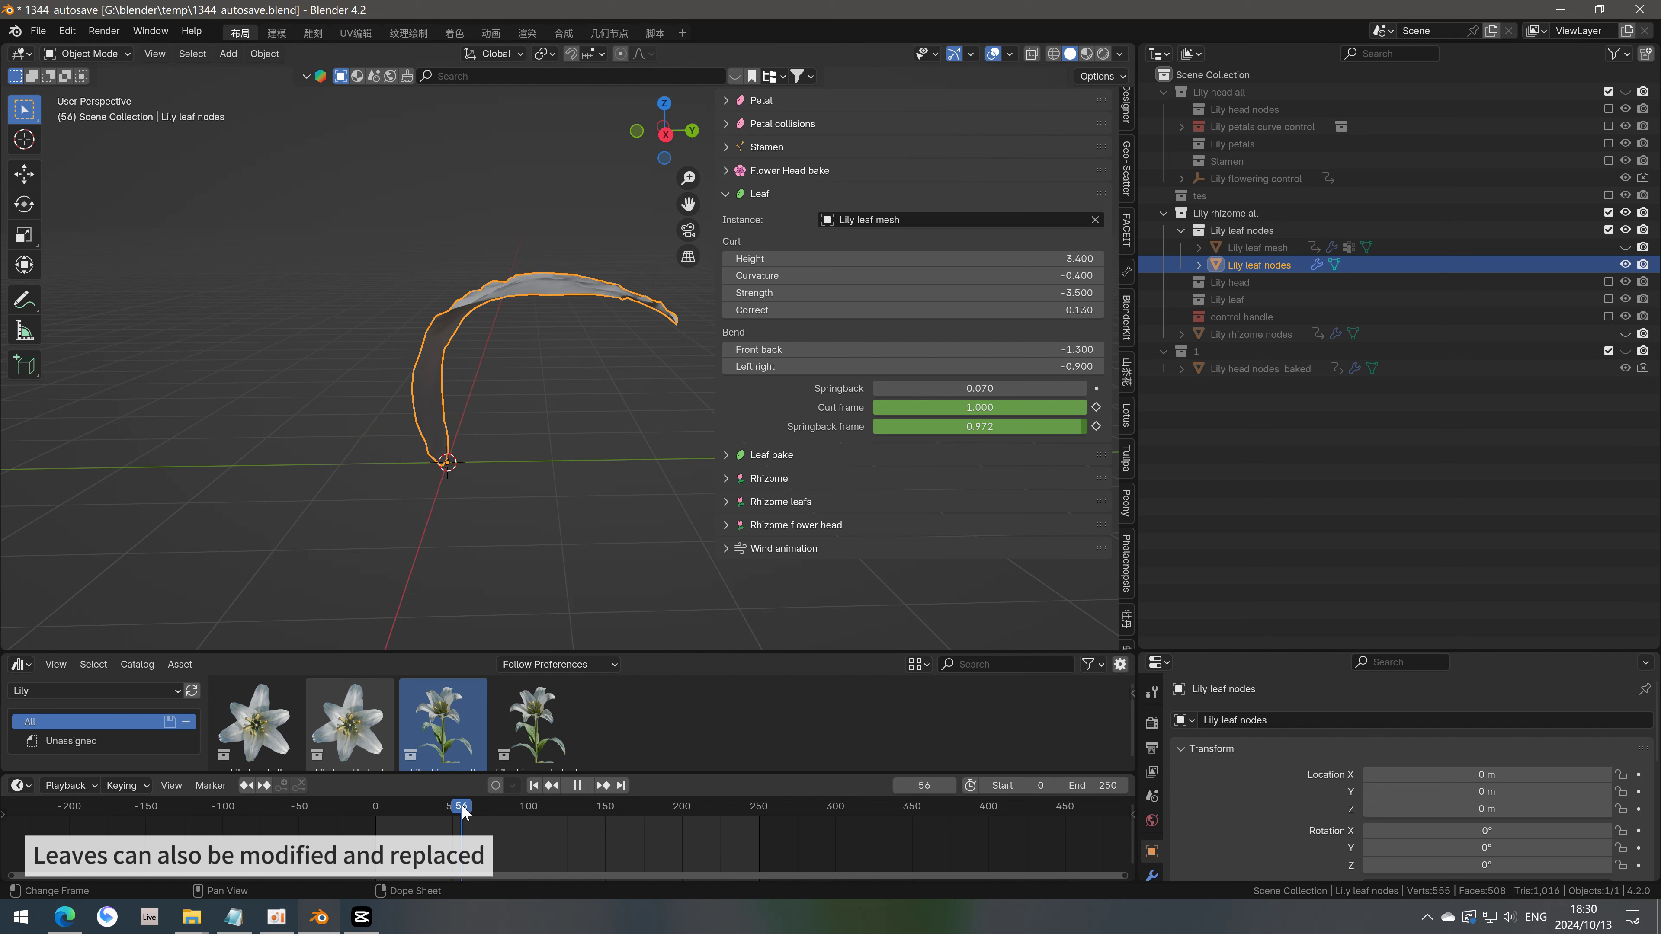
{"action": "scroll", "coordinate": [577, 829], "scroll_direction": "up", "scroll_amount": 1}
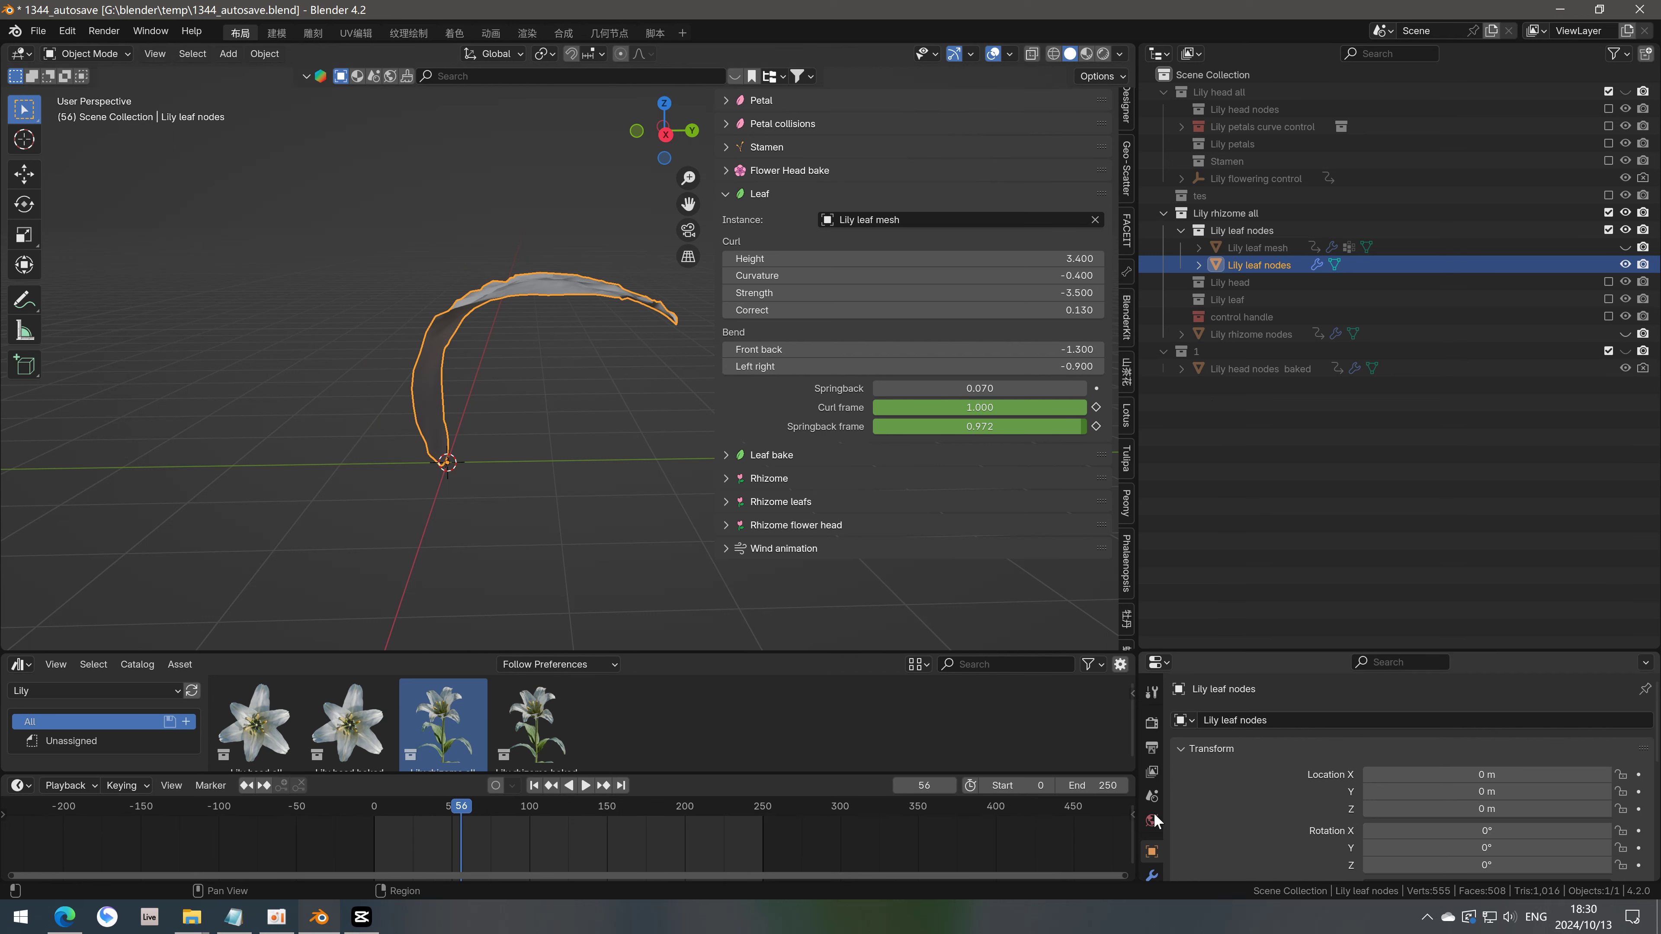
{"action": "middle_click_drag", "start_coordinate": [458, 372], "coordinate": [551, 400]}
Set the leaf's Front back bend to -2.800 and preview the looping curl
{"action": "left_click_drag", "start_coordinate": [916, 349], "coordinate": [818, 349]}
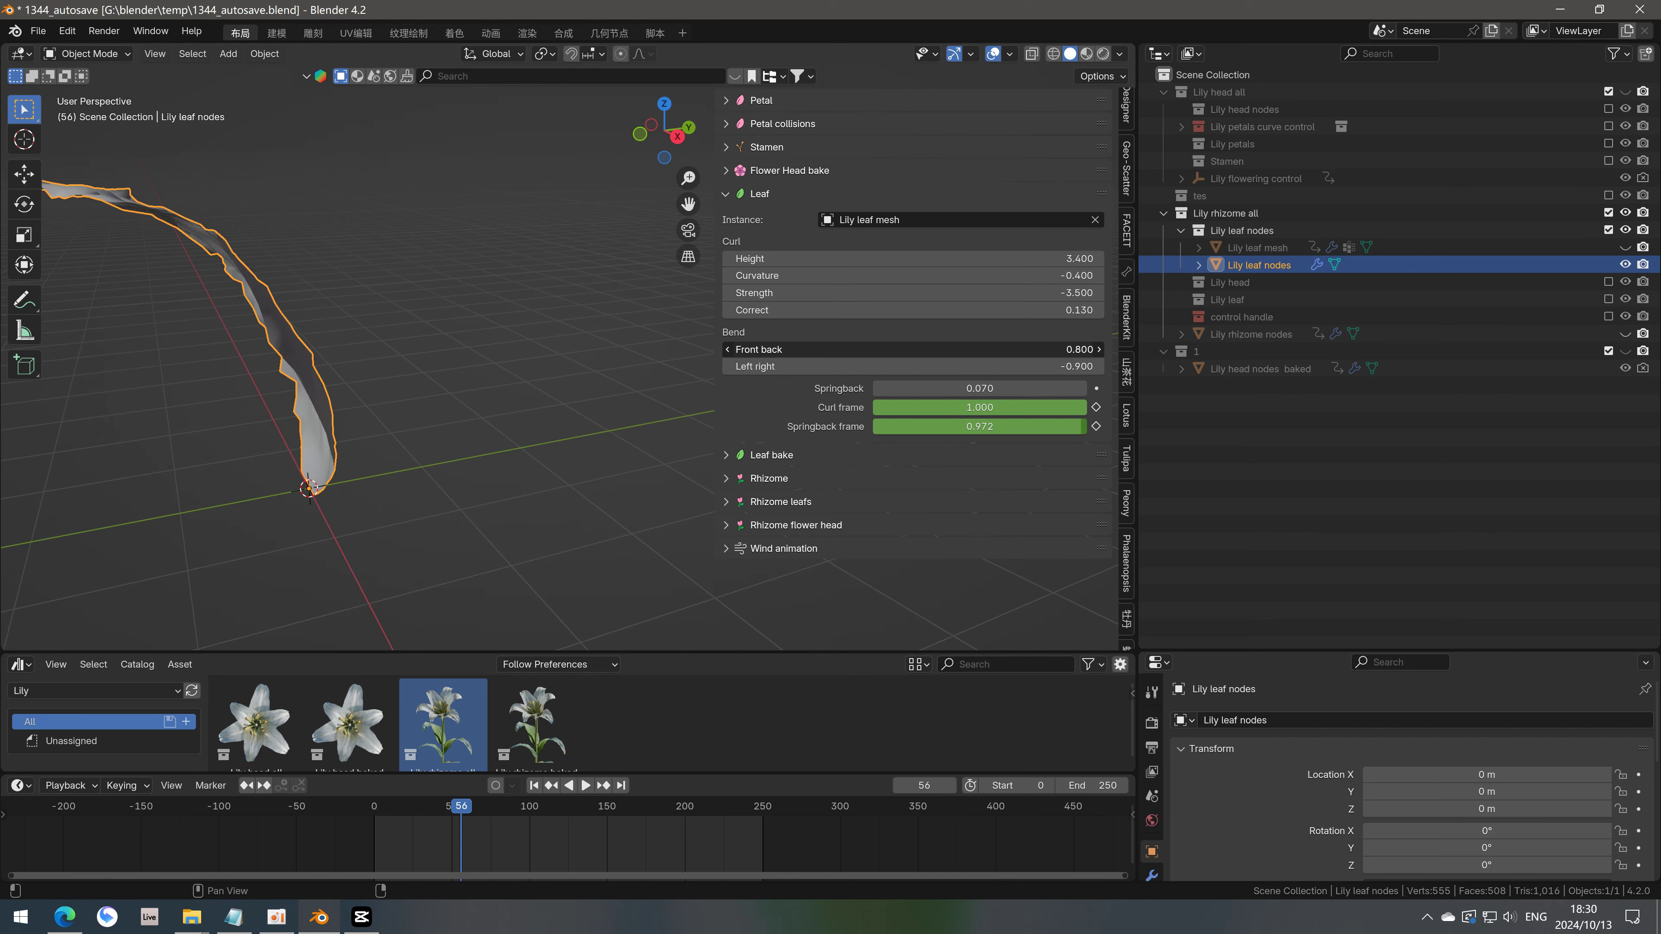
{"action": "left_click", "coordinate": [585, 785]}
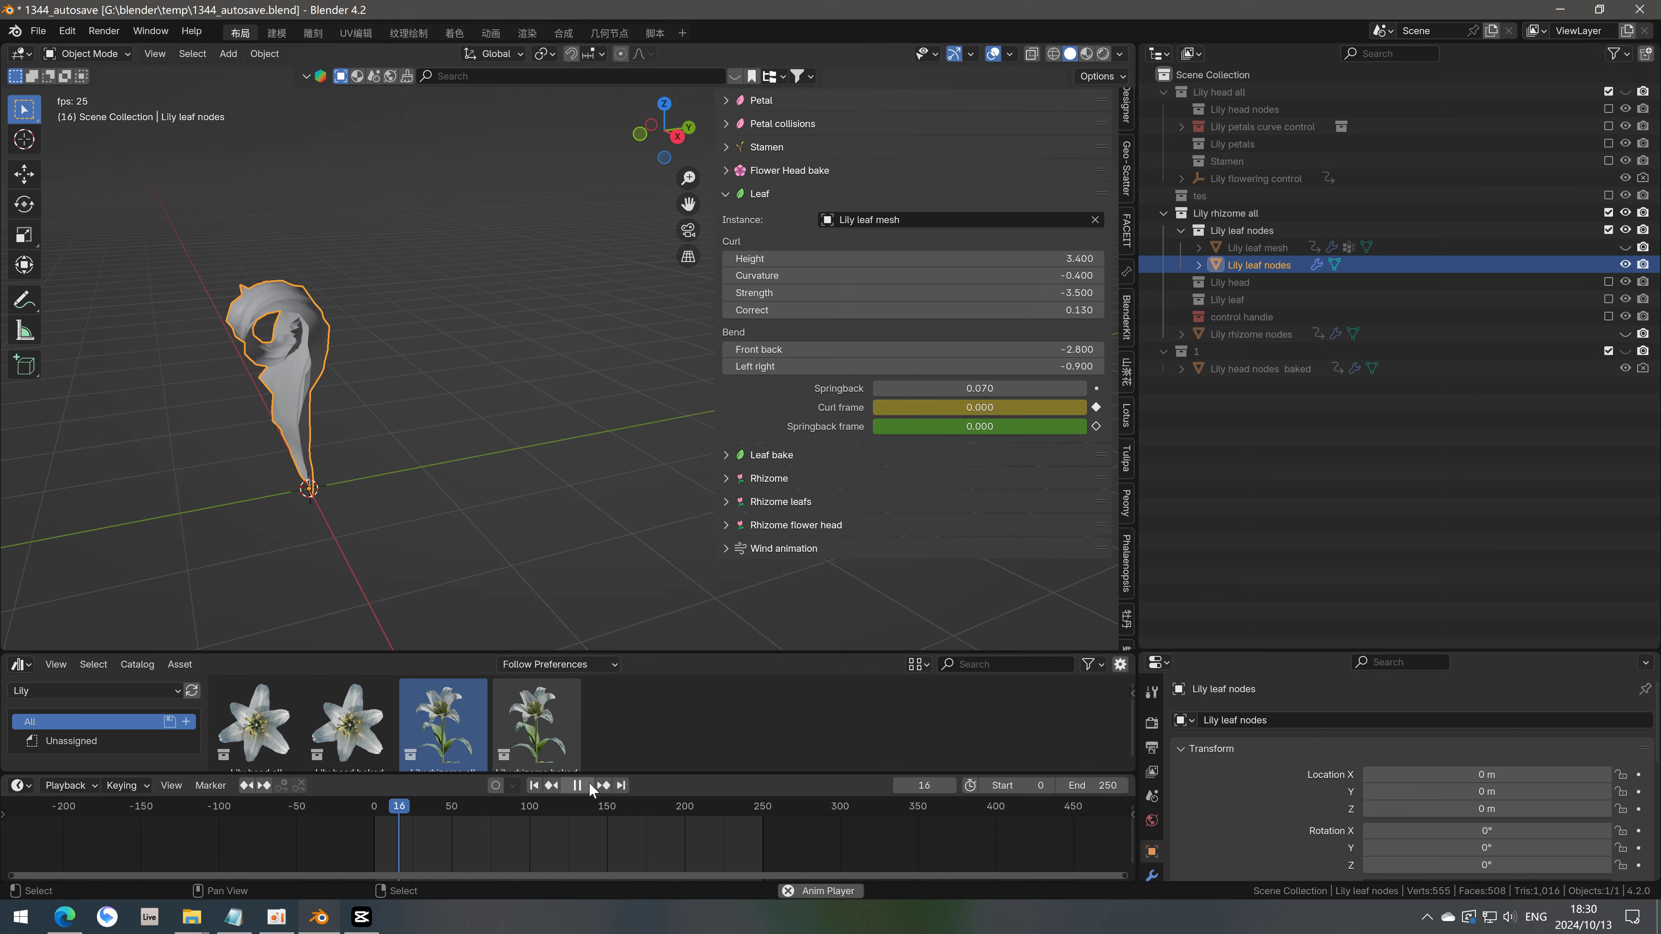
{"action": "middle_click_drag", "start_coordinate": [495, 648], "coordinate": [455, 592]}
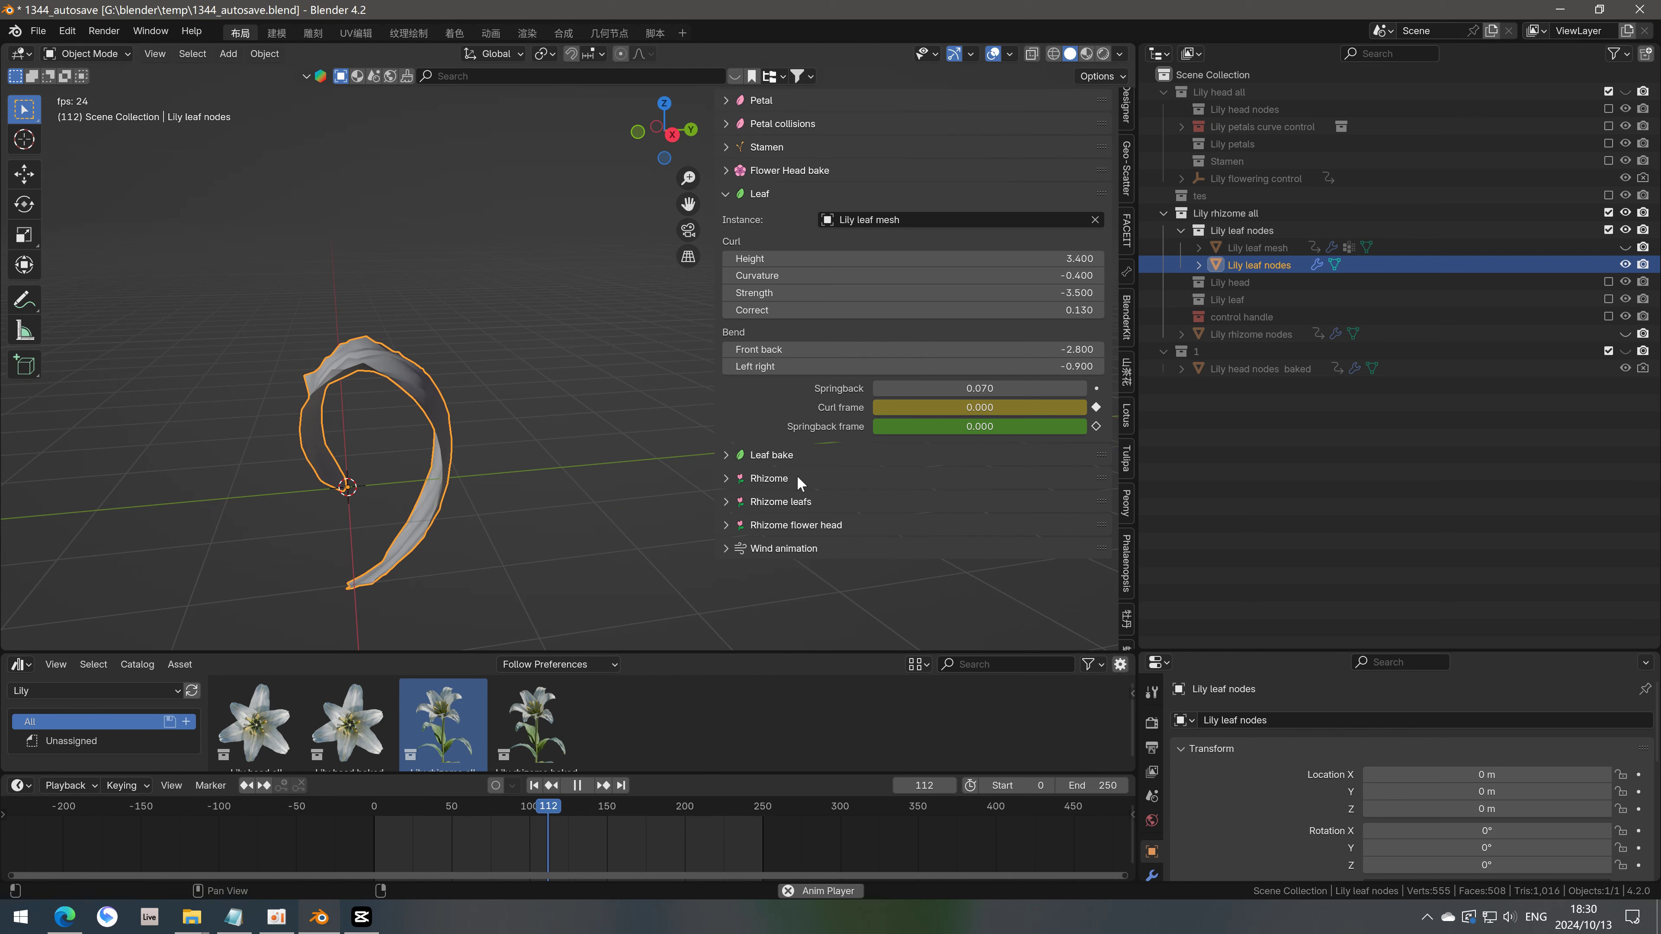
{"action": "key", "text": "Escape"}
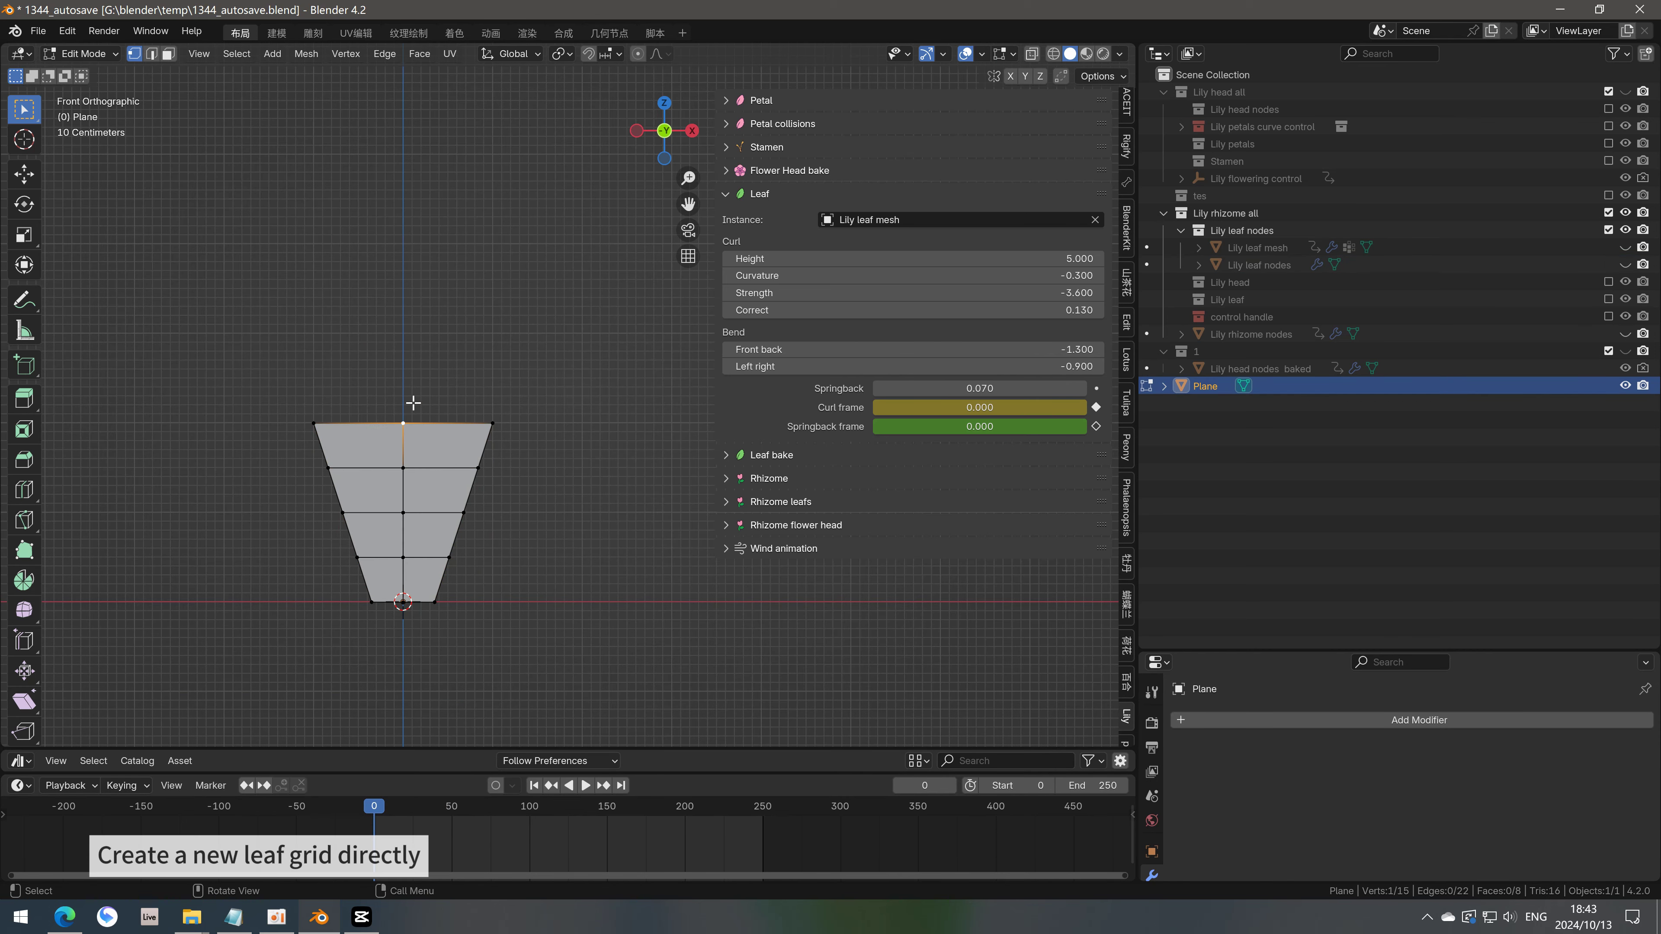
Pull the top vertex up into a tip with proportional editing and scale the sides inward to 0.740
{"action": "key", "text": "o"}
{"action": "left_click", "coordinate": [402, 424]}
{"action": "key", "text": "g"}
{"action": "key", "text": "z"}
{"action": "left_click", "coordinate": [471, 282]}
{"action": "left_click_drag", "start_coordinate": [304, 373], "coordinate": [503, 402]}
{"action": "key", "text": "s"}
{"action": "left_click", "coordinate": [515, 525]}
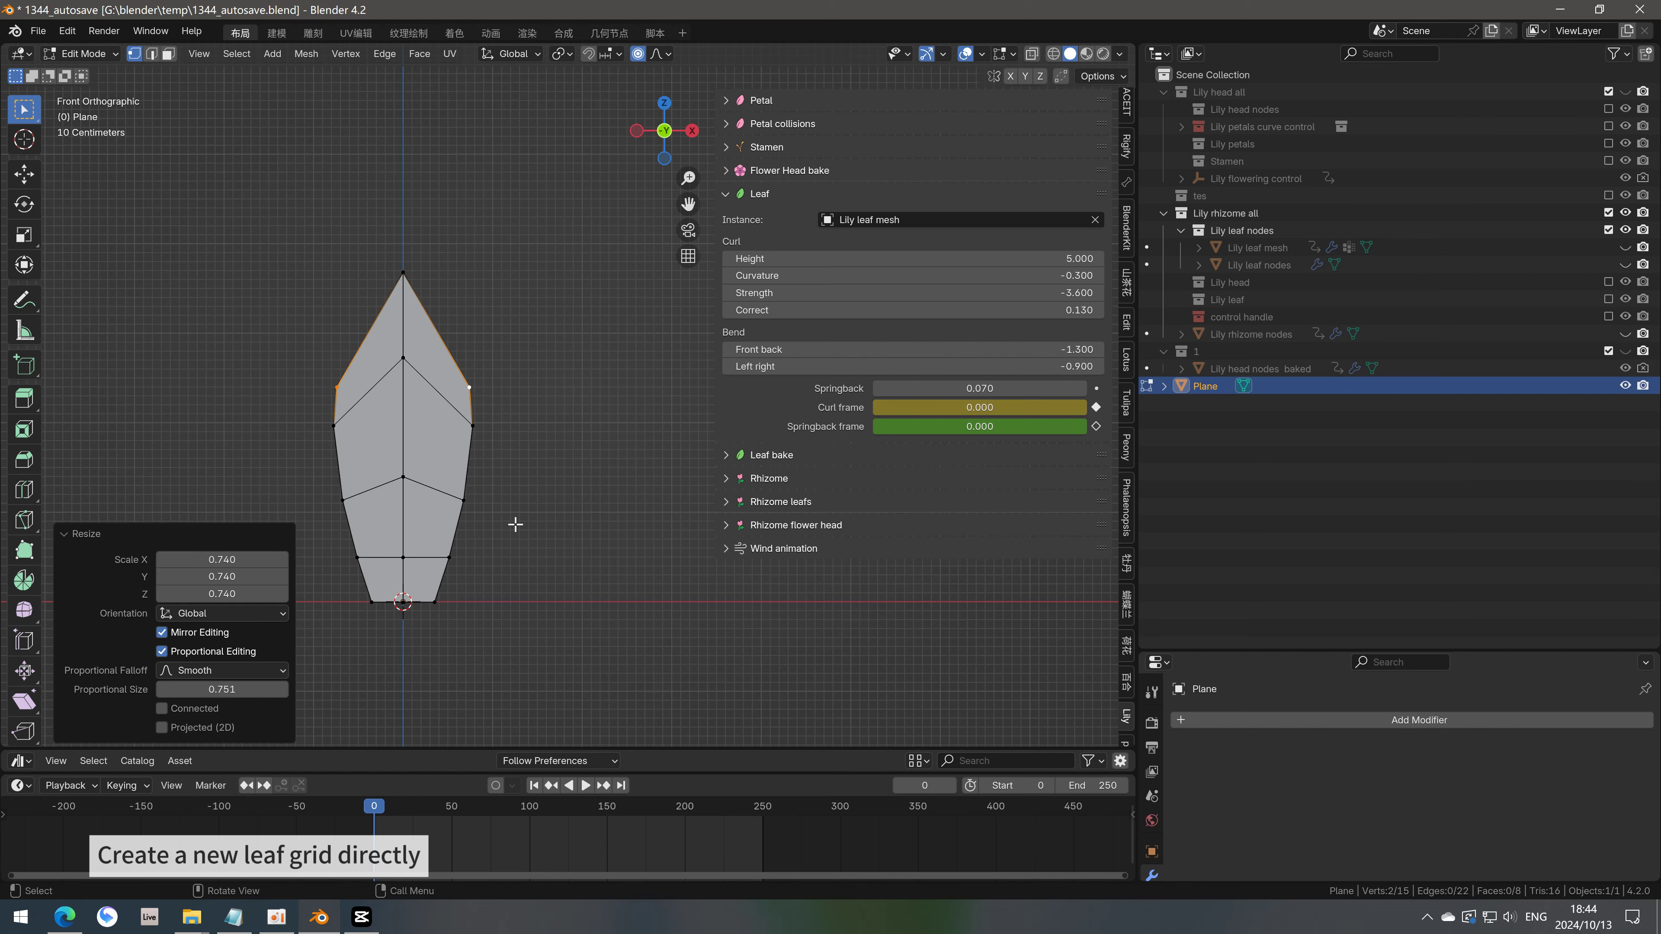
{"action": "left_click_drag", "start_coordinate": [516, 548], "coordinate": [325, 465]}
Add a Subdivision Surface modifier to smooth the leaf and check it in Object Mode
{"action": "left_click", "coordinate": [1419, 719]}
{"action": "left_click", "coordinate": [1432, 775]}
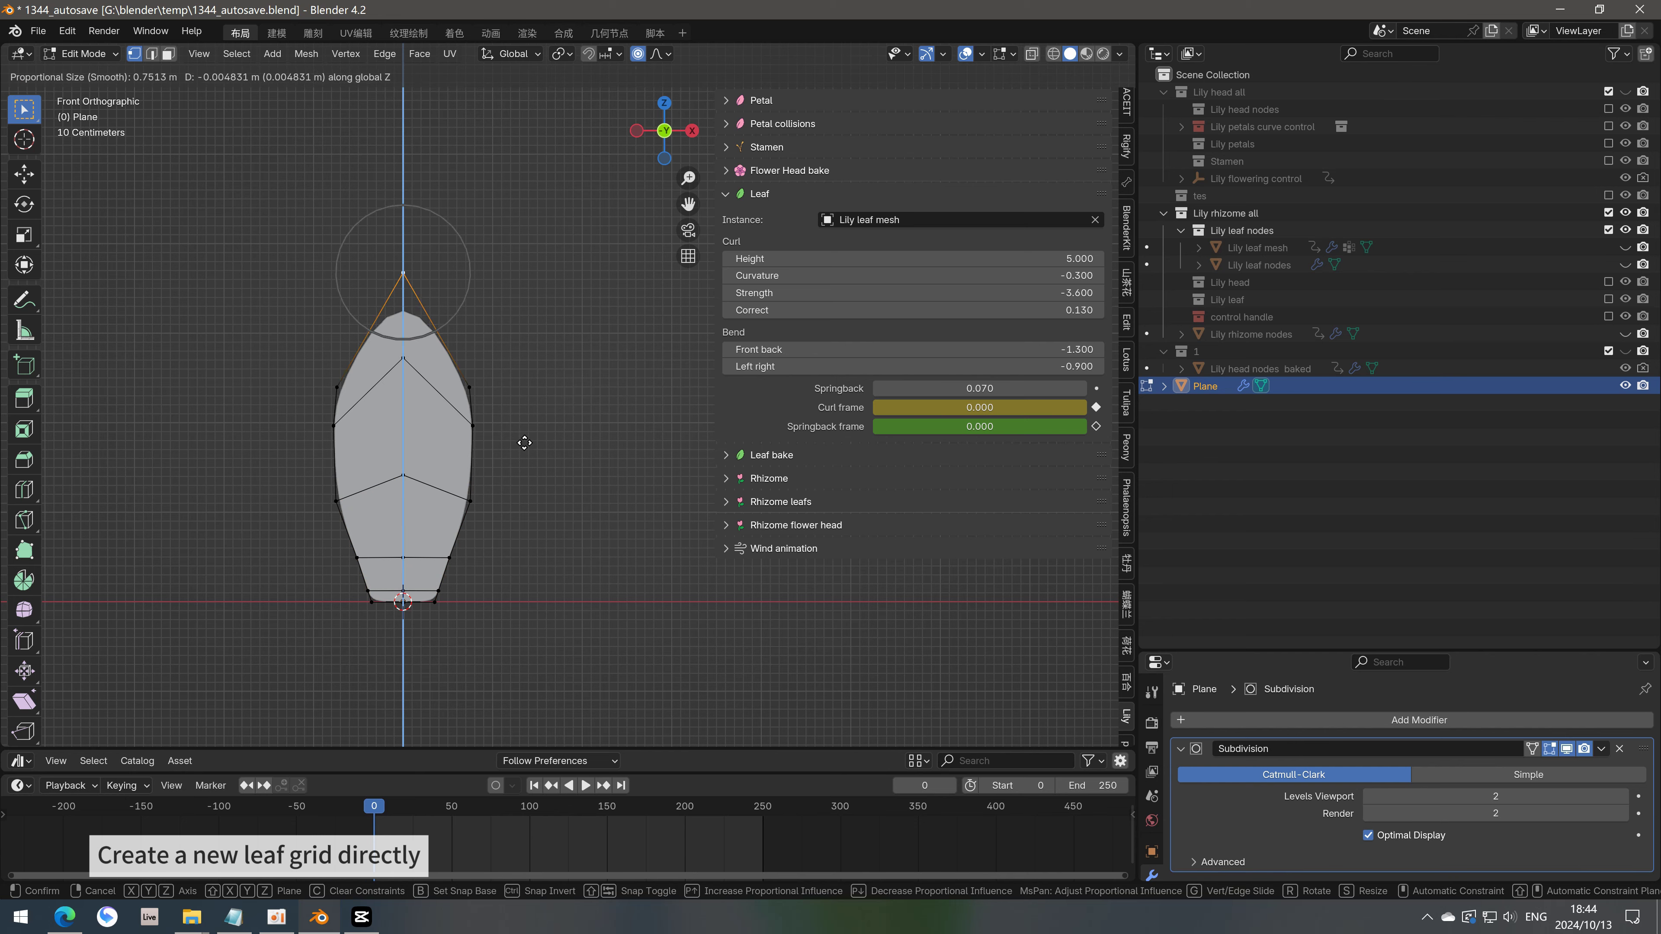
{"action": "key", "text": "Tab"}
{"action": "key", "text": "ctrl+a"}
{"action": "left_click", "coordinate": [487, 569]}
Narrow the bottom vertices along X to taper the leaf base, then return to Object Mode
{"action": "key", "text": "Tab"}
{"action": "left_click_drag", "start_coordinate": [522, 552], "coordinate": [301, 590]}
{"action": "key", "text": "s"}
{"action": "key", "text": "x"}
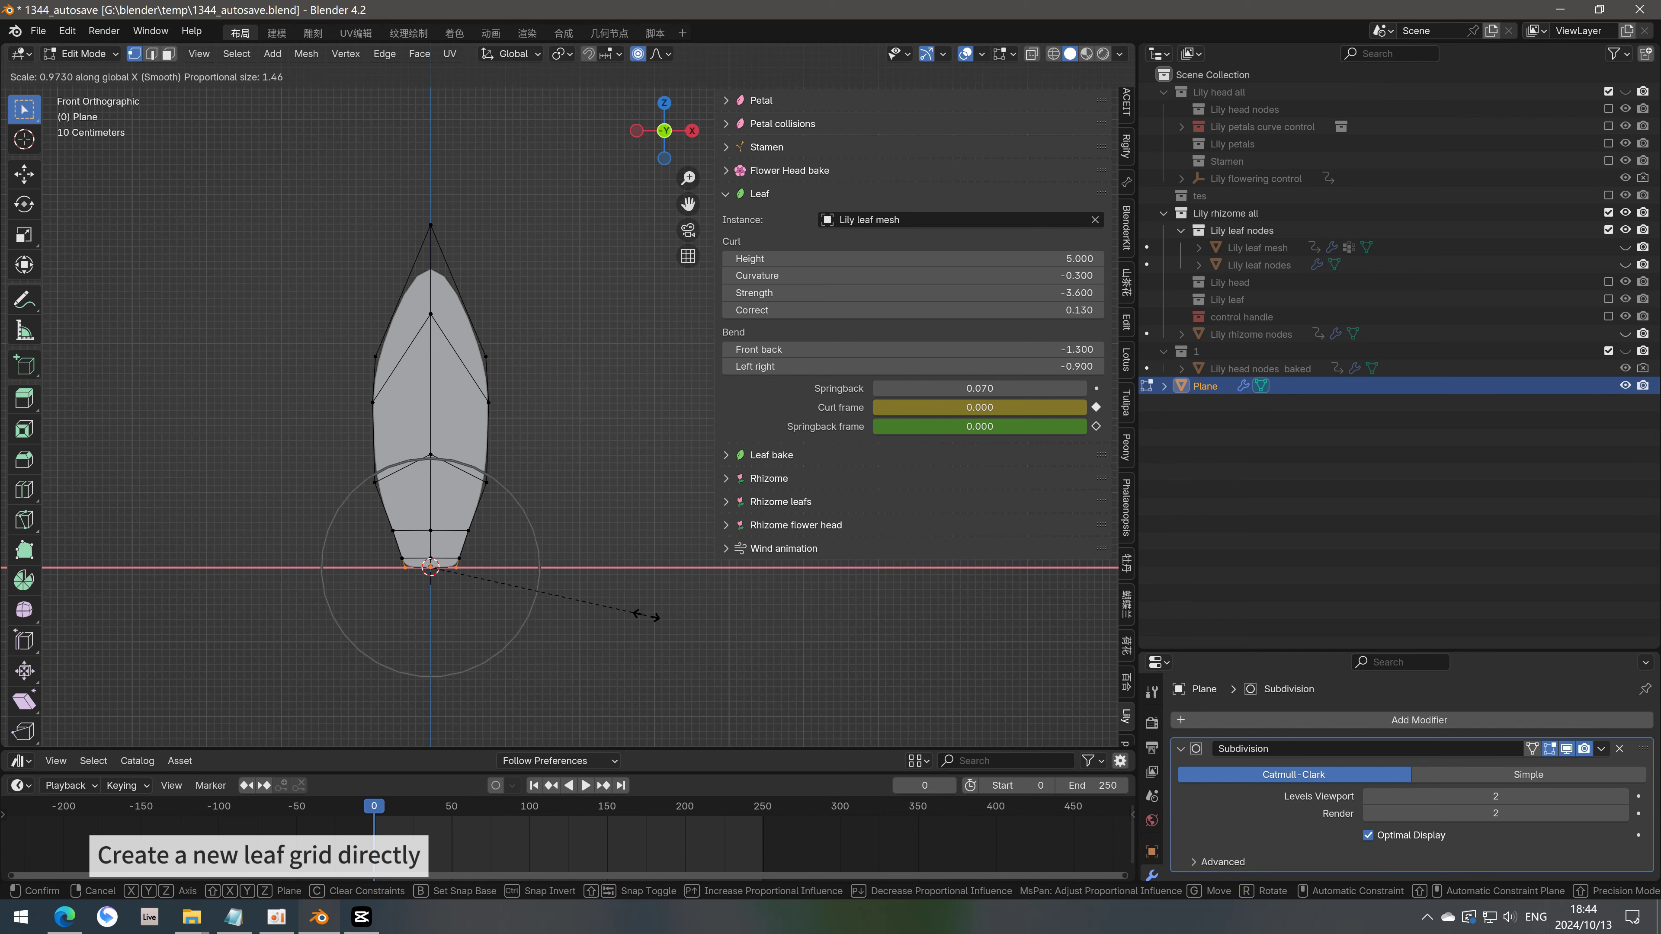
{"action": "left_click", "coordinate": [566, 582]}
{"action": "key", "text": "Tab"}
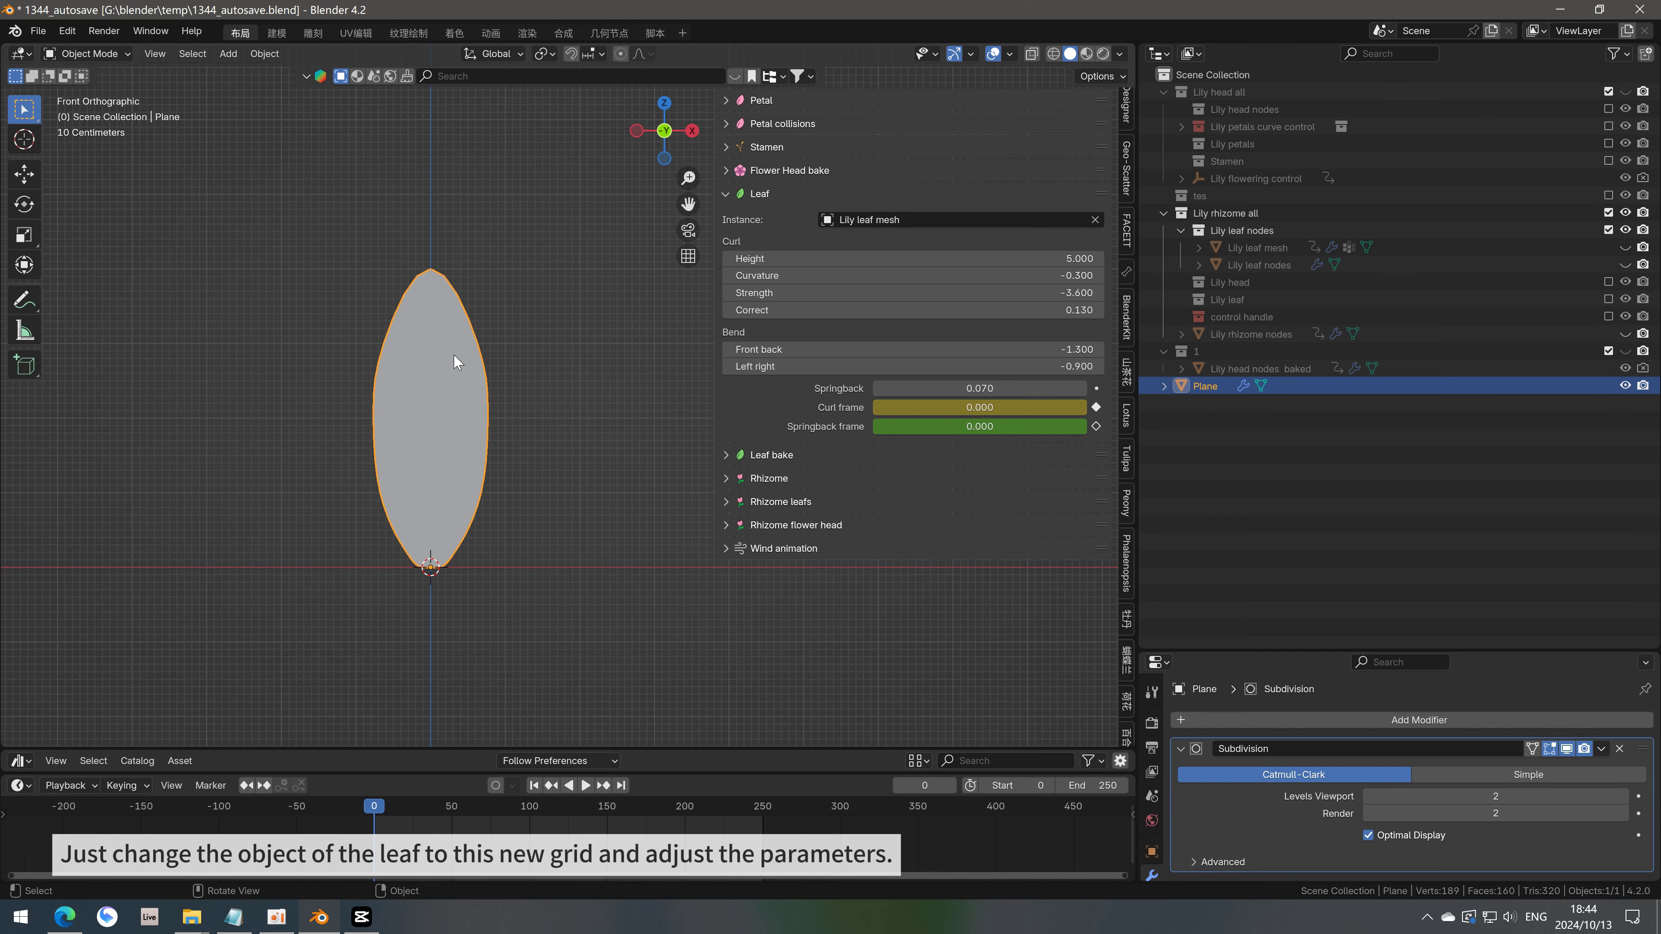
Set the Leaf Instance to the new Plane, hide the Plane, and preview the animated leaf
{"action": "left_click", "coordinate": [841, 221]}
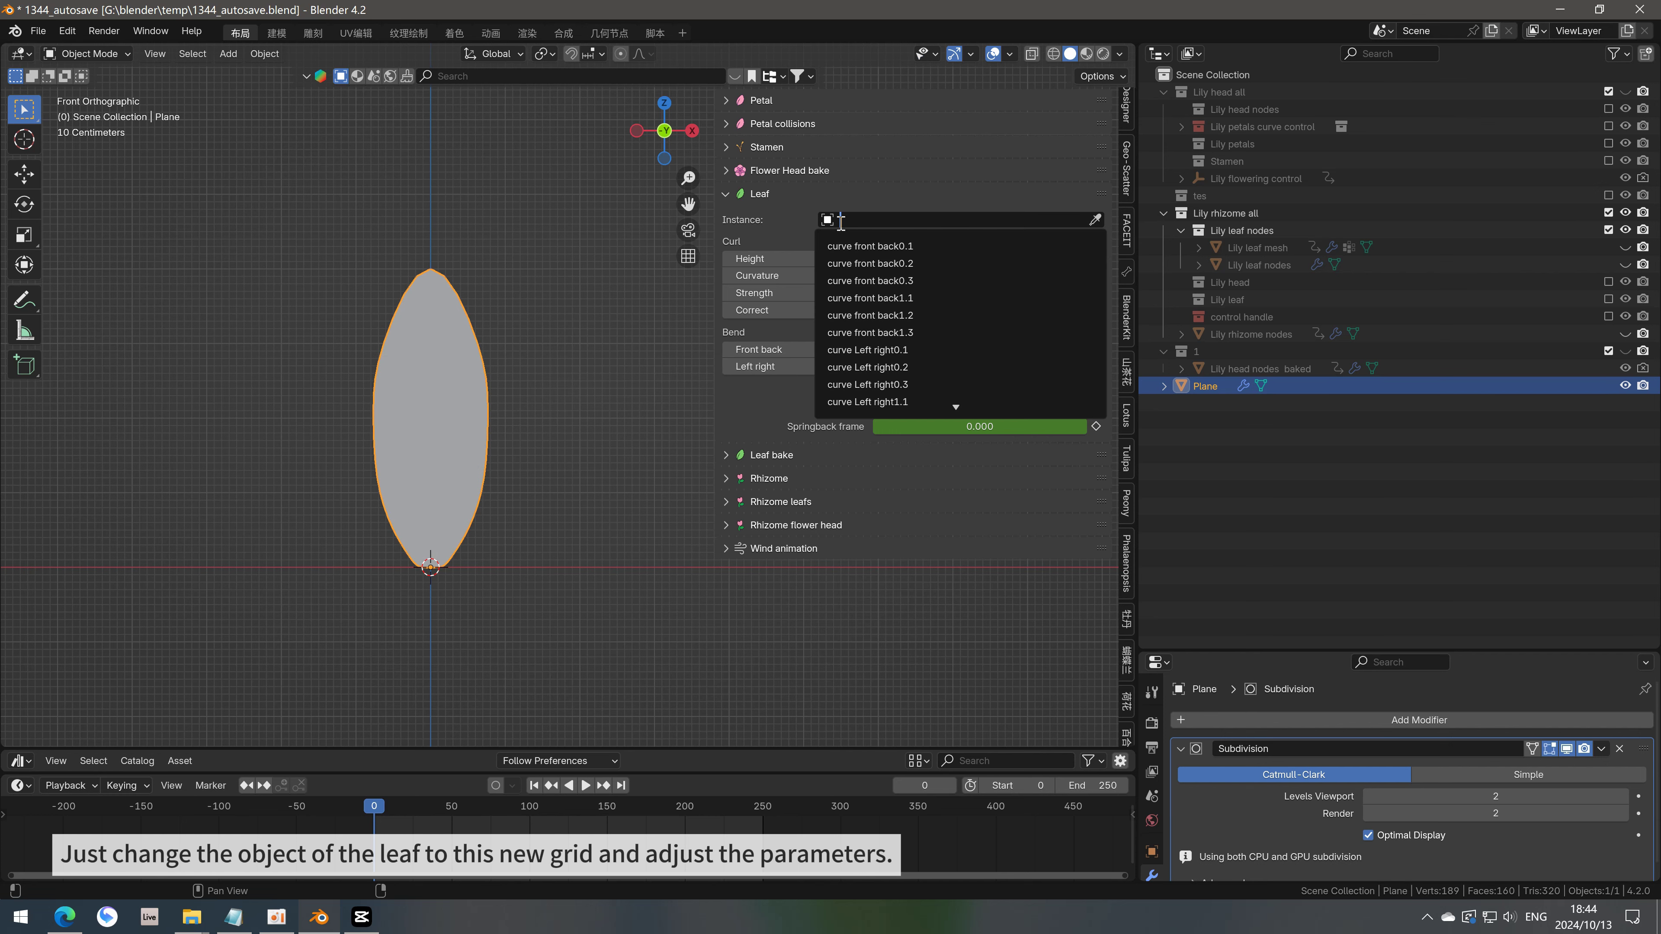
{"action": "key", "text": "Escape"}
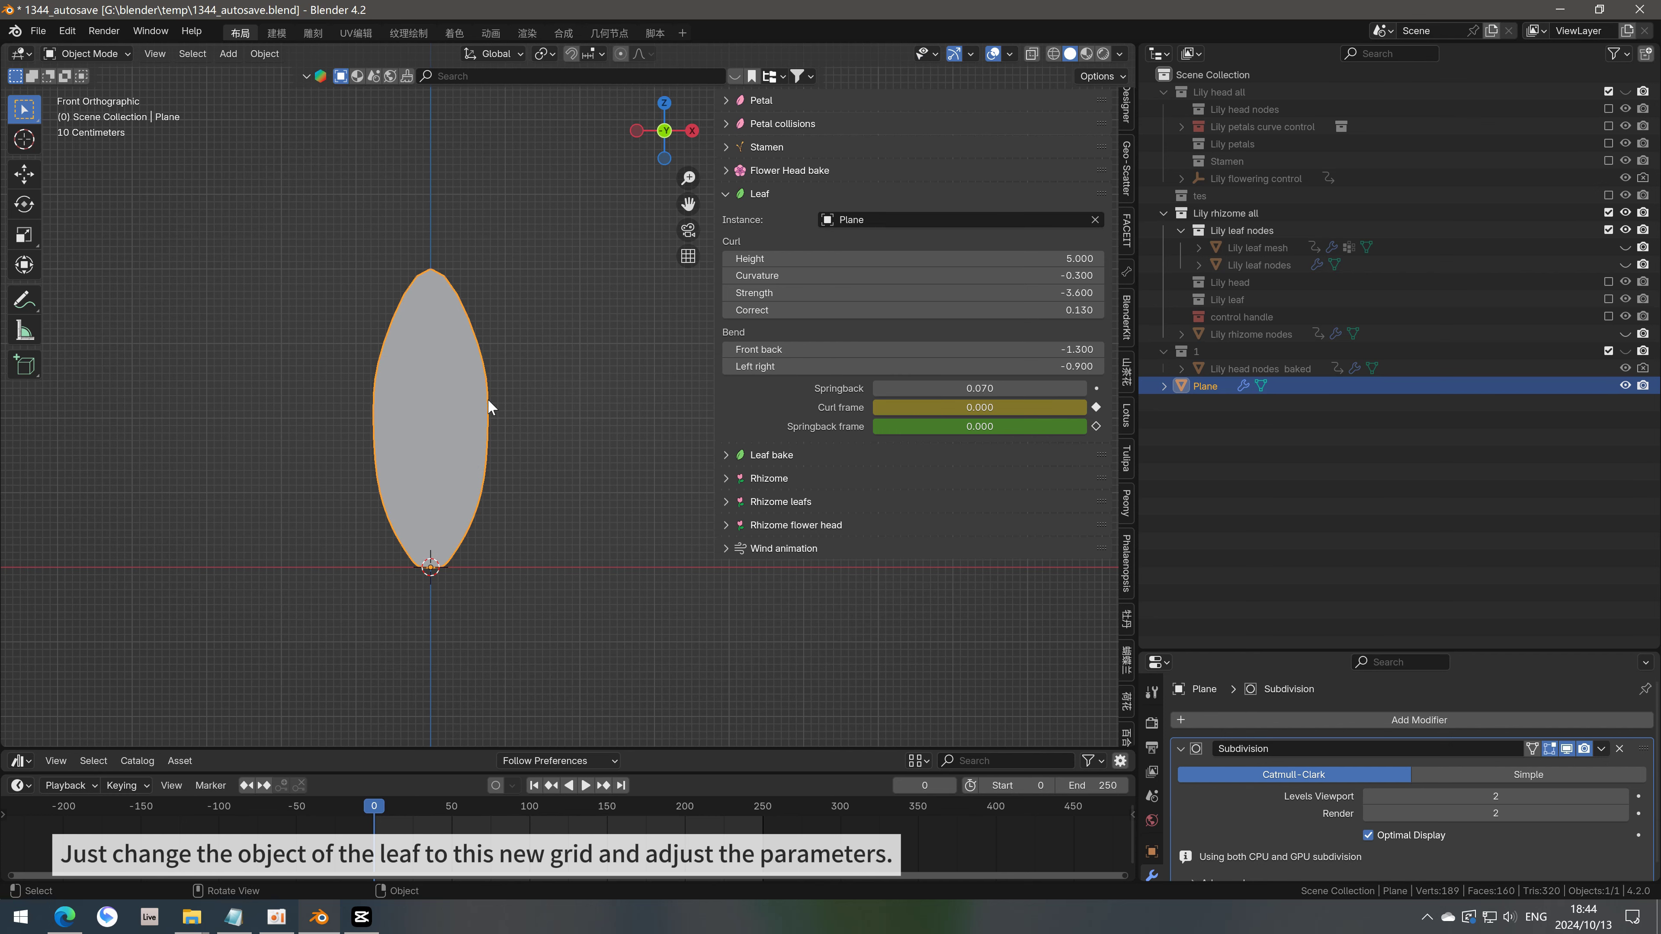
{"action": "left_click", "coordinate": [1624, 386]}
{"action": "left_click", "coordinate": [1250, 264]}
{"action": "left_click", "coordinate": [1624, 264]}
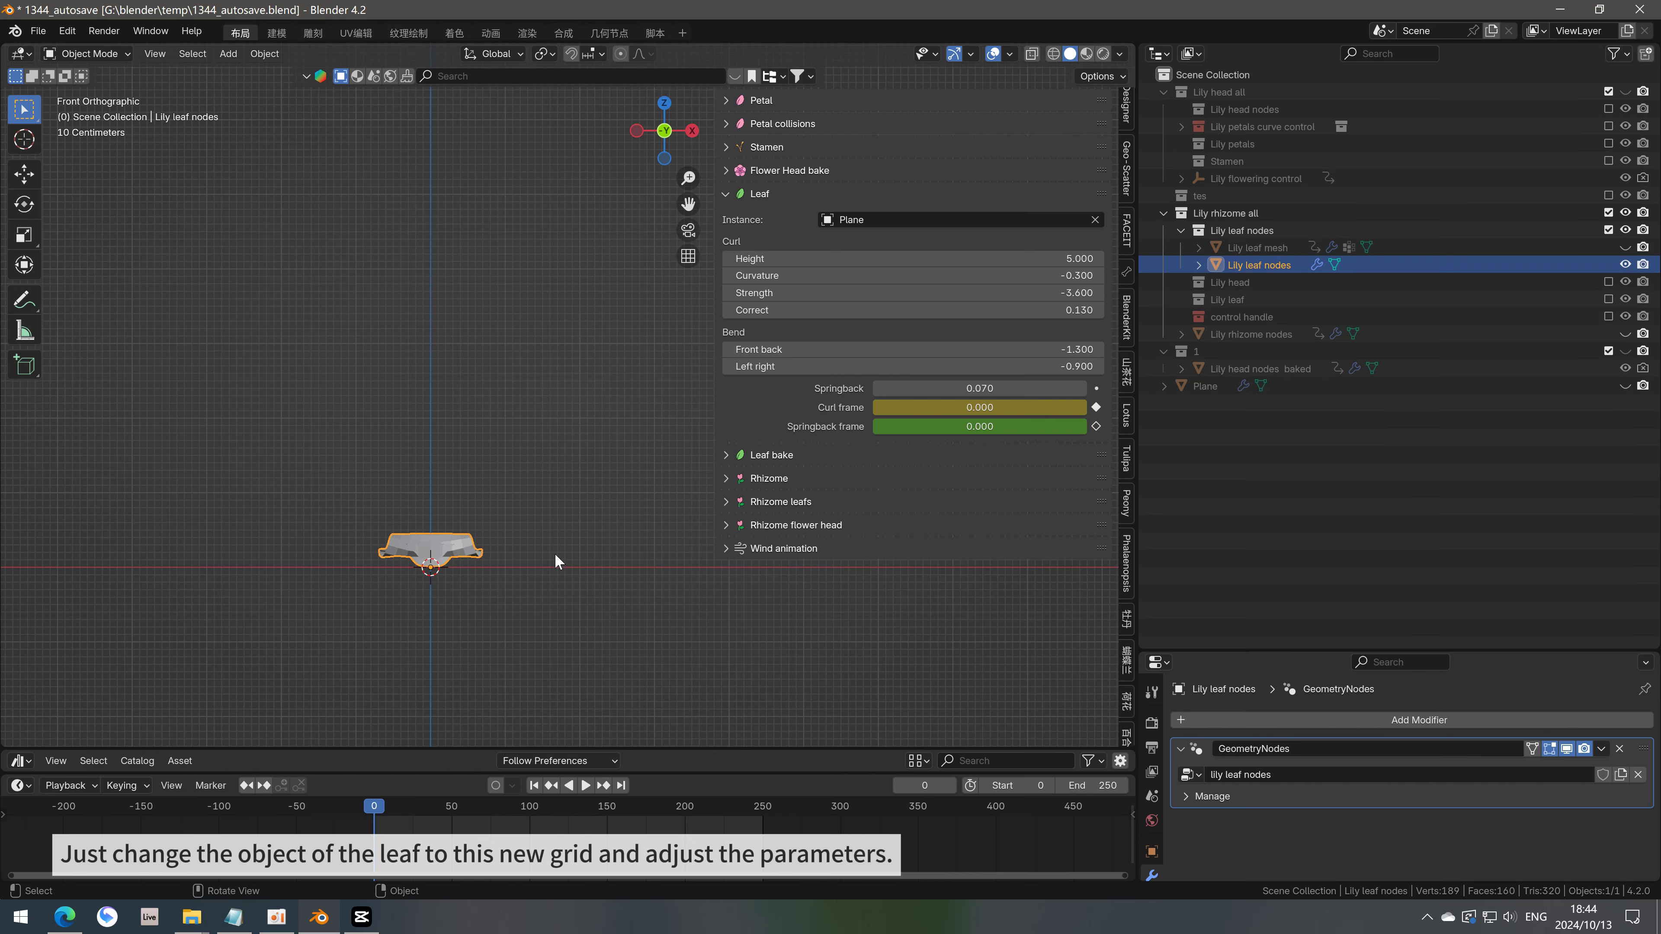
{"action": "middle_click_drag", "start_coordinate": [460, 563], "coordinate": [569, 794]}
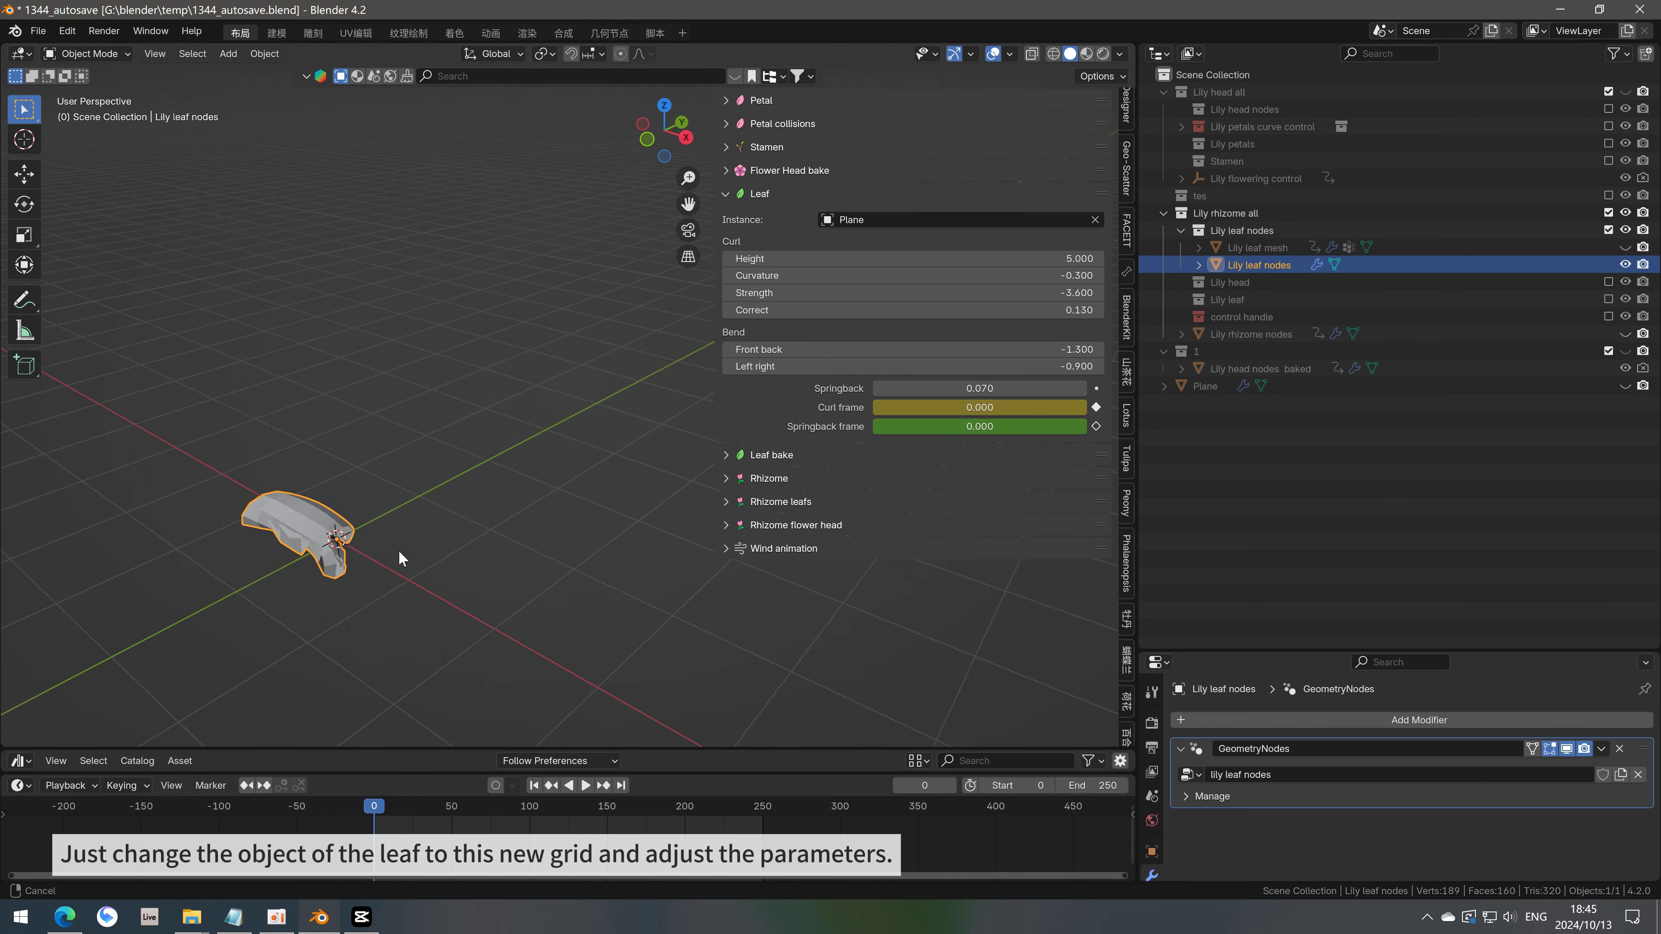
{"action": "left_click", "coordinate": [584, 785]}
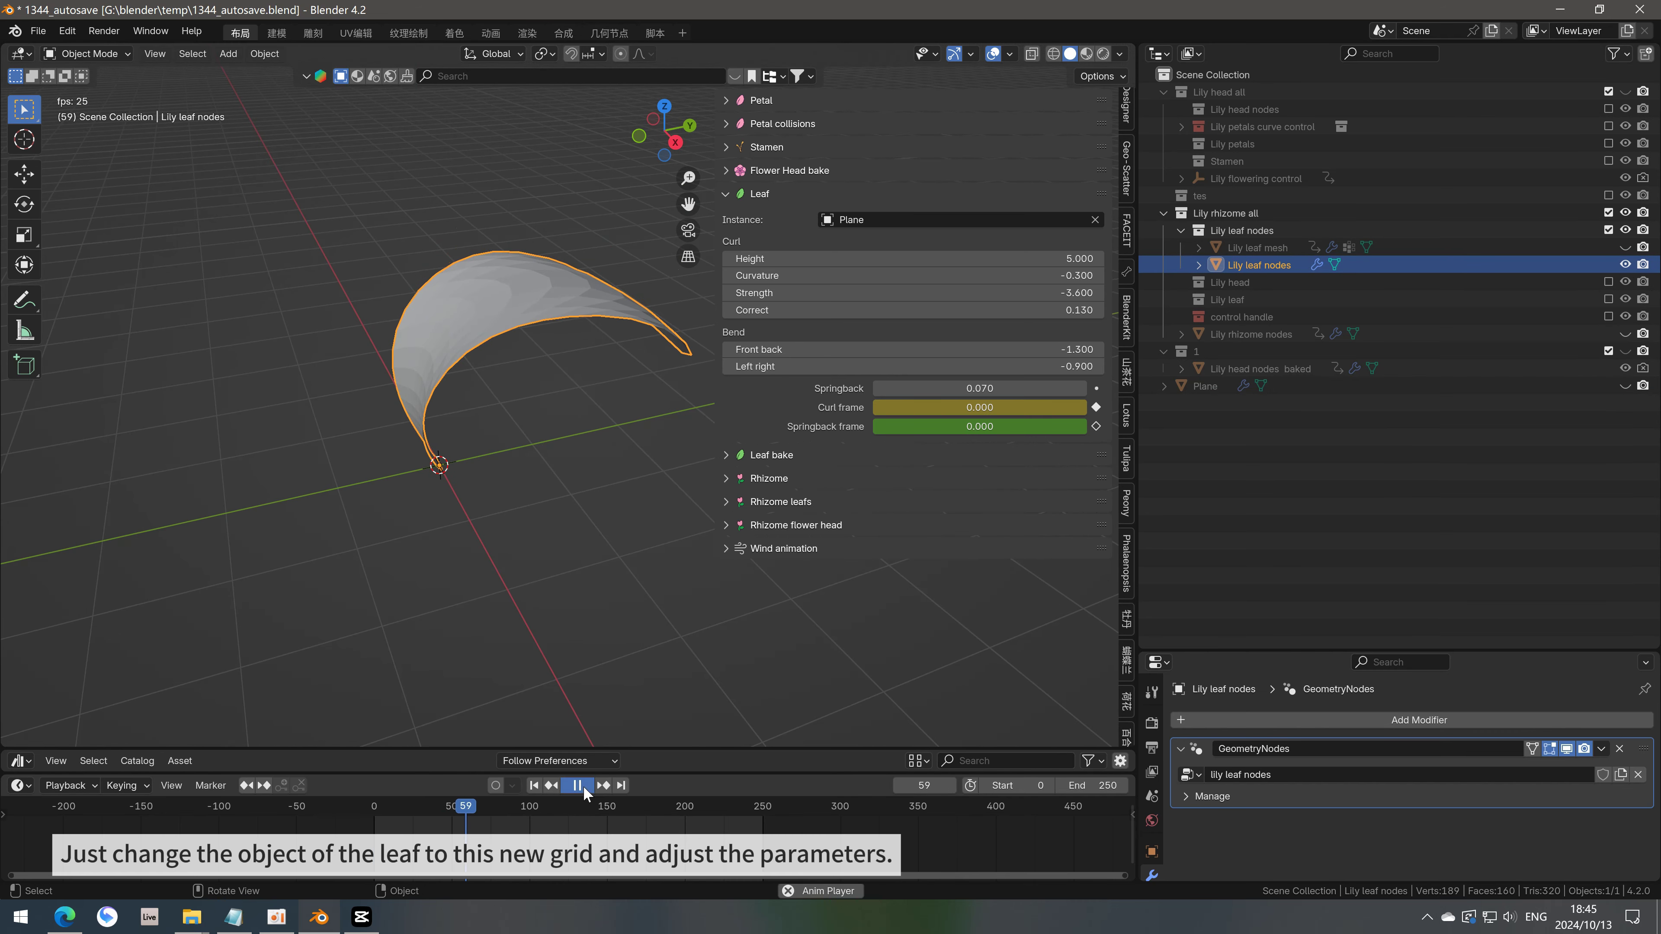
{"action": "mouse_move", "coordinate": [458, 406]}
{"action": "middle_mouse_down"}
{"action": "mouse_move", "coordinate": [391, 386]}
{"action": "mouse_move", "coordinate": [569, 366]}
{"action": "middle_mouse_up"}
Raise the Plane's Subdivision render level to 3, hide it, and open Lily leaf nodes' context menu
{"action": "left_click", "coordinate": [1624, 385]}
{"action": "key", "text": "space"}
{"action": "left_click", "coordinate": [1205, 386]}
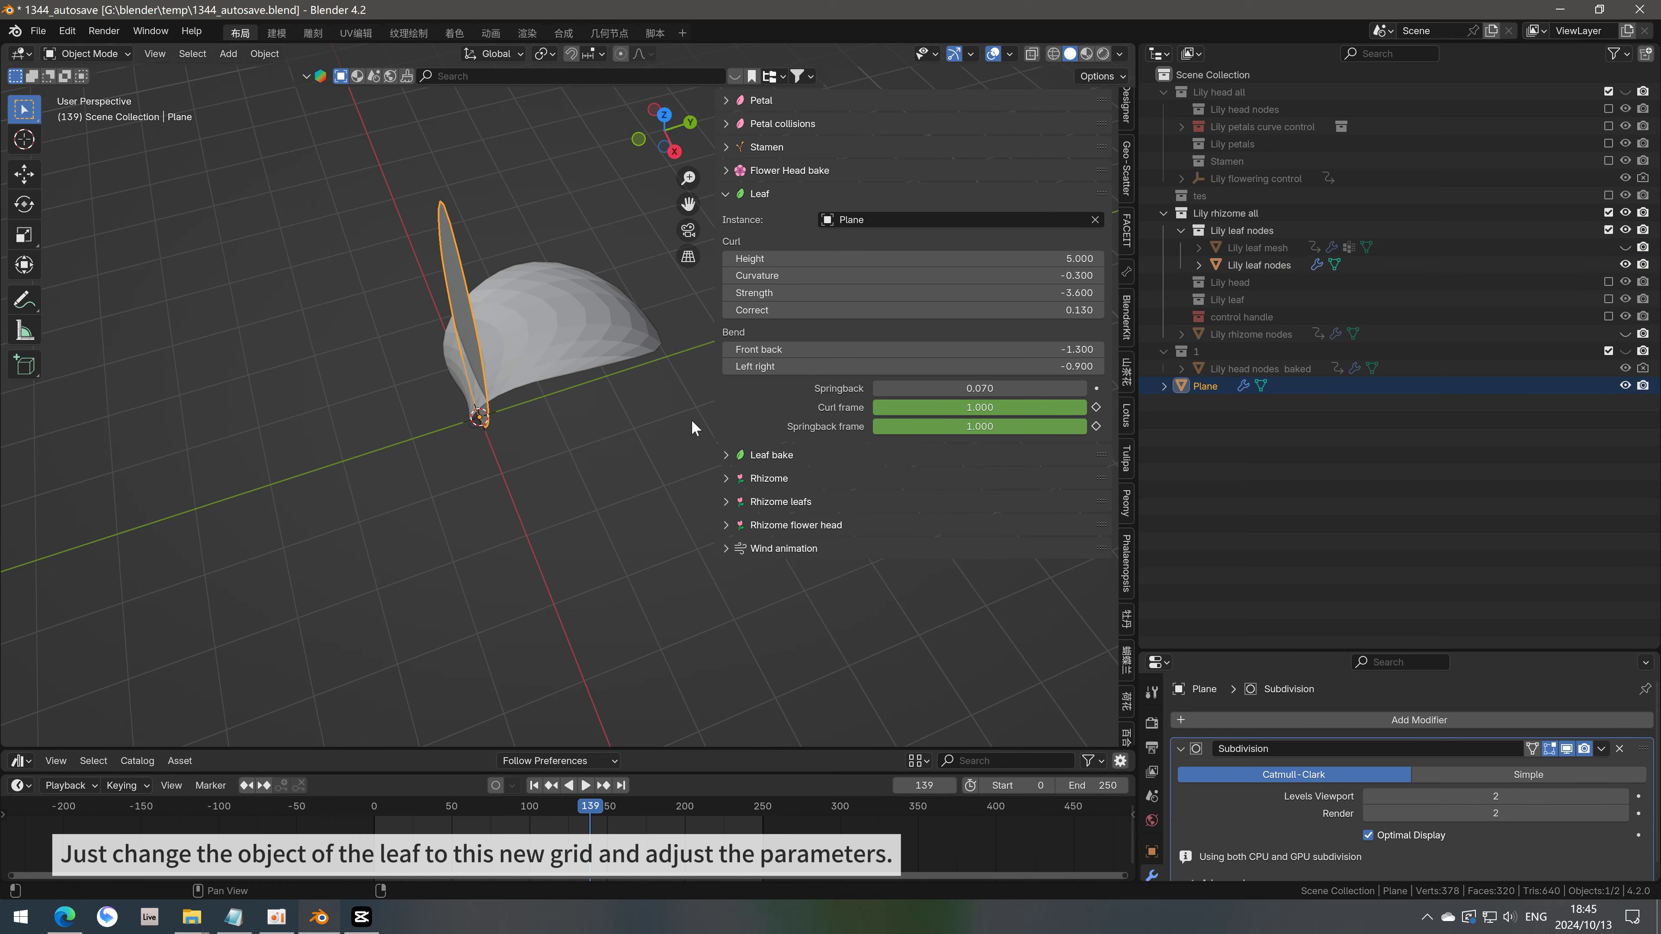
{"action": "left_click", "coordinate": [1623, 813]}
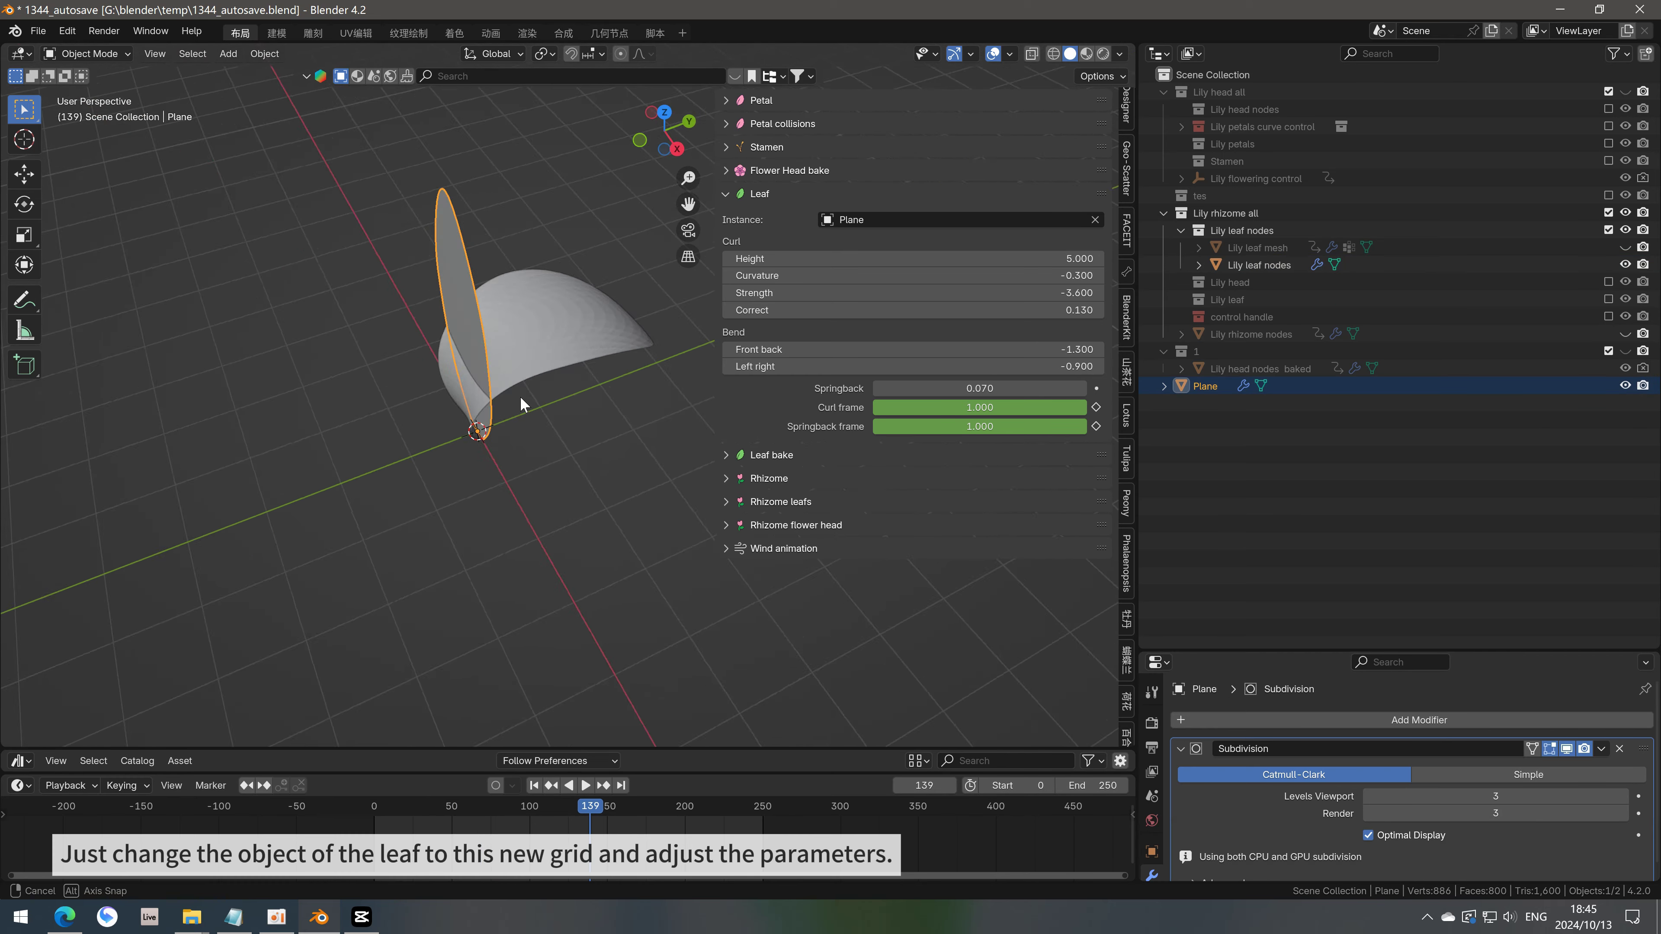
{"action": "left_click", "coordinate": [1624, 385]}
{"action": "left_click", "coordinate": [1258, 264]}
{"action": "right_click", "coordinate": [474, 123]}
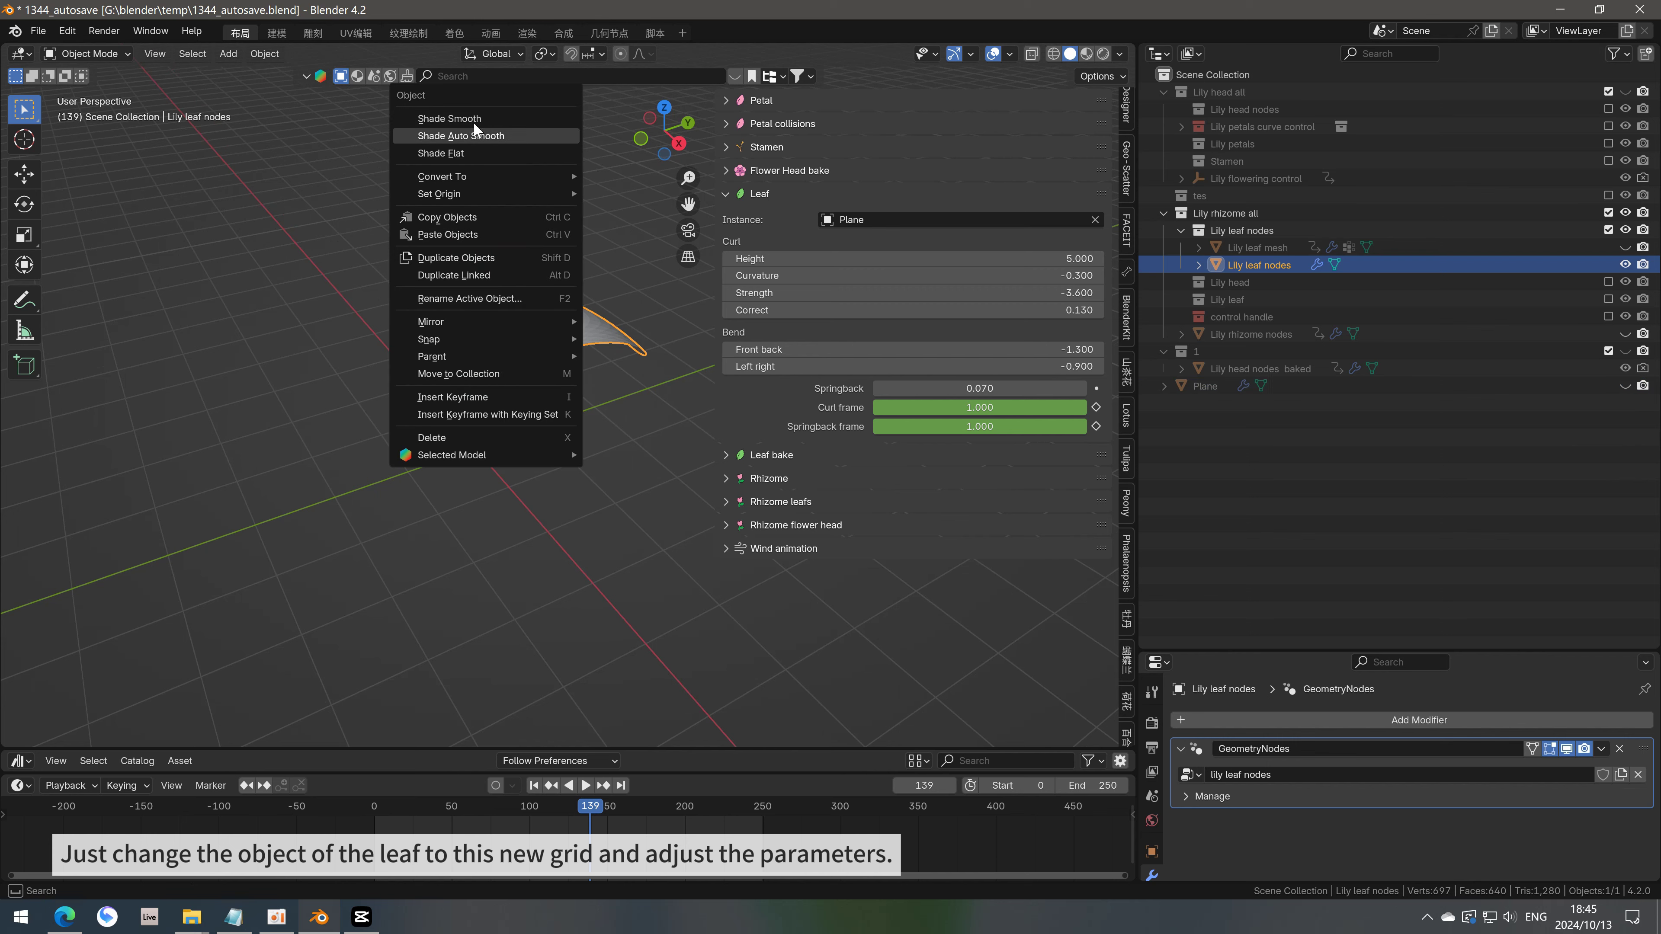
Shade the leaf nodes smooth and try curl Curvature -0.400 and Strength -3.700, previewing playback
{"action": "left_click", "coordinate": [475, 119]}
{"action": "key", "text": "shift+Left"}
{"action": "mouse_move", "coordinate": [497, 390]}
{"action": "middle_mouse_down"}
{"action": "mouse_move", "coordinate": [513, 615]}
{"action": "mouse_move", "coordinate": [334, 560]}
{"action": "mouse_move", "coordinate": [523, 449]}
{"action": "mouse_move", "coordinate": [612, 535]}
{"action": "middle_mouse_up"}
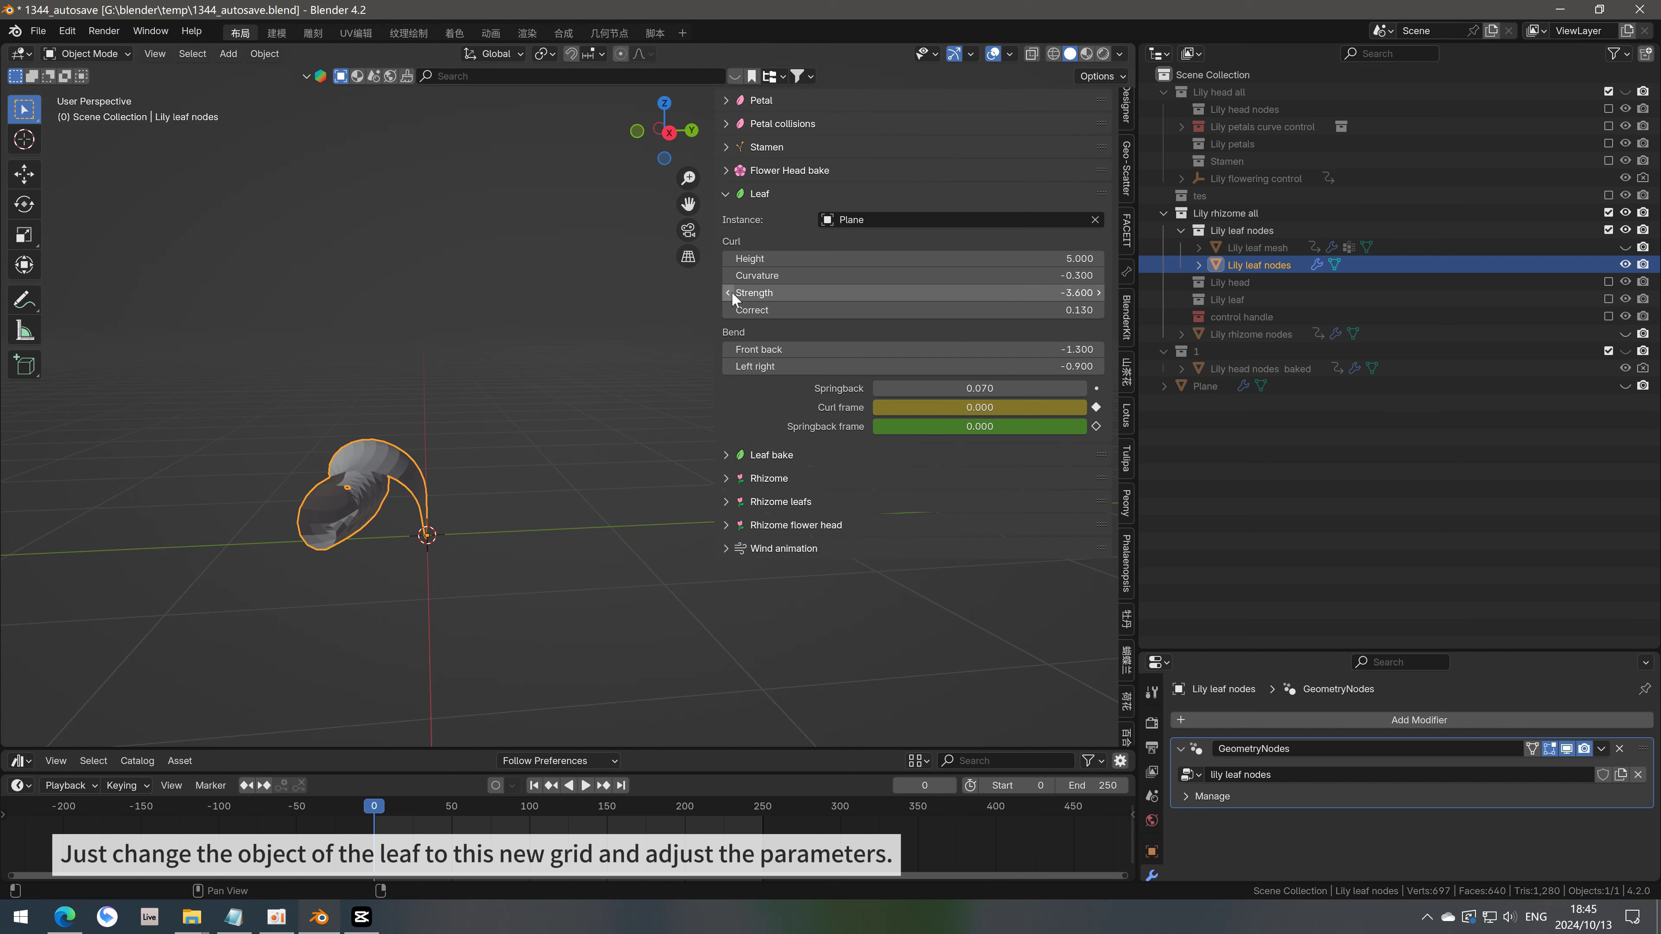
{"action": "left_click", "coordinate": [730, 278]}
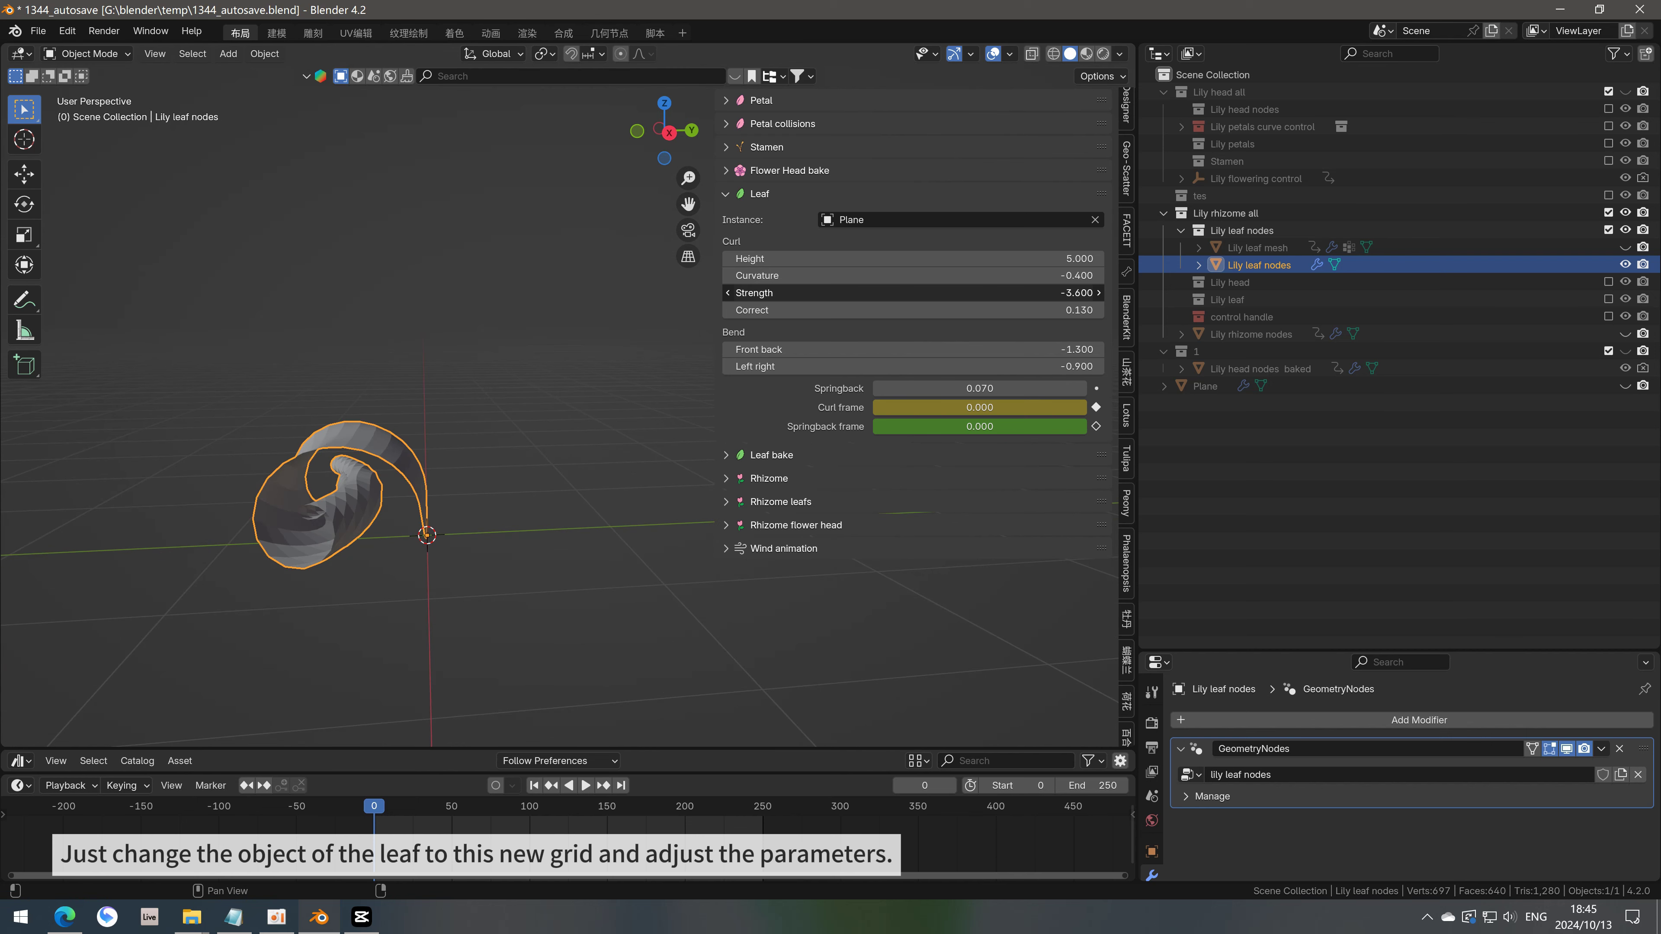
{"action": "left_click_drag", "start_coordinate": [753, 293], "coordinate": [824, 292]}
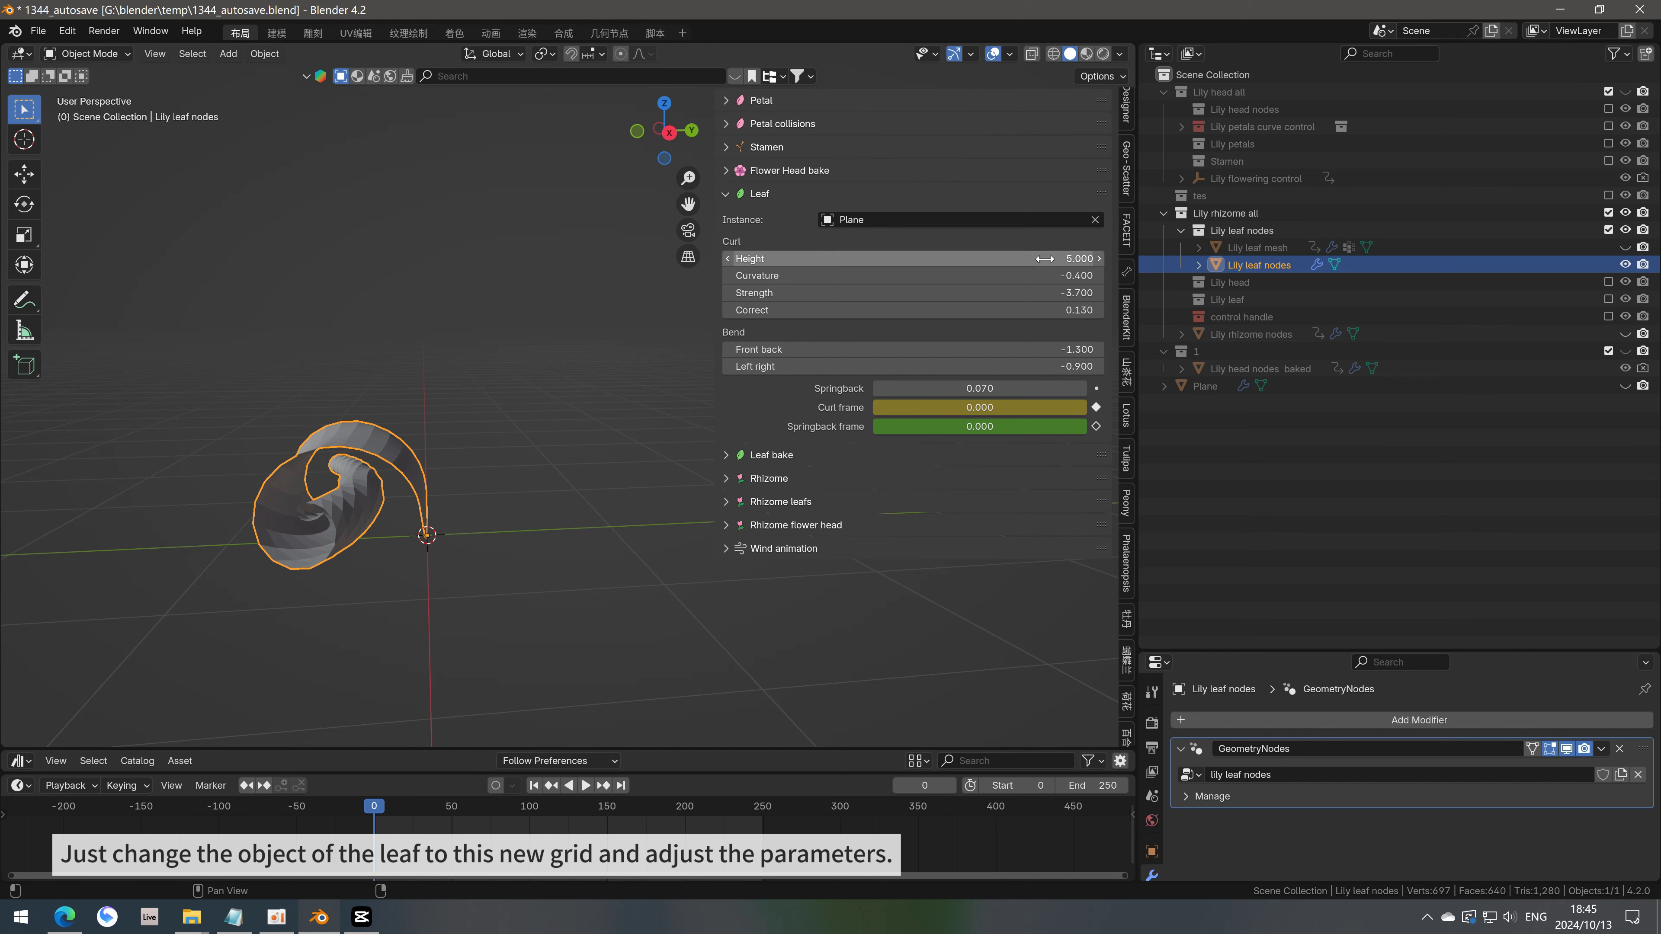
{"action": "key", "text": "space"}
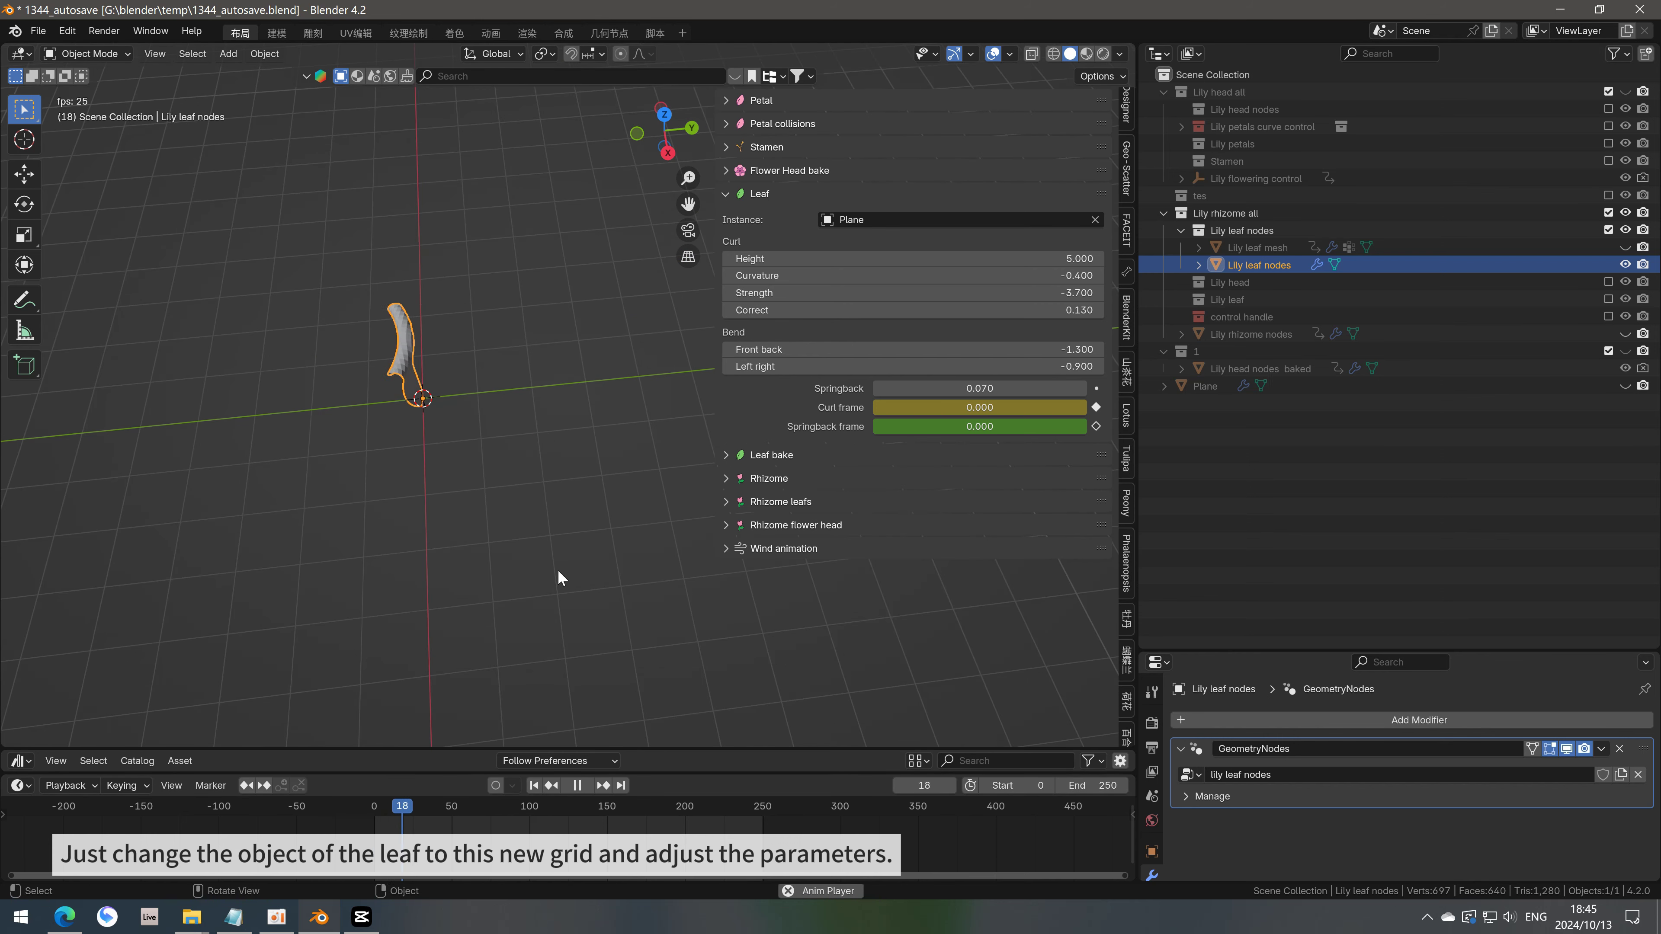
{"action": "key", "text": "space"}
Retune the curl to Curvature -0.700 and Strength -4.400 and replay the animation
{"action": "middle_click_drag", "start_coordinate": [558, 569], "coordinate": [448, 529], "text": "shift"}
{"action": "scroll", "coordinate": [448, 528], "scroll_direction": "down", "scroll_amount": 20, "text": "alt"}
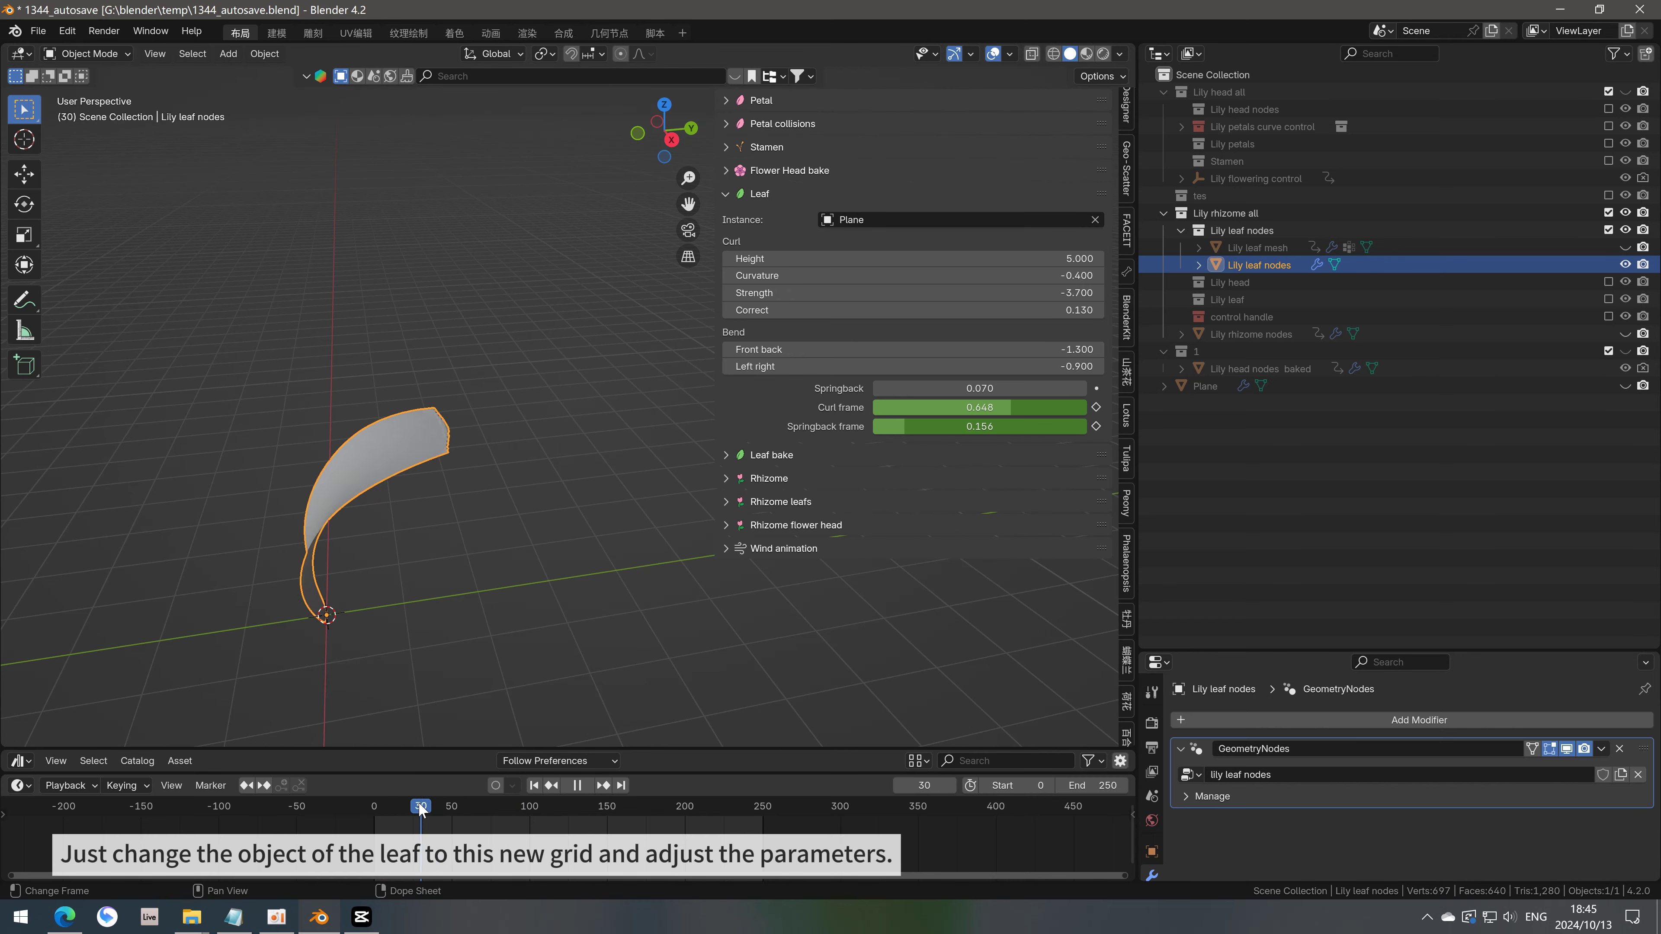
{"action": "middle_click_drag", "start_coordinate": [404, 445], "coordinate": [718, 298]}
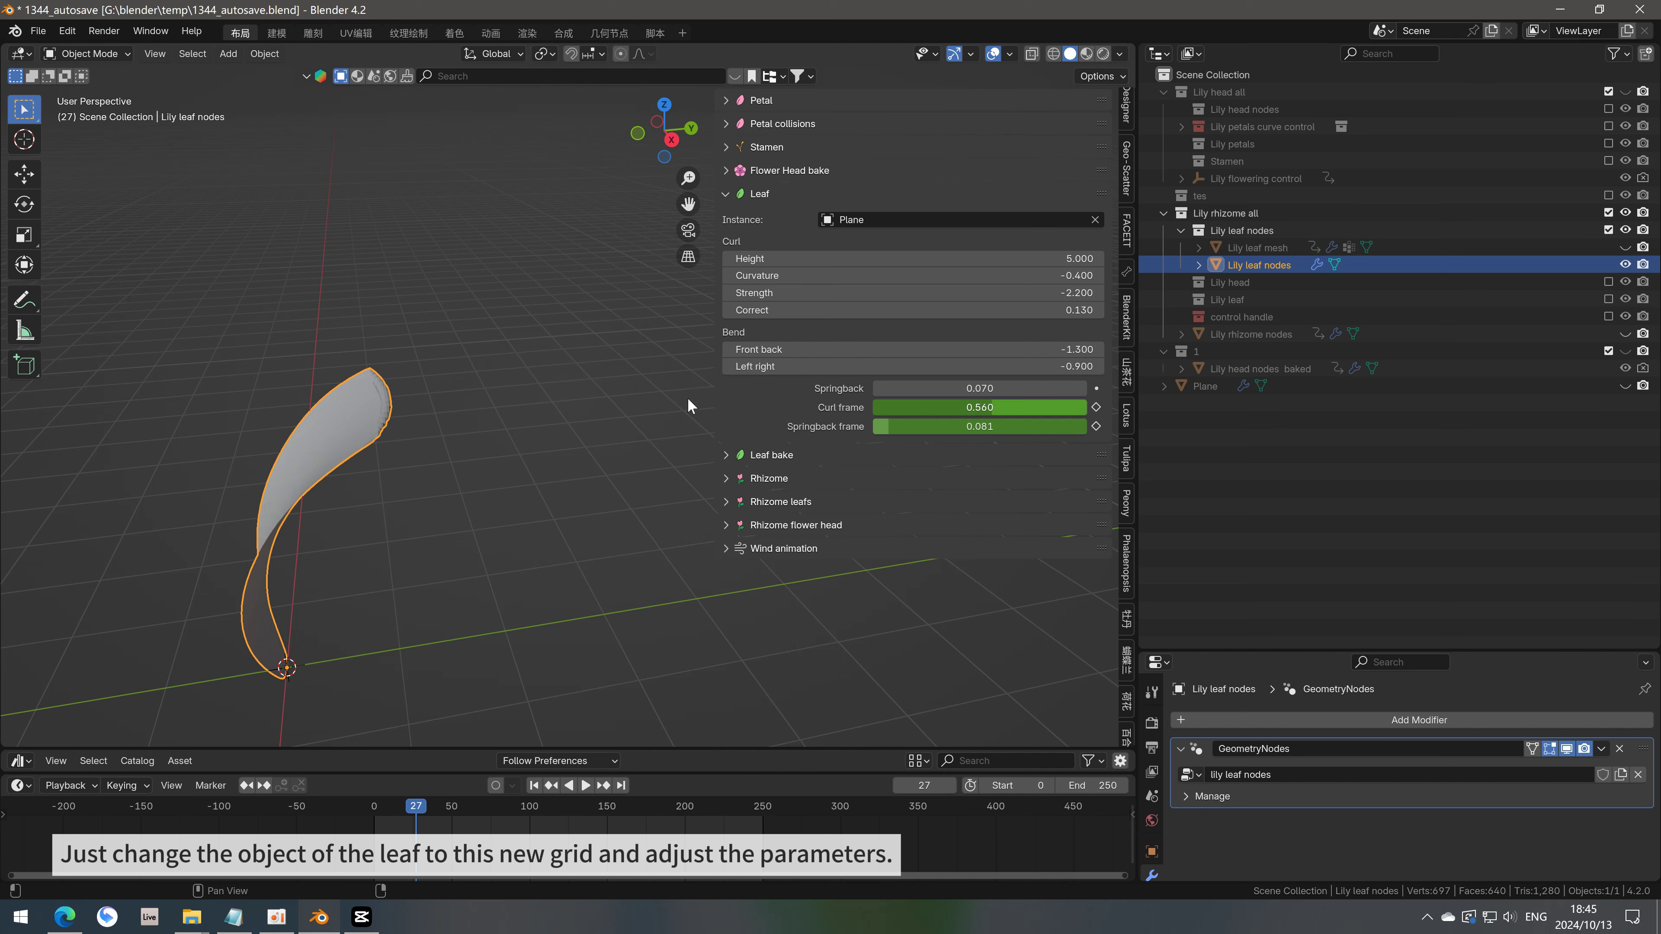
{"action": "left_click_drag", "start_coordinate": [993, 275], "coordinate": [955, 276]}
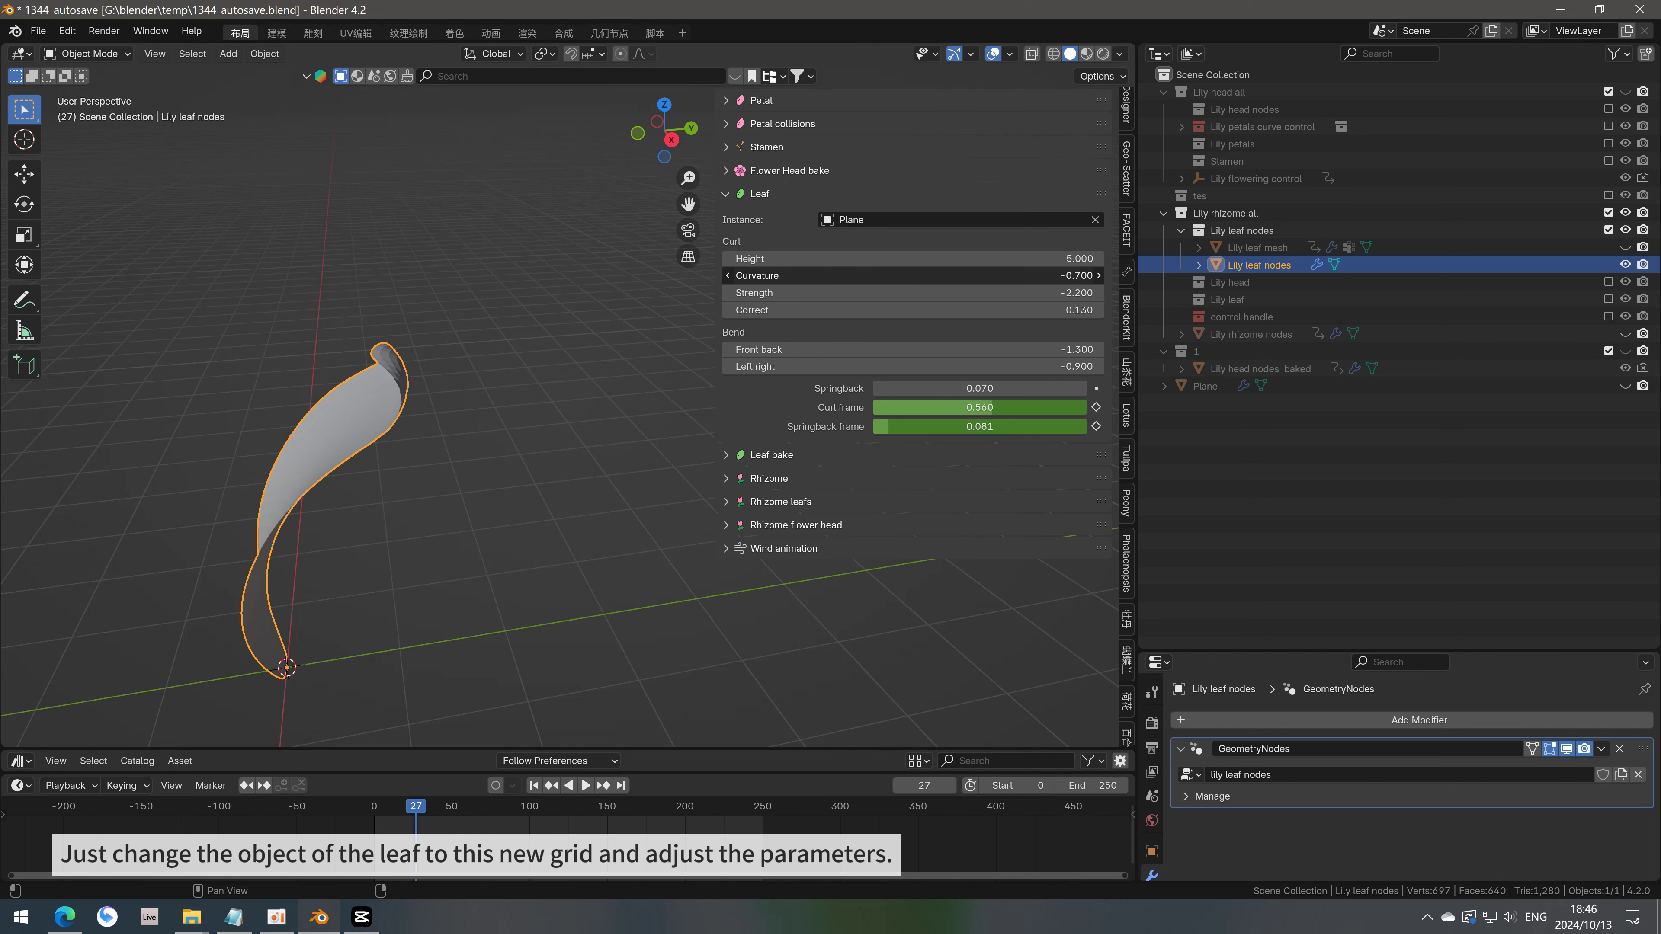
{"action": "left_click_drag", "start_coordinate": [1085, 292], "coordinate": [1086, 293]}
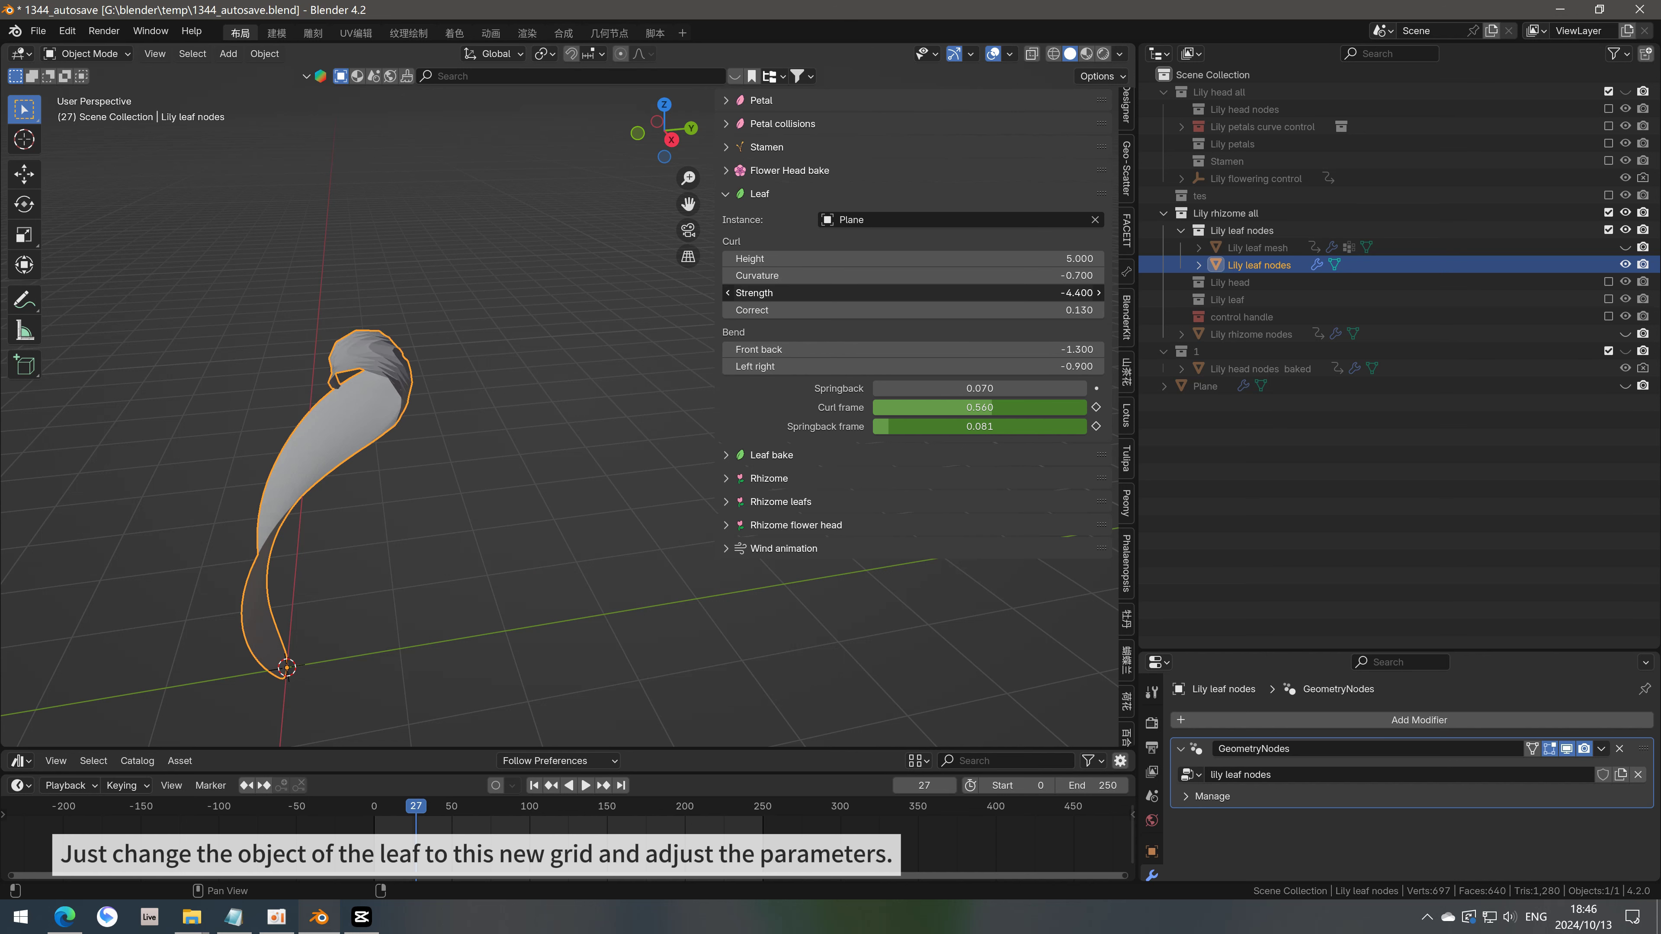
{"action": "left_click", "coordinate": [541, 783]}
{"action": "key", "text": "space"}
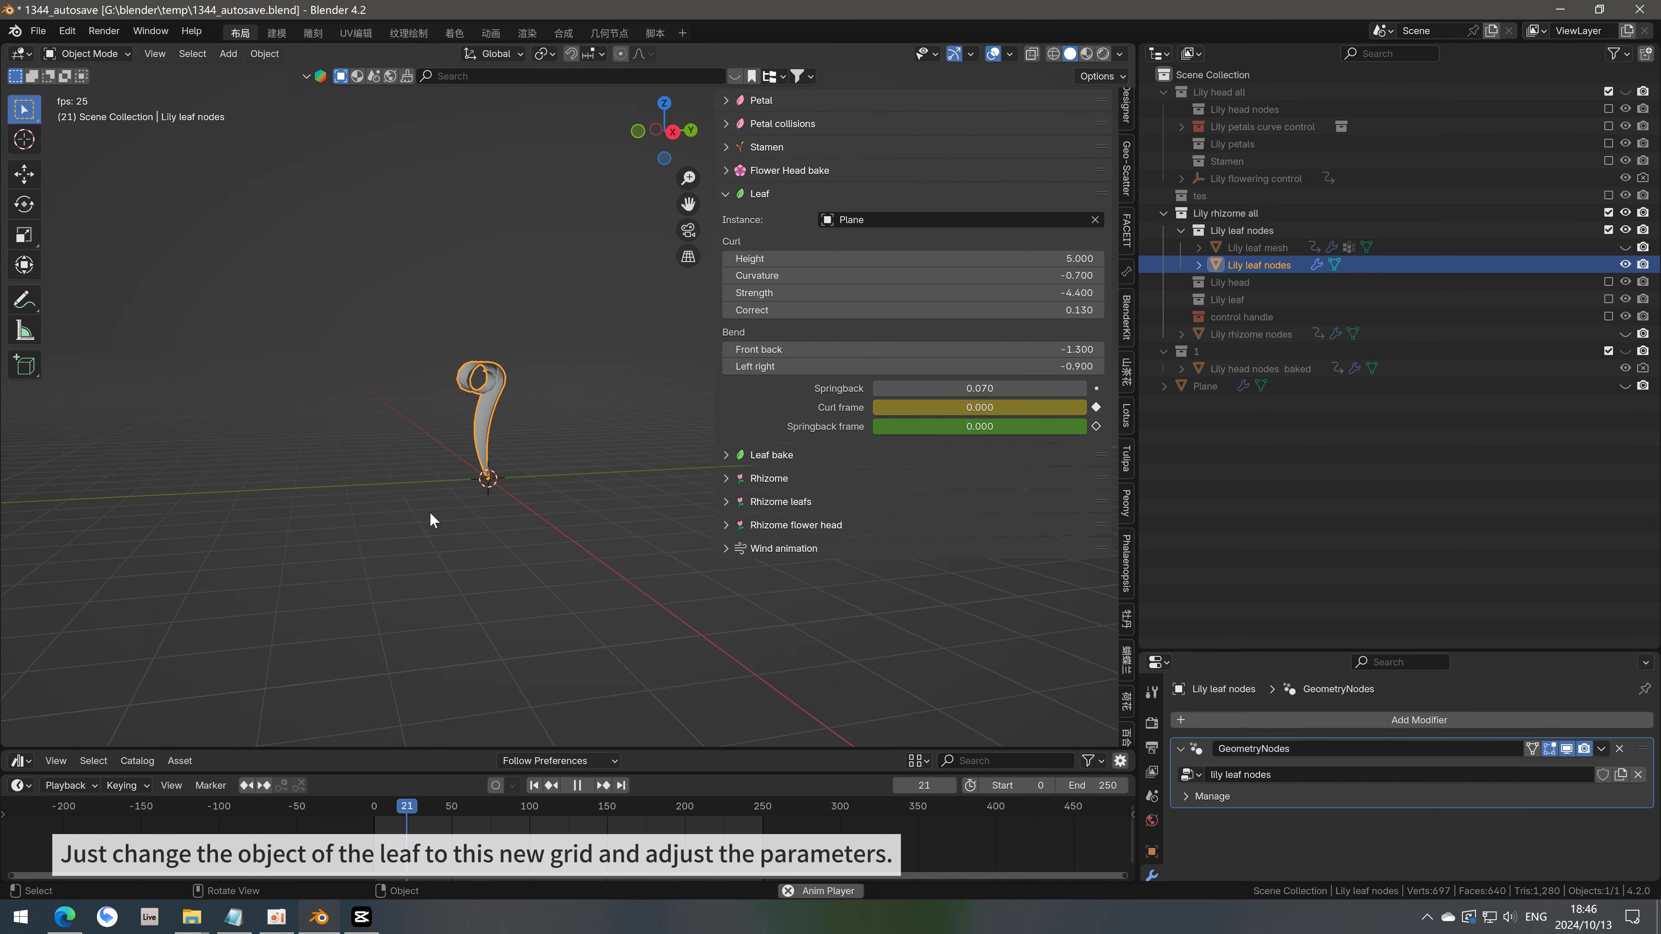
{"action": "key", "text": "shift+Left"}
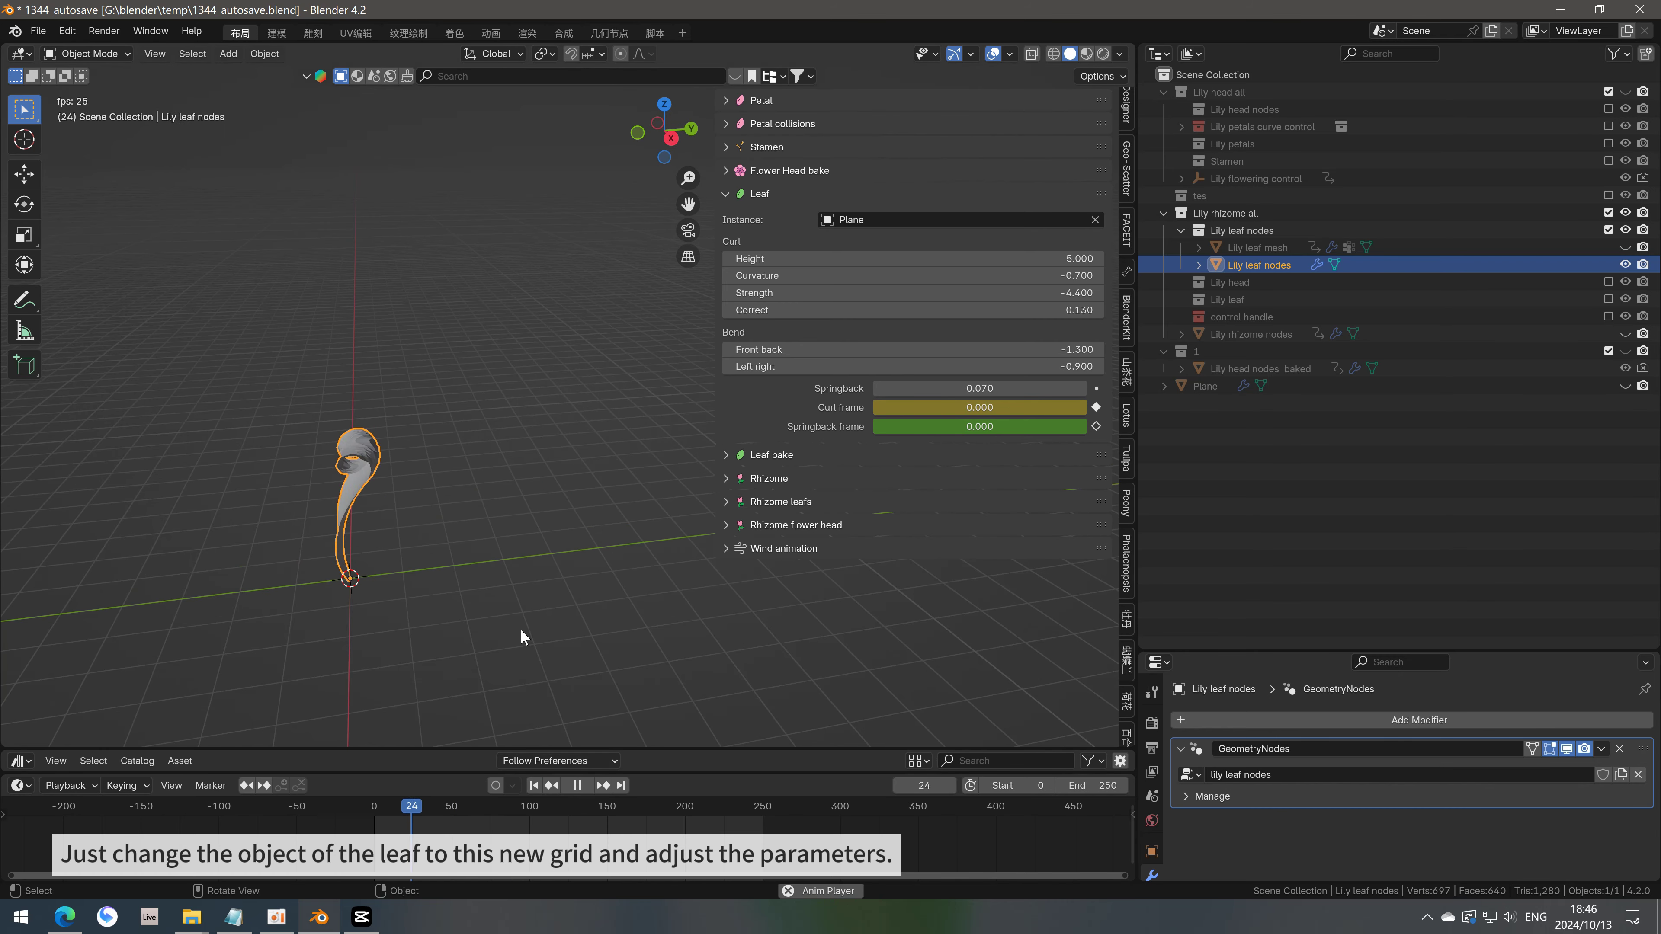